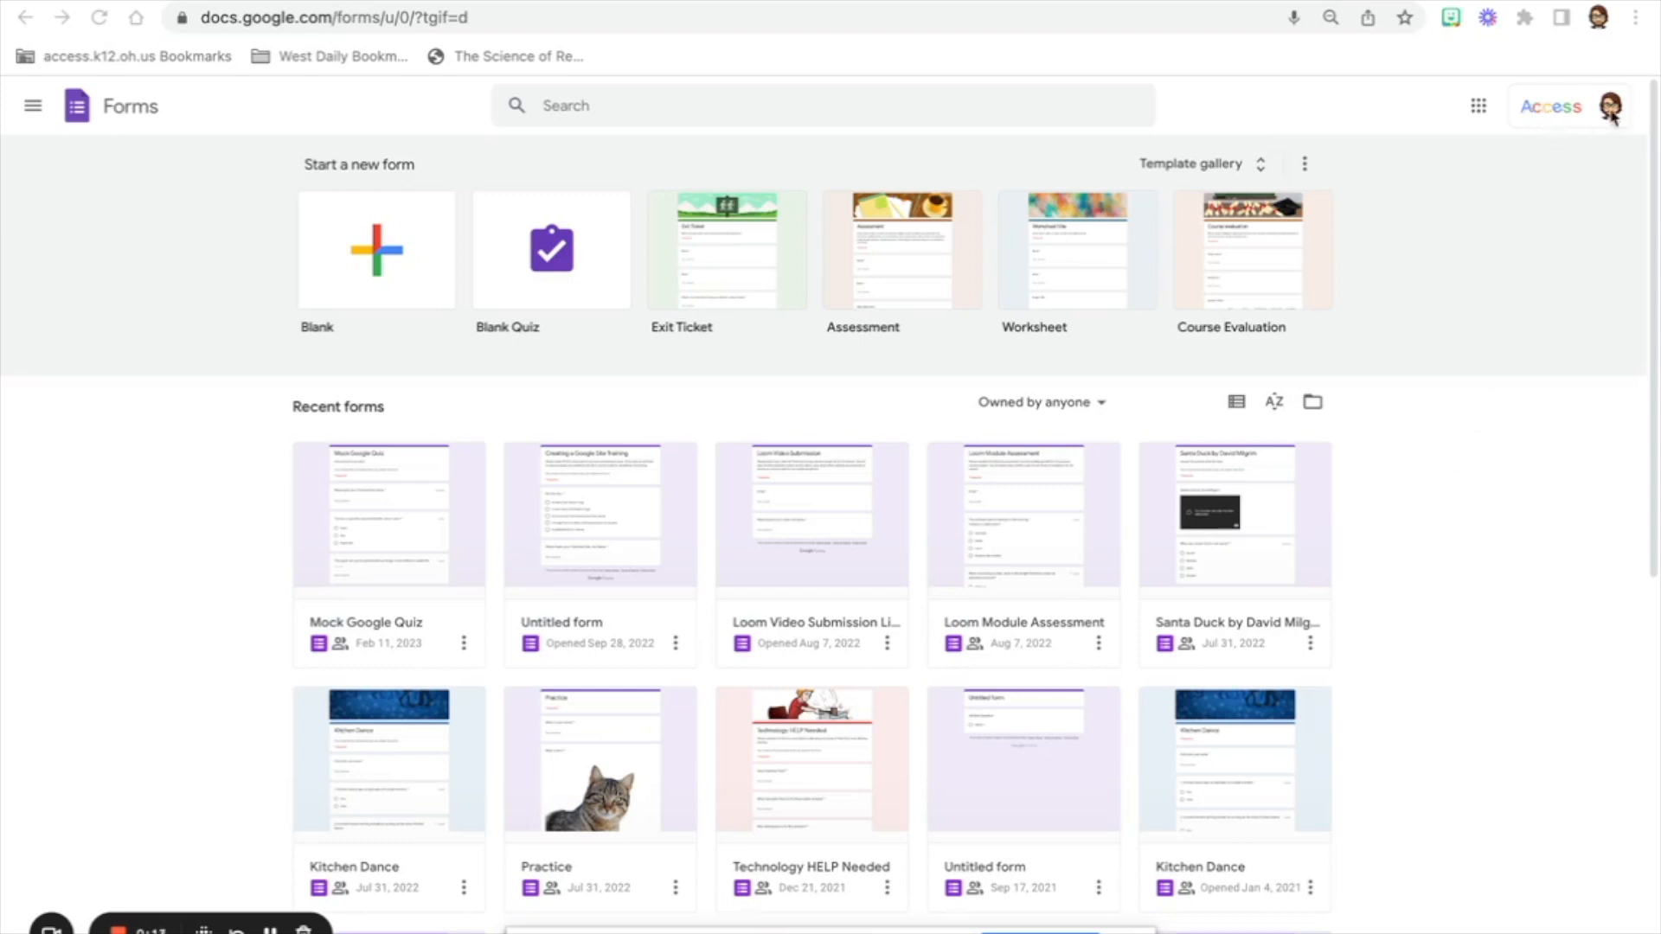
Open Google Forms from the Google apps and create a new blank form
click(1478, 108)
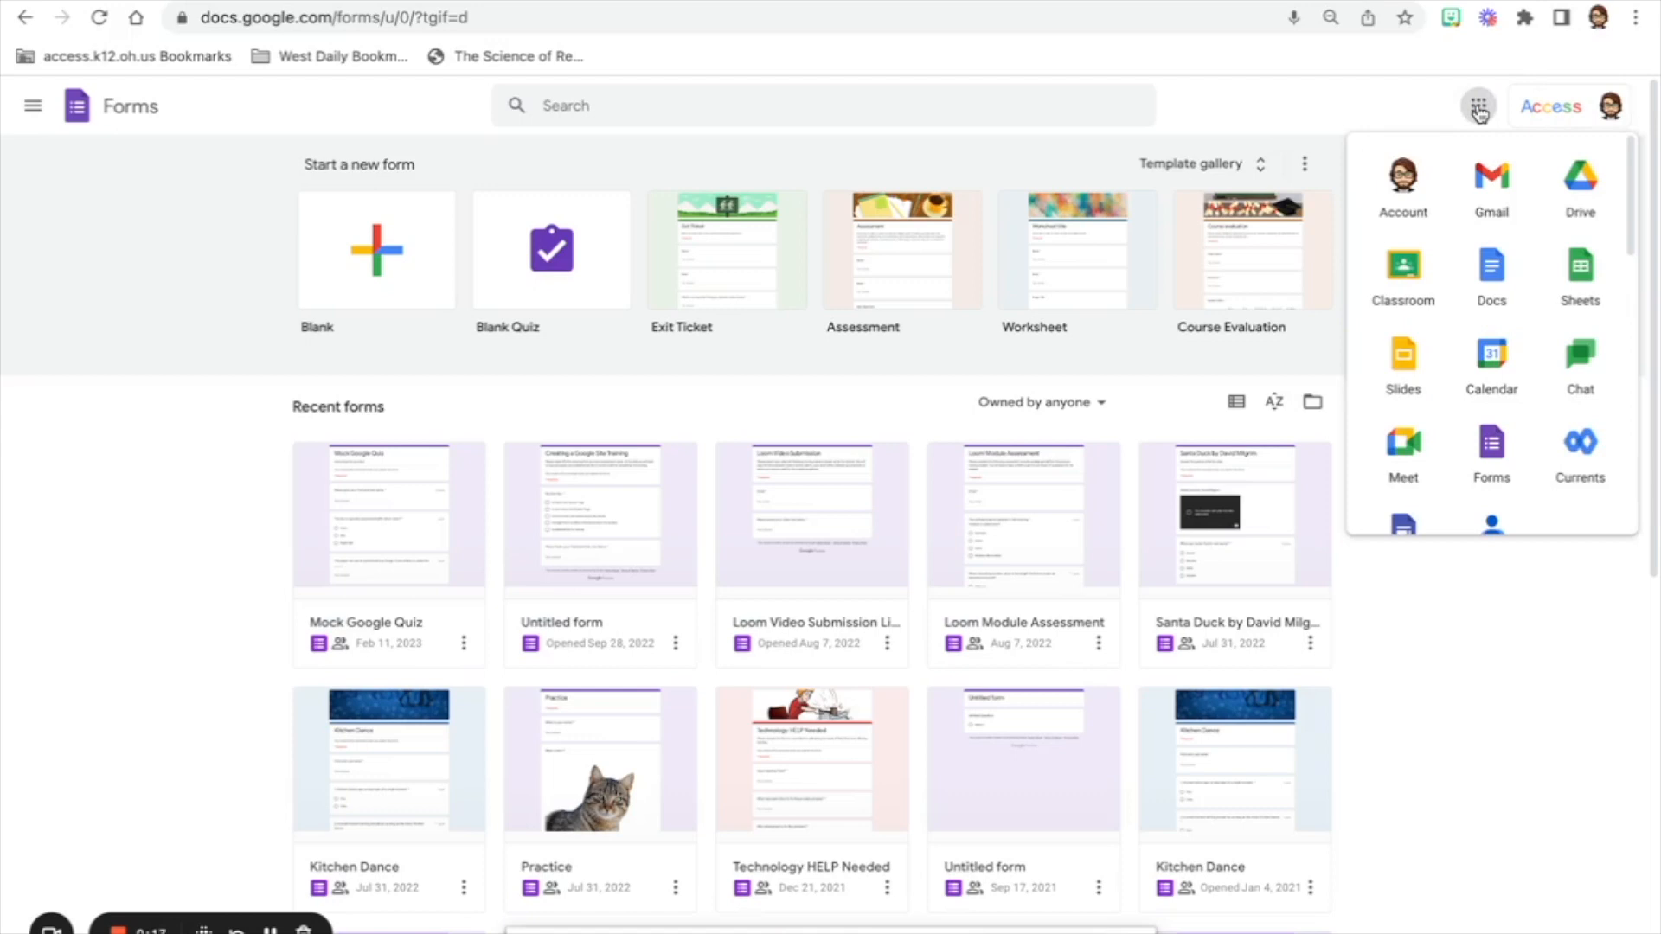
click(1492, 450)
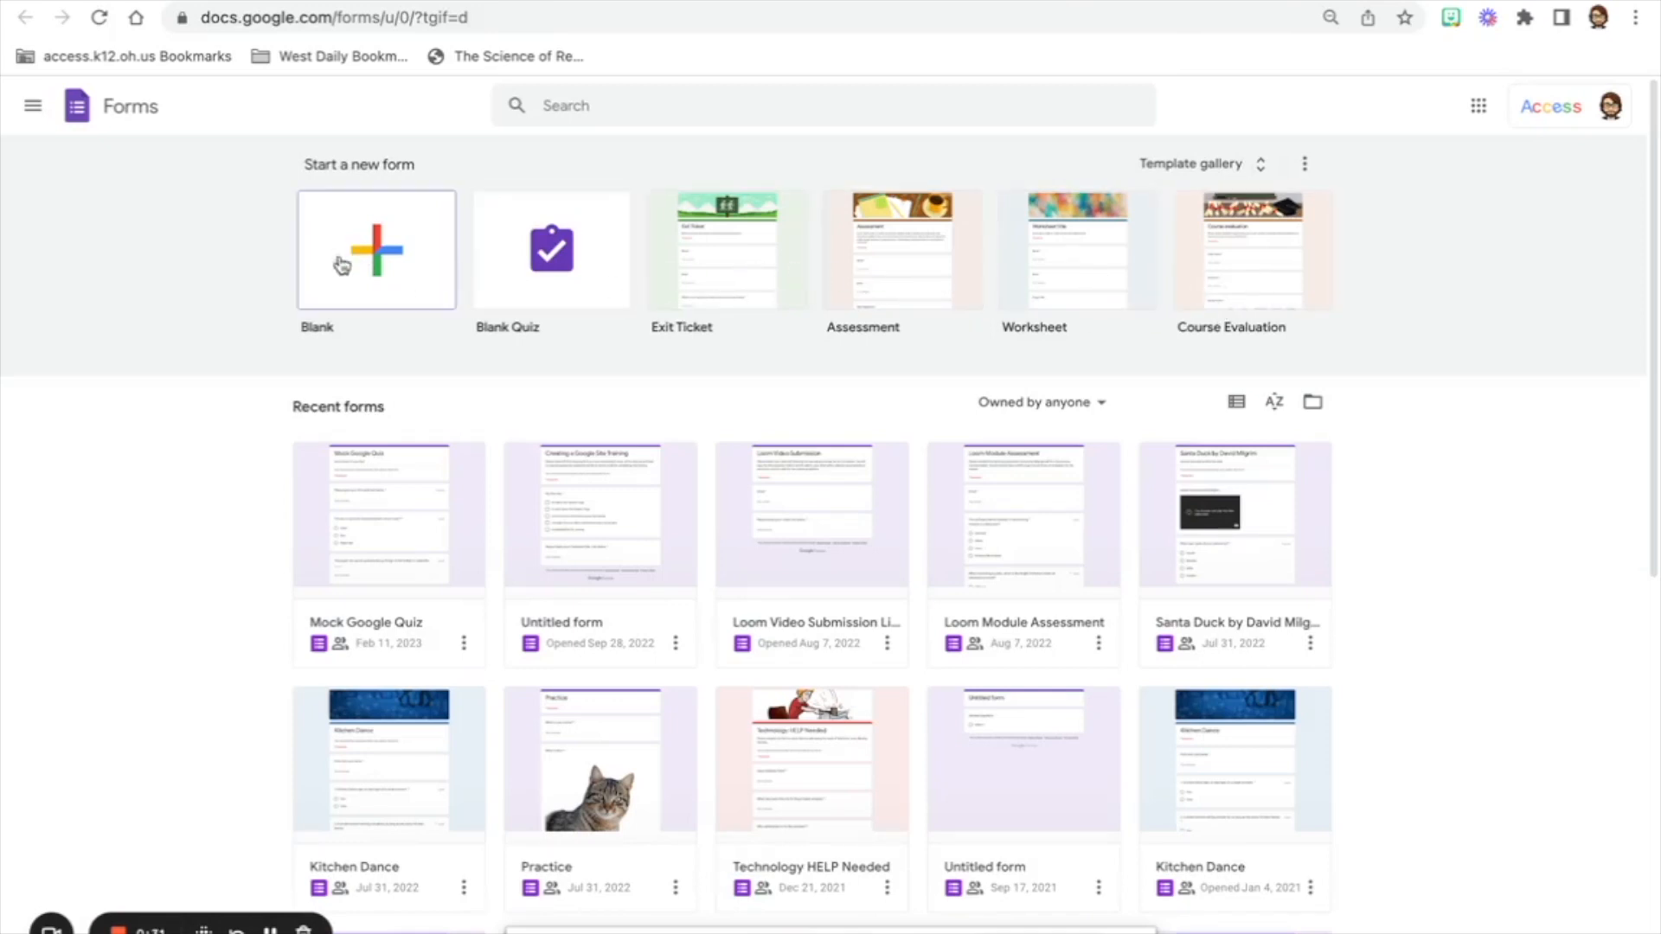
click(399, 255)
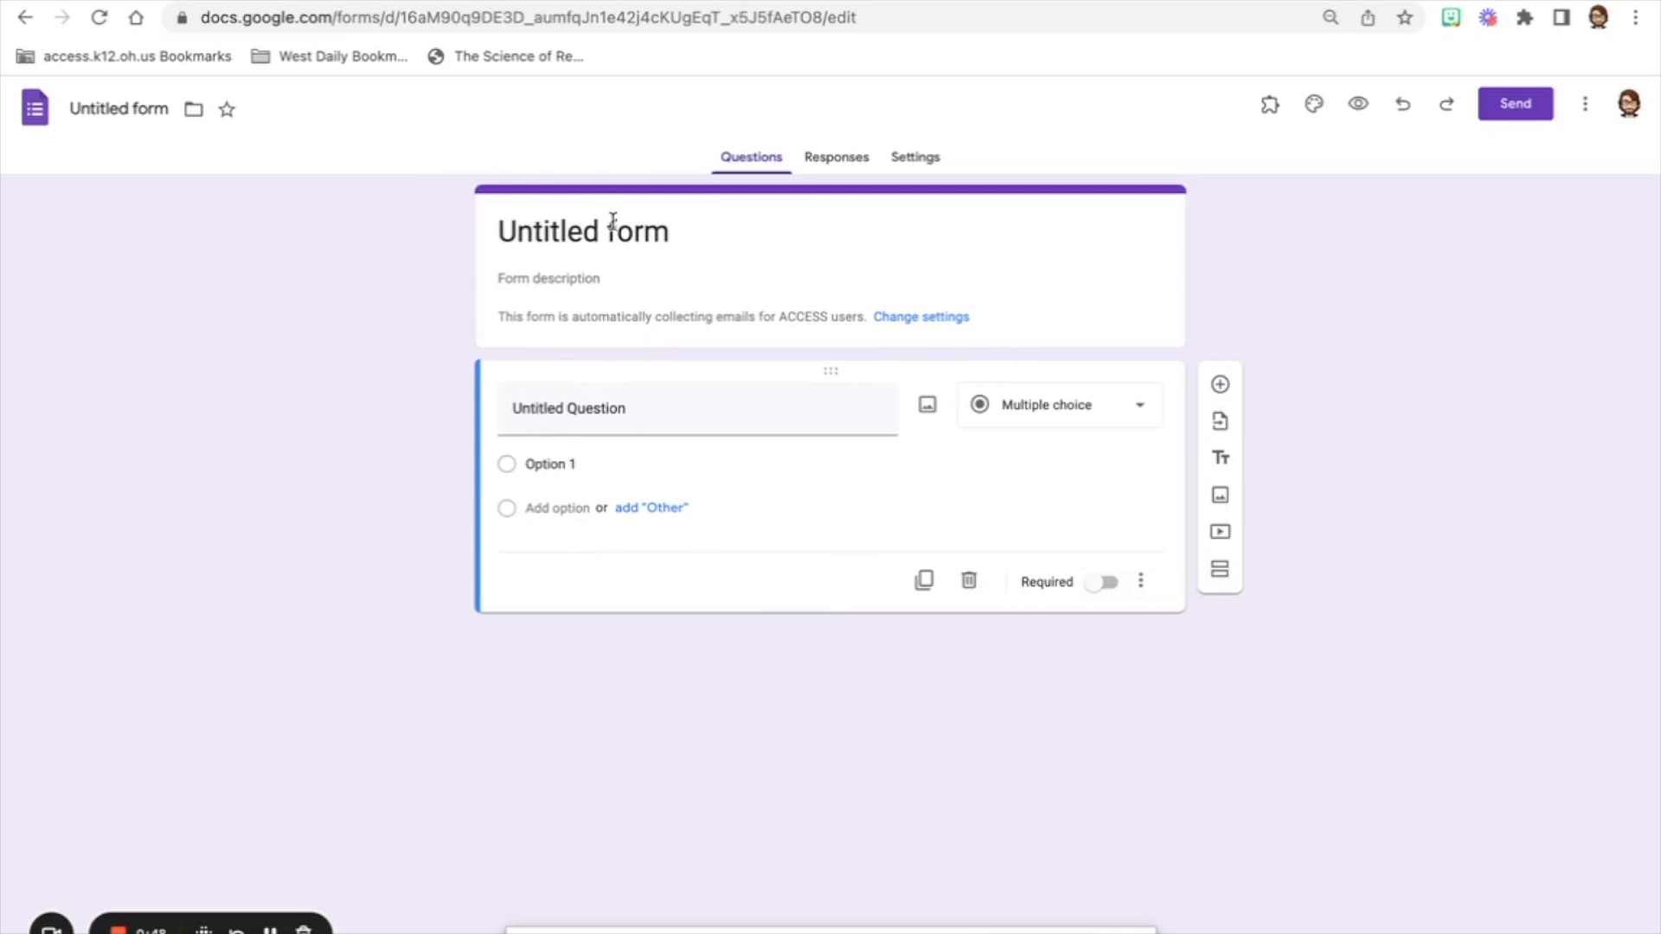
Make the form a quiz in its settings and review the grade release, respondent and default point options
click(923, 163)
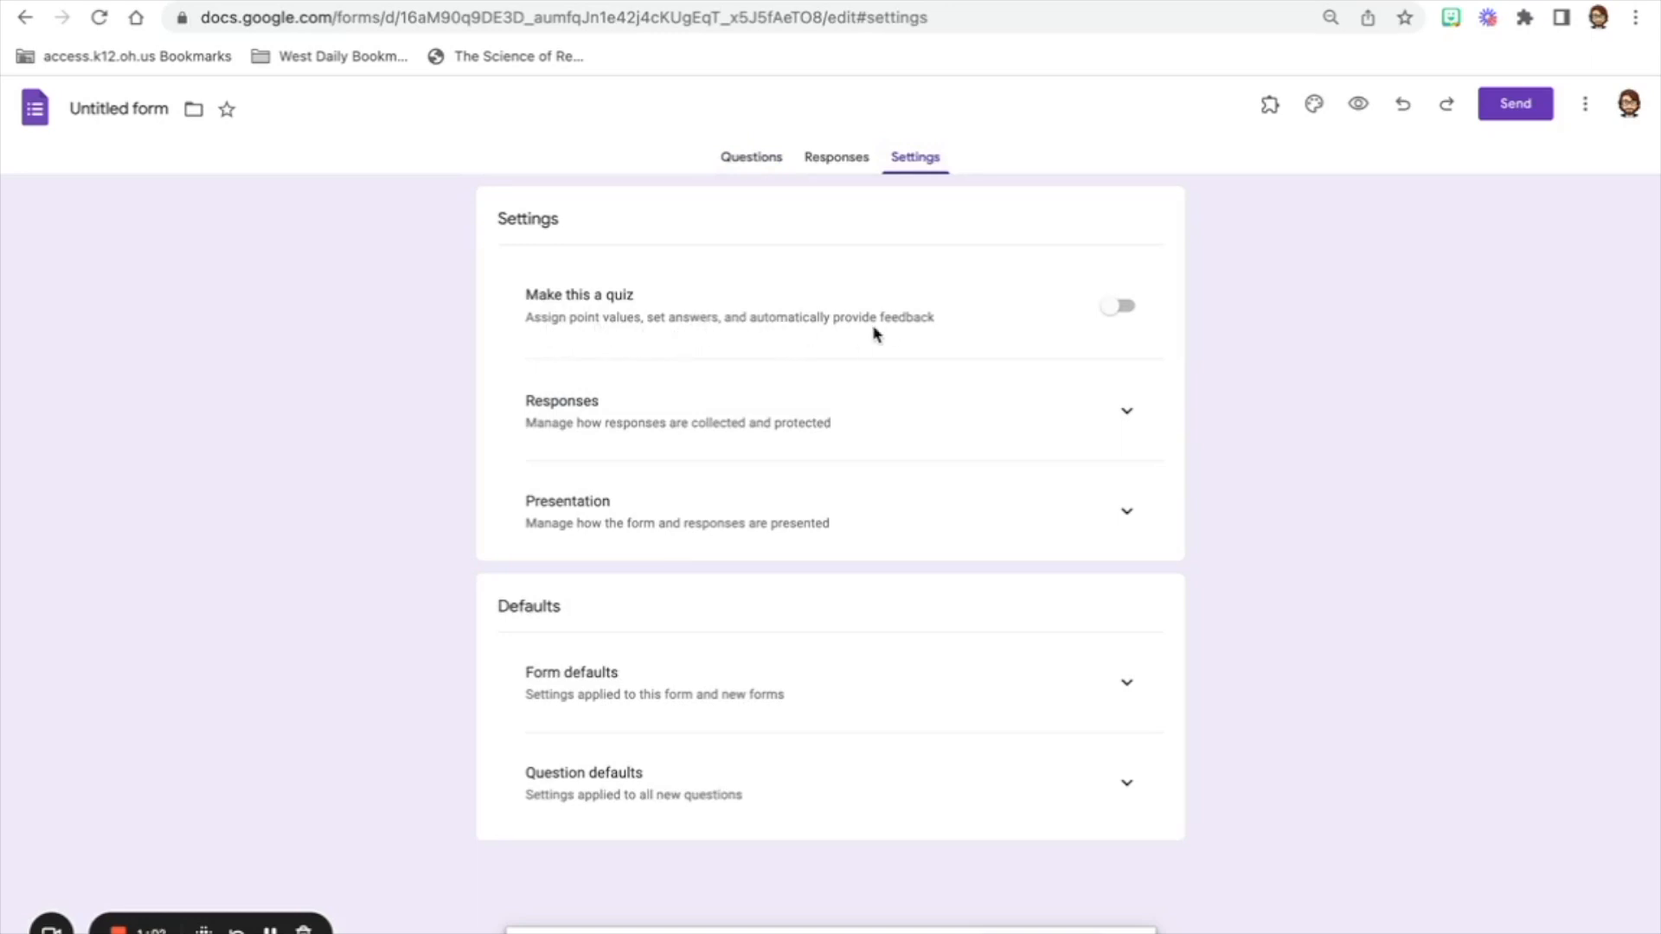
click(1121, 309)
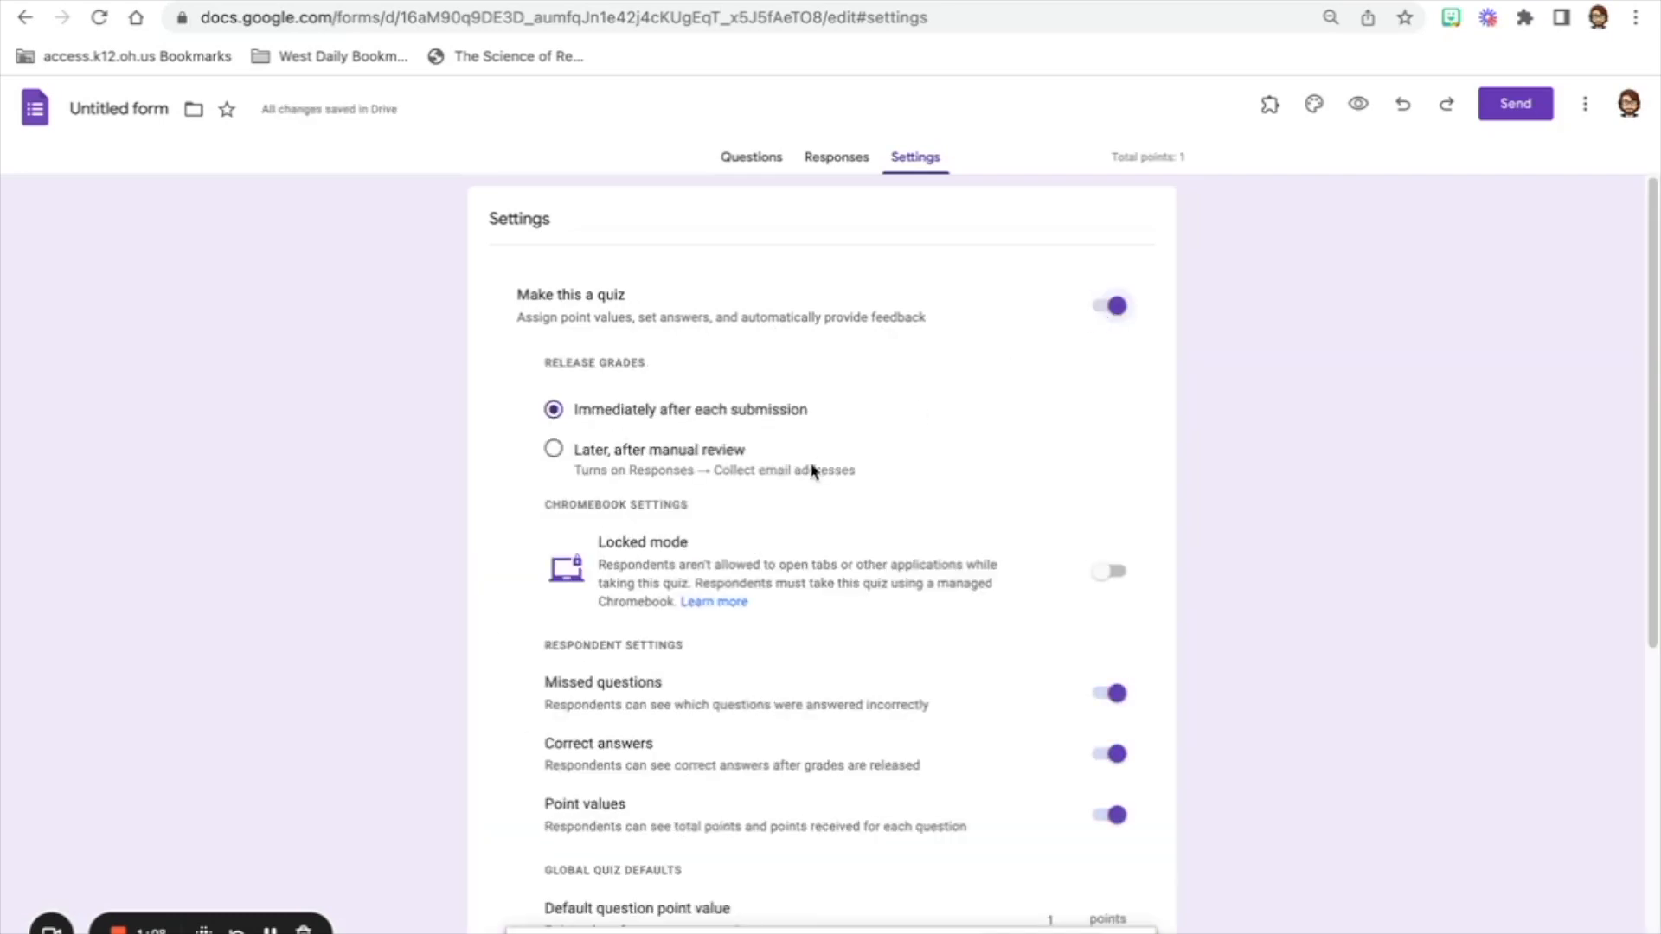
scroll(813, 470, down, 1)
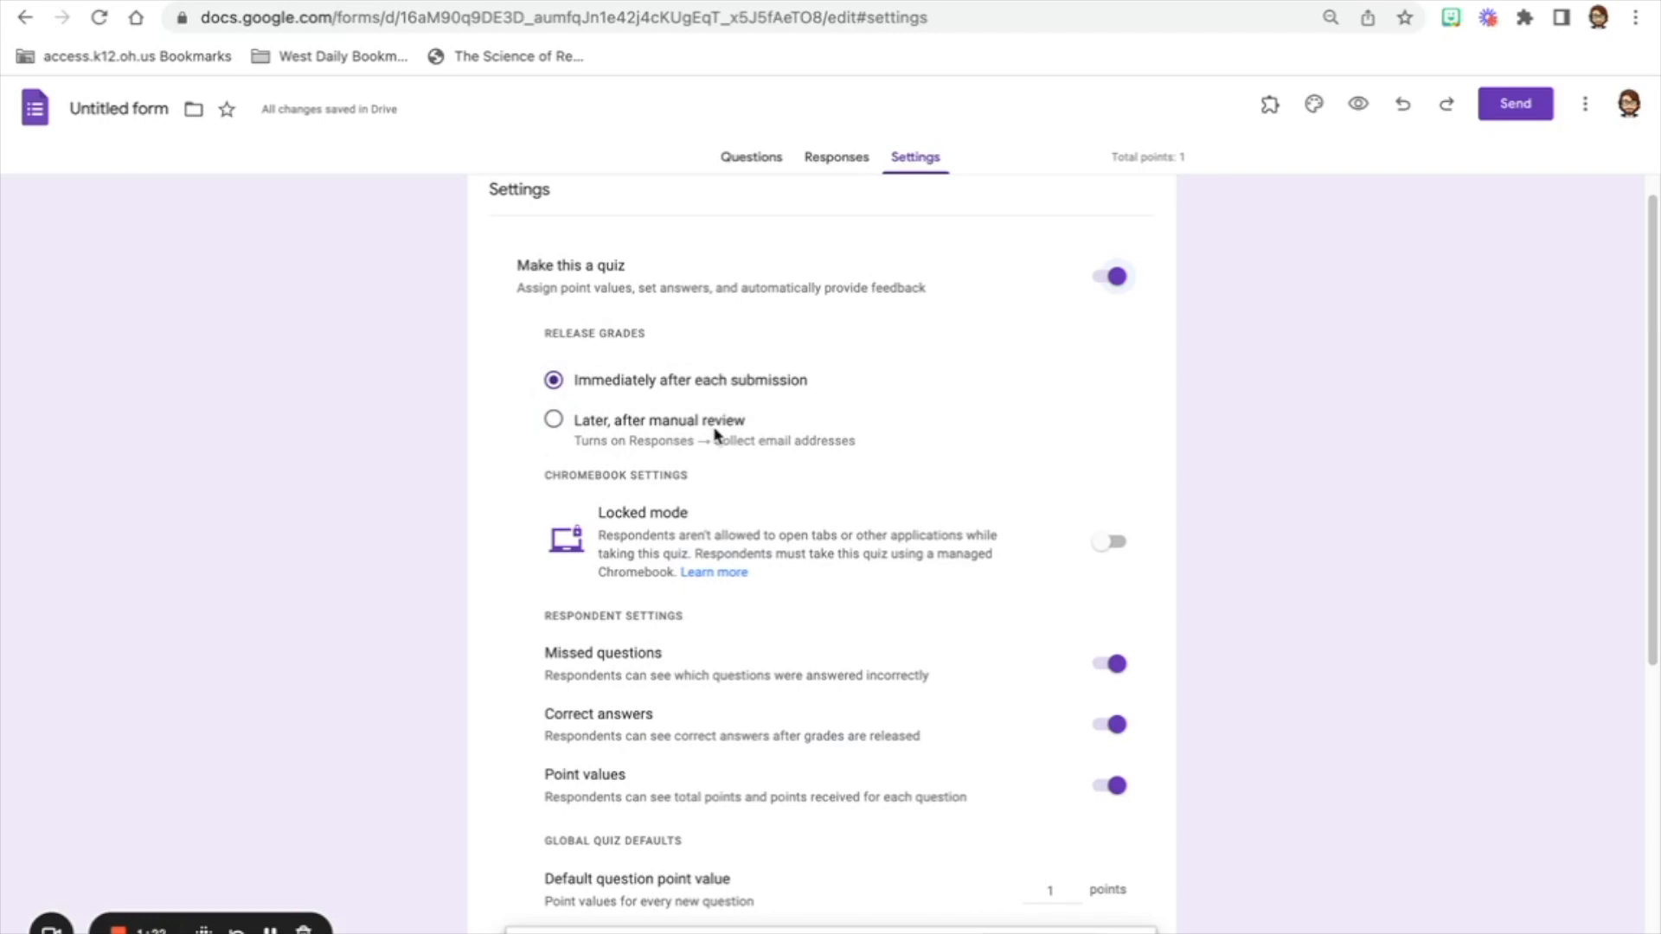
scroll(671, 554, down, 1)
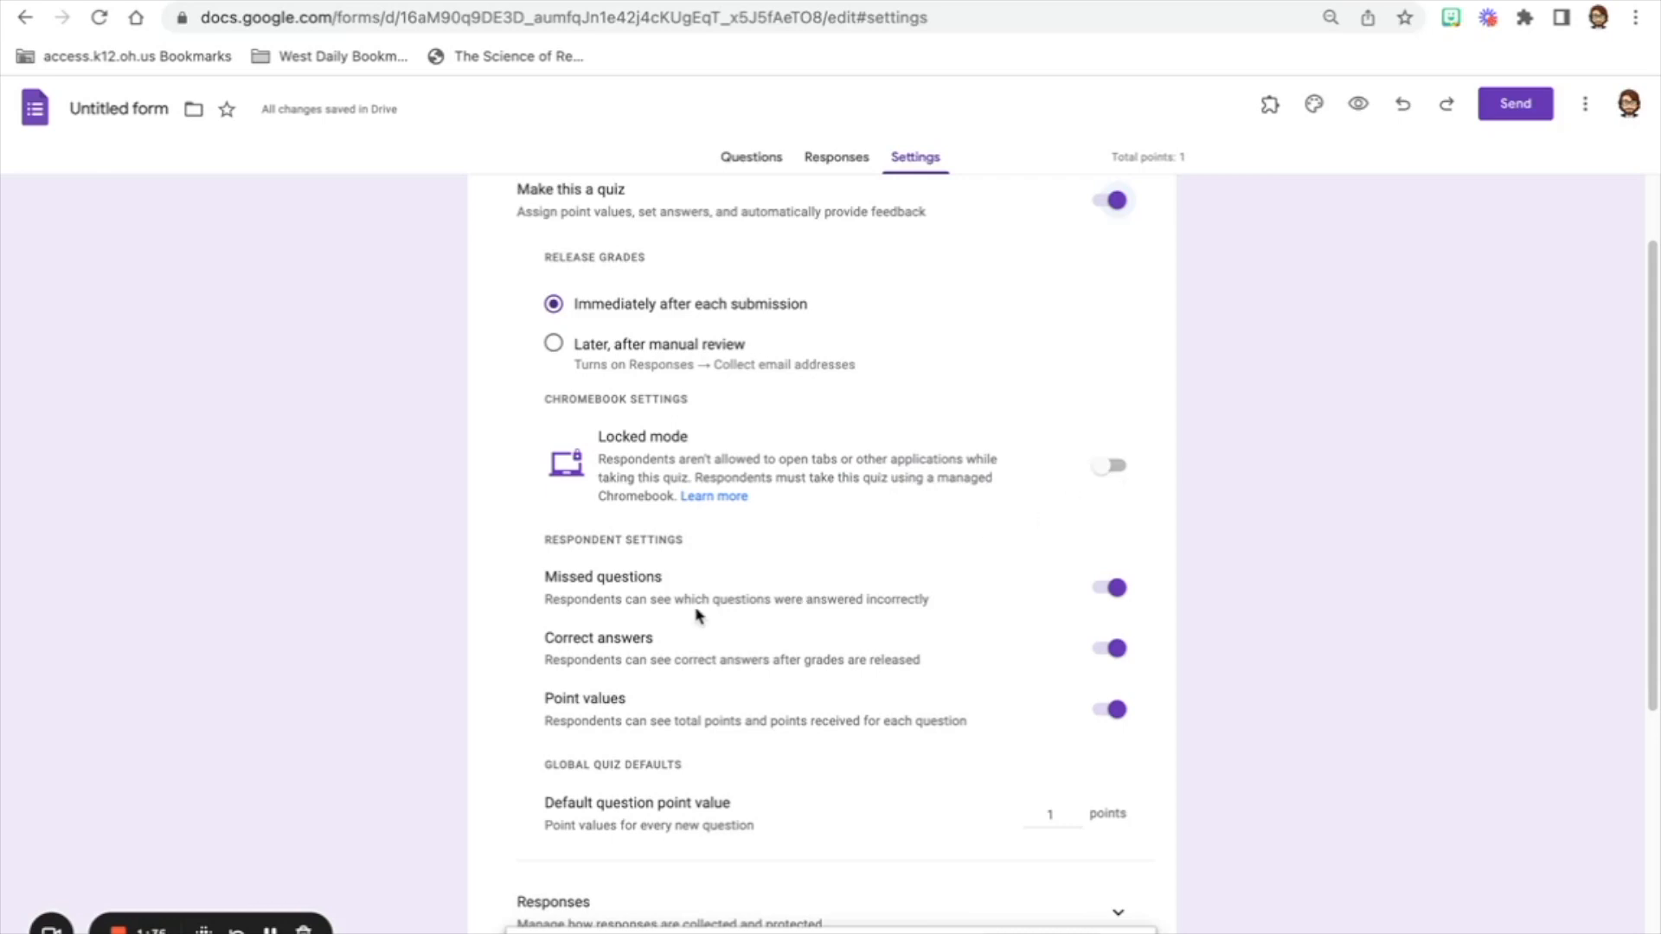
scroll(697, 615, down, 1)
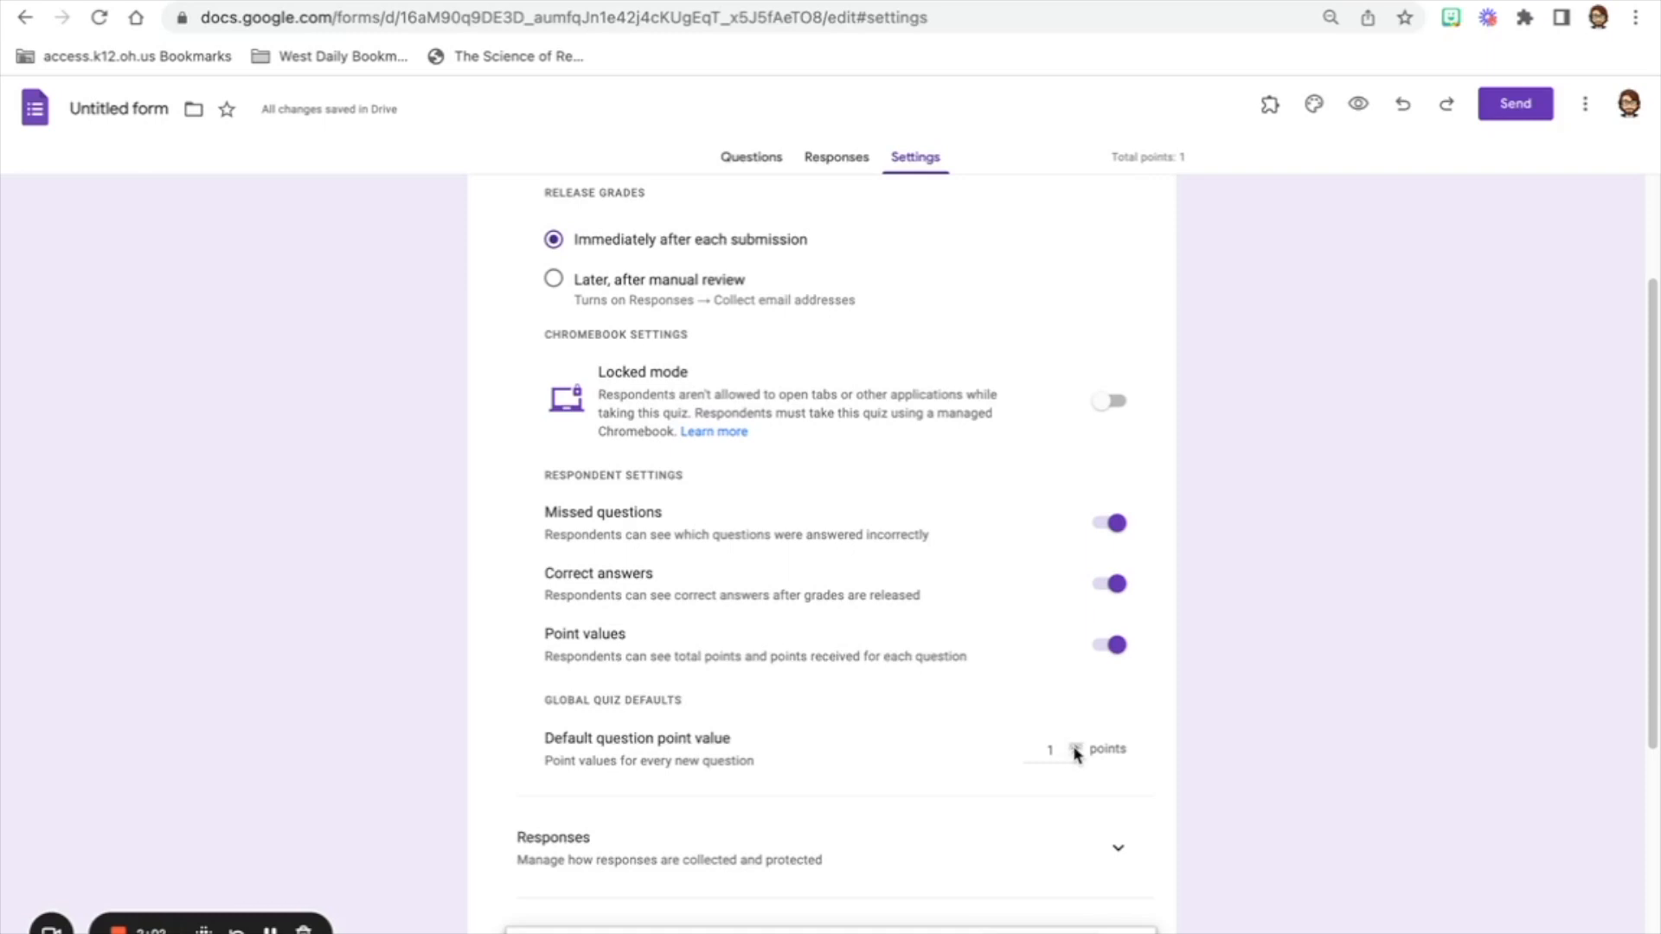
scroll(960, 779, down, 2)
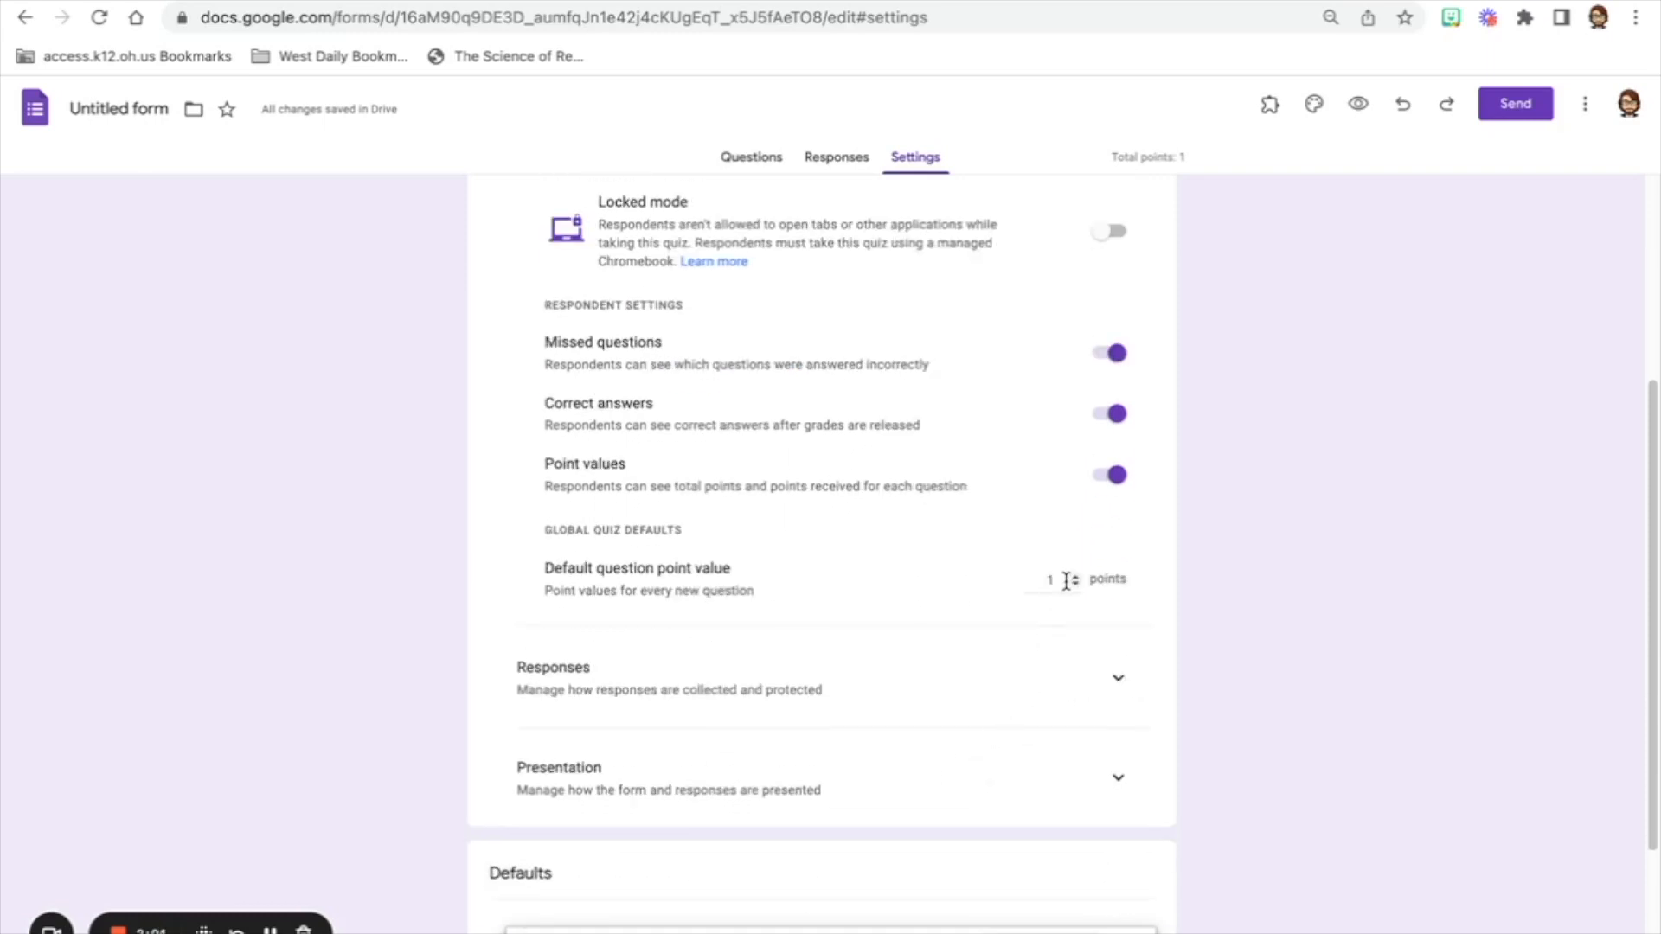
scroll(1056, 593, down, 1)
scroll(1056, 594, up, 5)
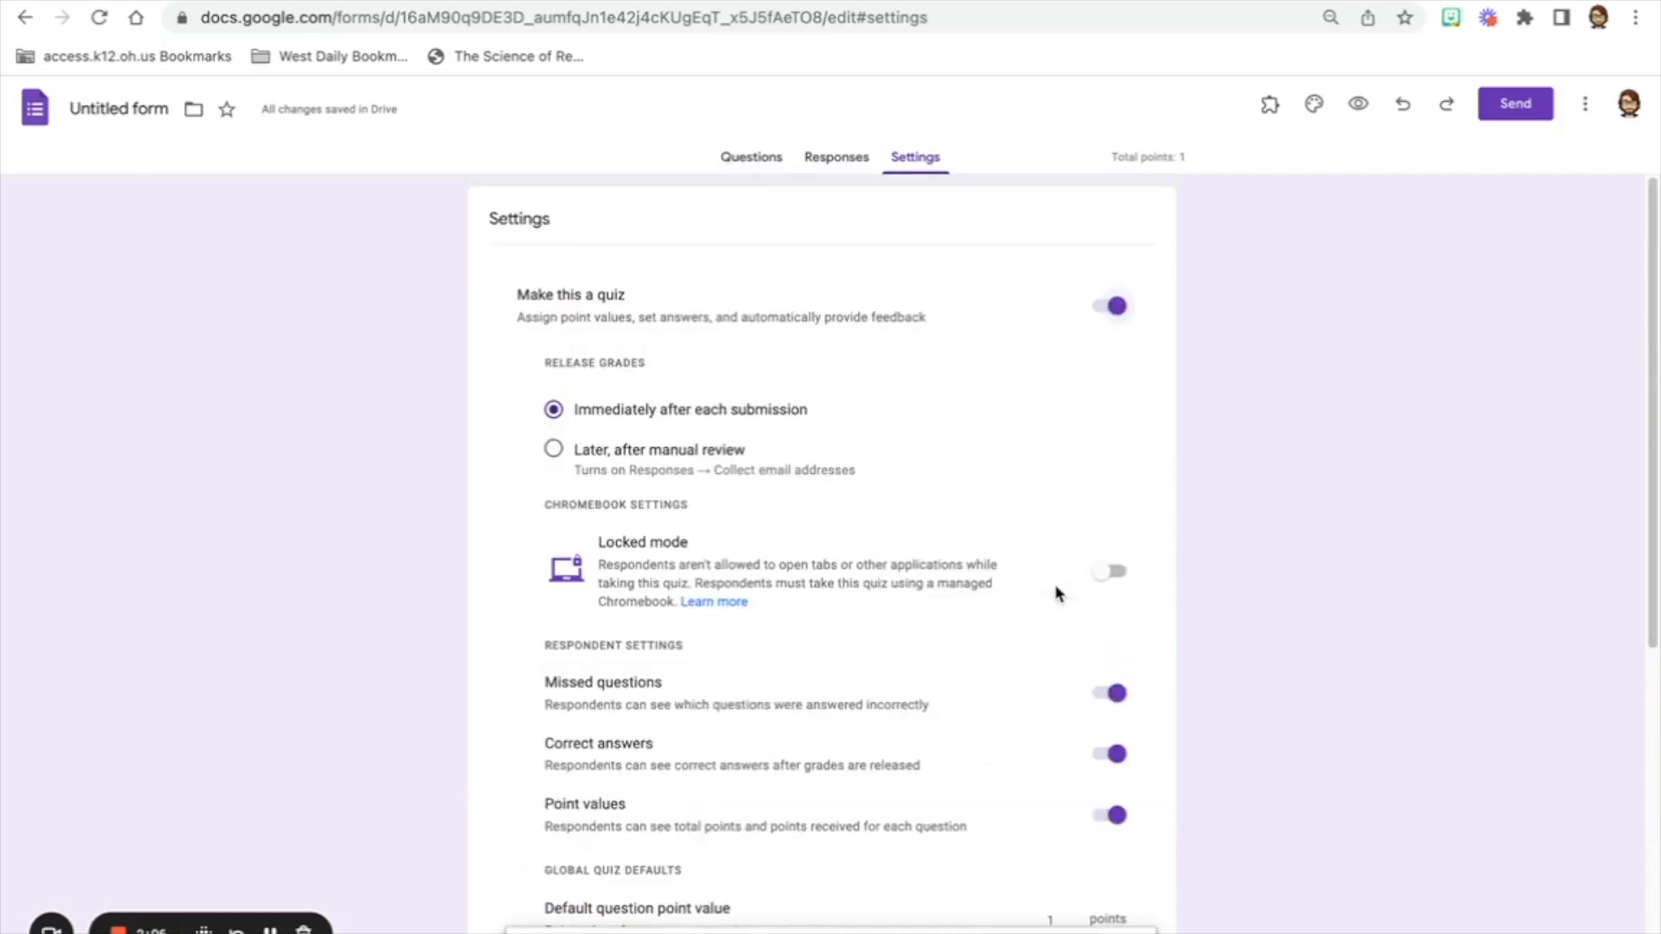
Return to the form's questions and replace the form title with "Google Quiz"
click(756, 158)
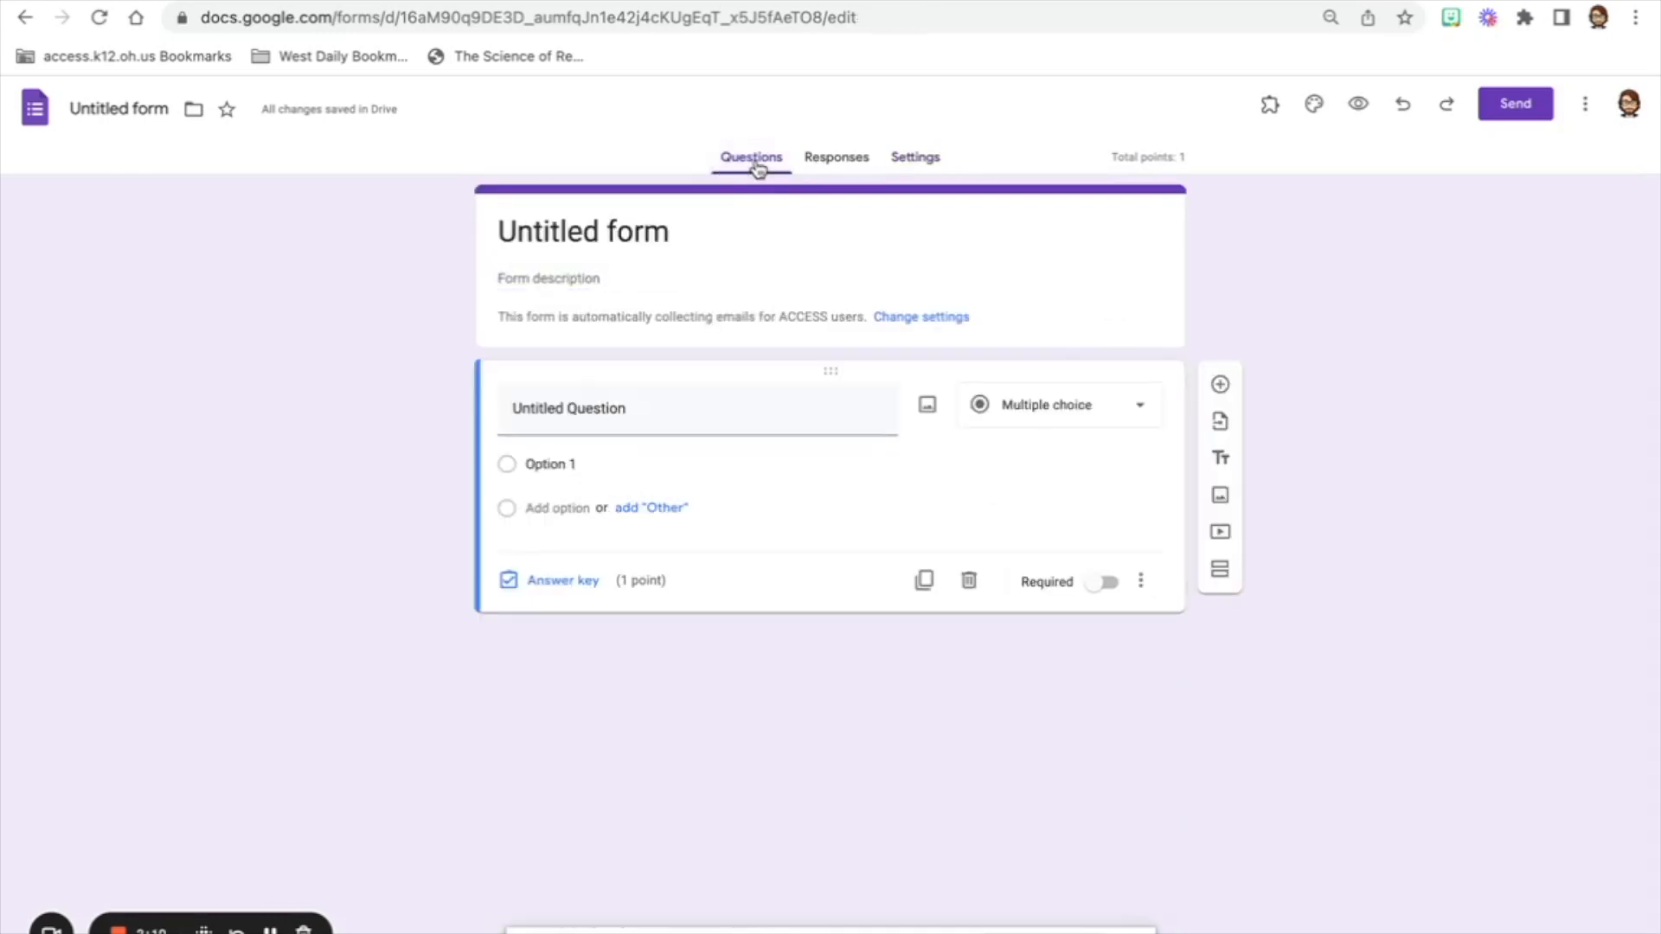
click(683, 235)
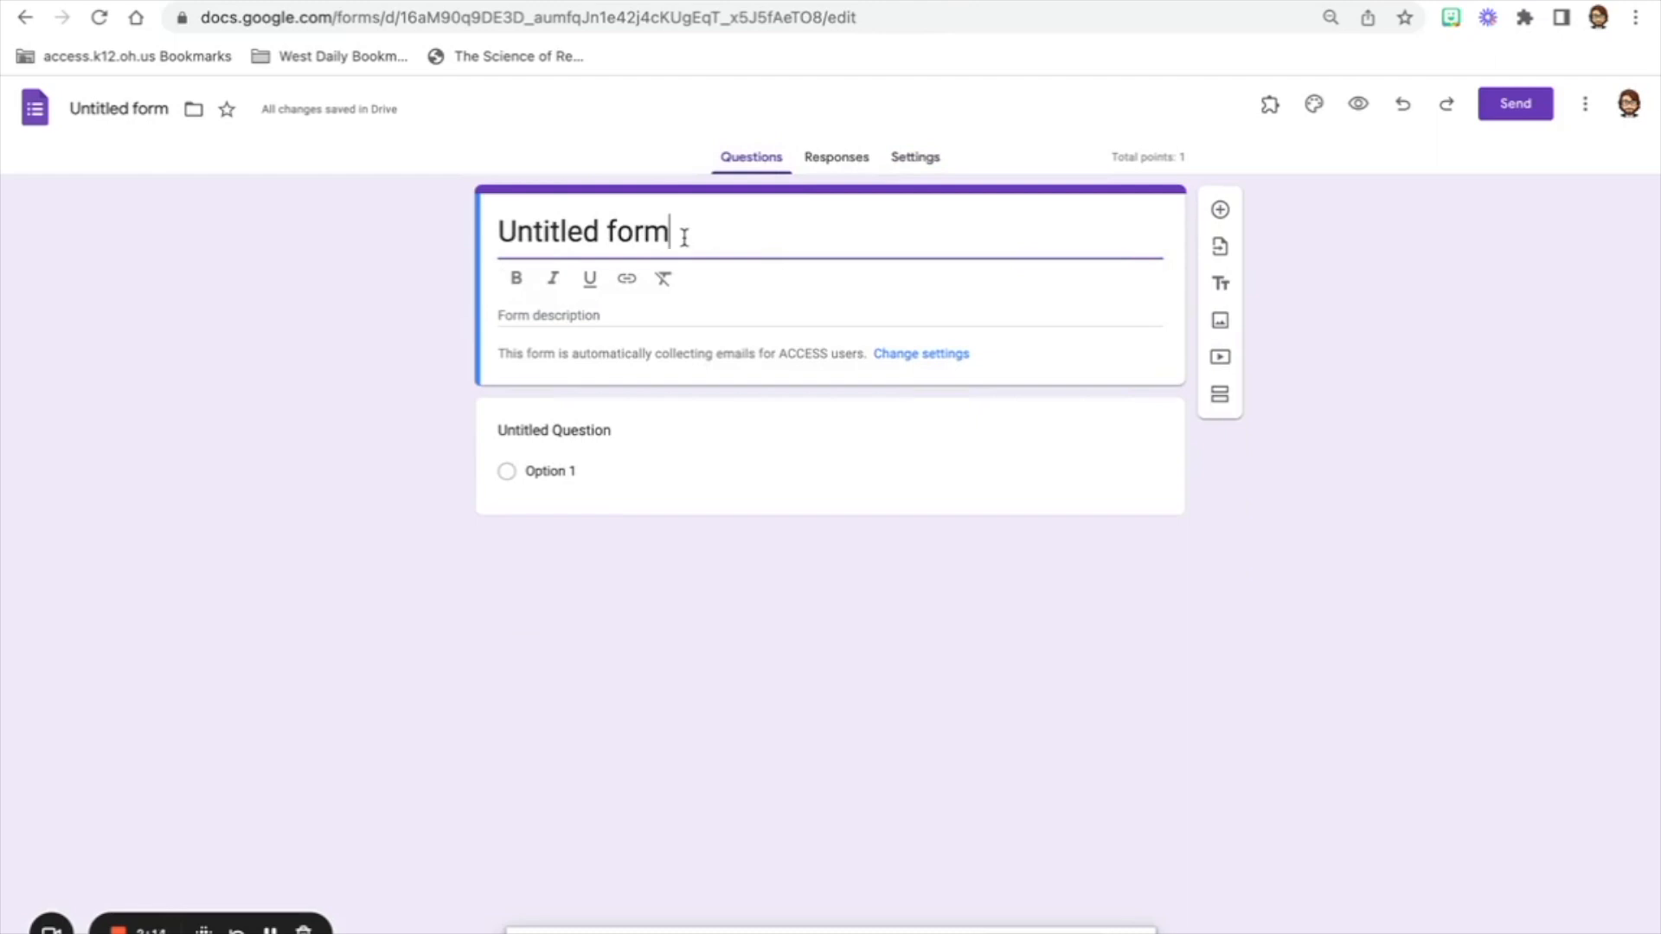
triple_click(684, 235)
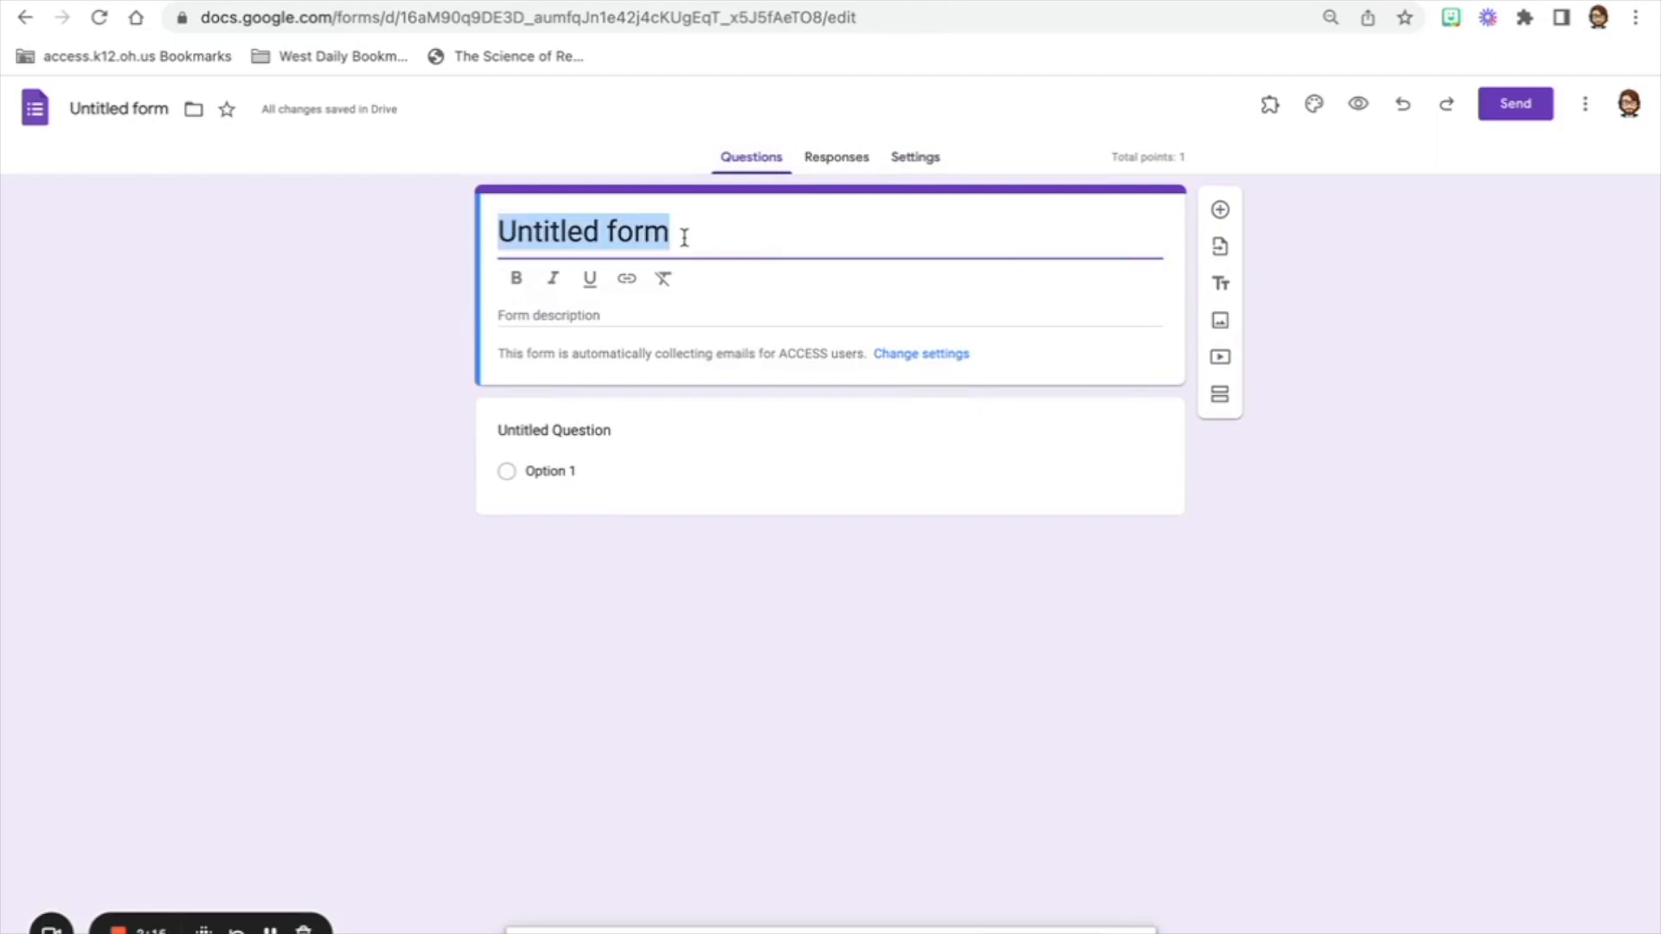
text(Google Quiz)
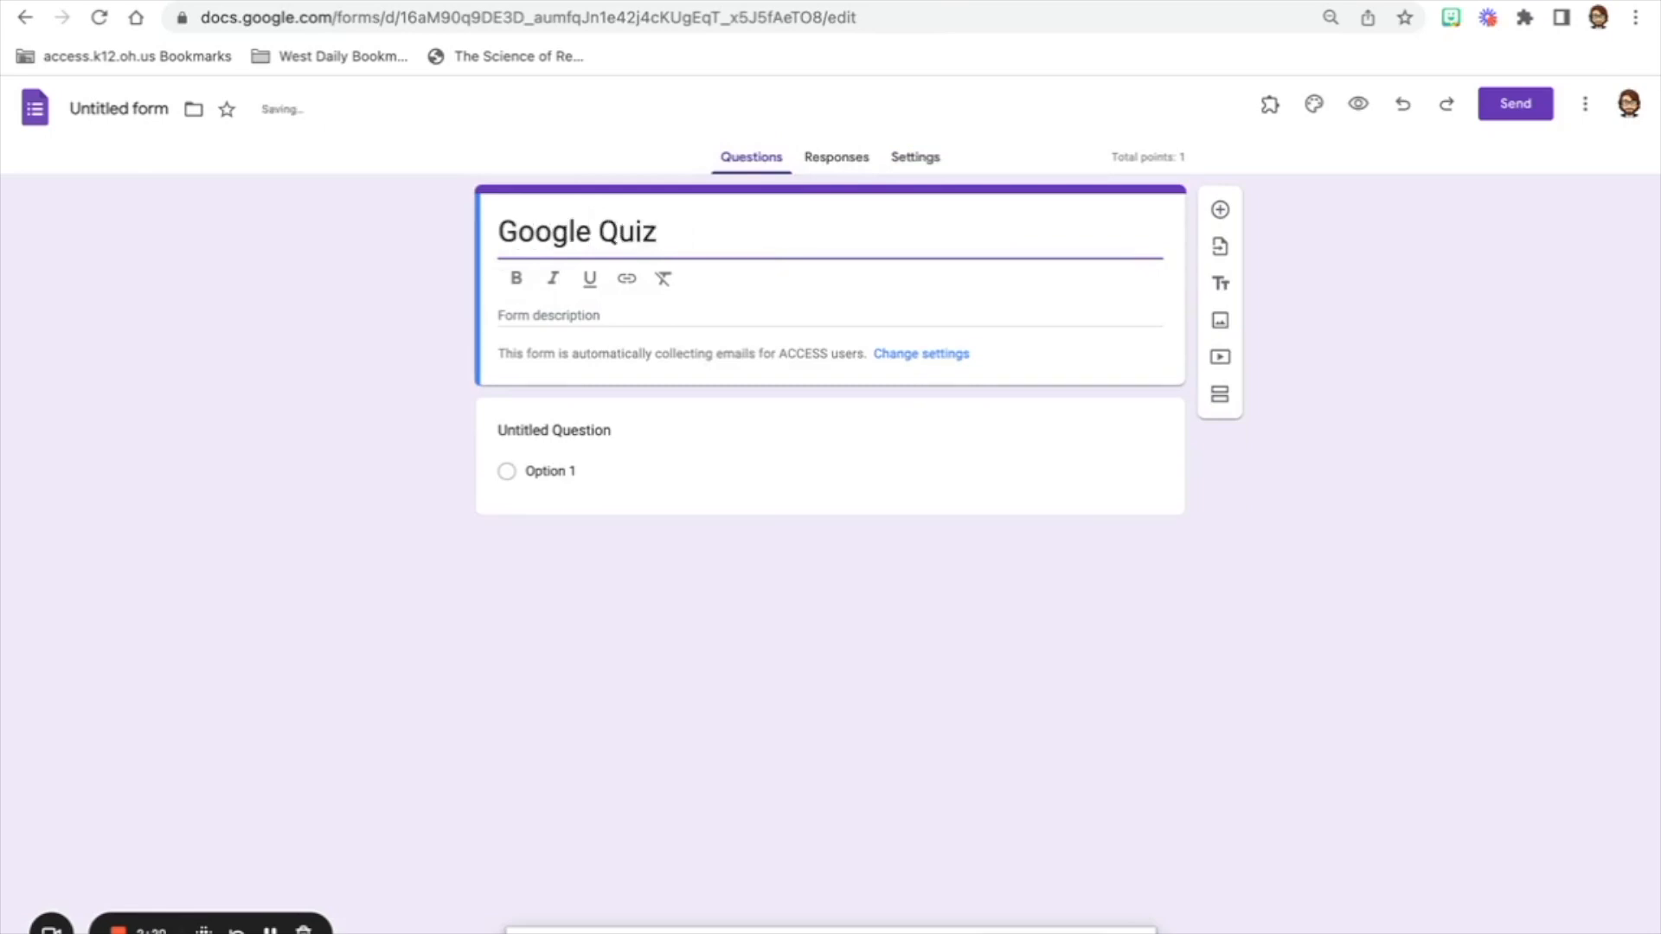
Enter the form description "Please complete the quiz using your skills from module 3."
click(578, 317)
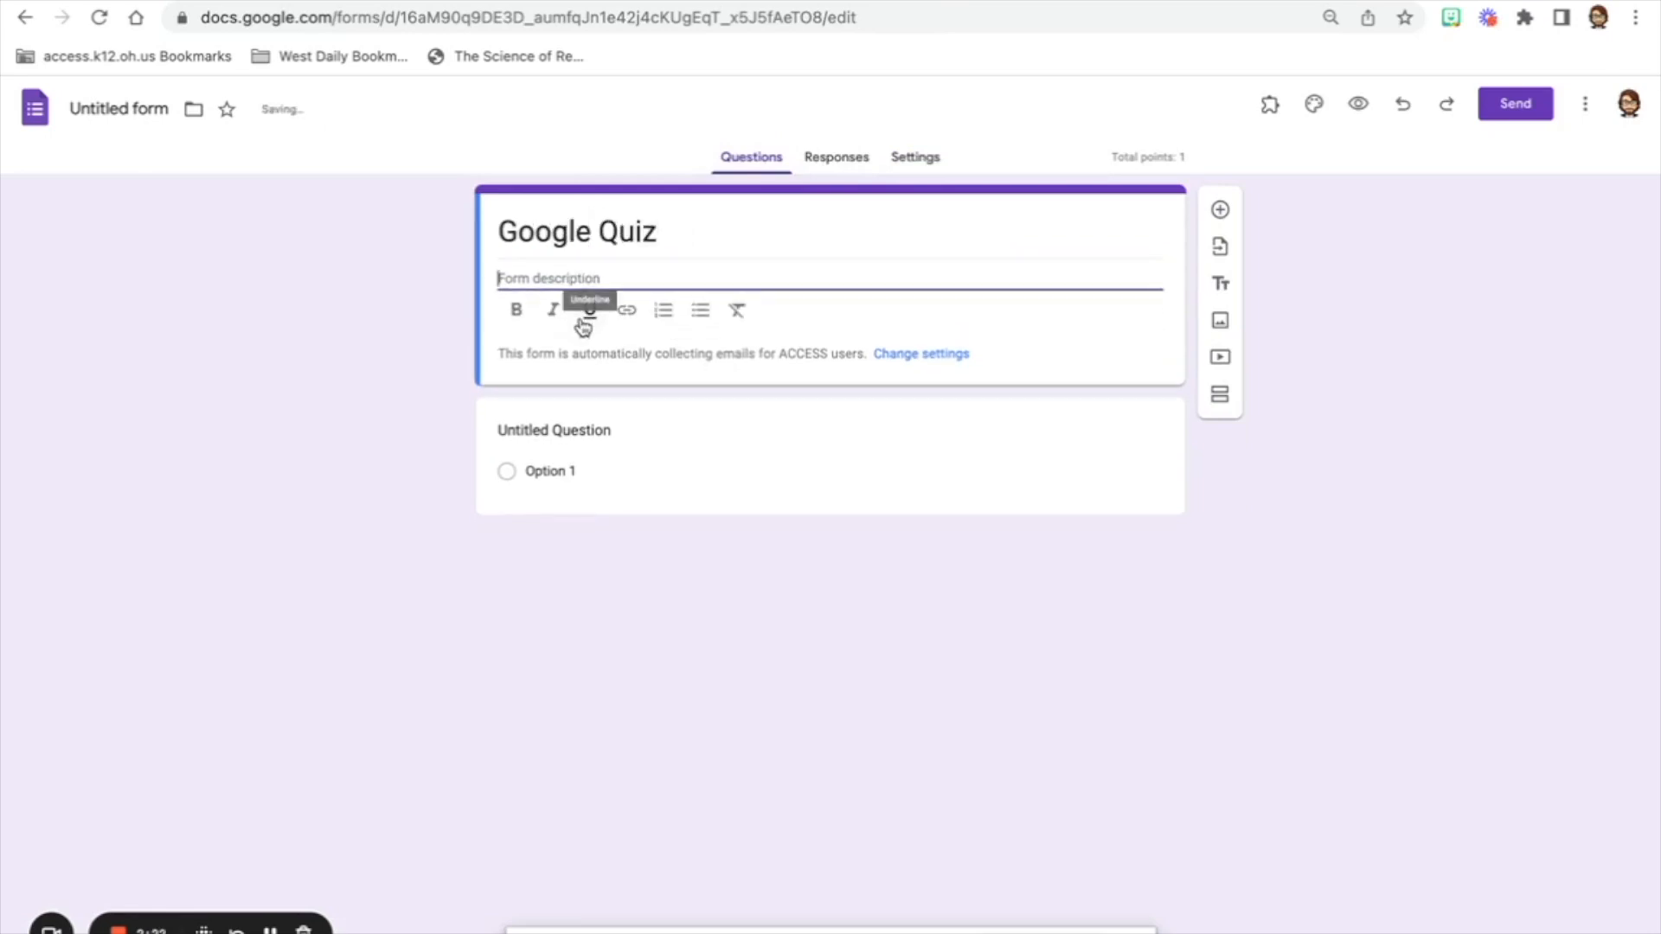
text(Please)
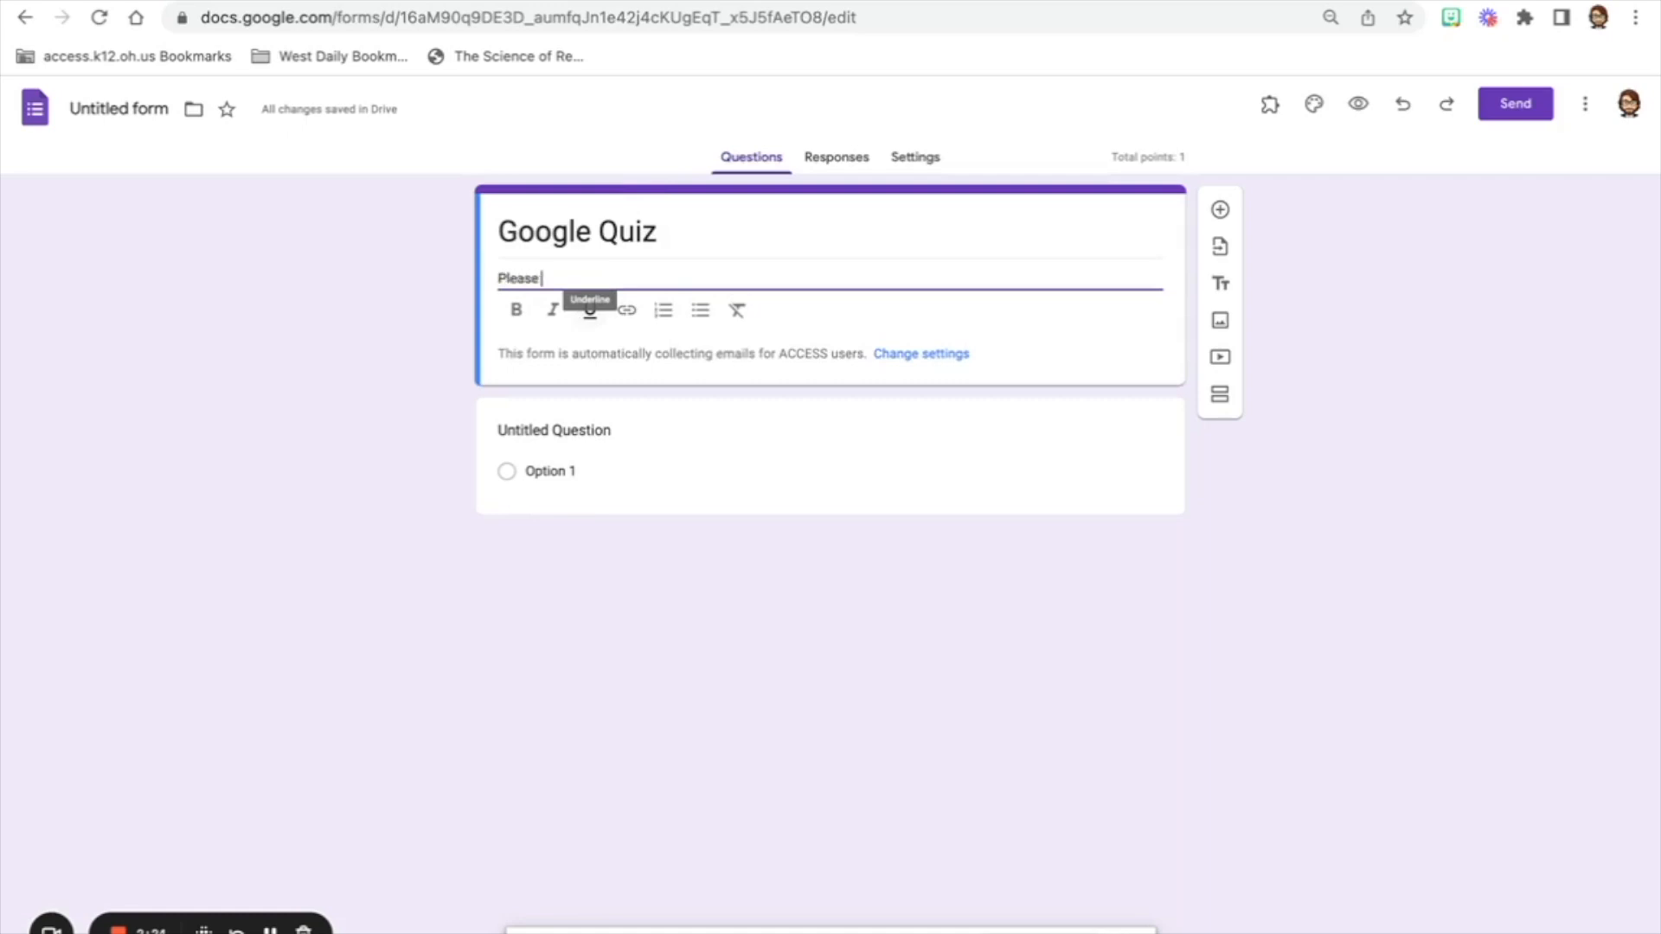
text( complete the qui)
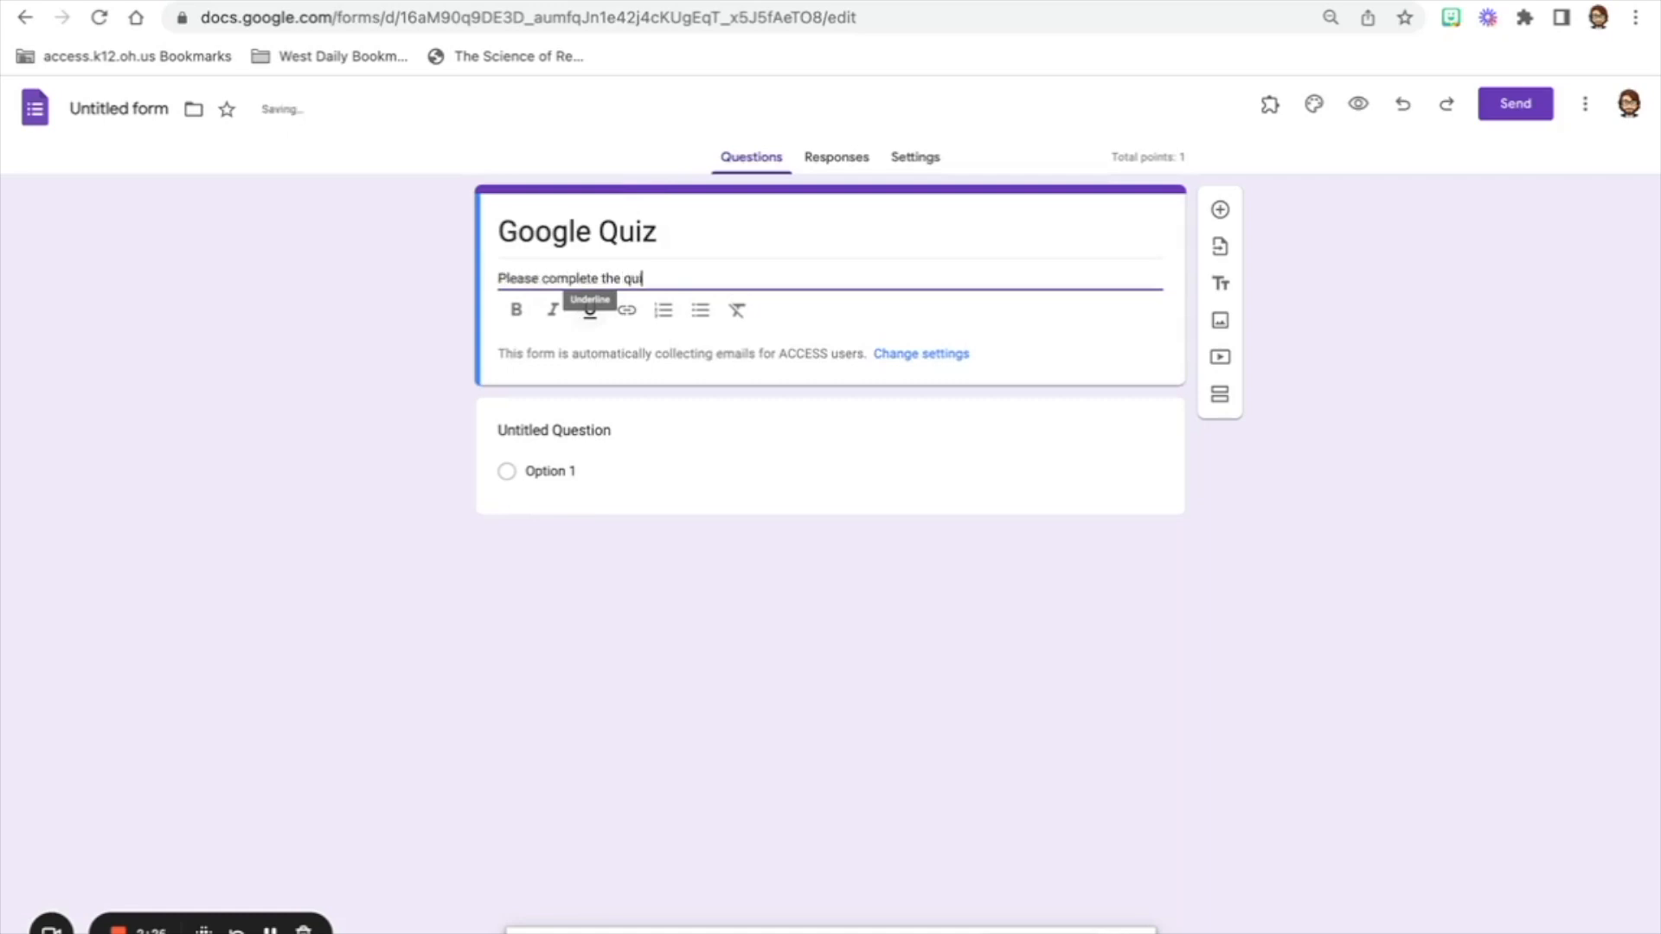
text(z using your skills from module )
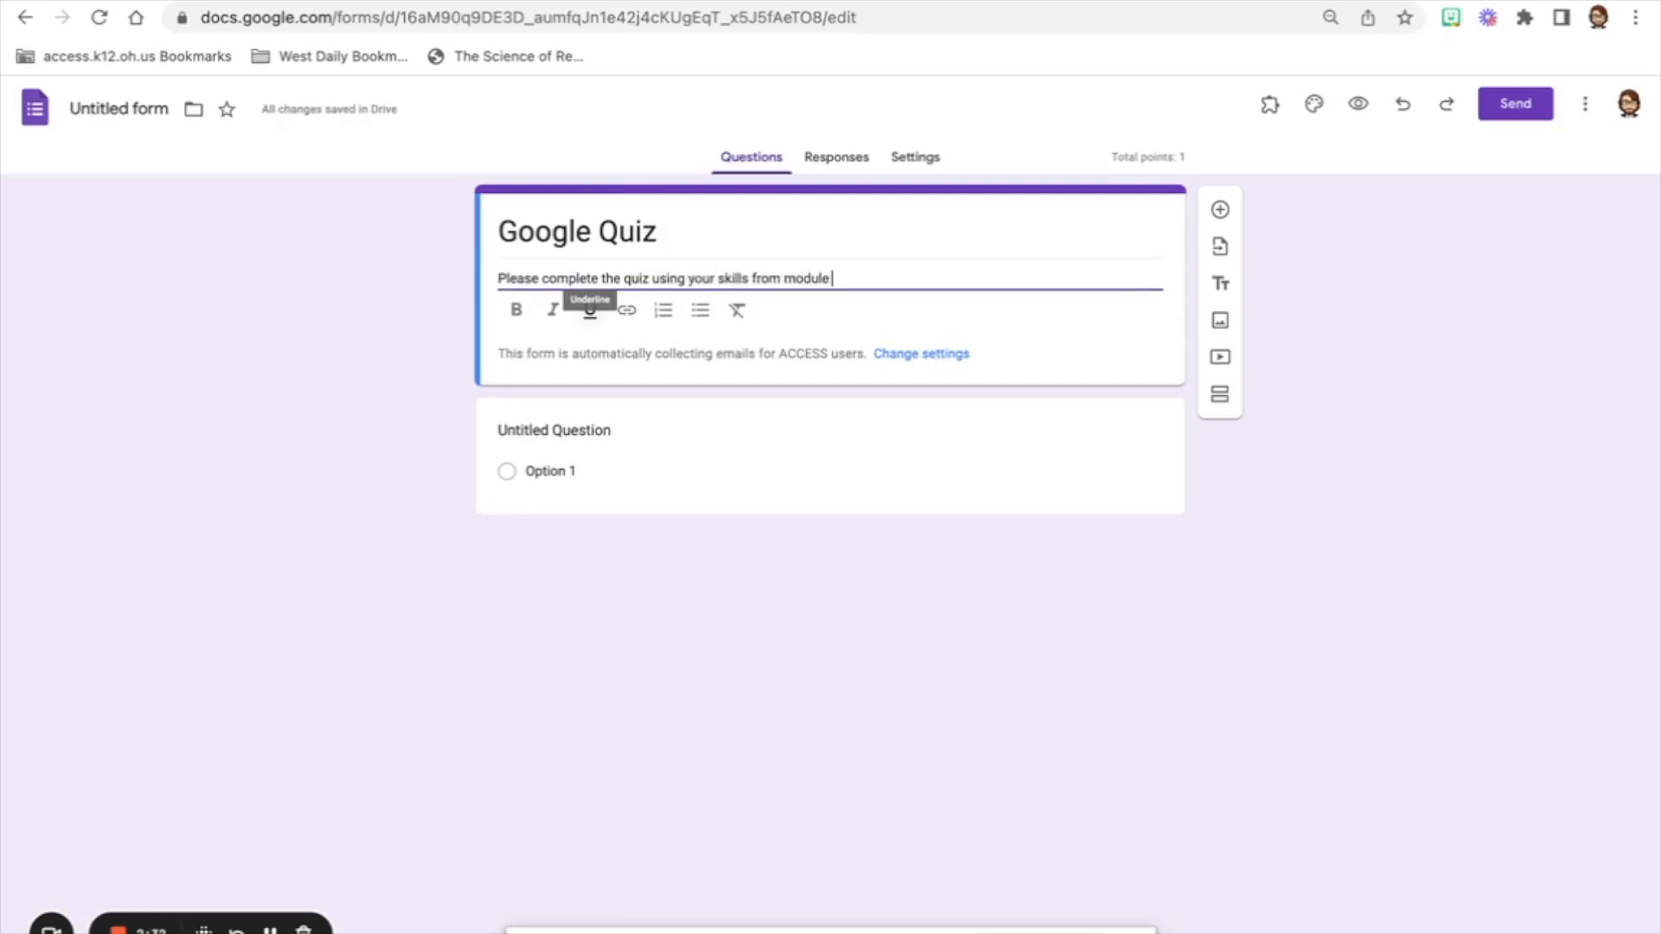
text(3.)
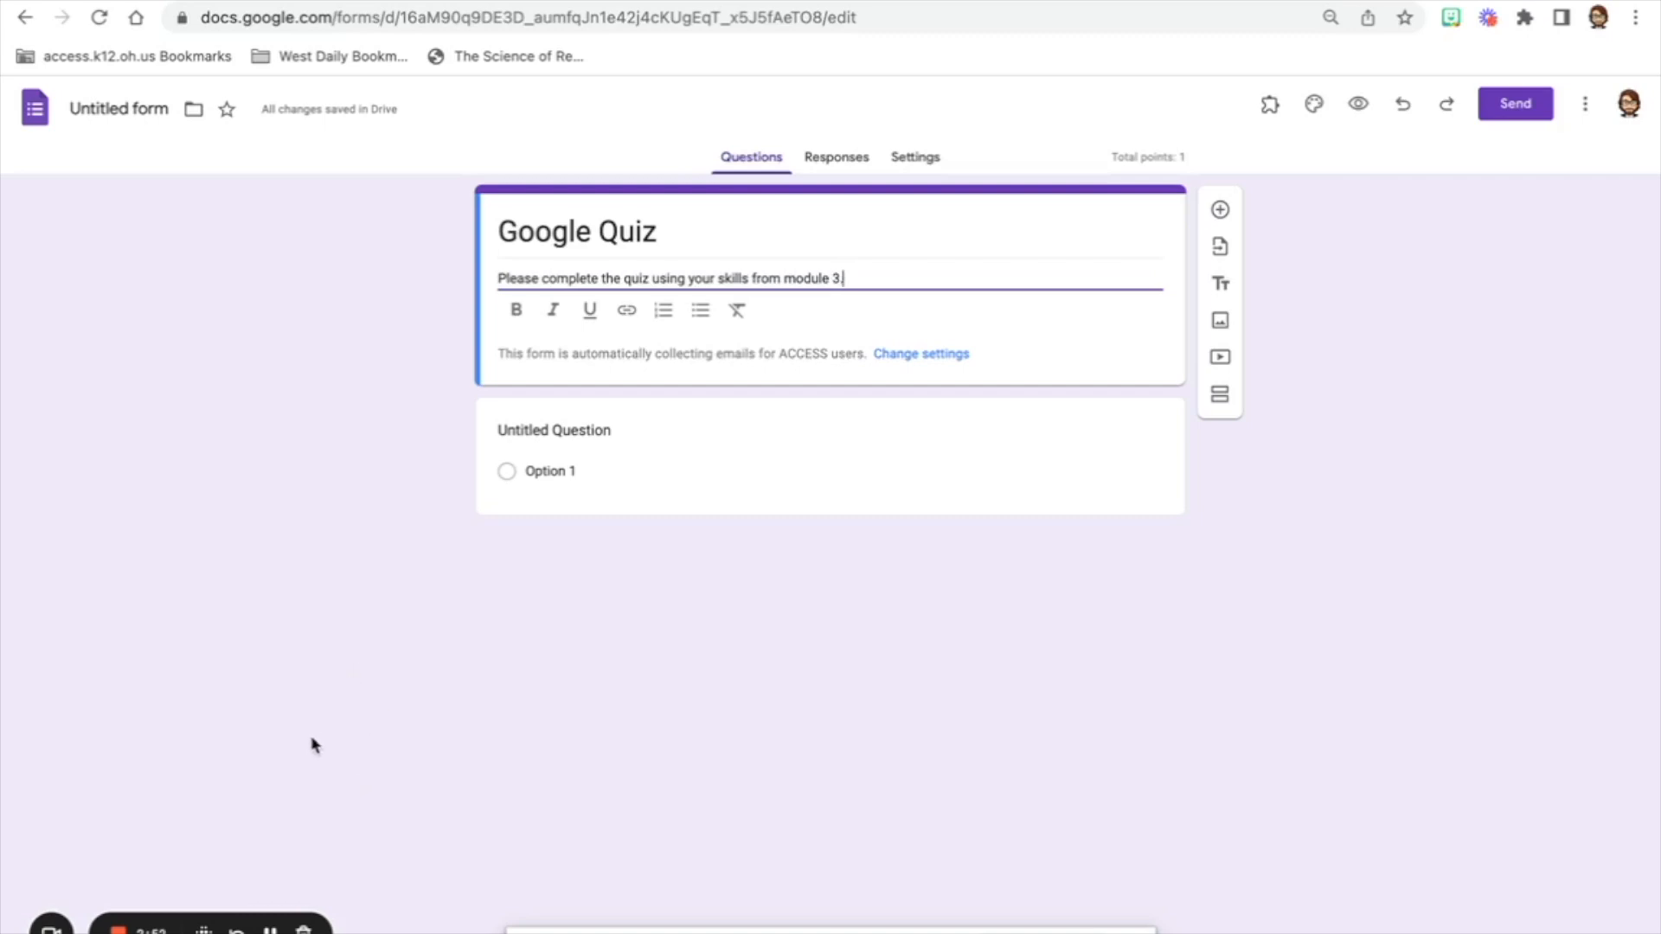
click(271, 928)
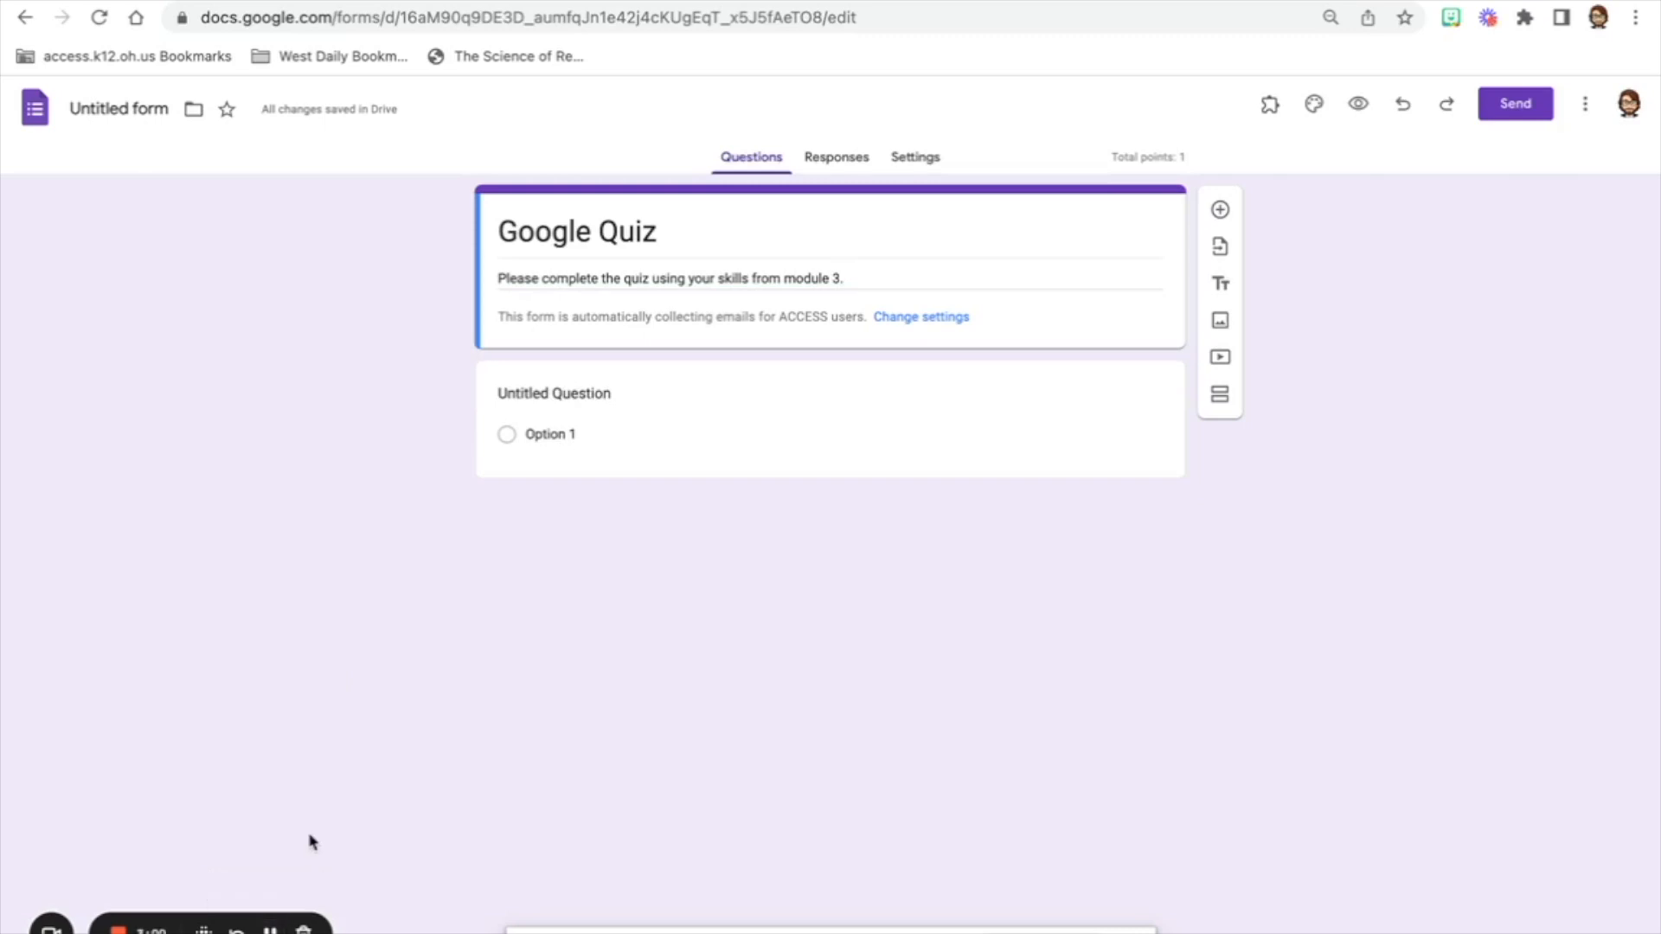
Make the first question a required short-answer question reading "Please give your first and last name."
click(621, 388)
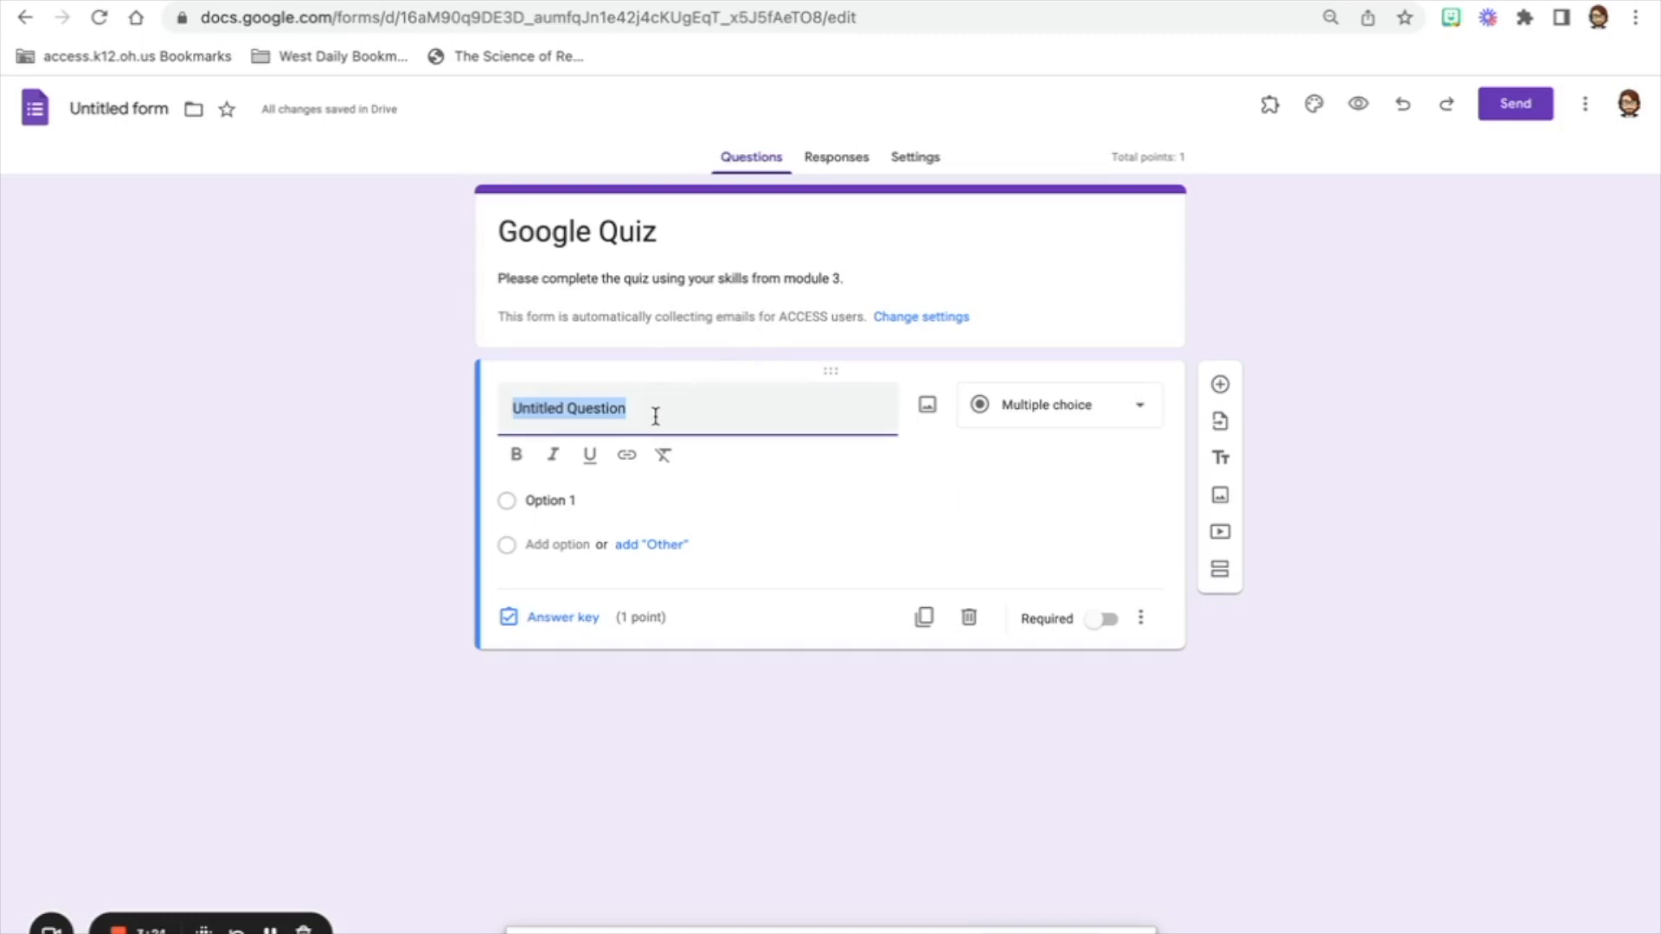
text(Please)
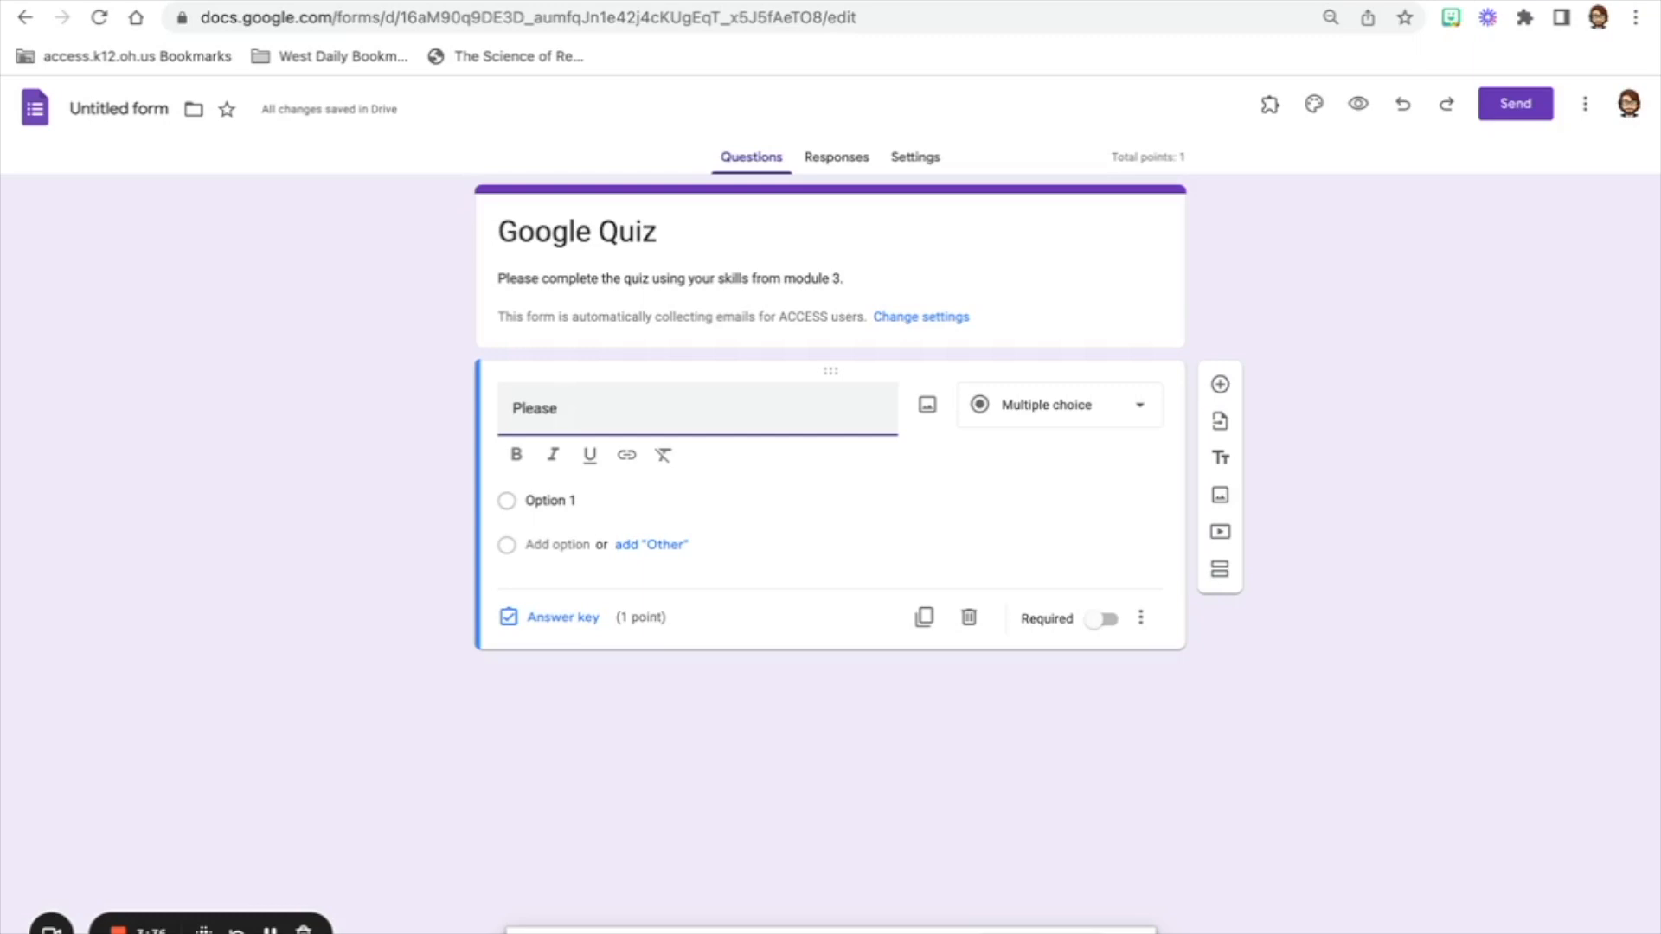
text(give your first and last name.)
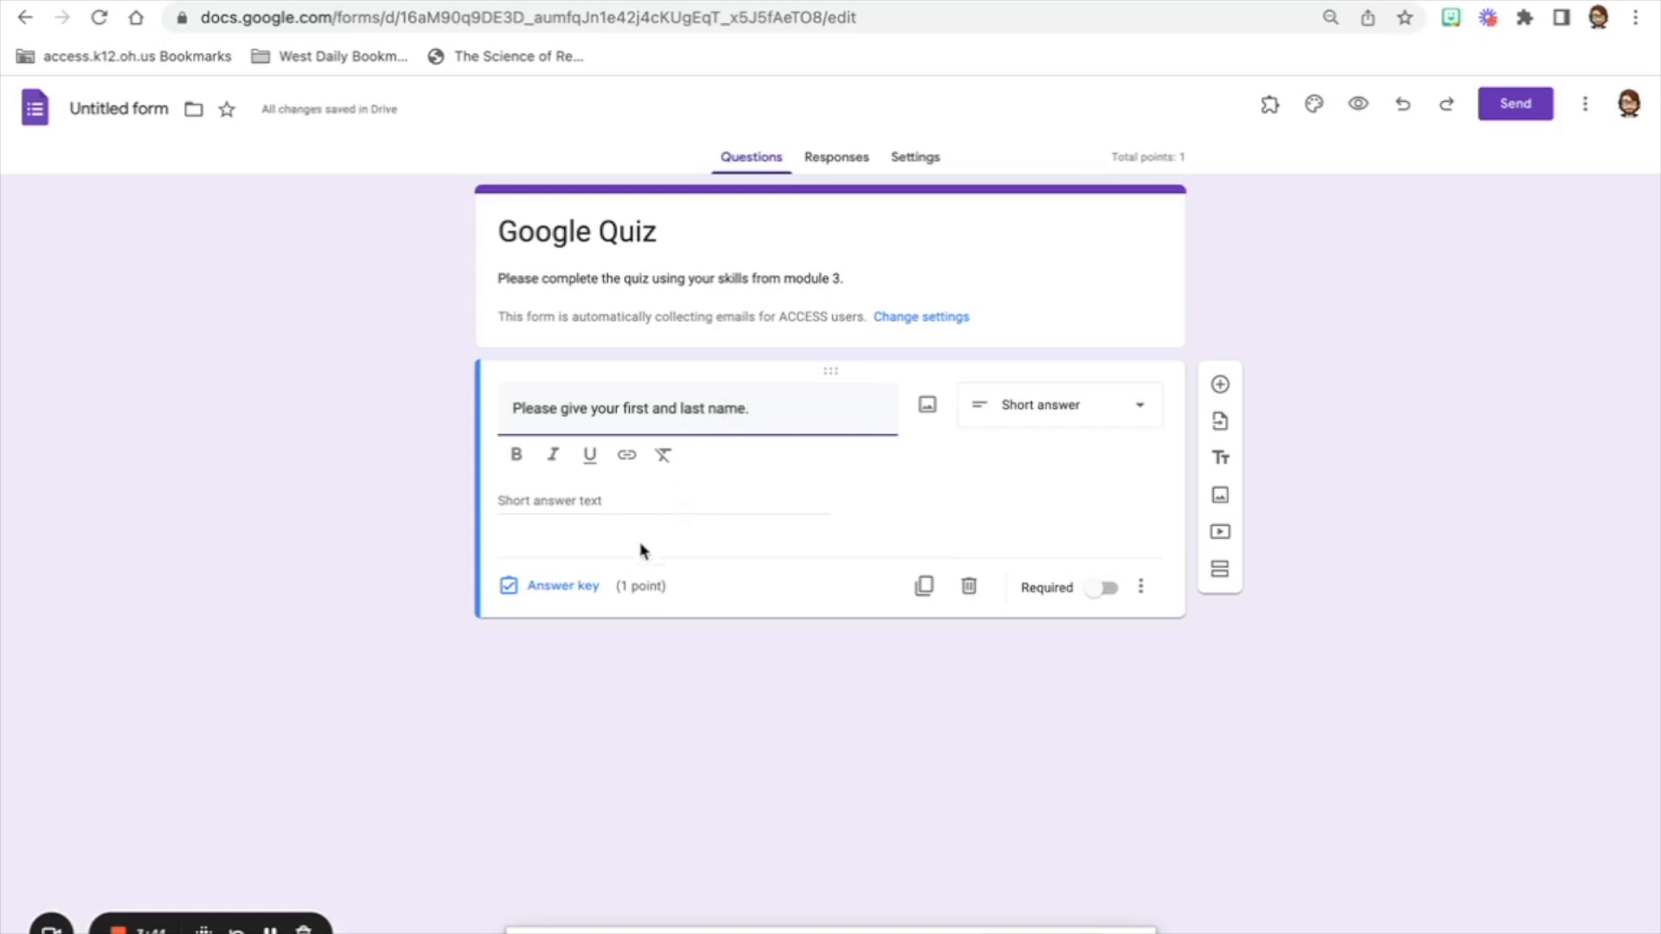
click(1104, 593)
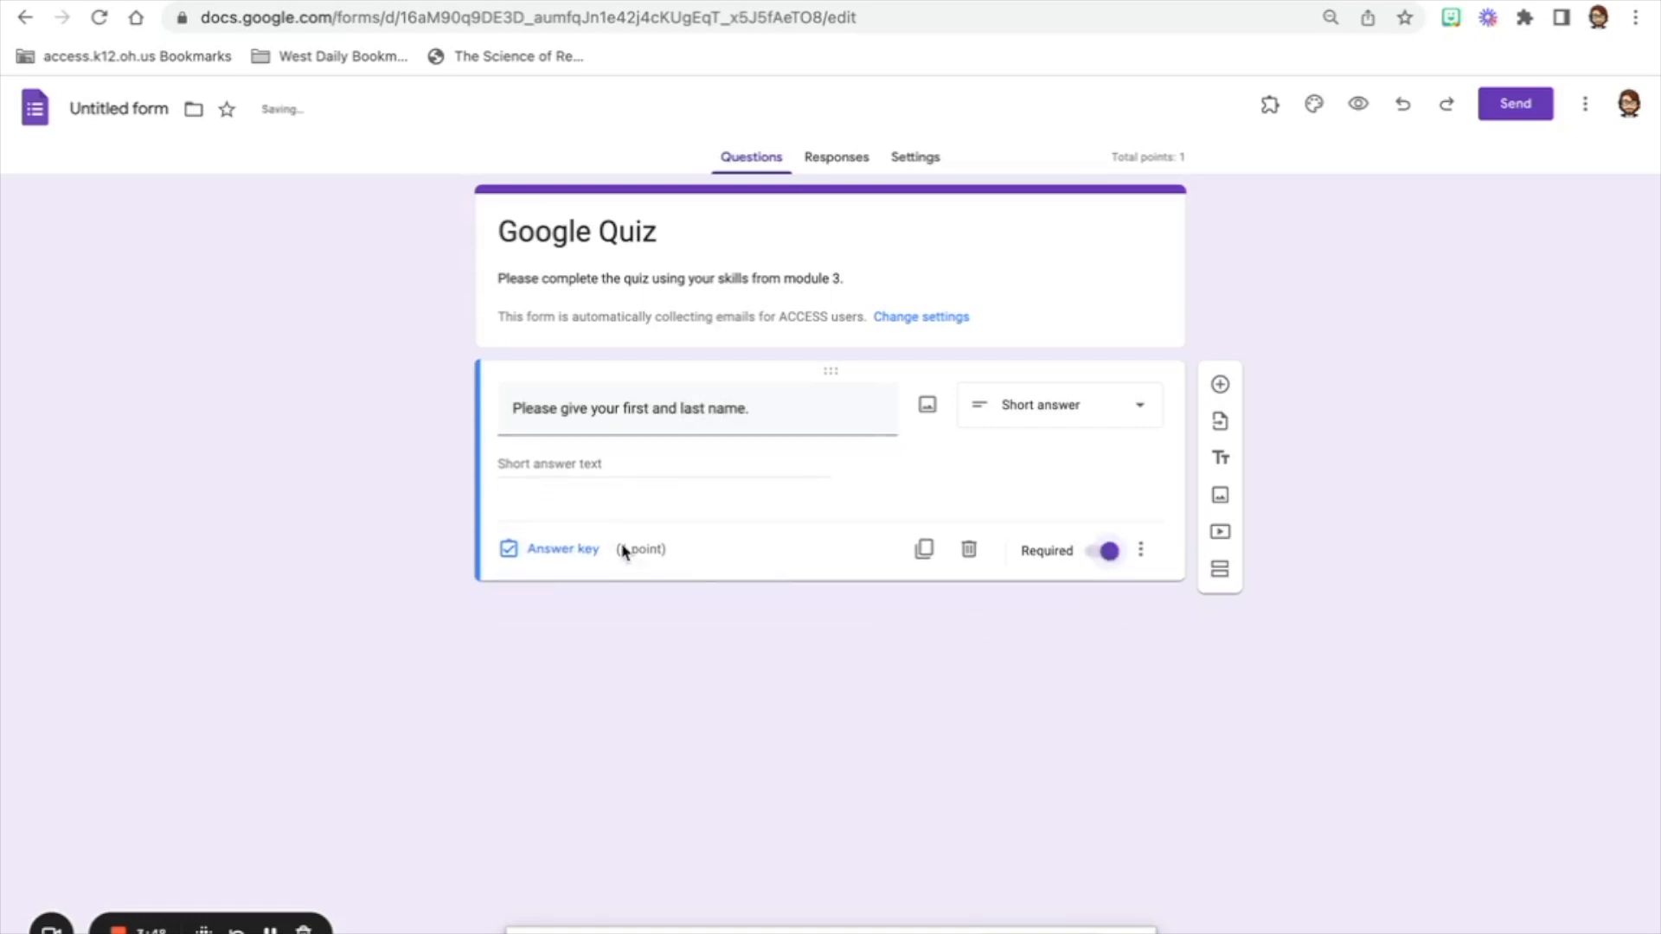
Set the name question's point value to 0 in its answer key
click(577, 554)
click(1112, 467)
click(1126, 659)
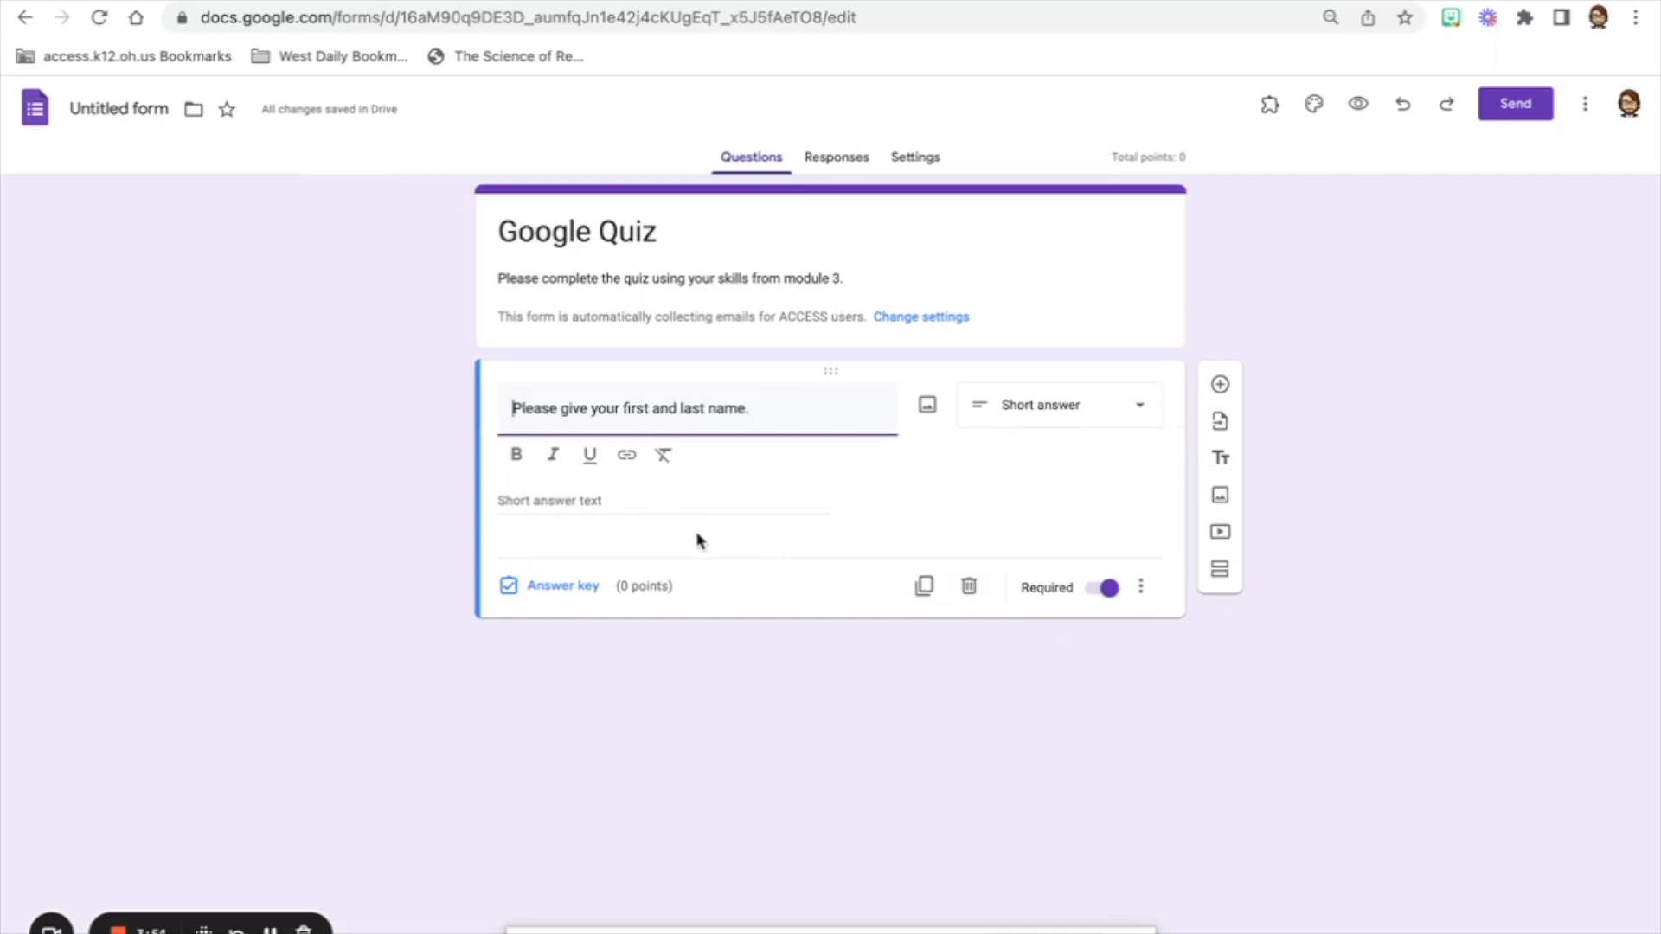
click(597, 507)
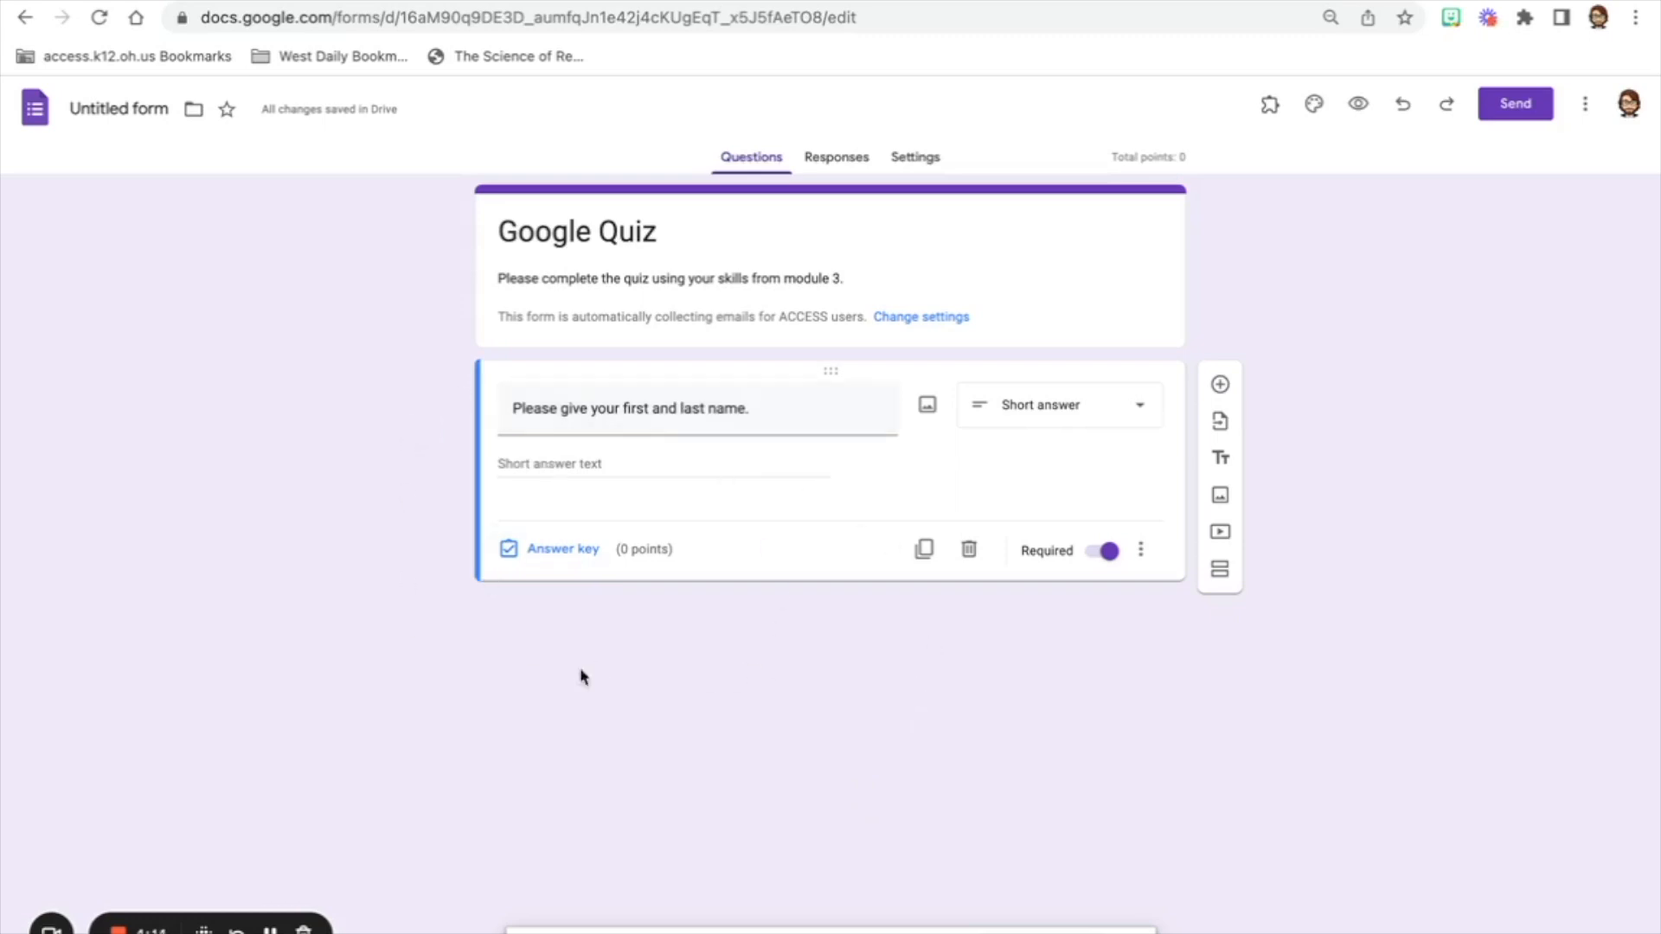
Add a required multiple choice question reading "The Sky is typically associated with what color?"
click(1221, 386)
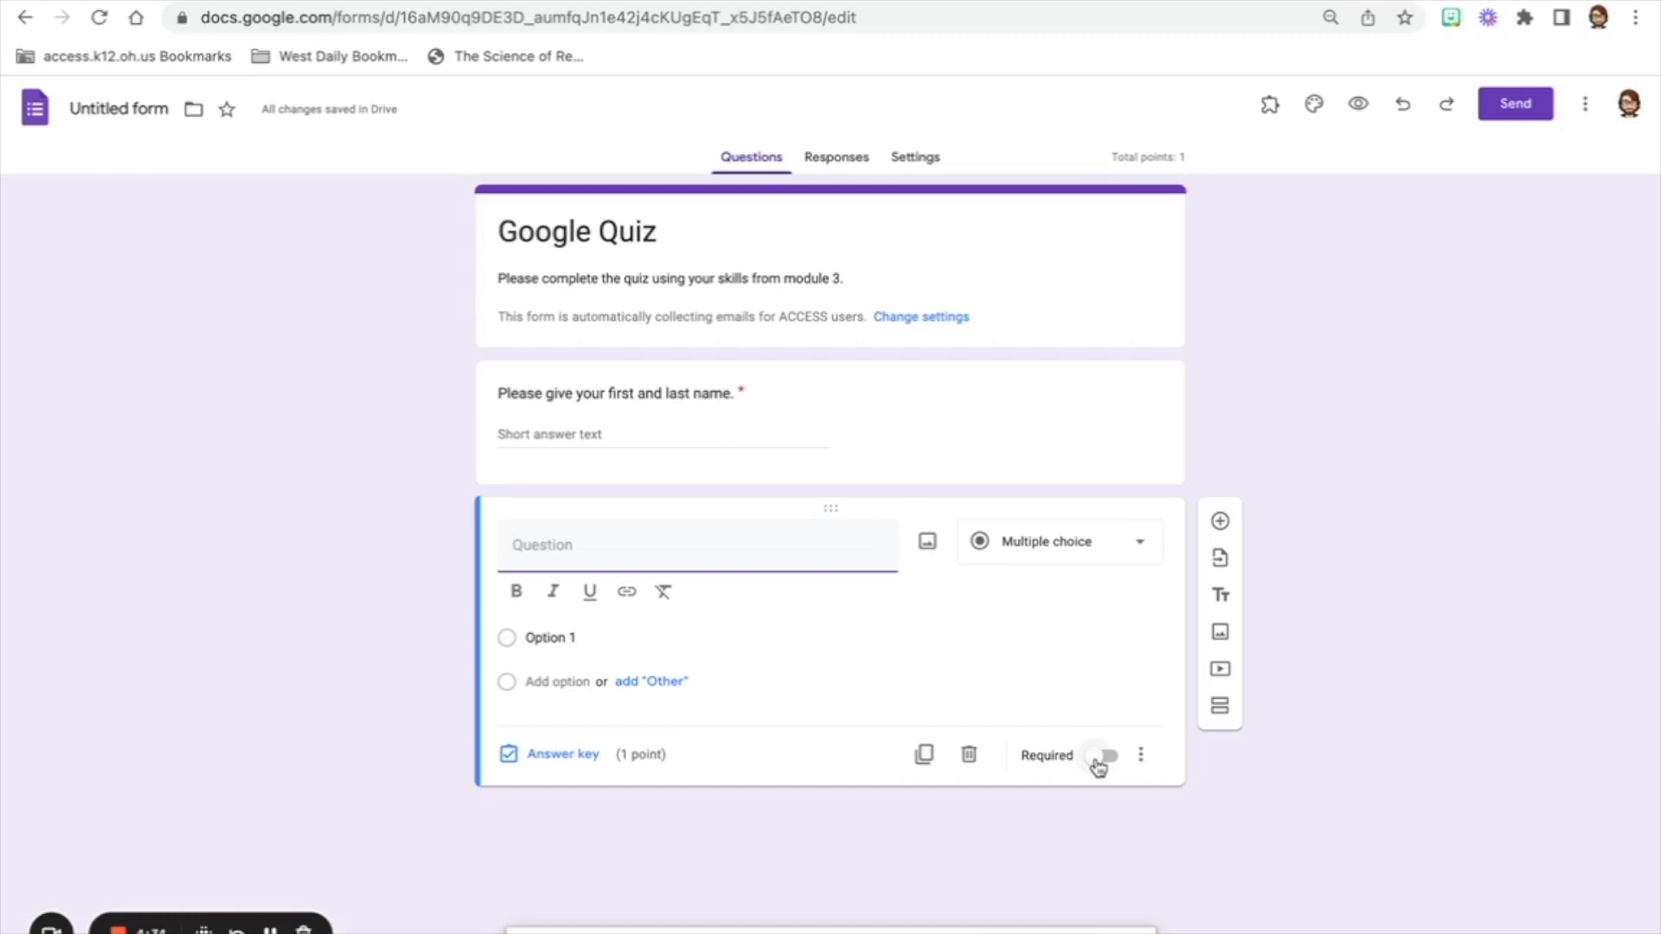
click(1096, 759)
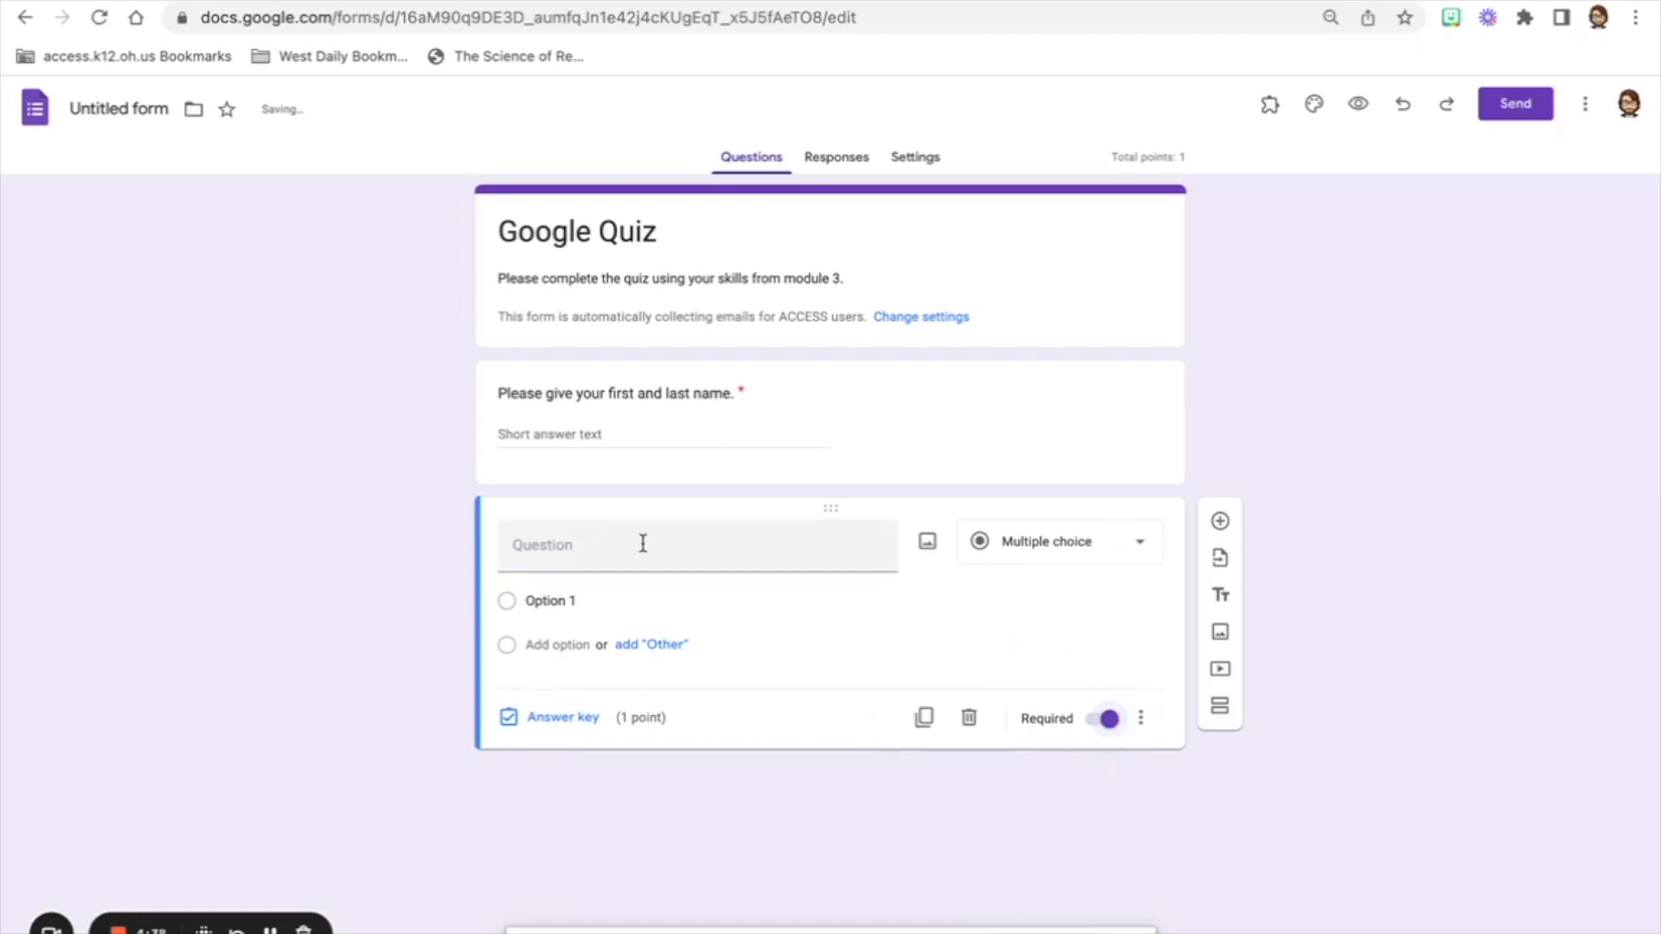
click(1071, 552)
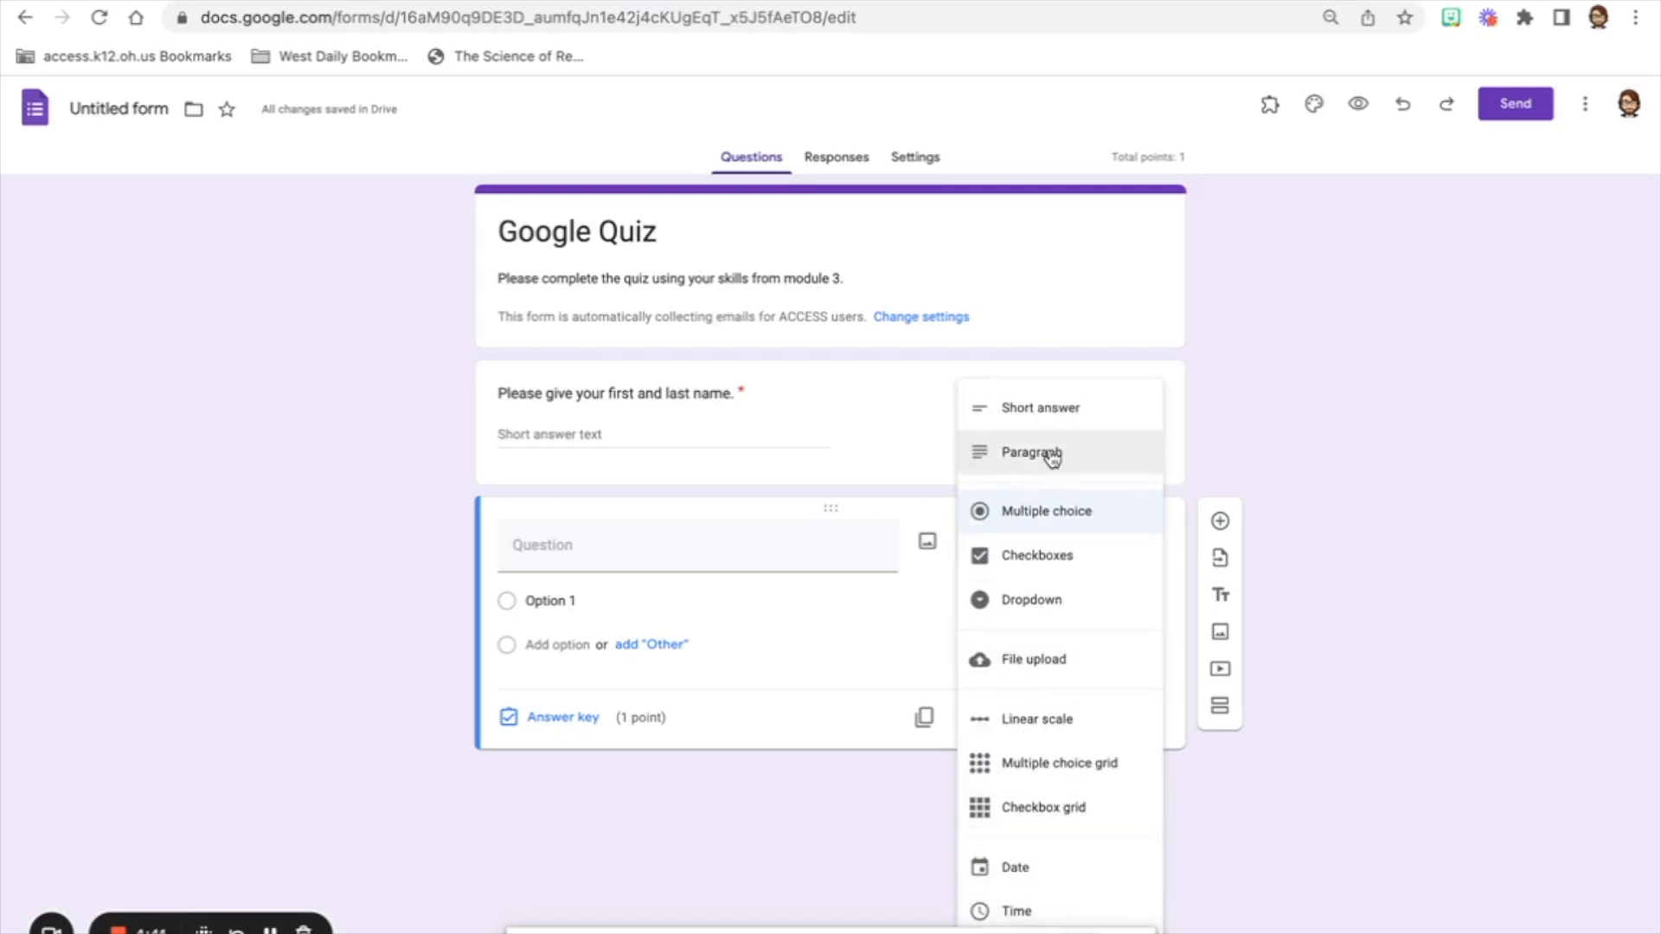
click(1036, 519)
click(657, 552)
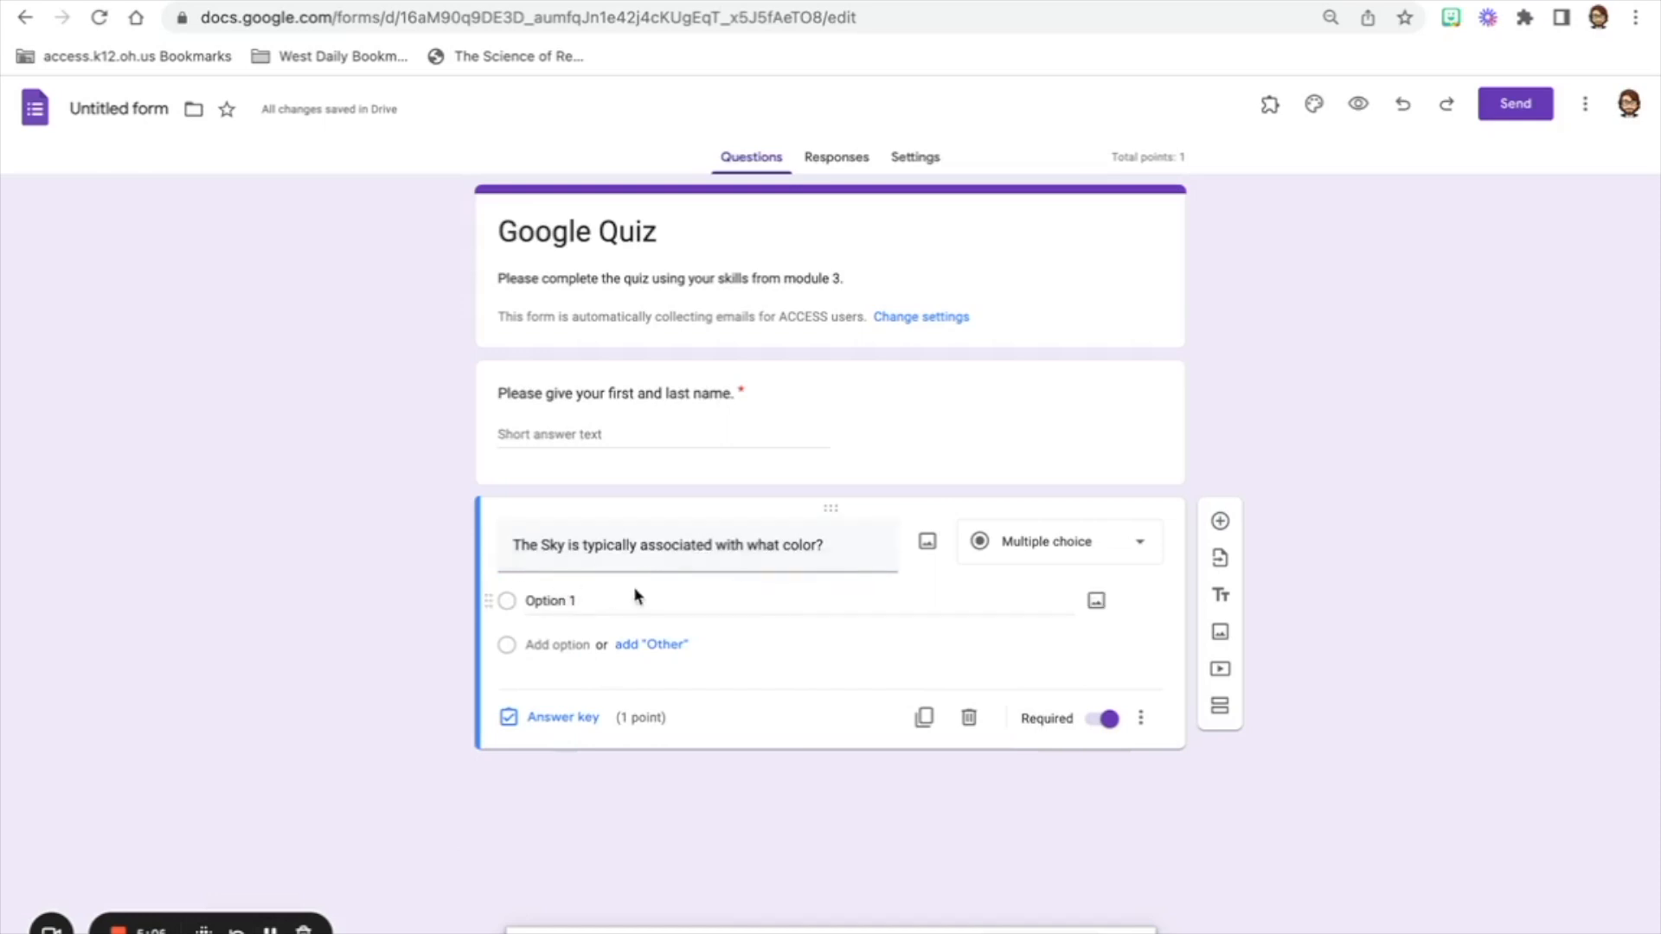
Give the sky color question the answer options Blue, Green and Orange
click(580, 599)
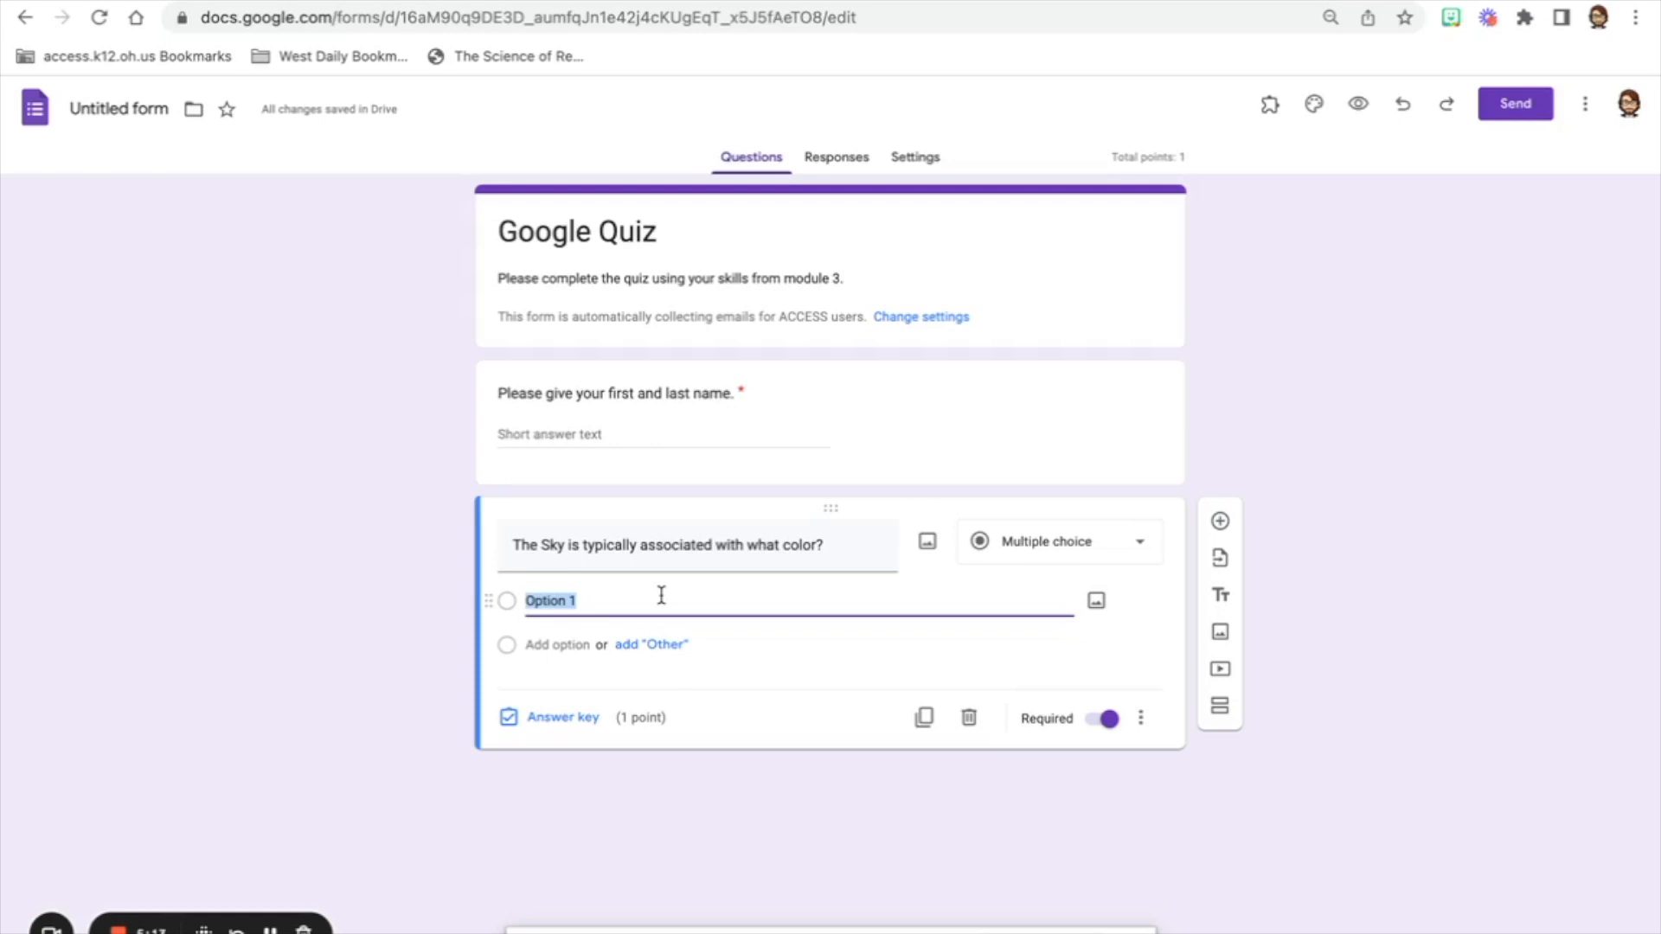
text(Blue)
click(589, 645)
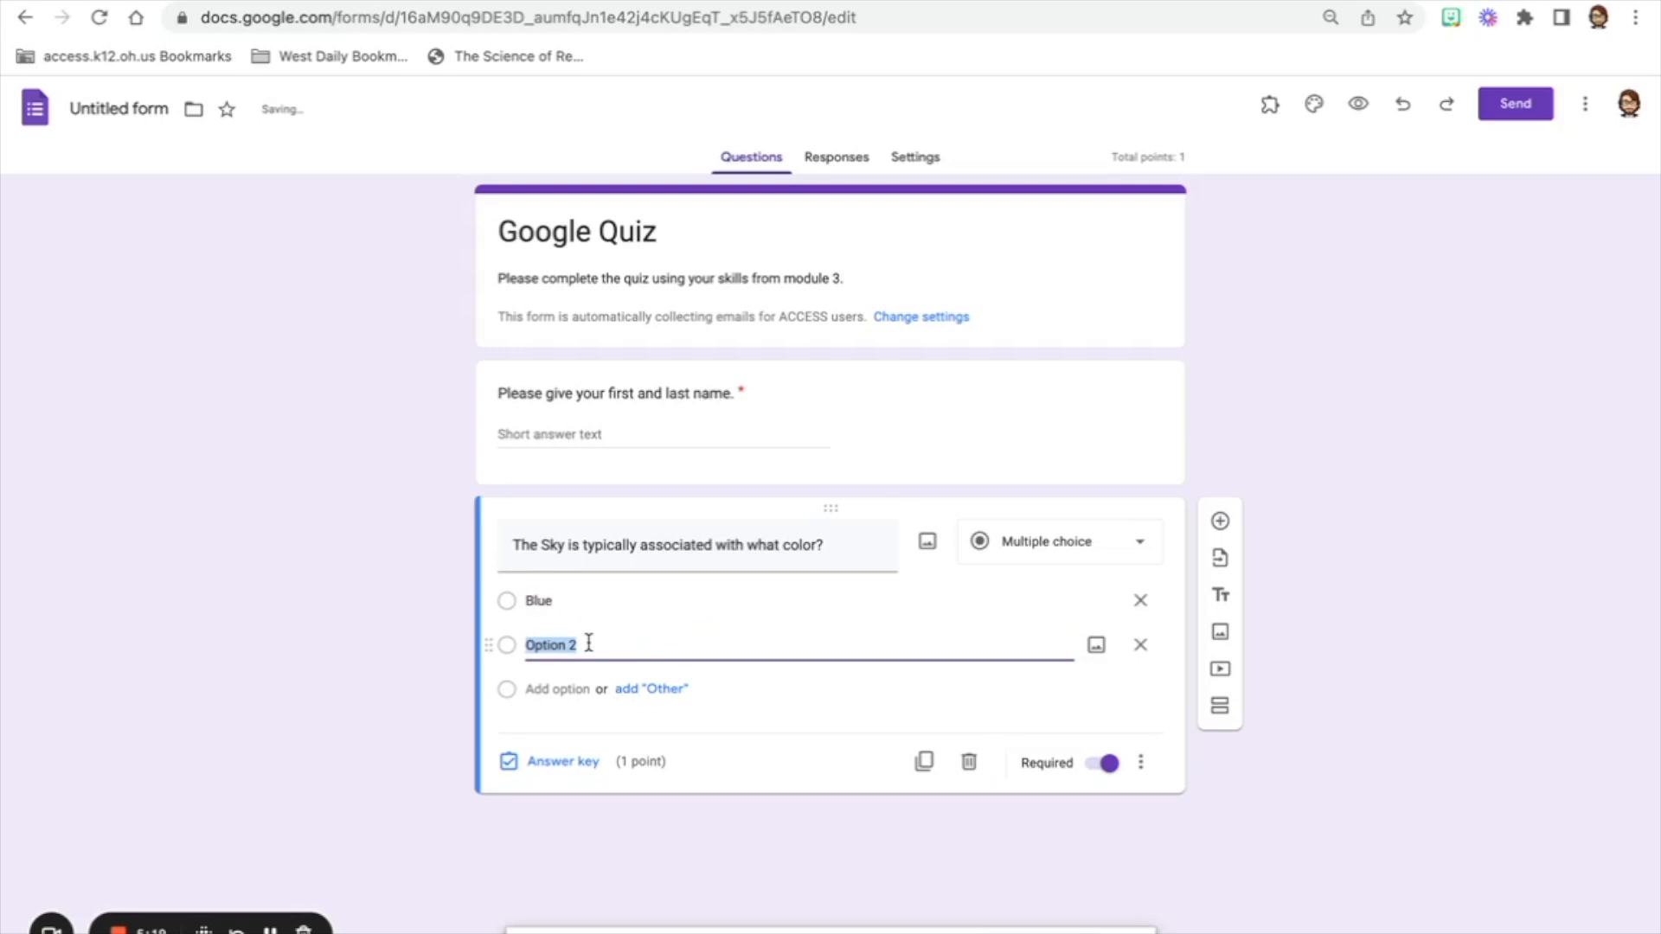
text(Greeny)
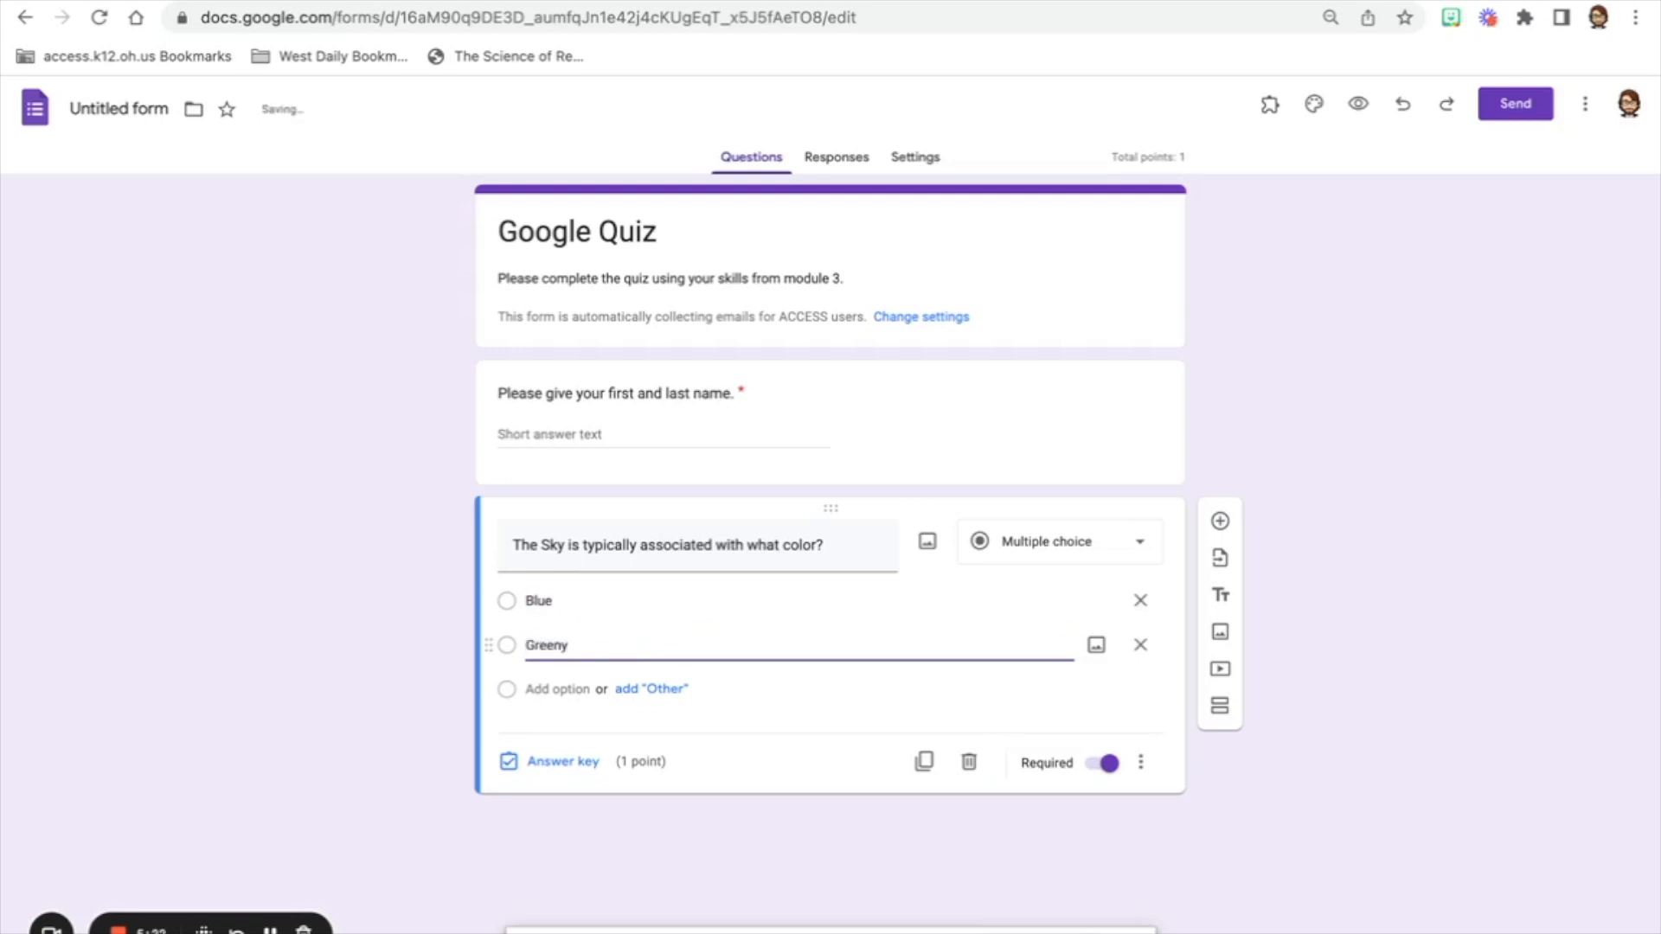
key(BackSpace)
click(571, 689)
text(Orange)
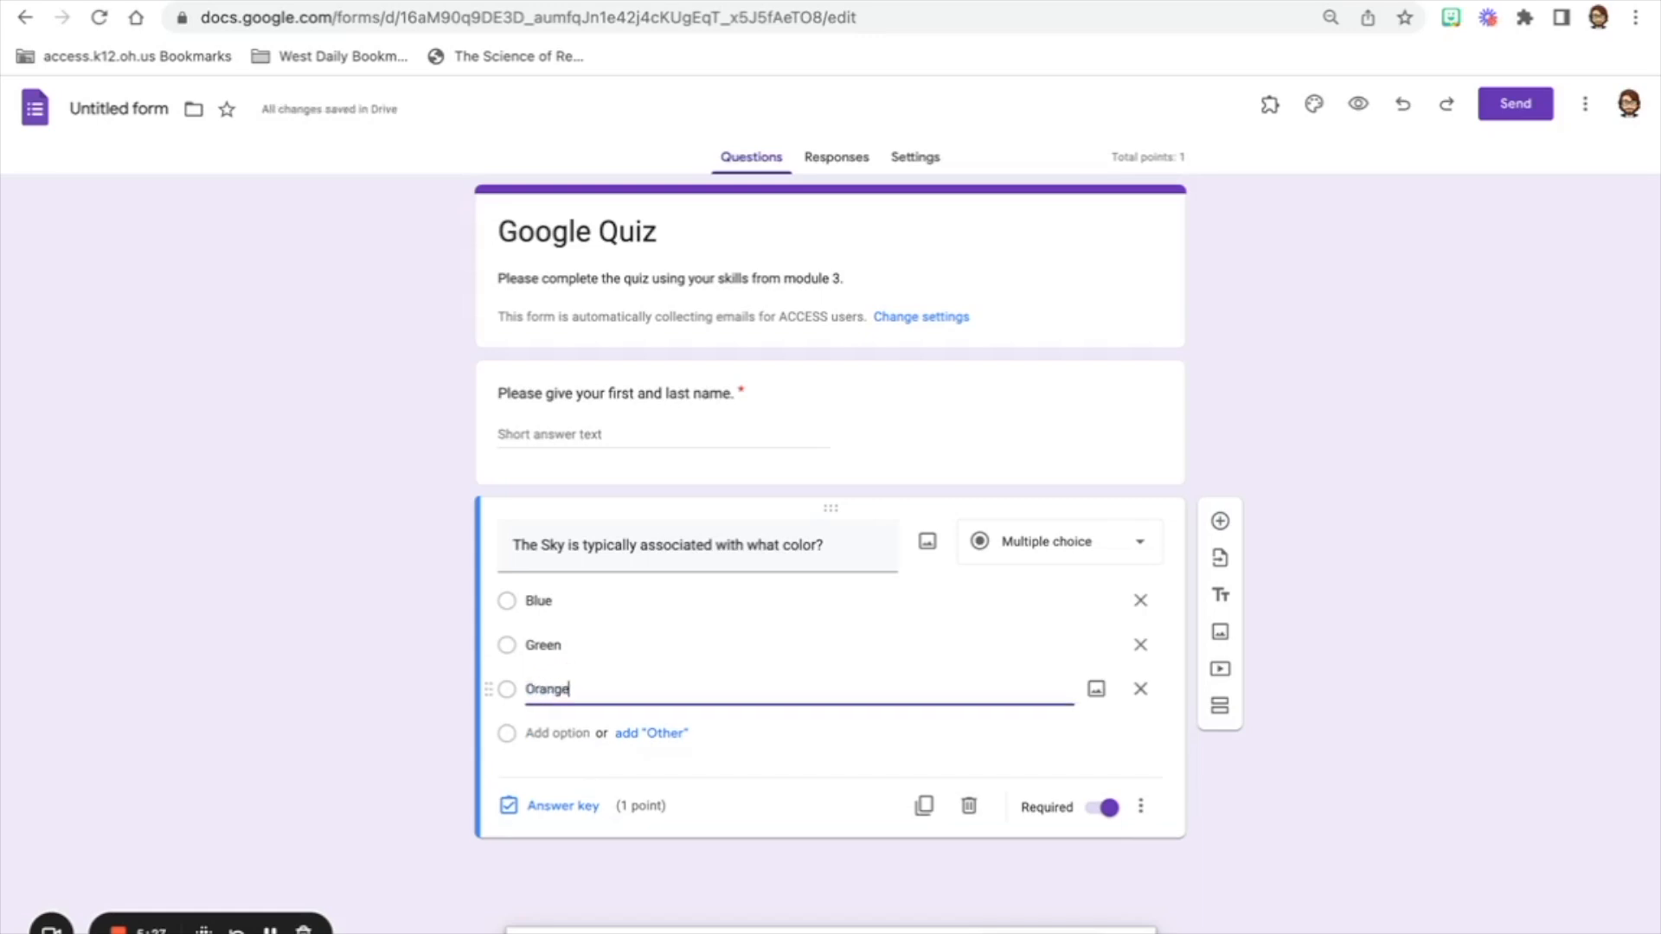
click(1280, 812)
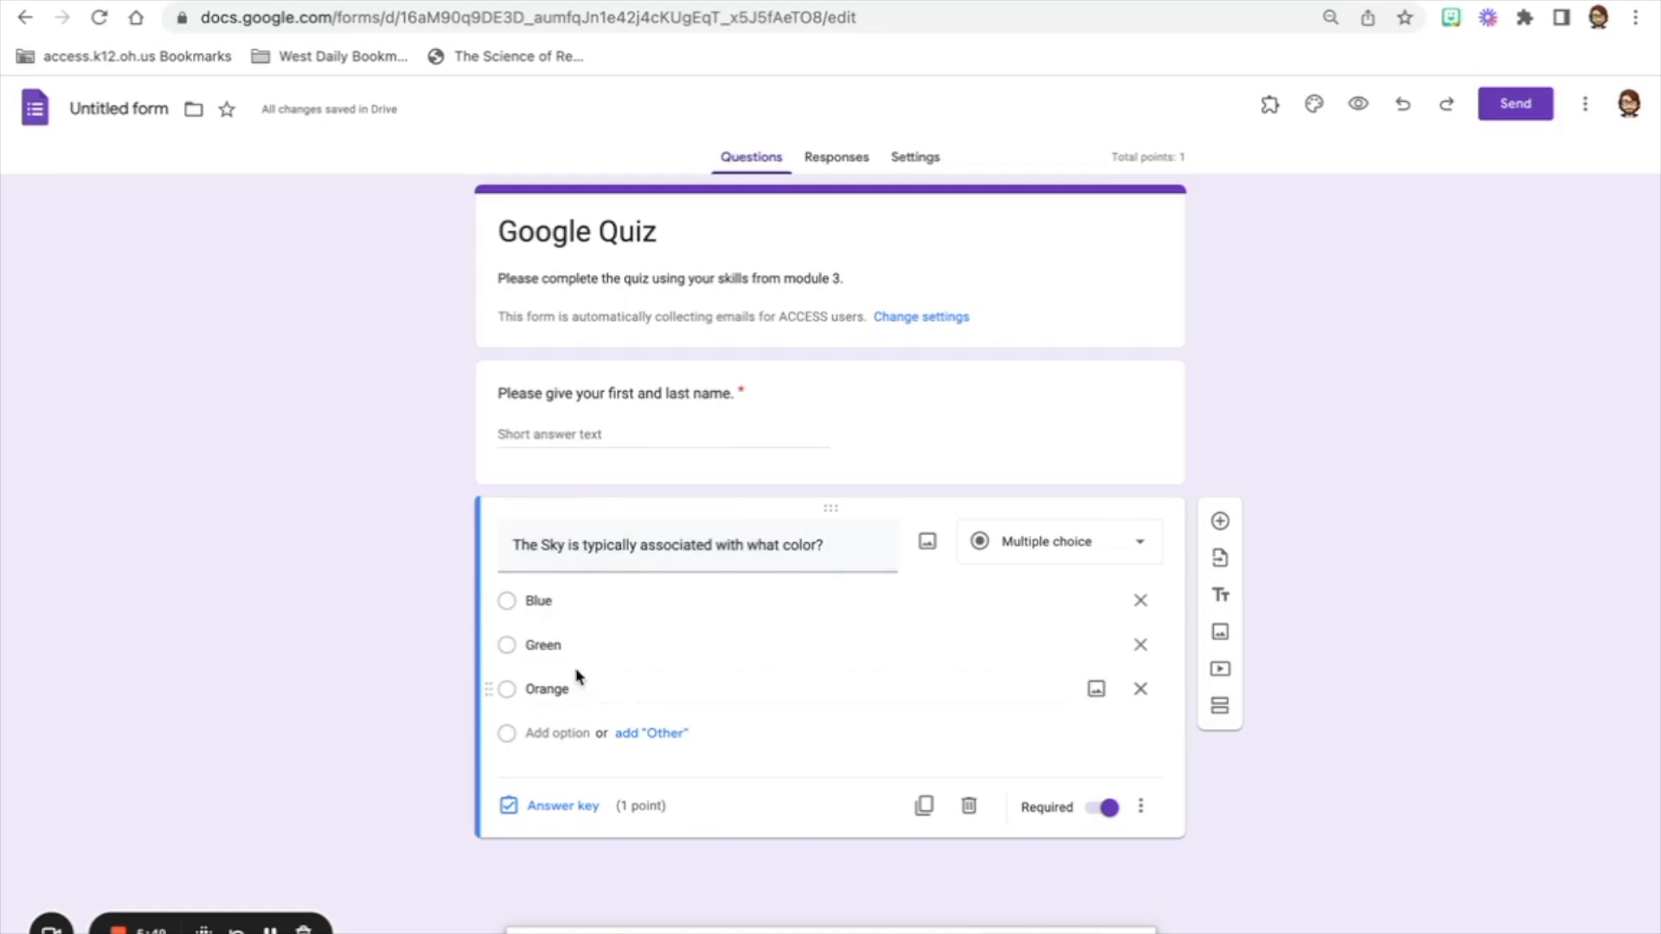
Mark Blue as the correct answer in the sky color question's answer key
click(562, 806)
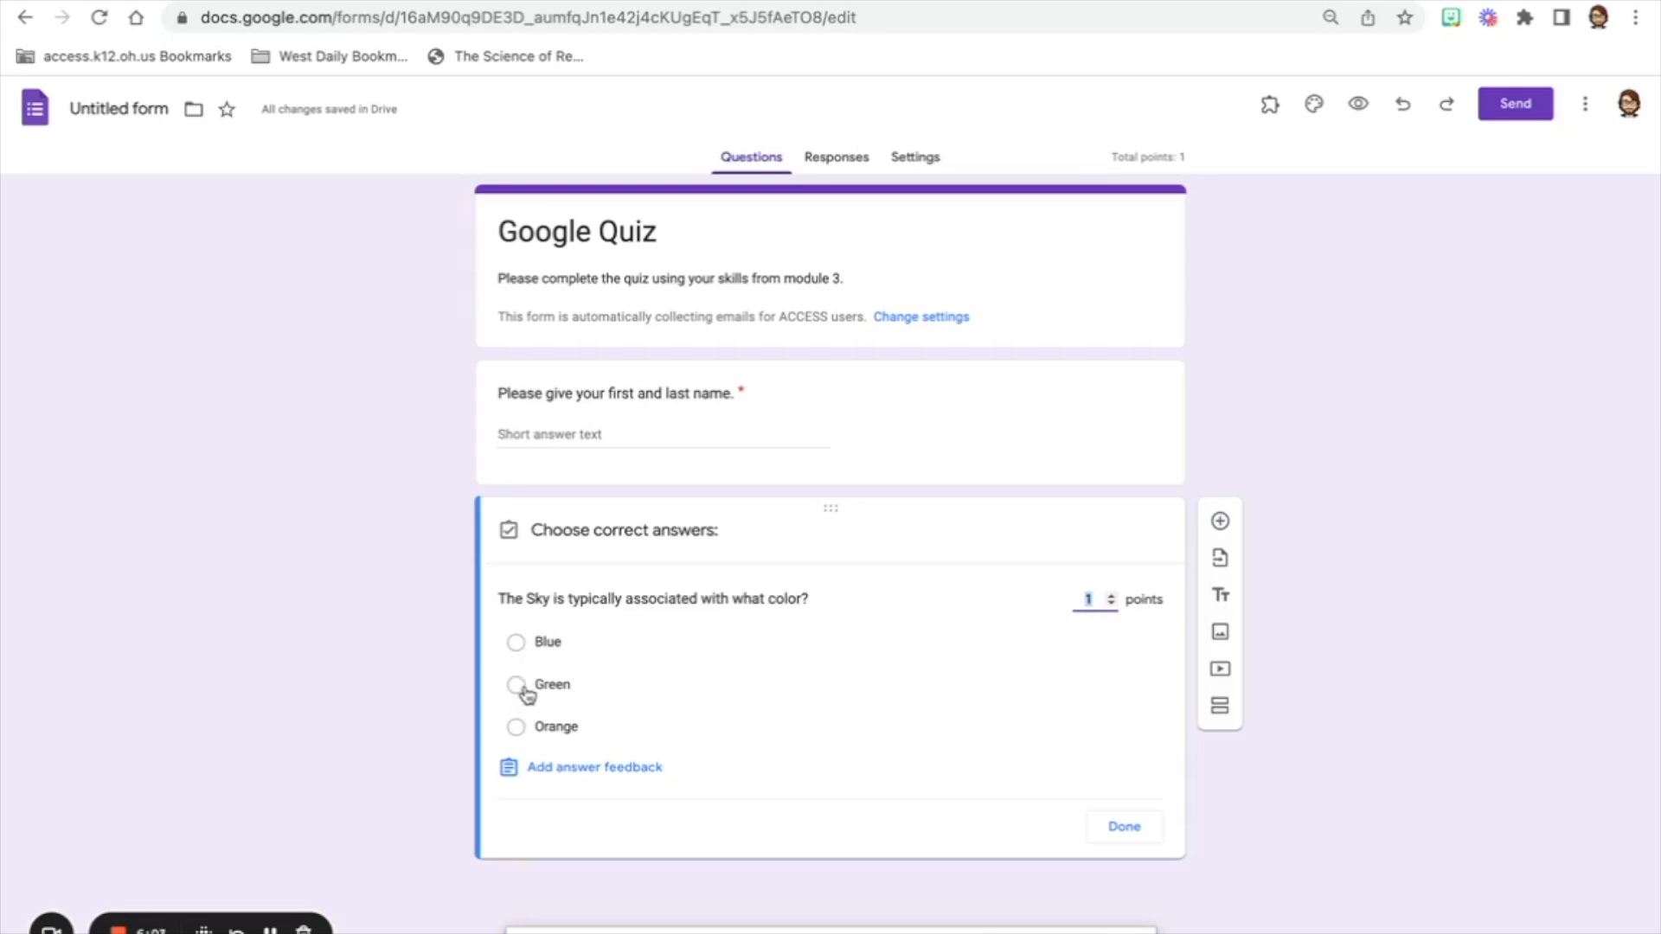
click(517, 642)
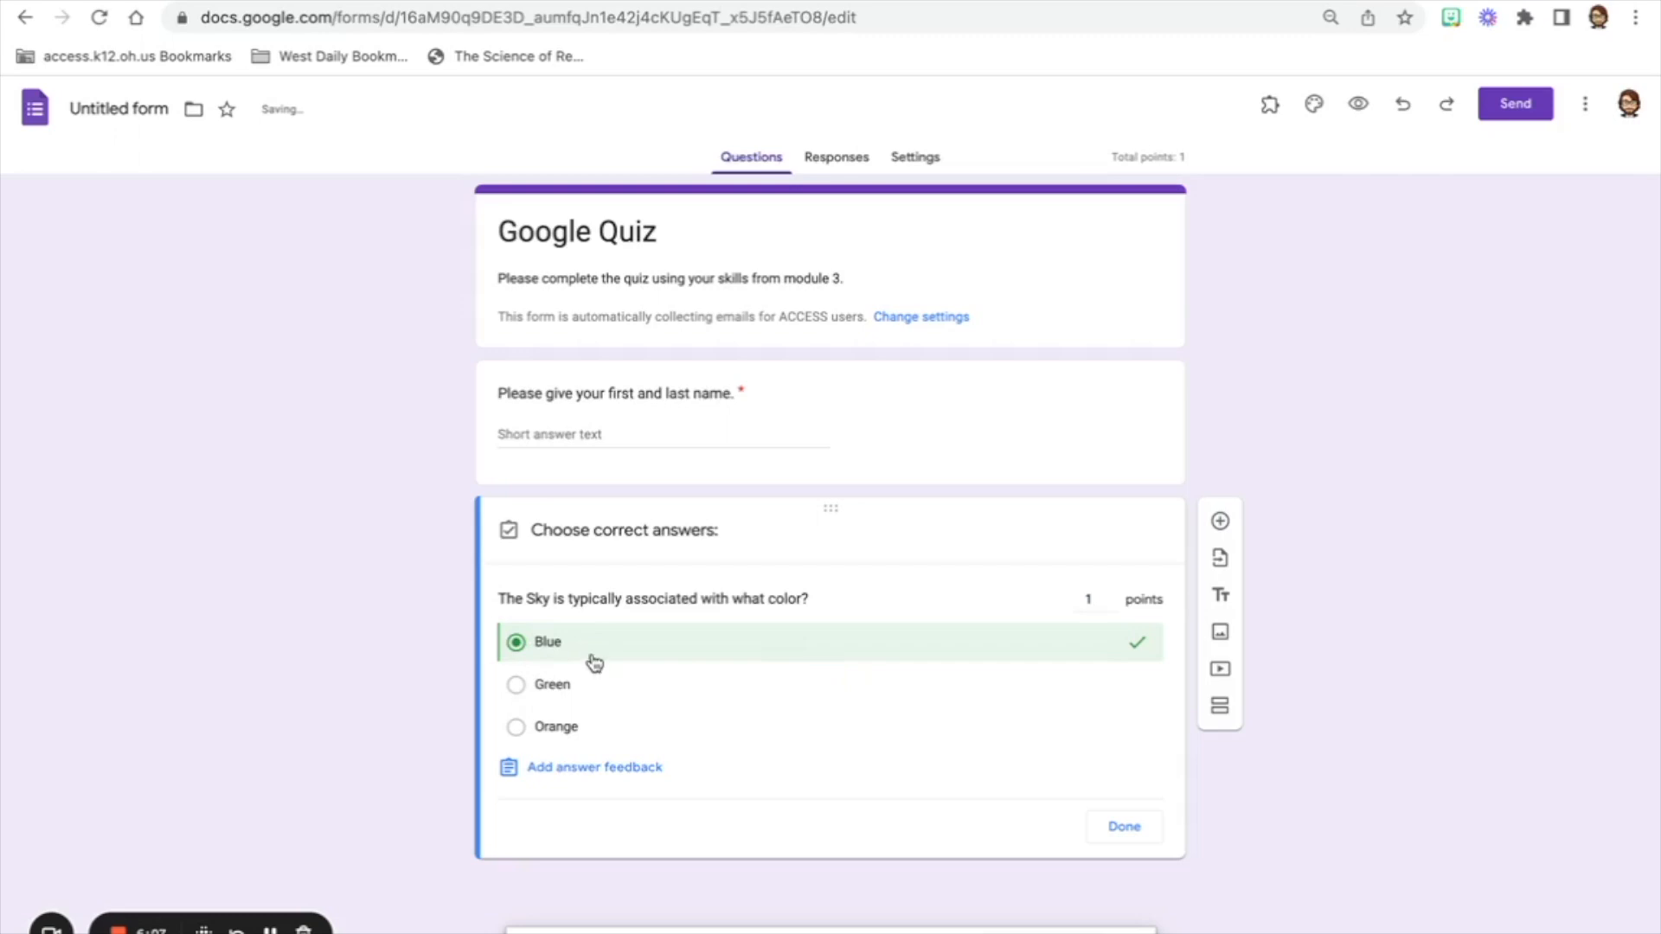
click(631, 781)
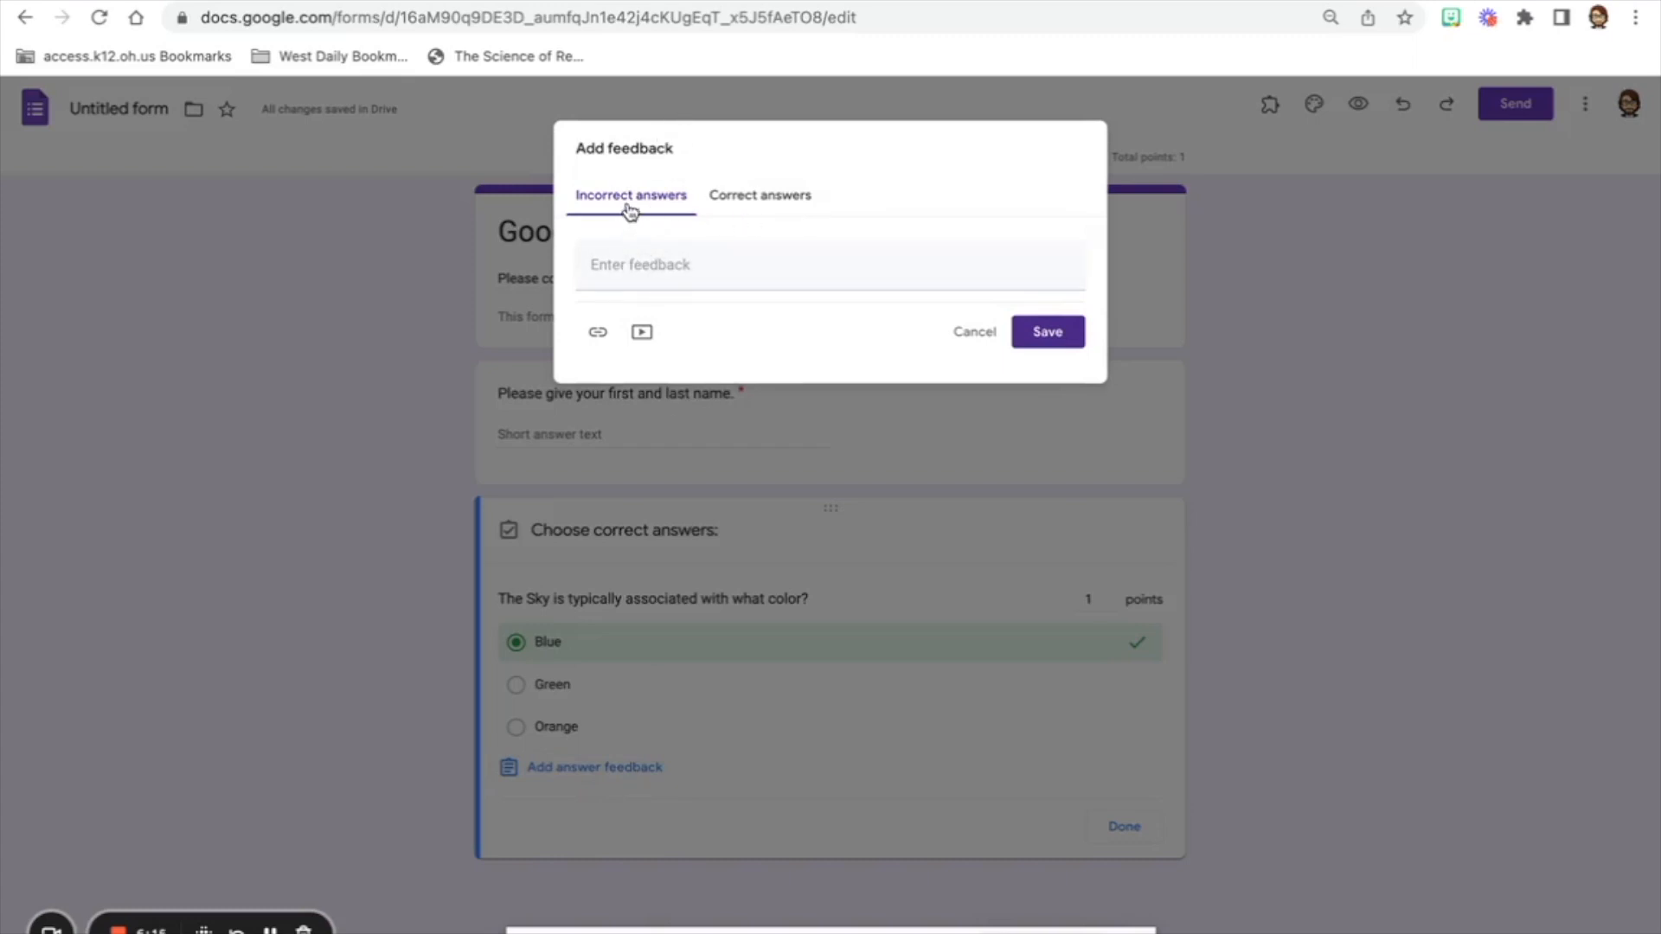
click(781, 207)
click(622, 212)
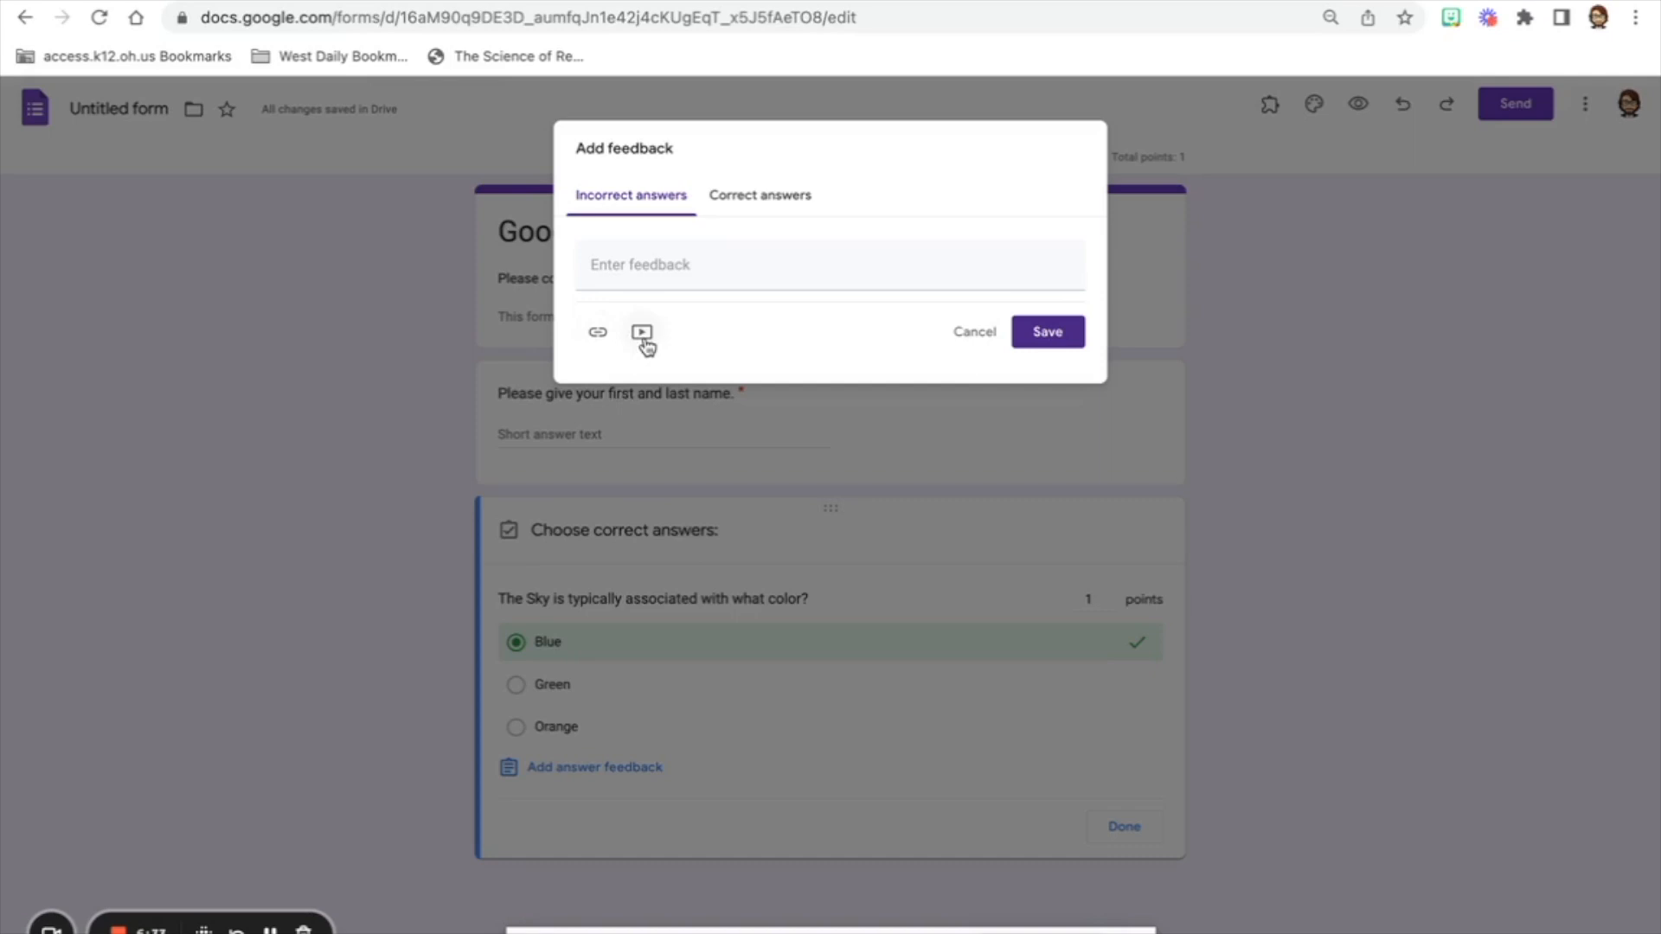
click(960, 344)
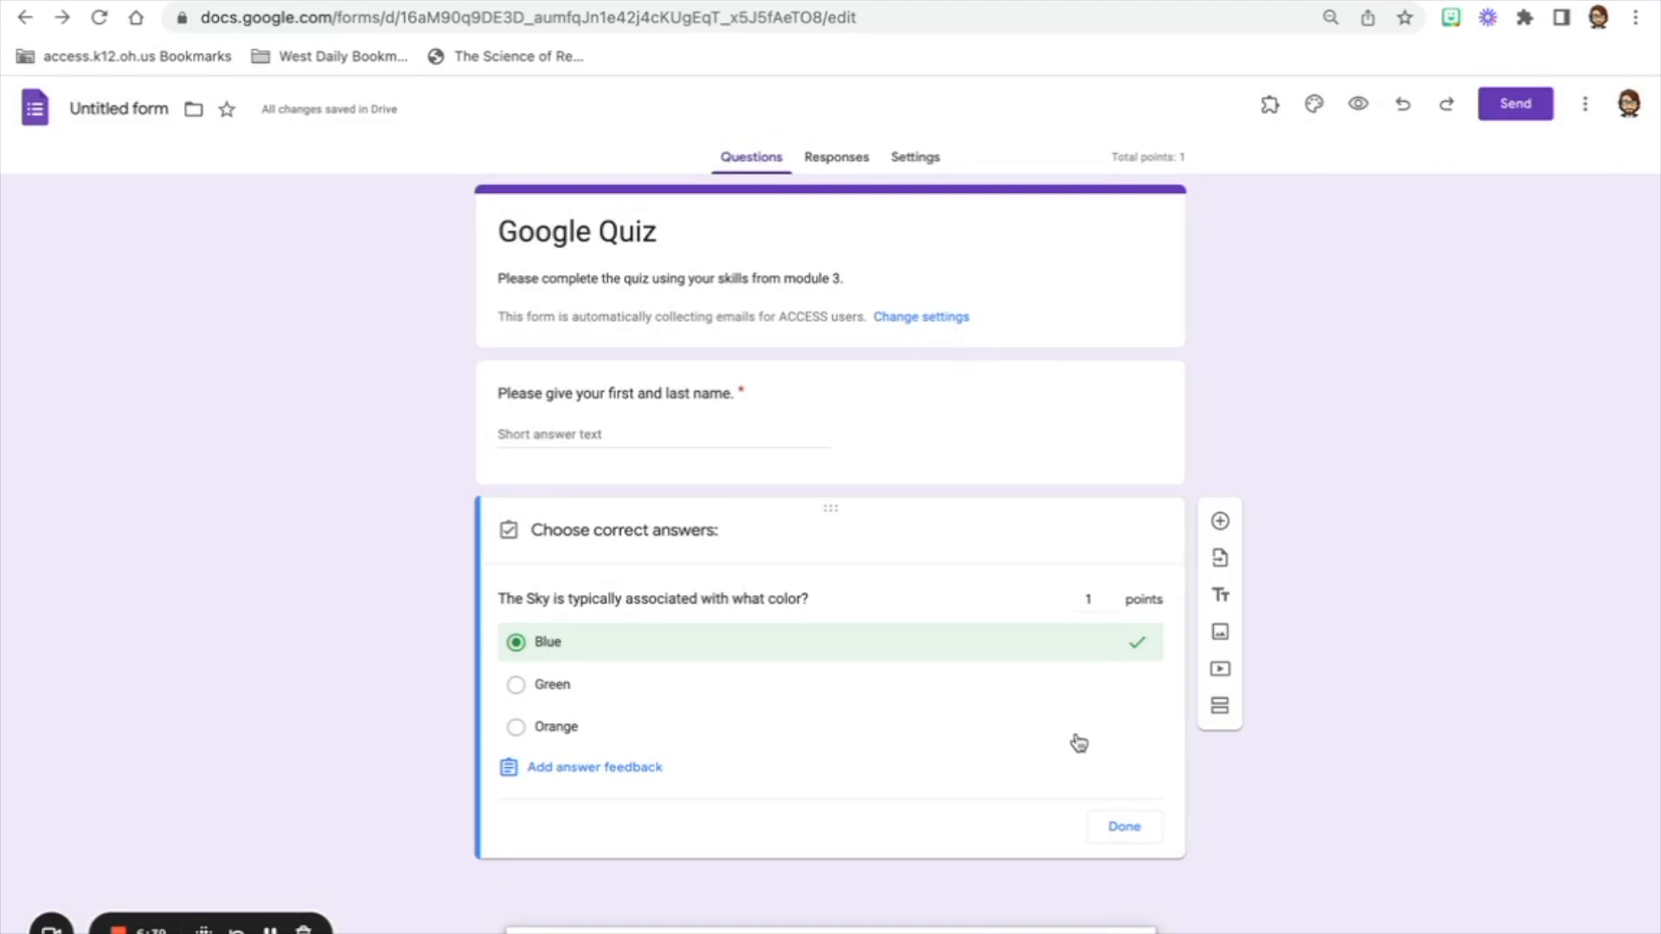
Finish the answer key and add a checkboxes question reading "Which of this has a short vowel sound?" with options grow, fly, cat, tree and log
click(1127, 836)
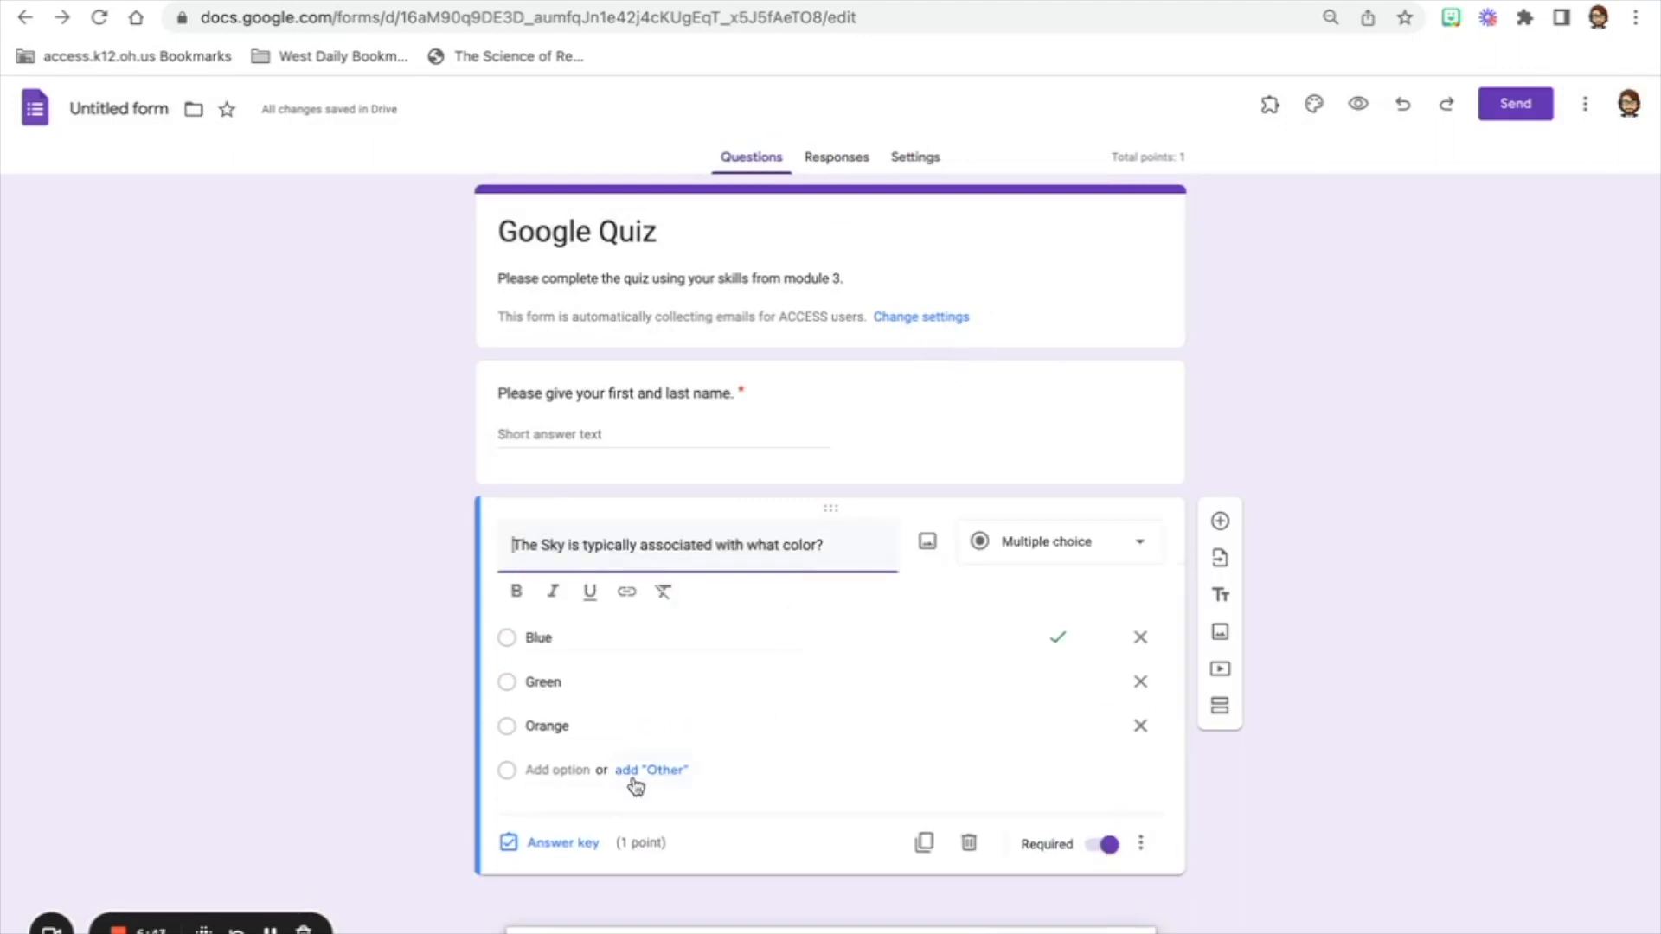
click(1234, 523)
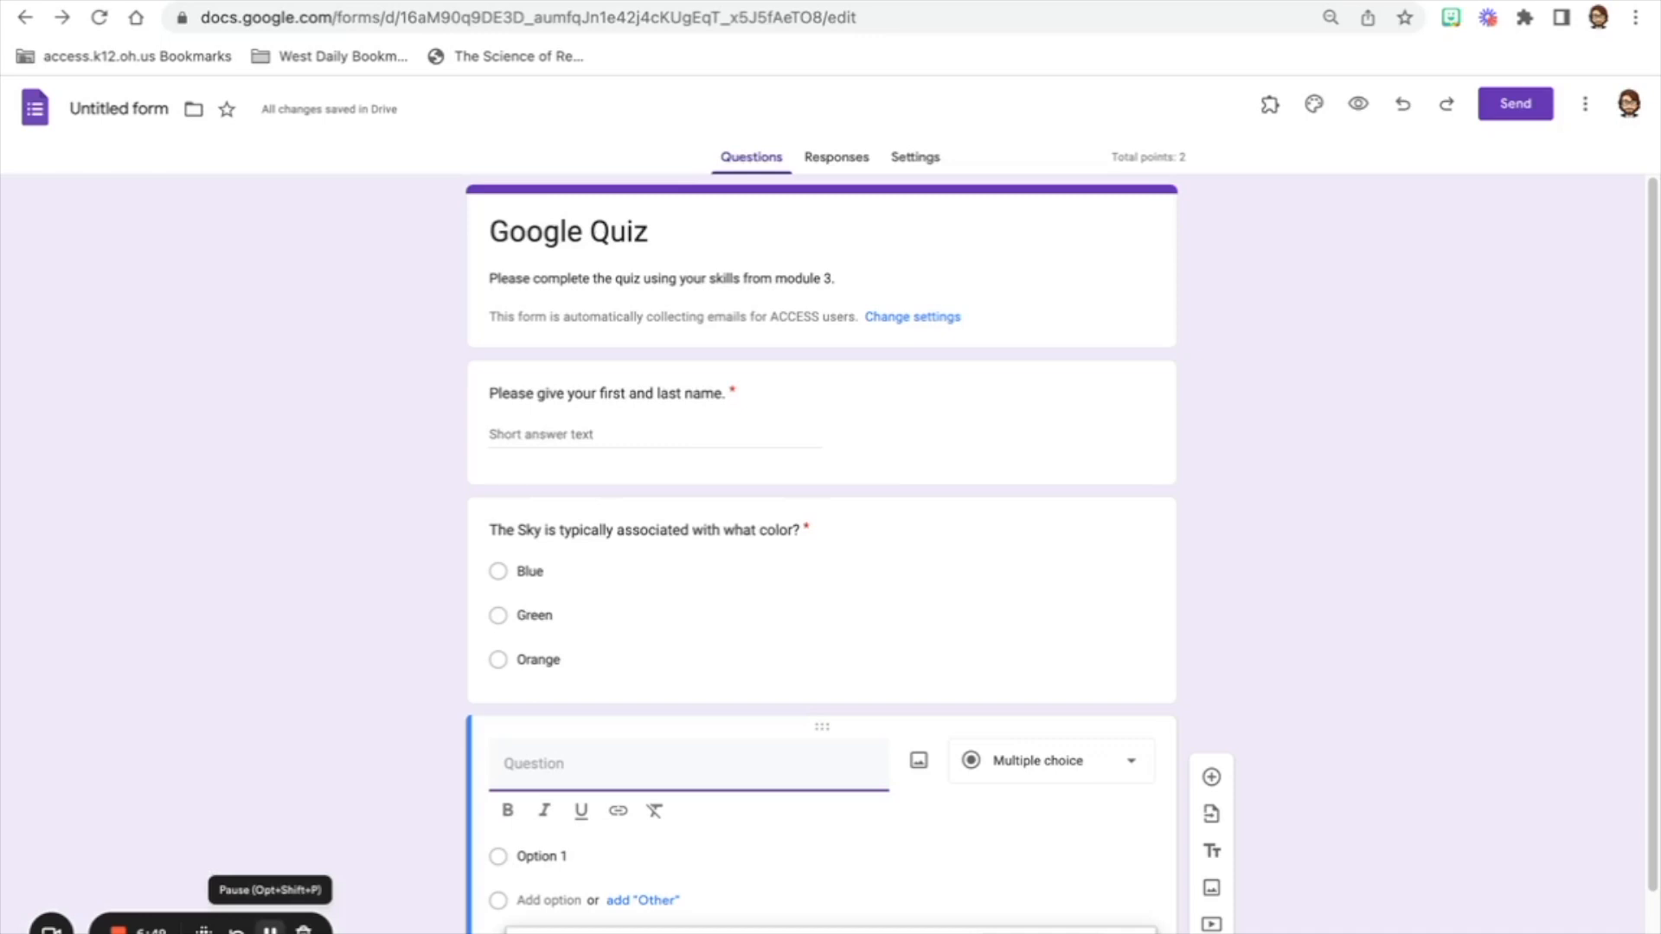
scroll(1129, 735, down, 1)
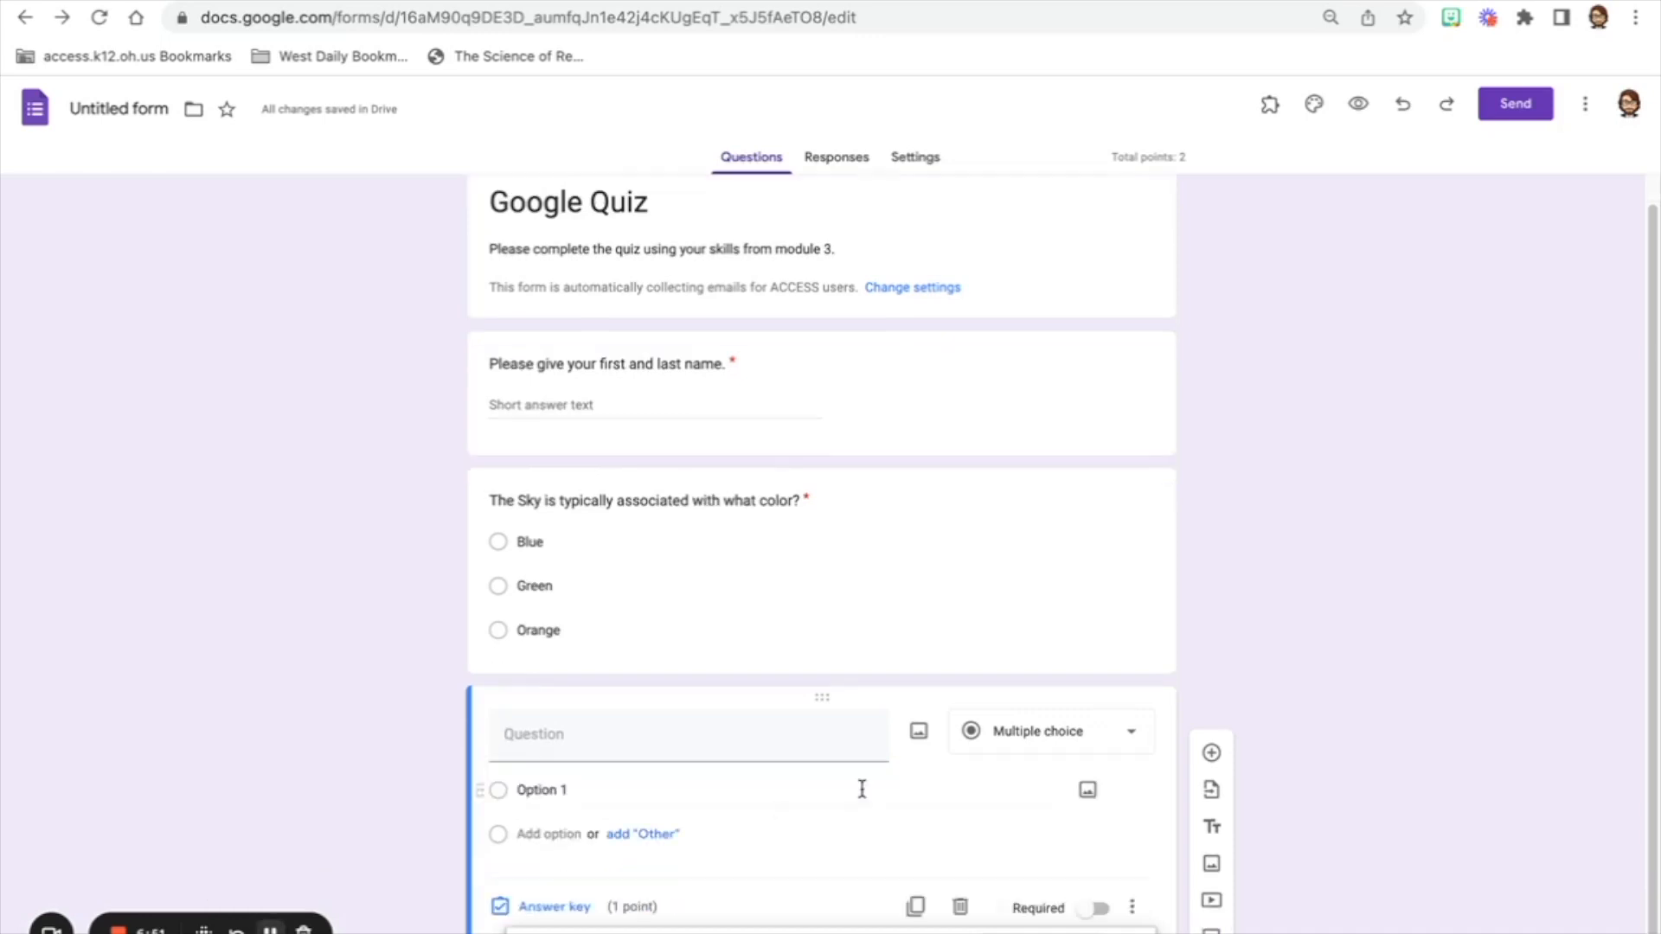
click(1129, 735)
click(1101, 569)
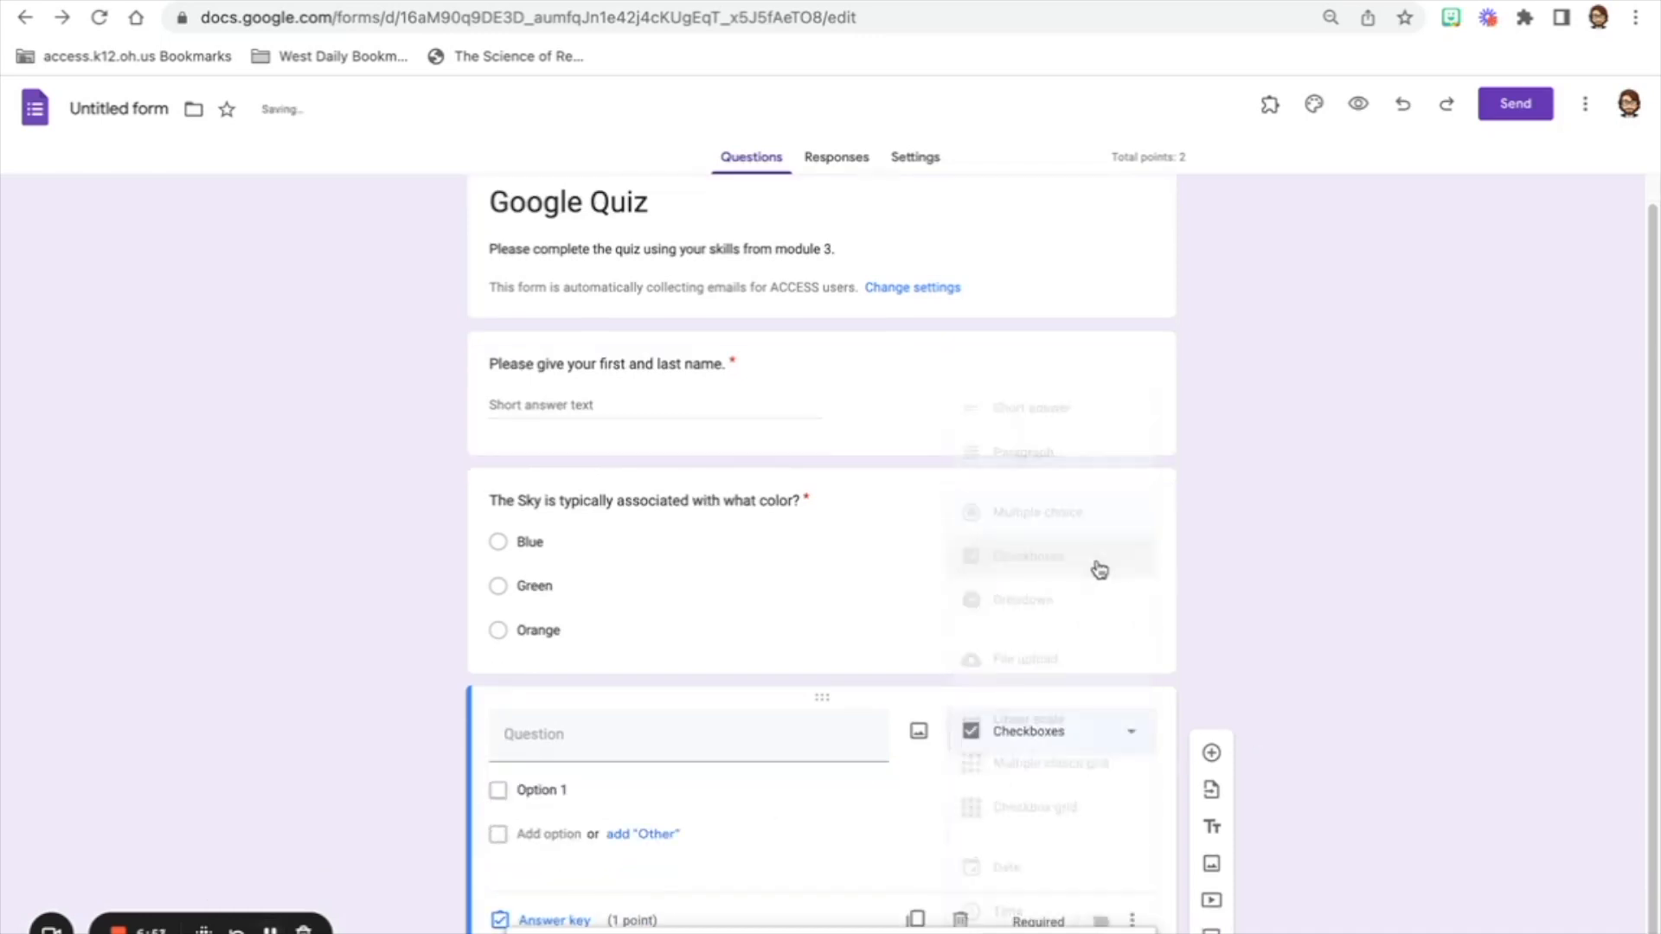
scroll(1239, 641, down, 1)
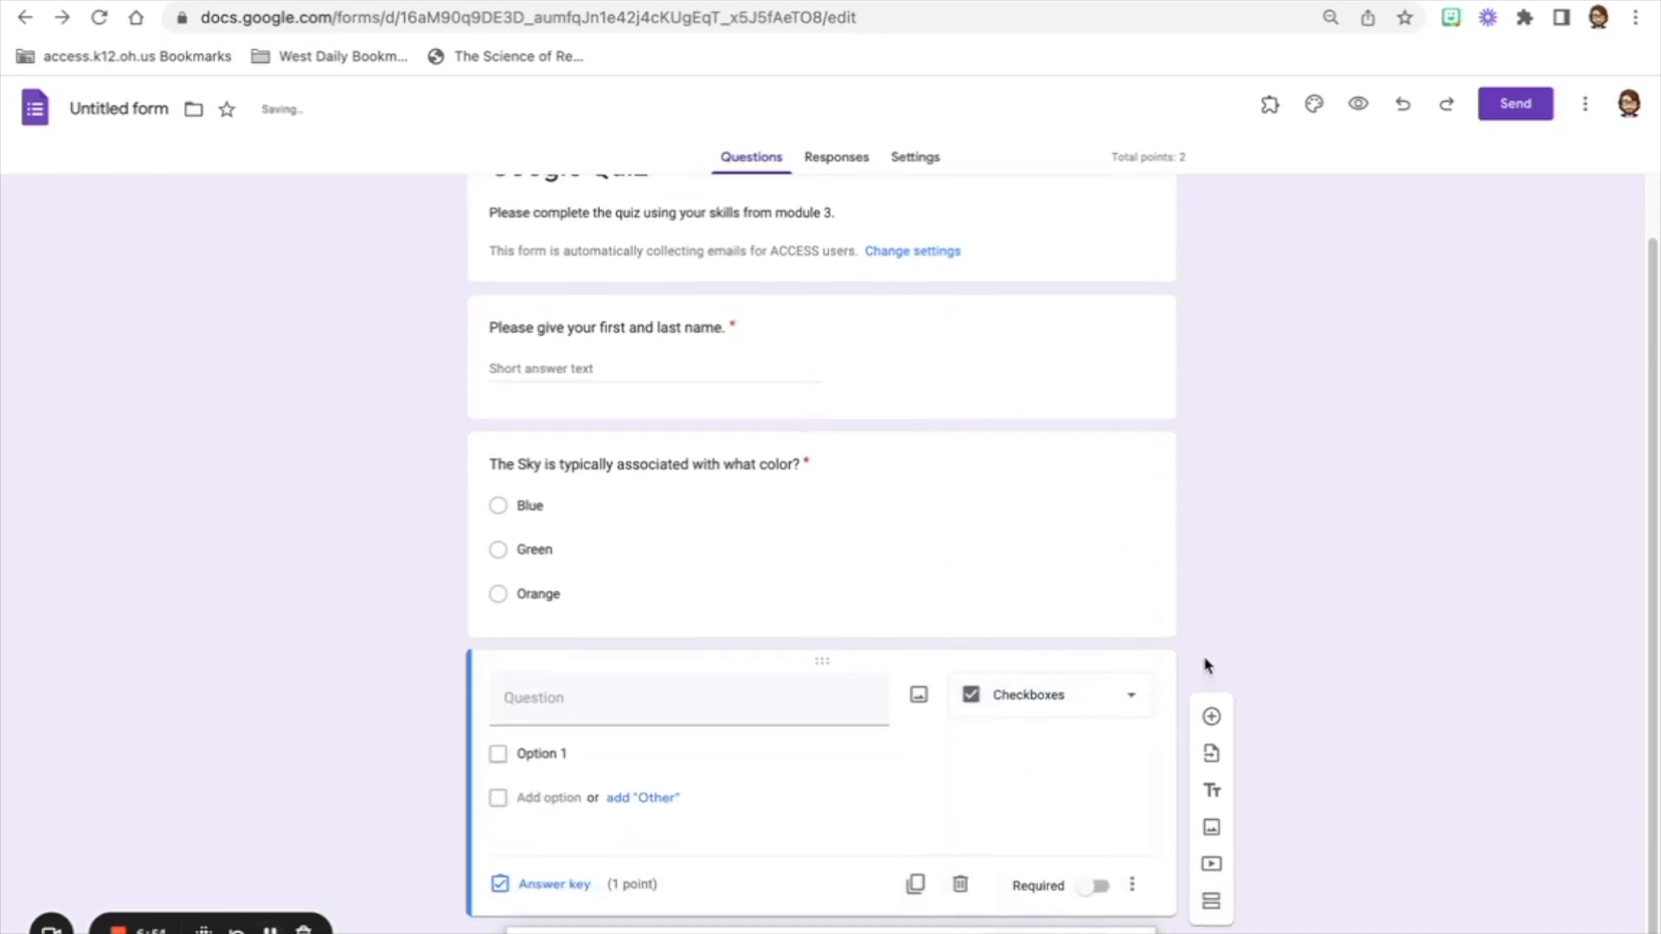
click(750, 688)
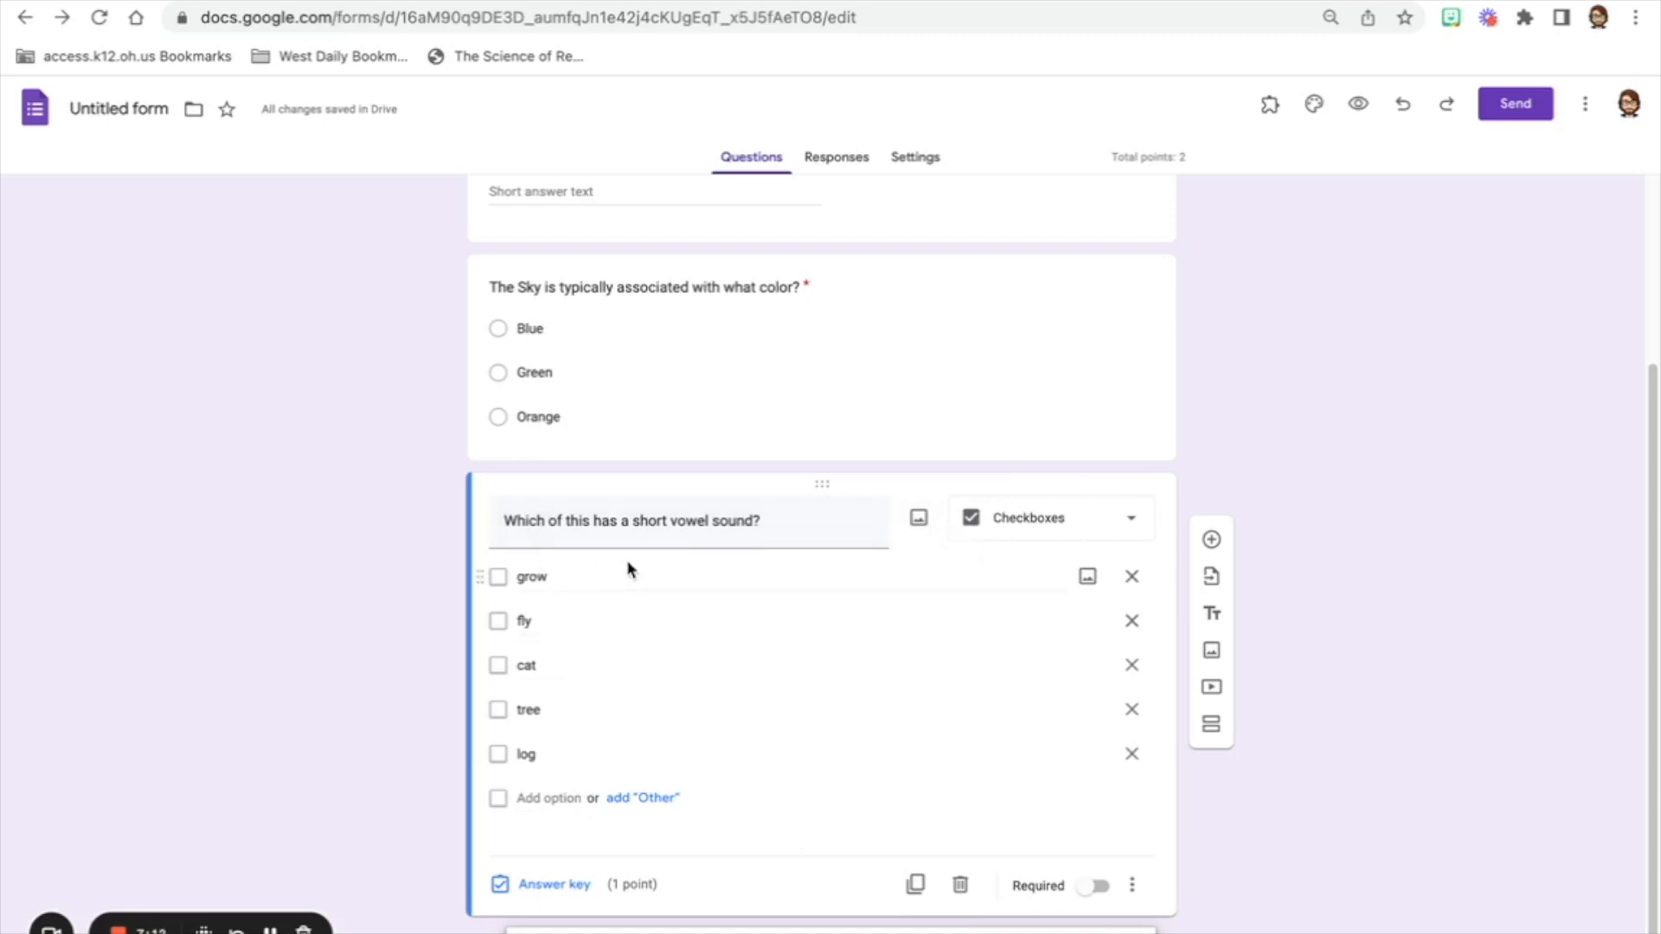
Correct the checkboxes question to read "Which of these has a short vowel sound?" and open its answer key
triple_click(576, 522)
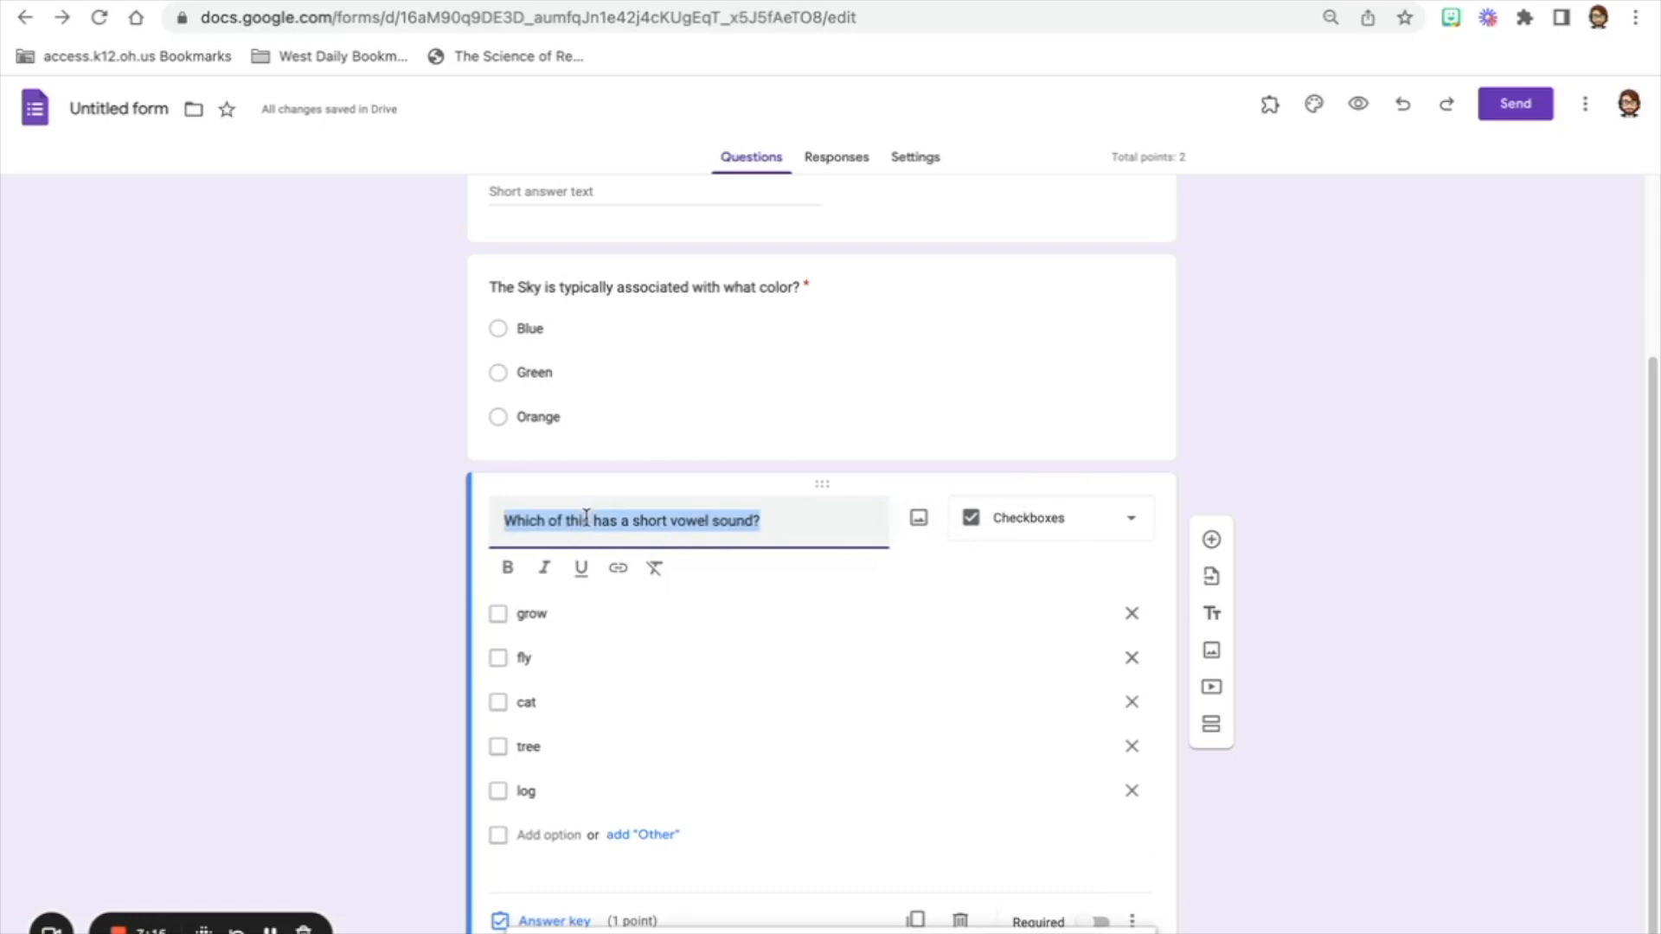
click(588, 519)
key(BackSpace)
key(BackSpace)
text(ese)
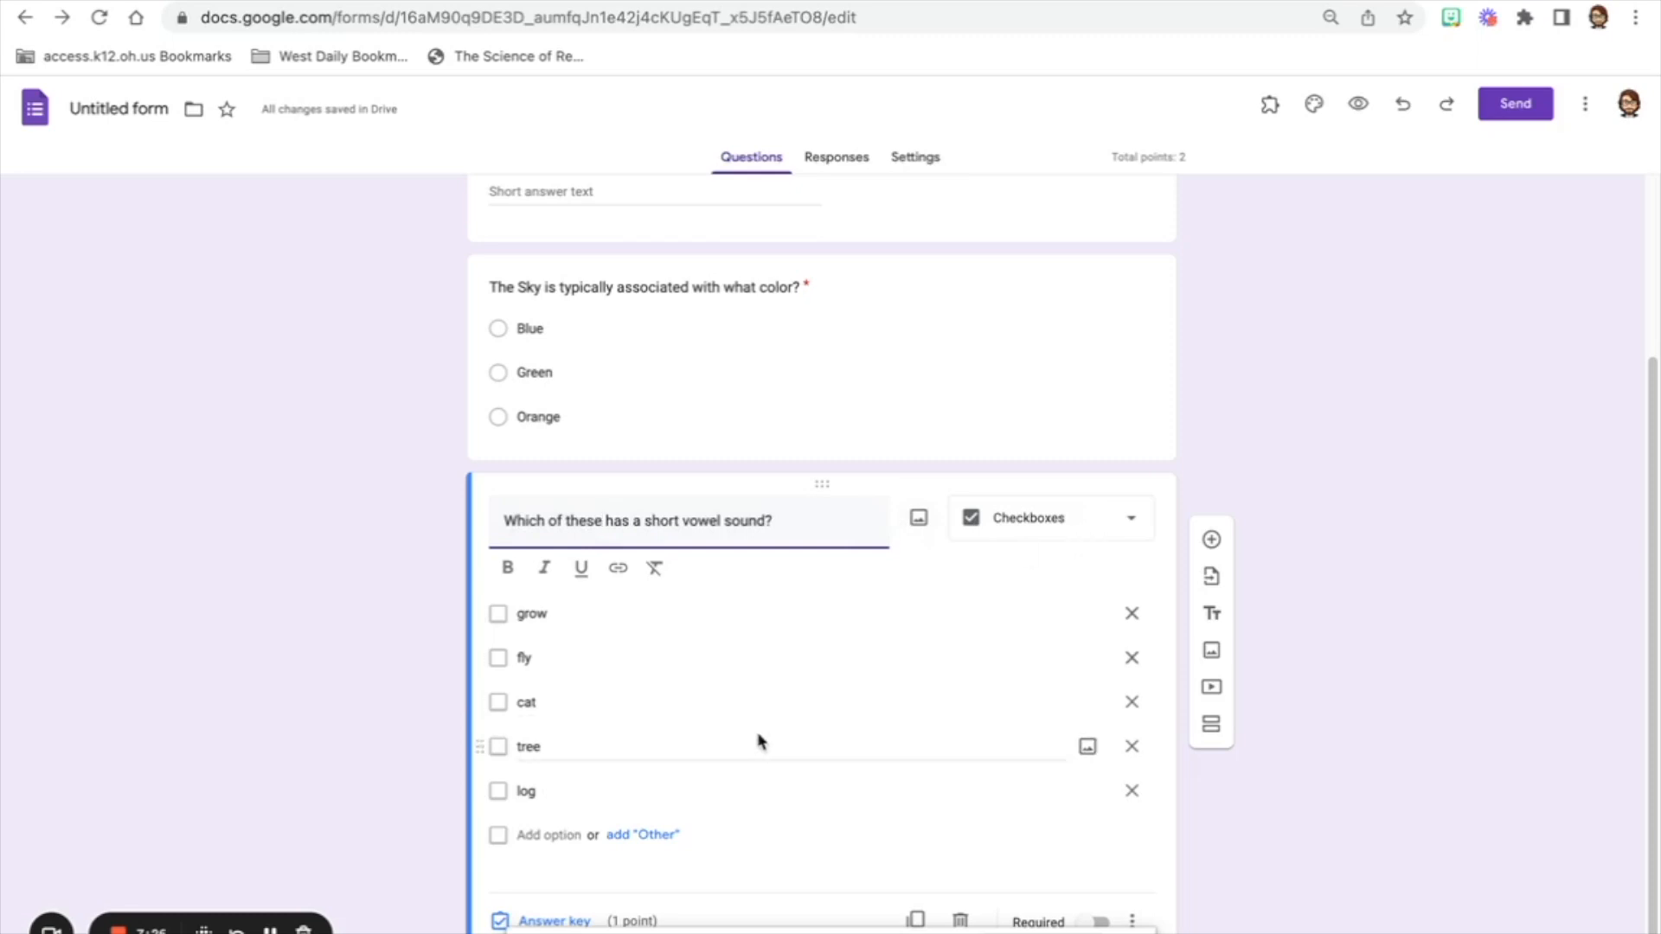
scroll(744, 744, down, 1)
click(554, 898)
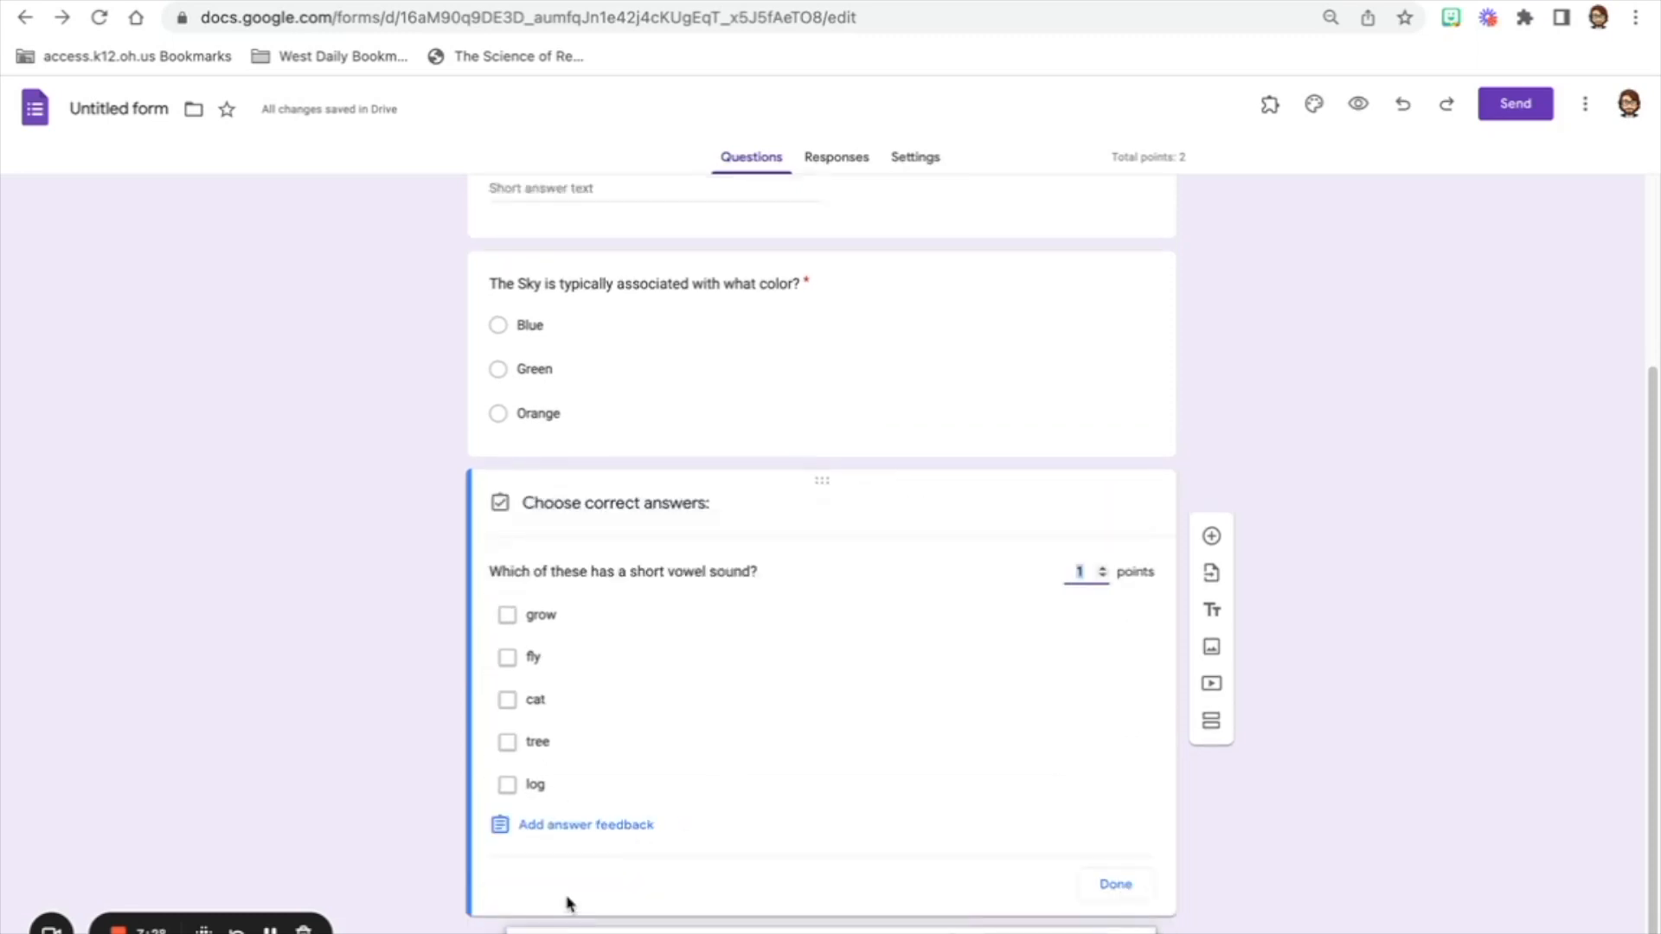
click(508, 616)
click(508, 658)
click(508, 700)
click(508, 742)
click(508, 788)
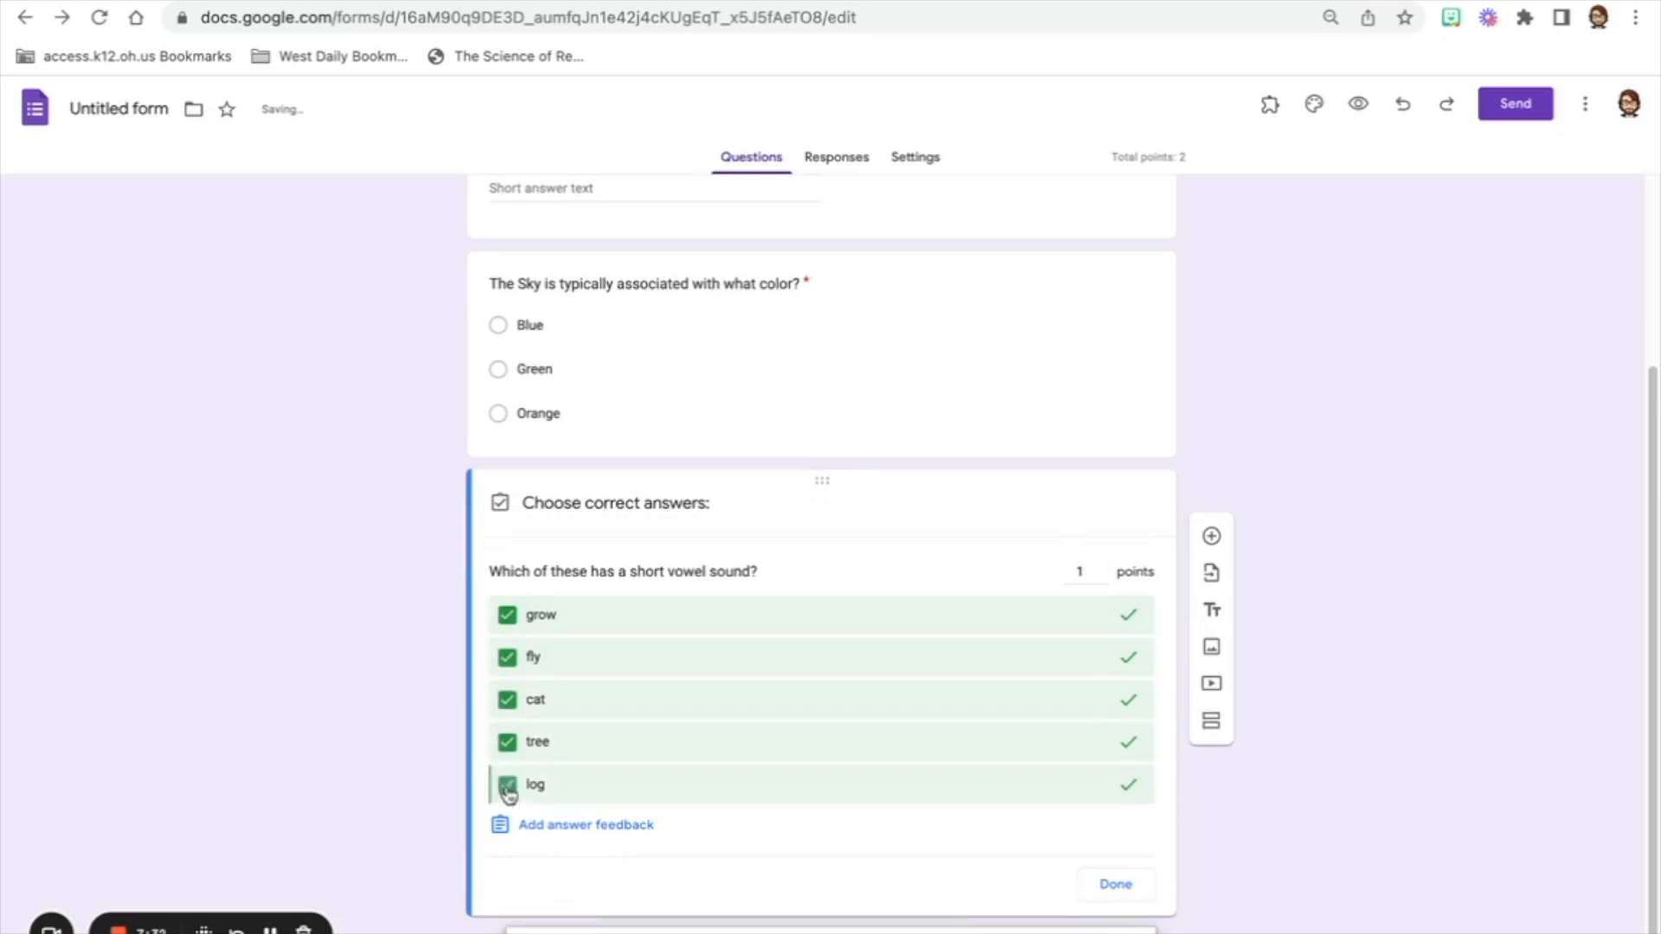
click(508, 616)
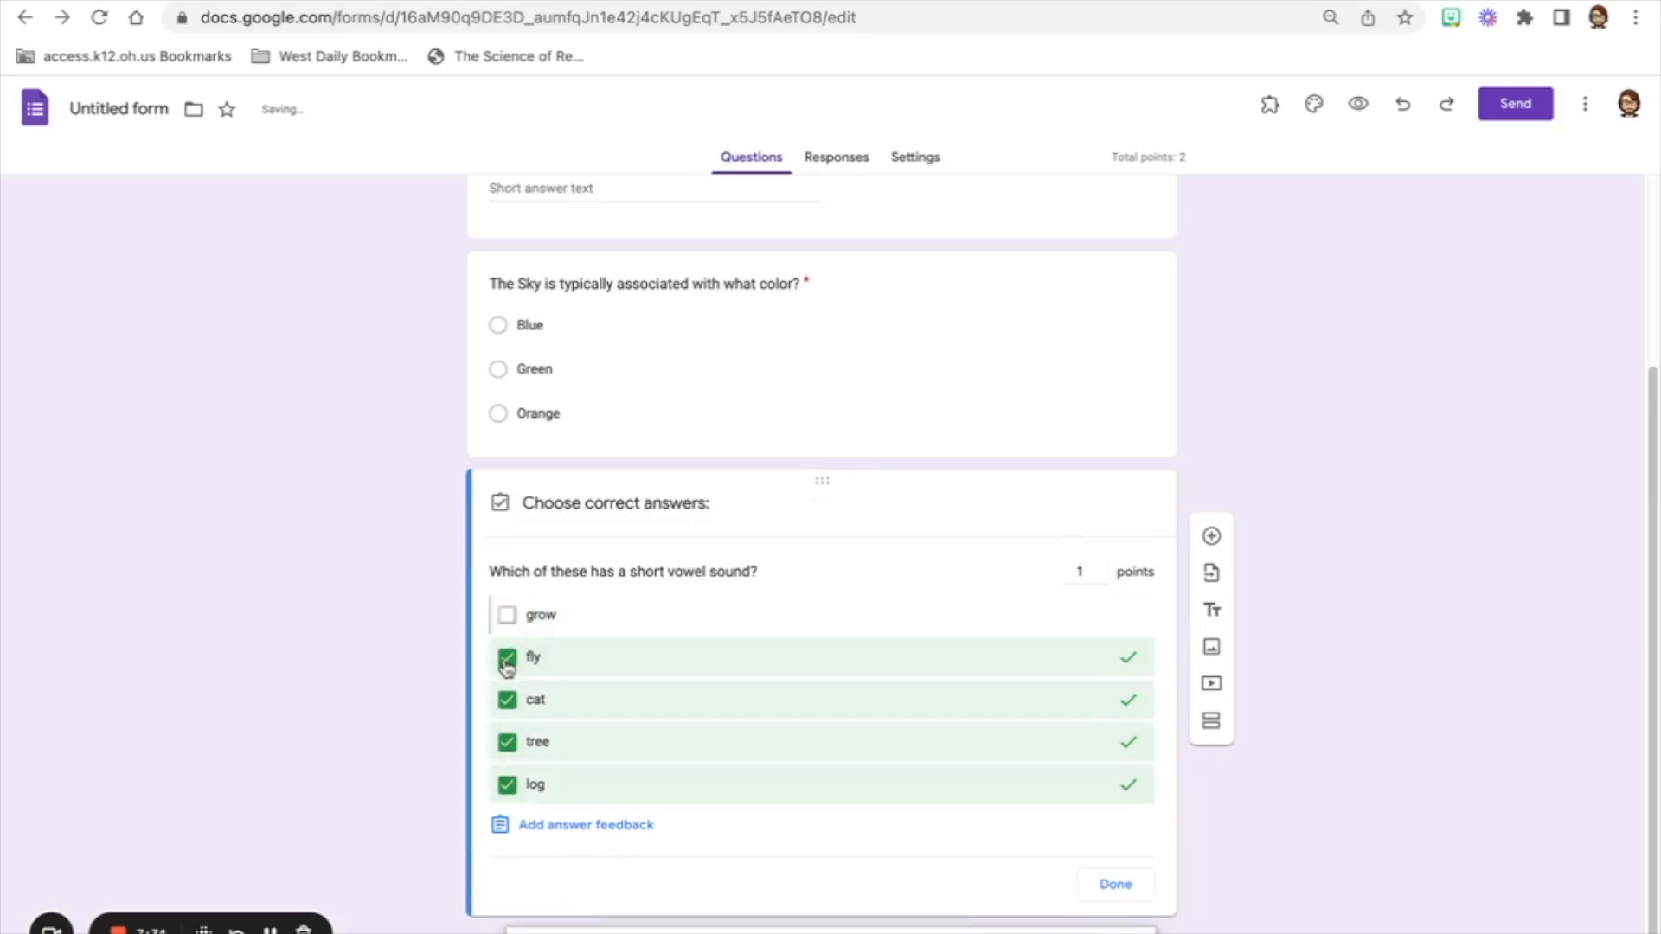
click(508, 659)
click(508, 701)
click(507, 742)
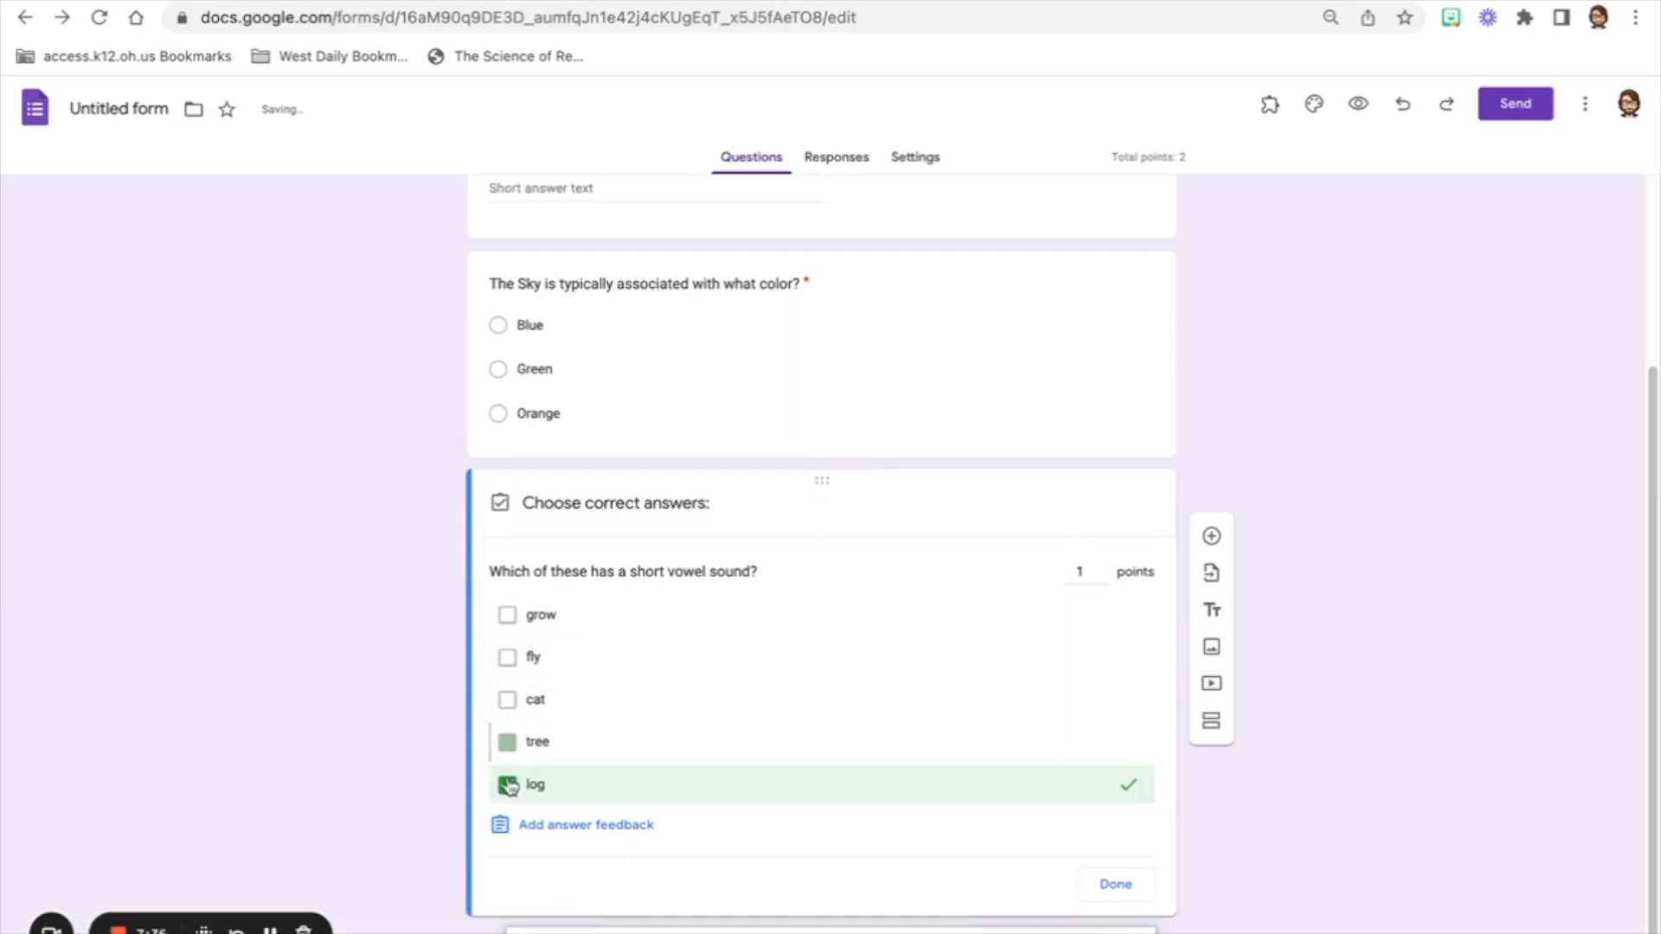
click(508, 785)
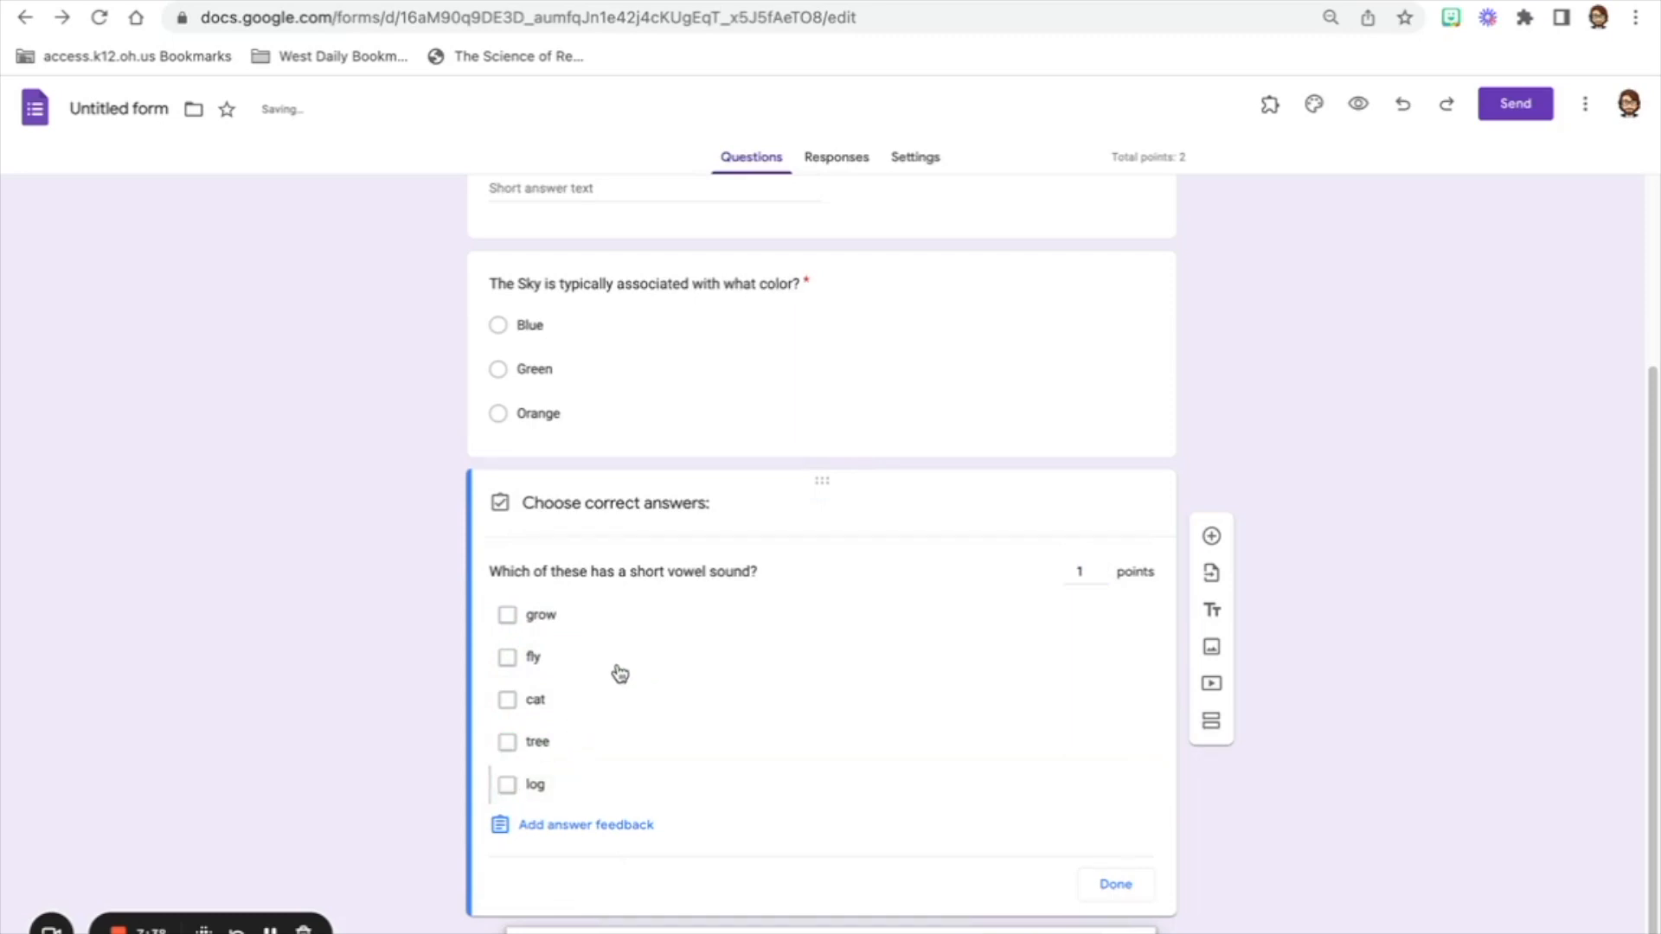
Mark cat and log as the correct answers to the short vowel question and make the question required
click(511, 703)
click(506, 786)
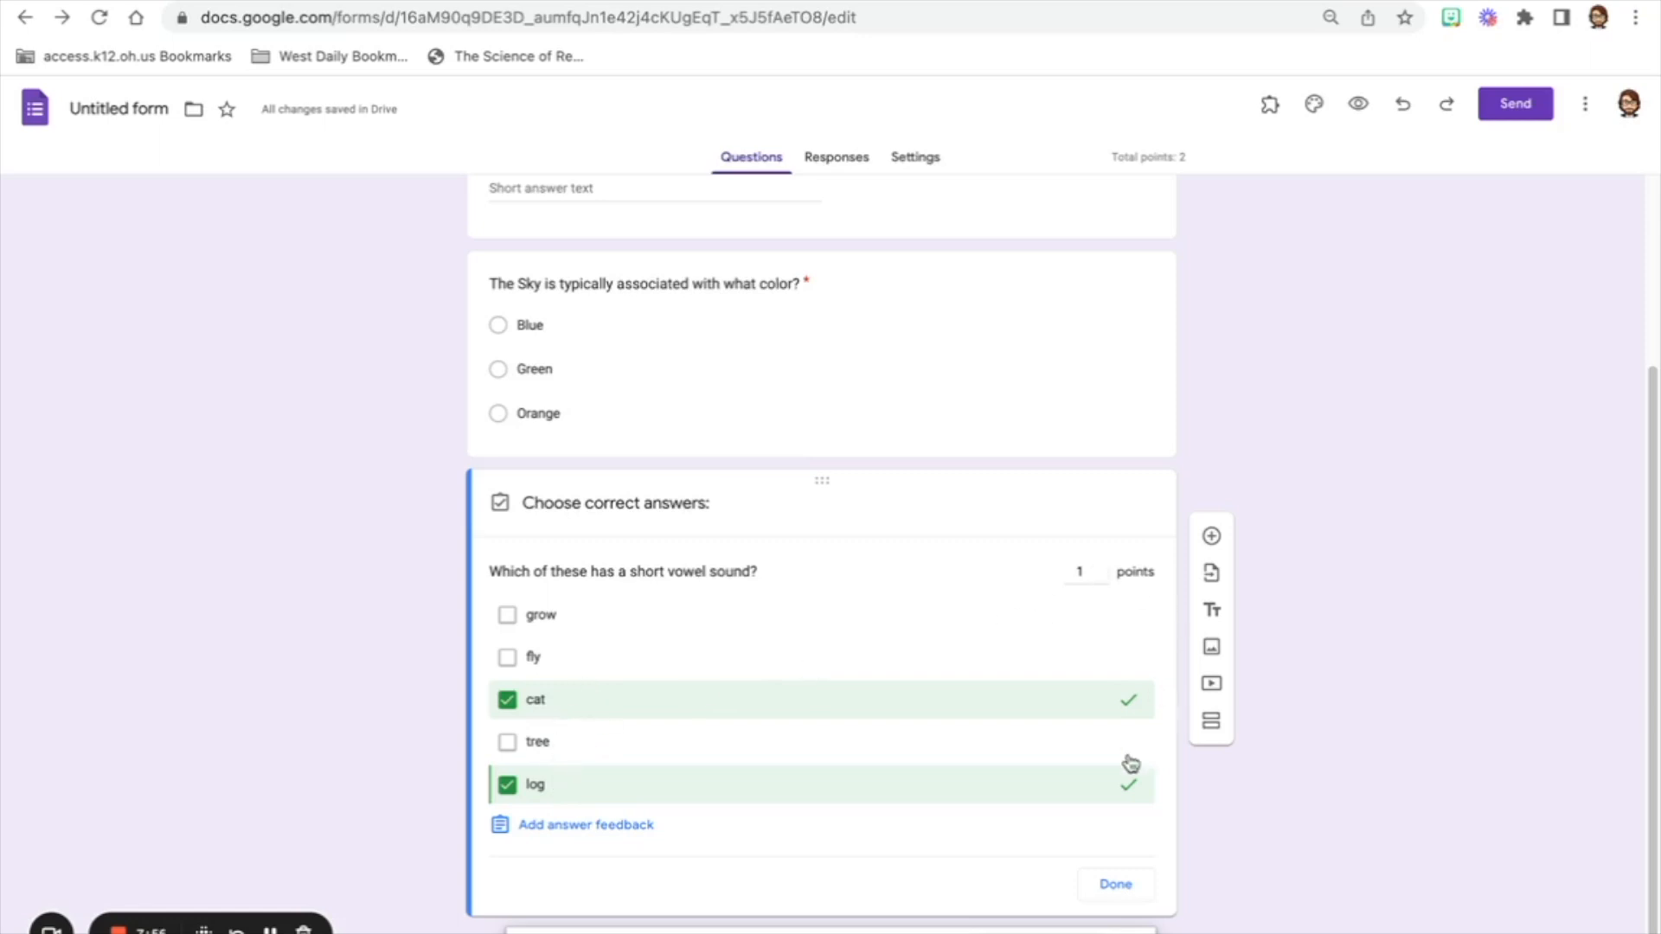
click(1116, 884)
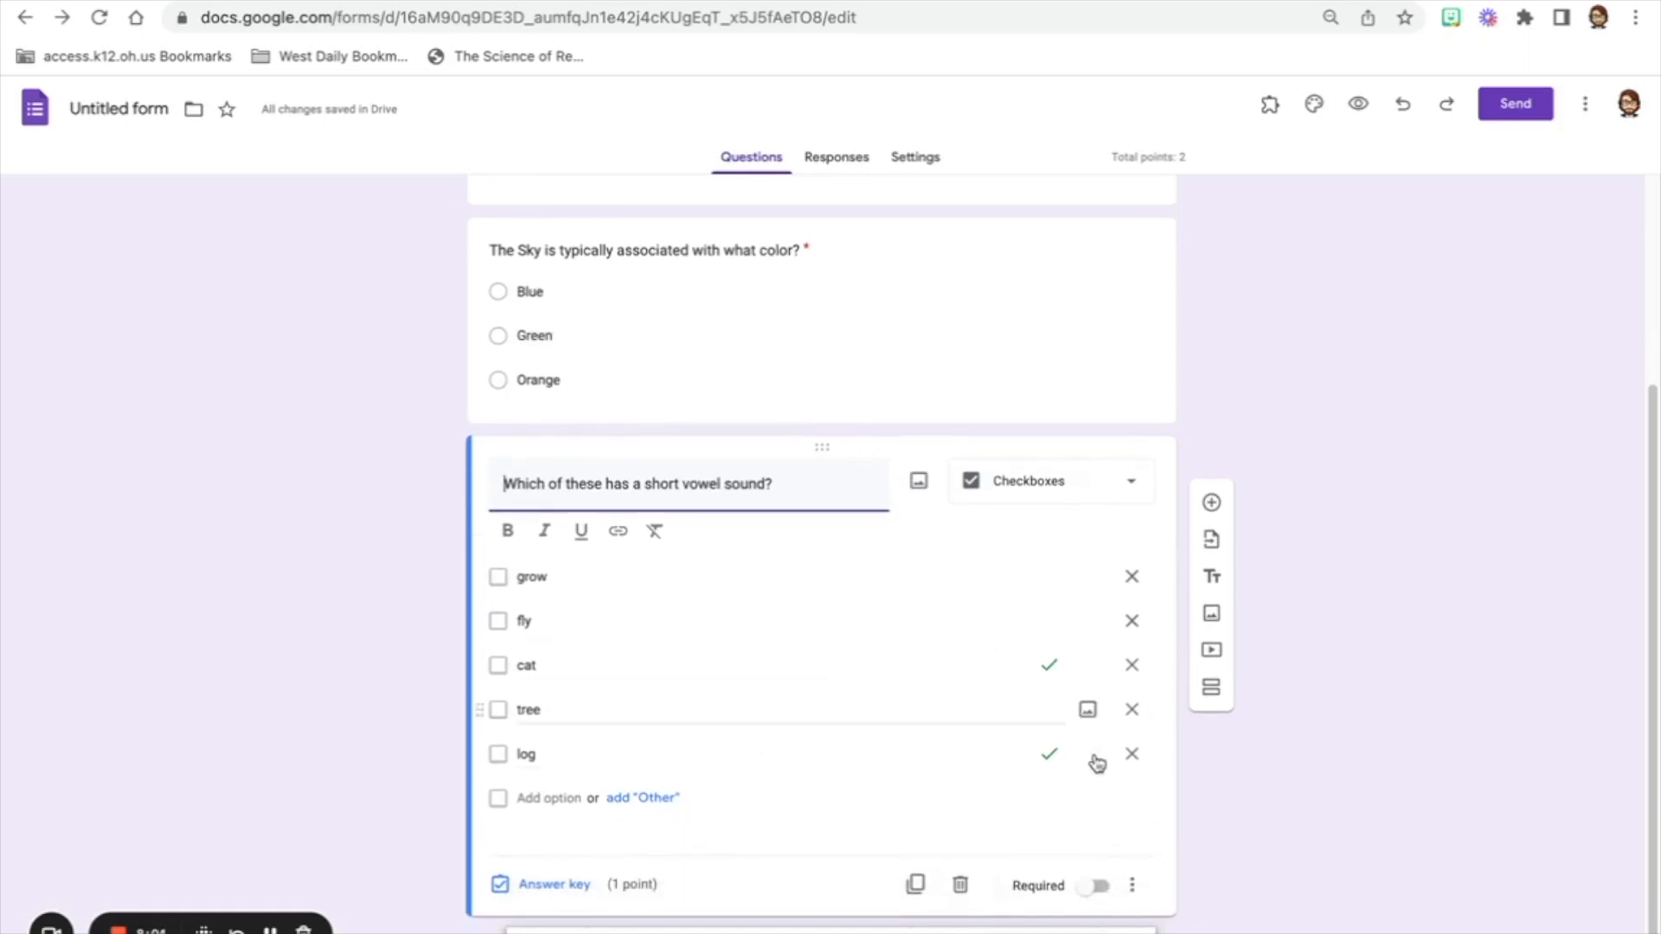
click(1091, 886)
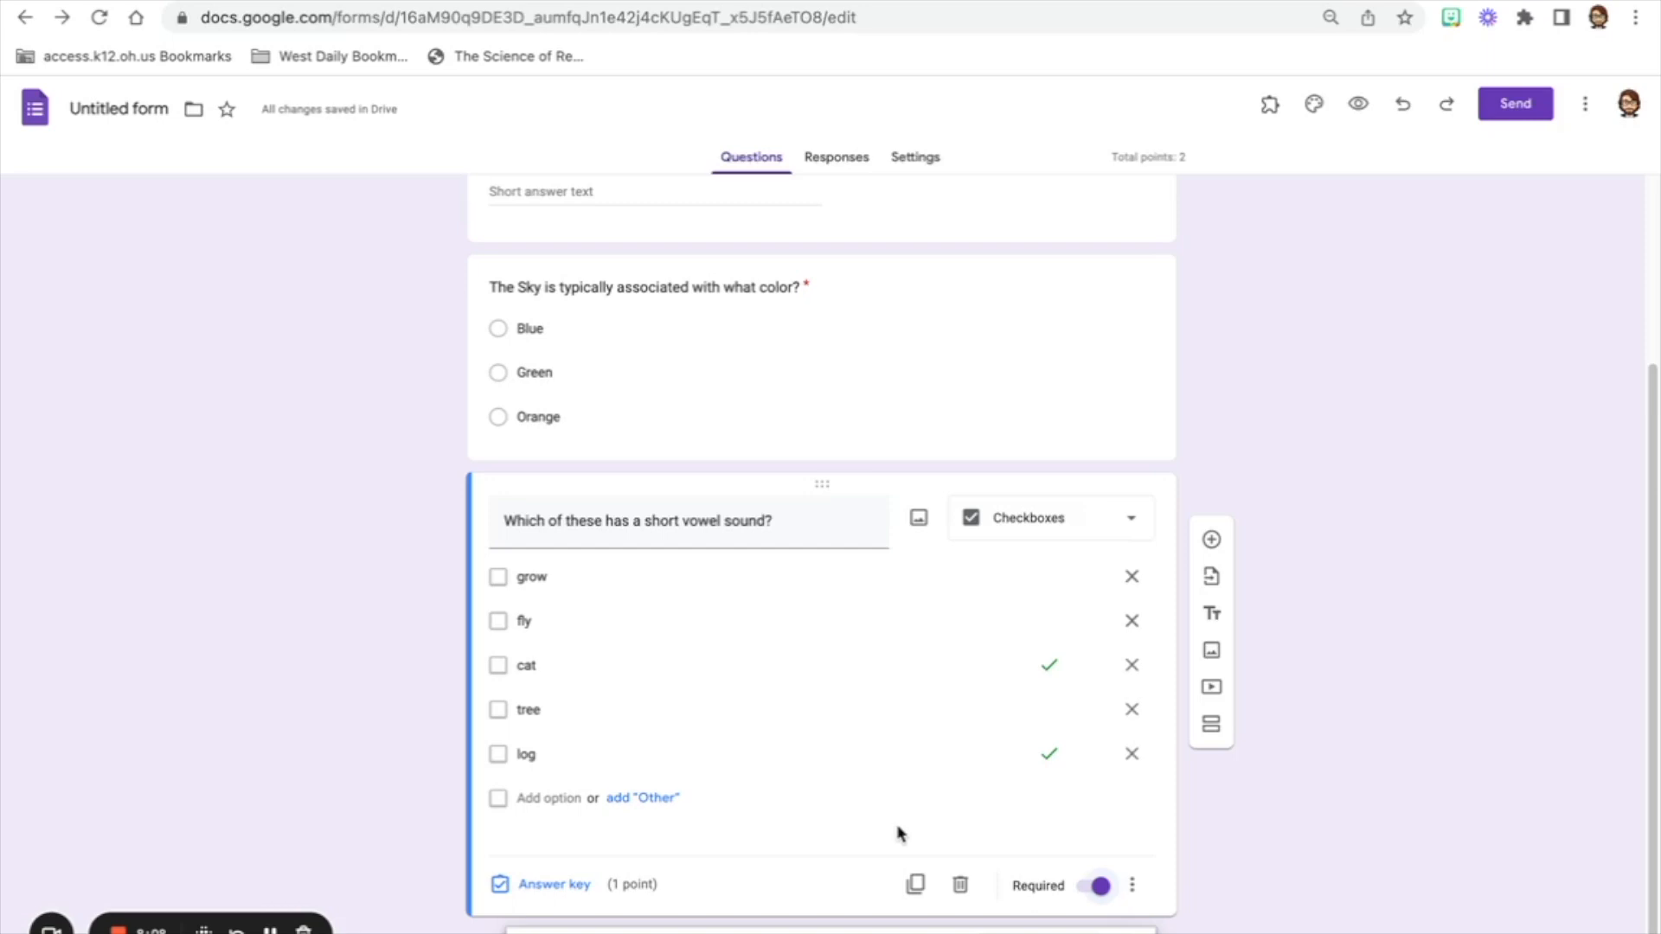
Add a required short-answer question reading "What is the currency we spend in America?"
click(1212, 542)
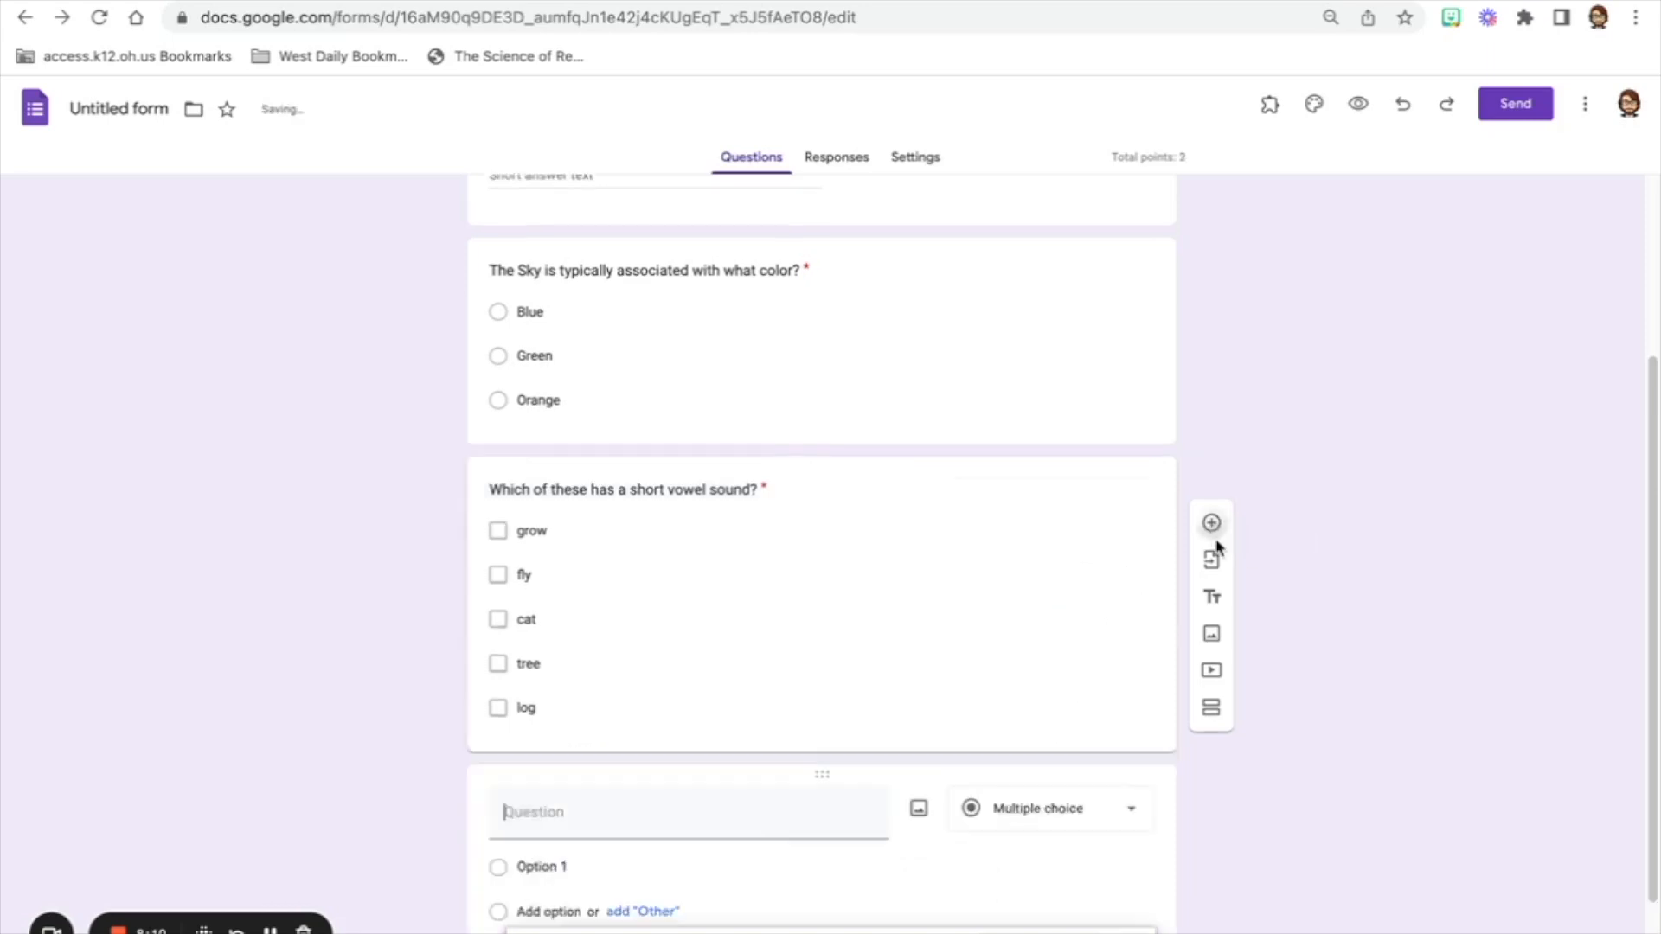
click(1025, 680)
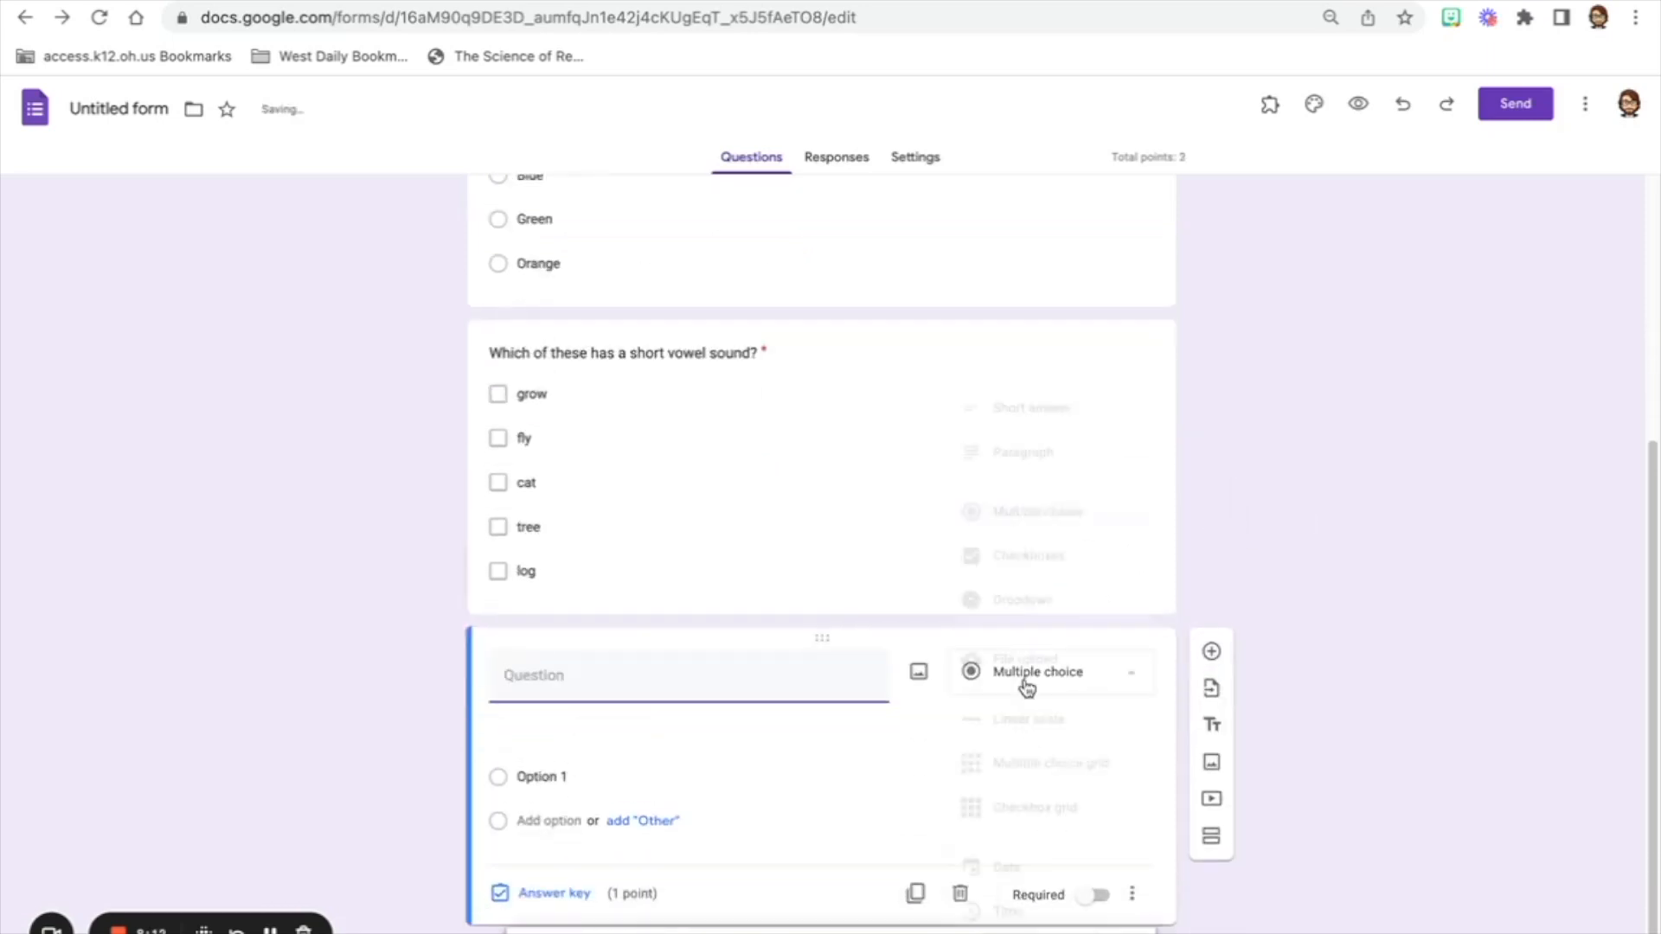
click(1021, 413)
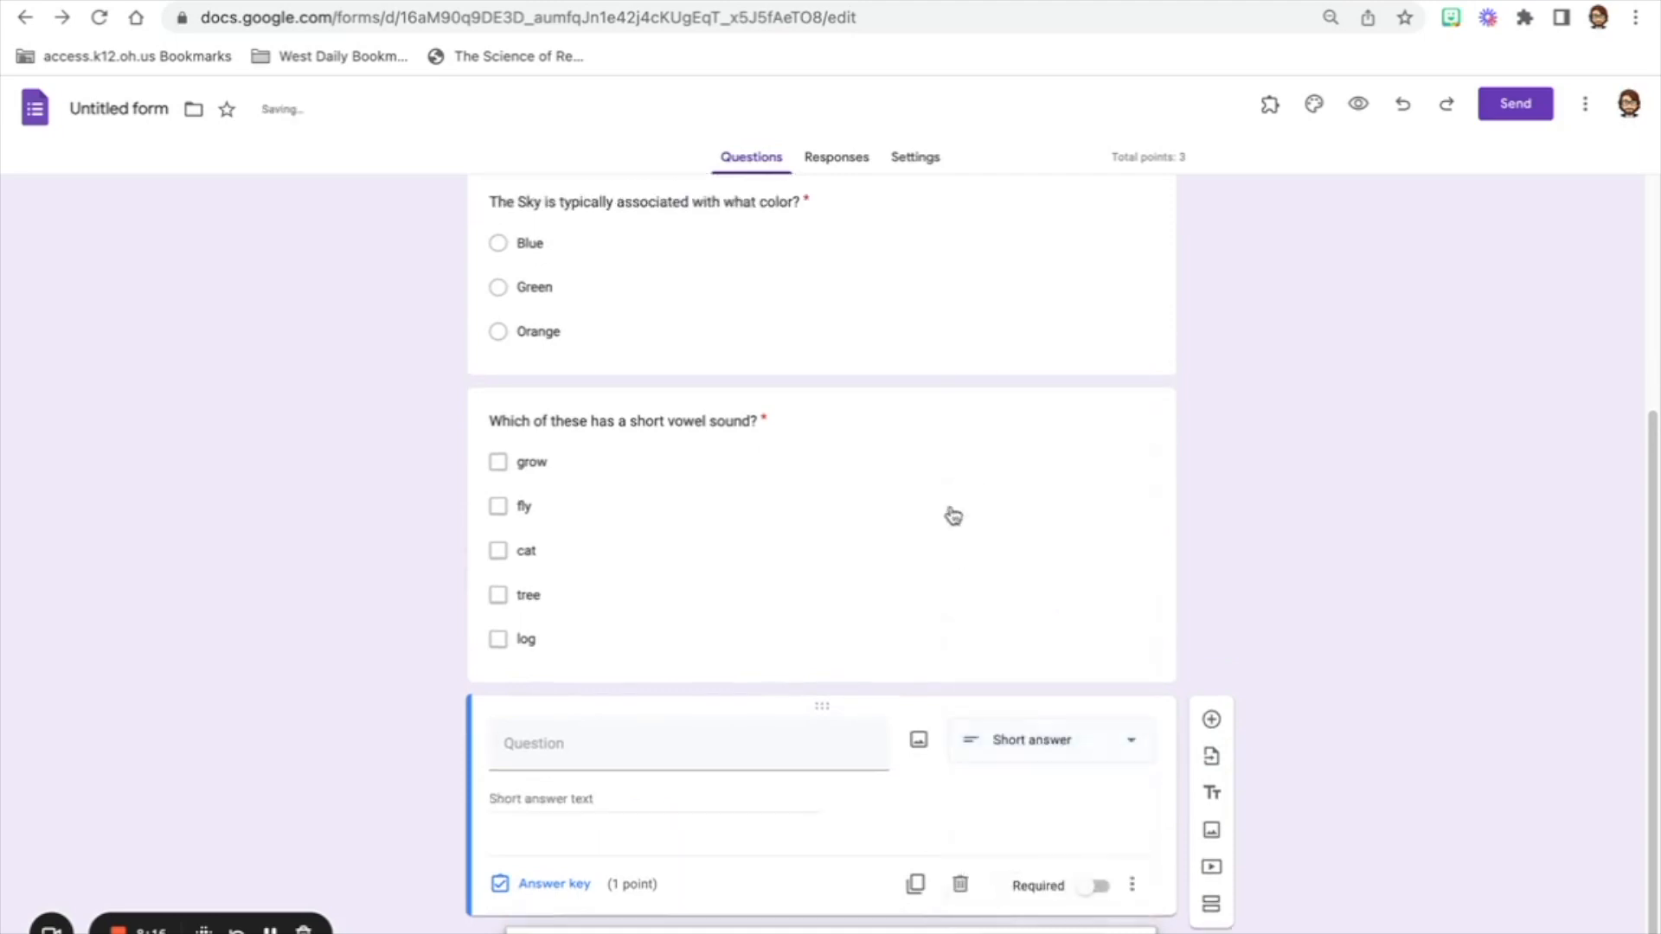
click(674, 743)
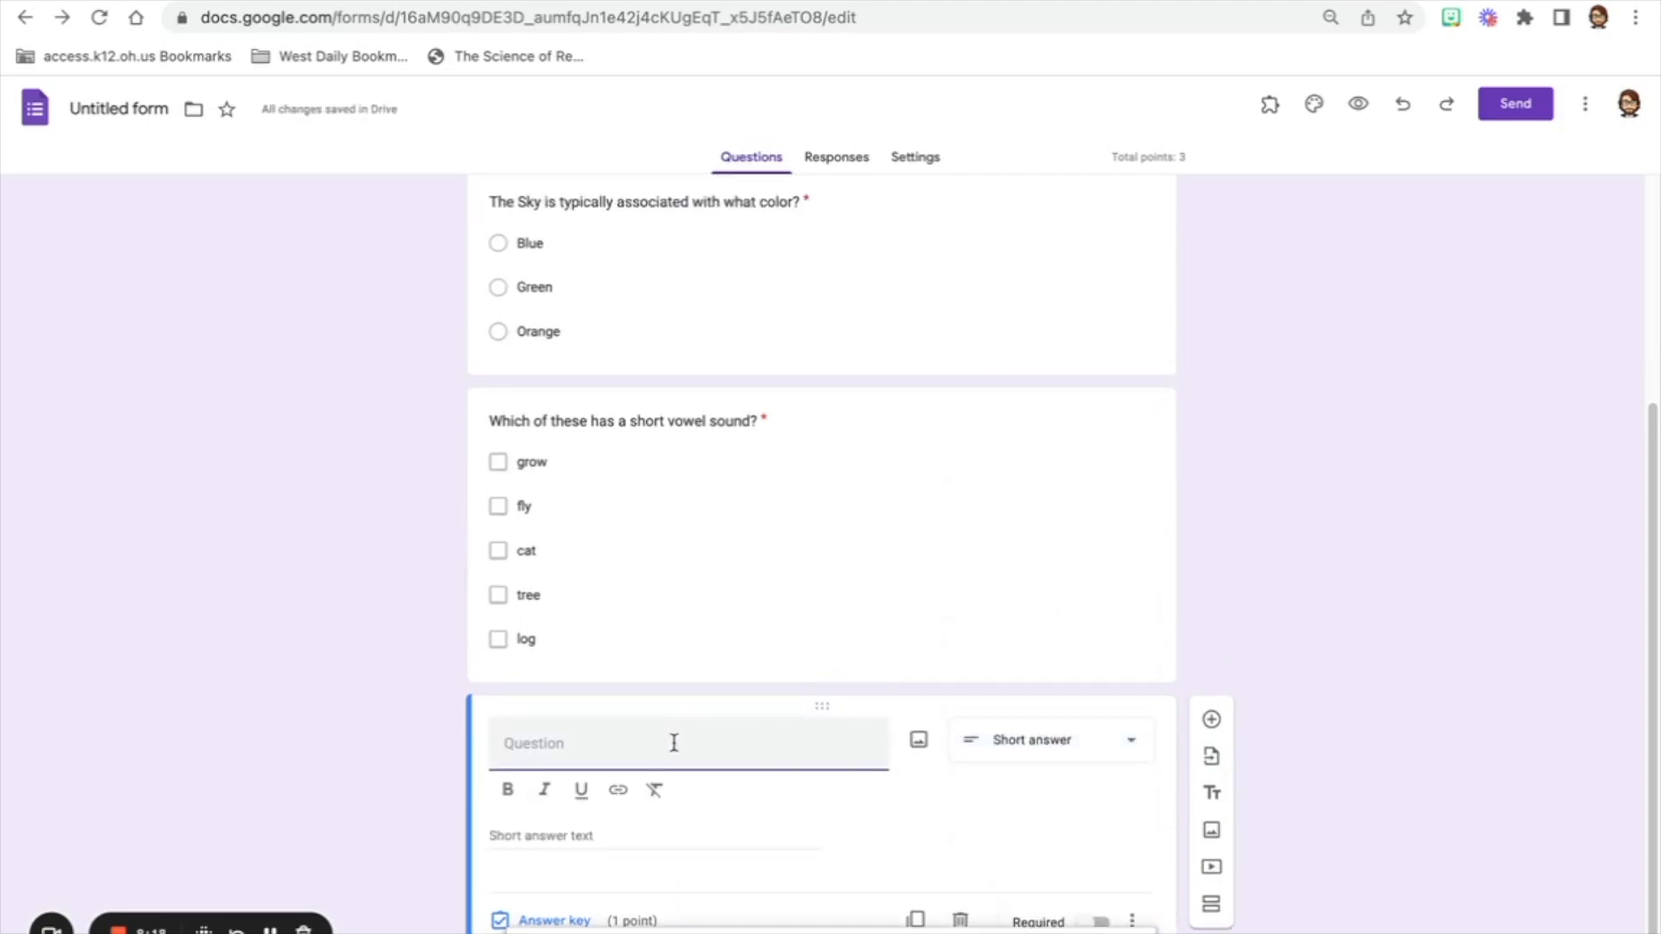
text(What is the)
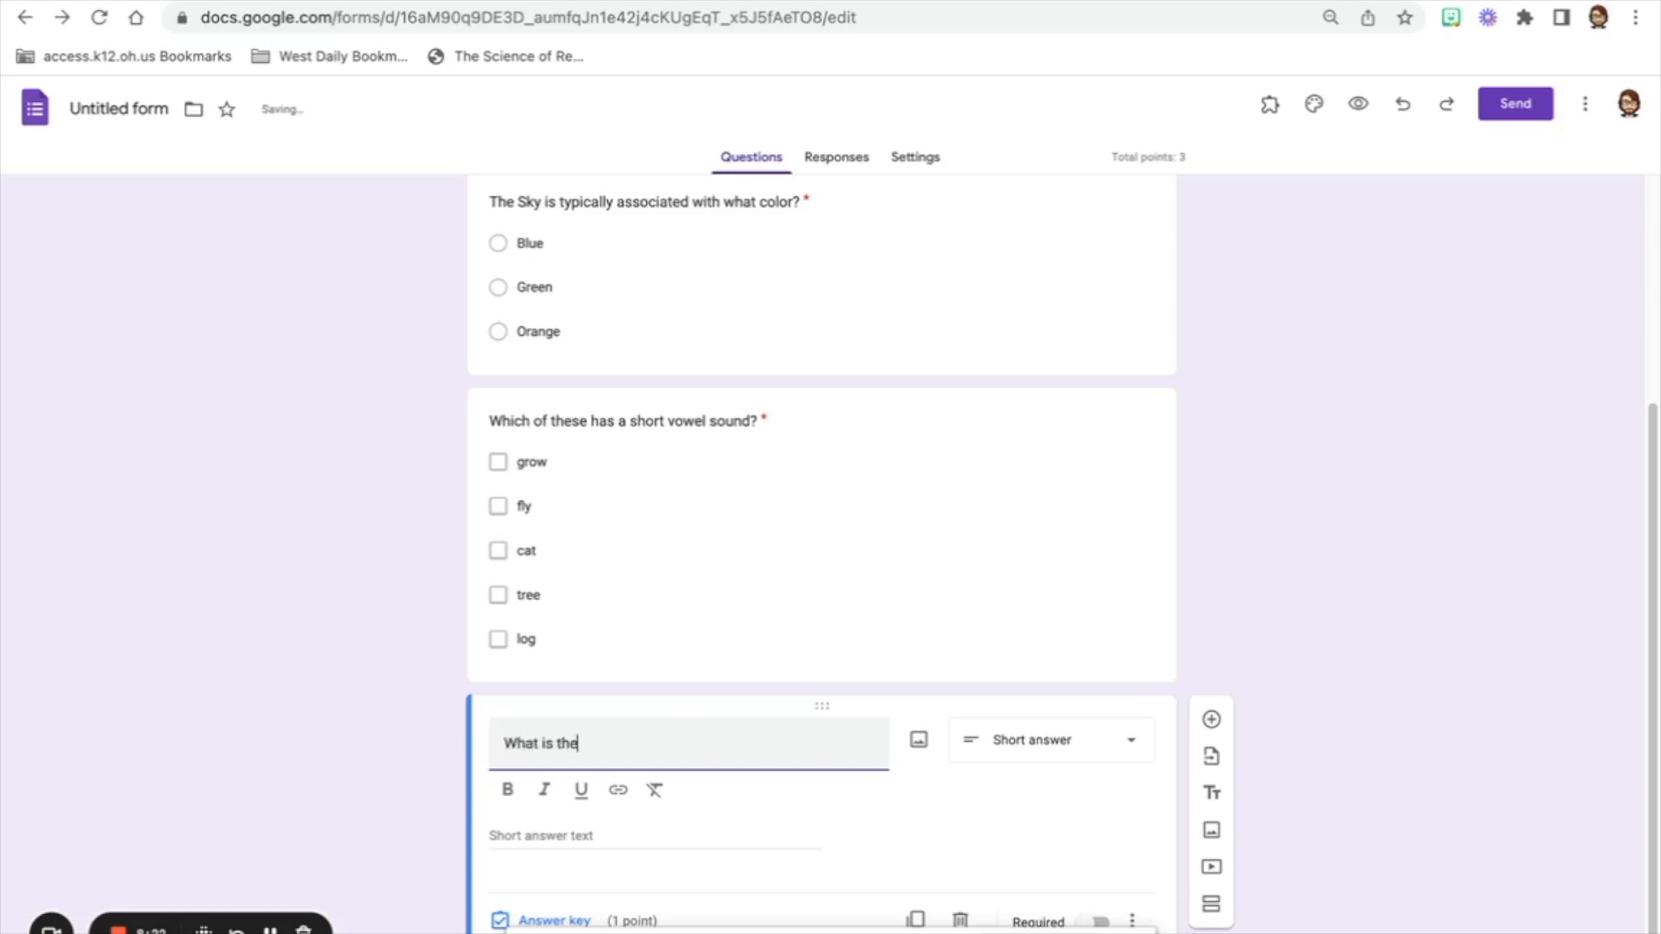
text( currency we spend in America?)
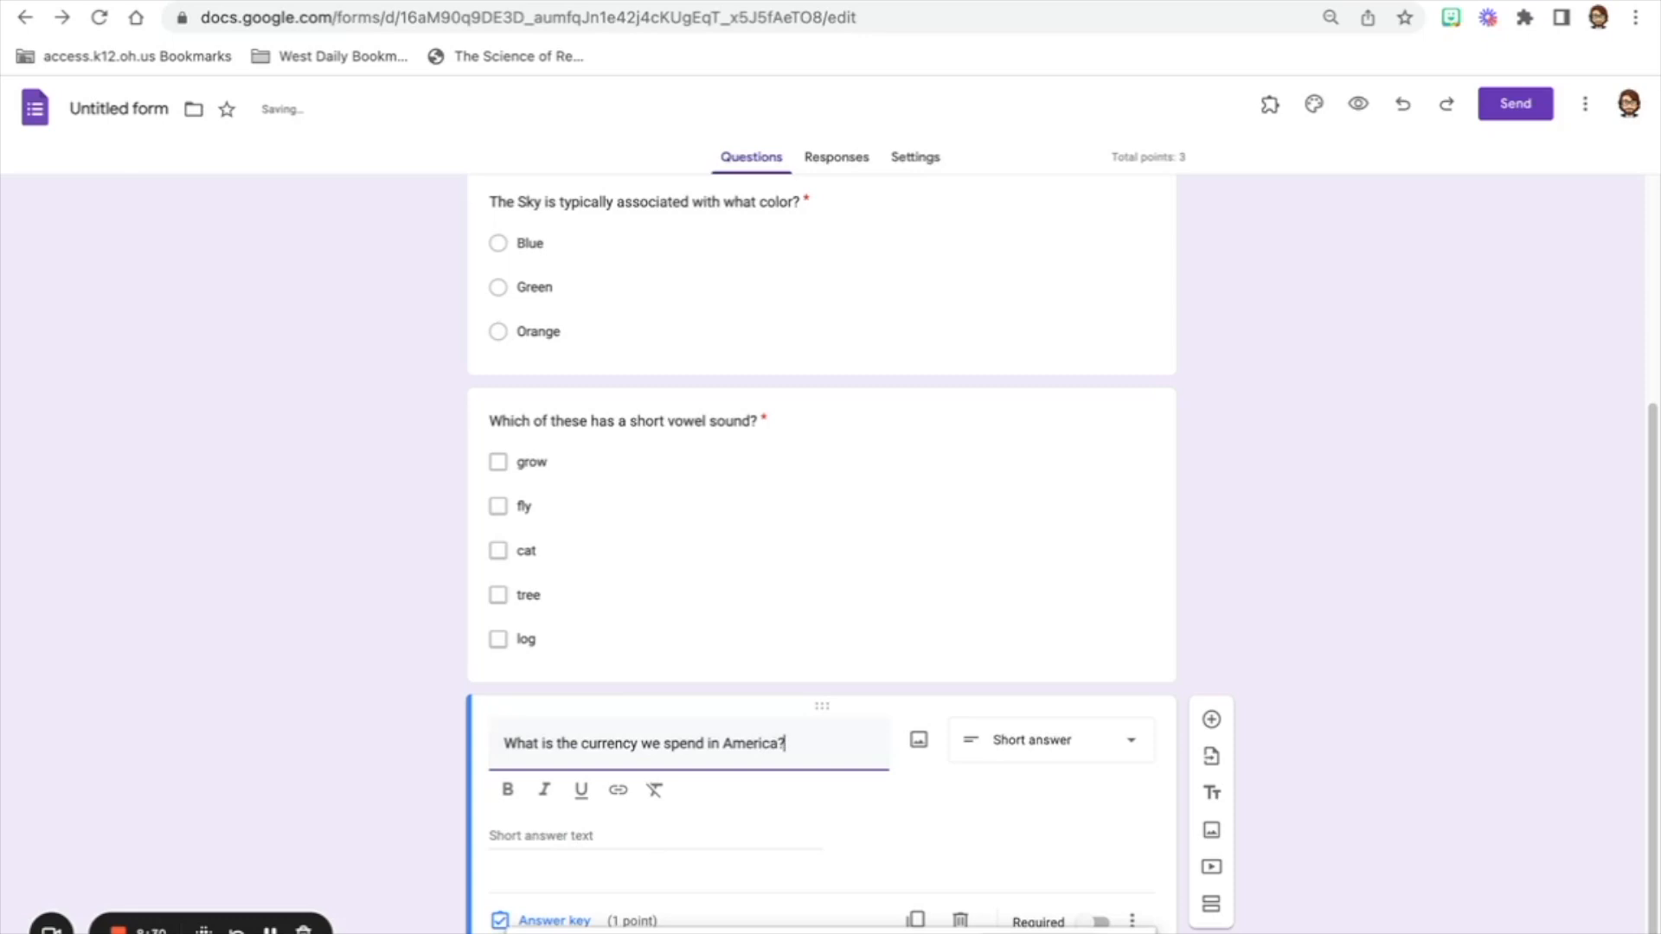
click(679, 832)
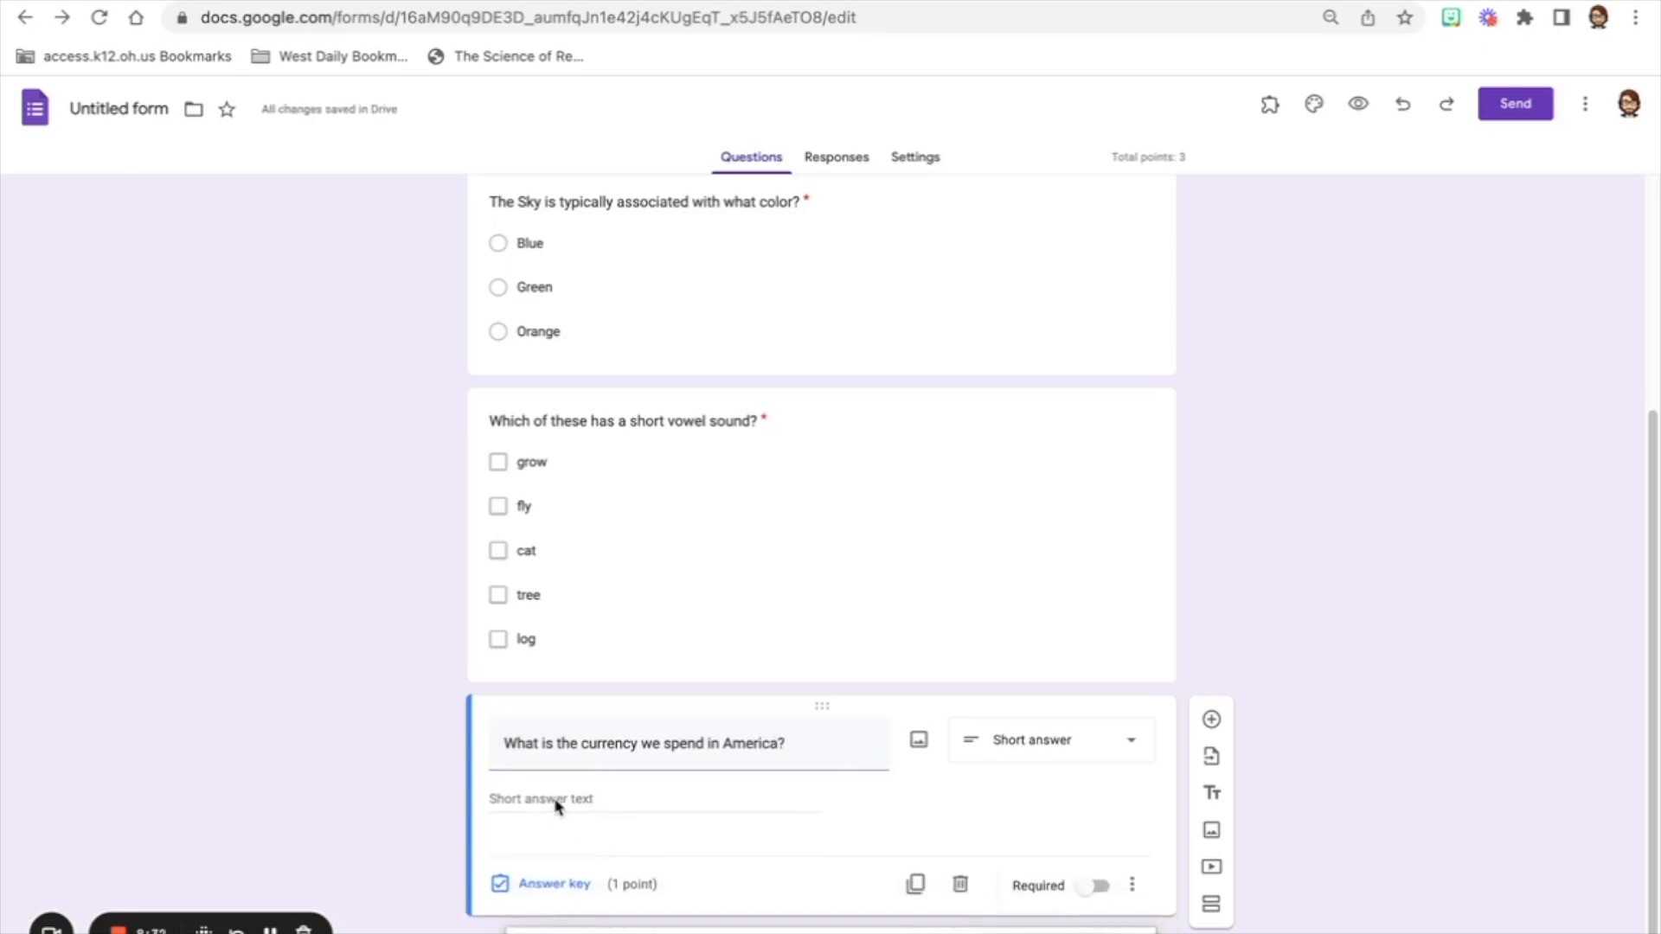
click(1098, 888)
List "dollar" and "dollar bill" as correct answers in the currency question's answer key
click(528, 884)
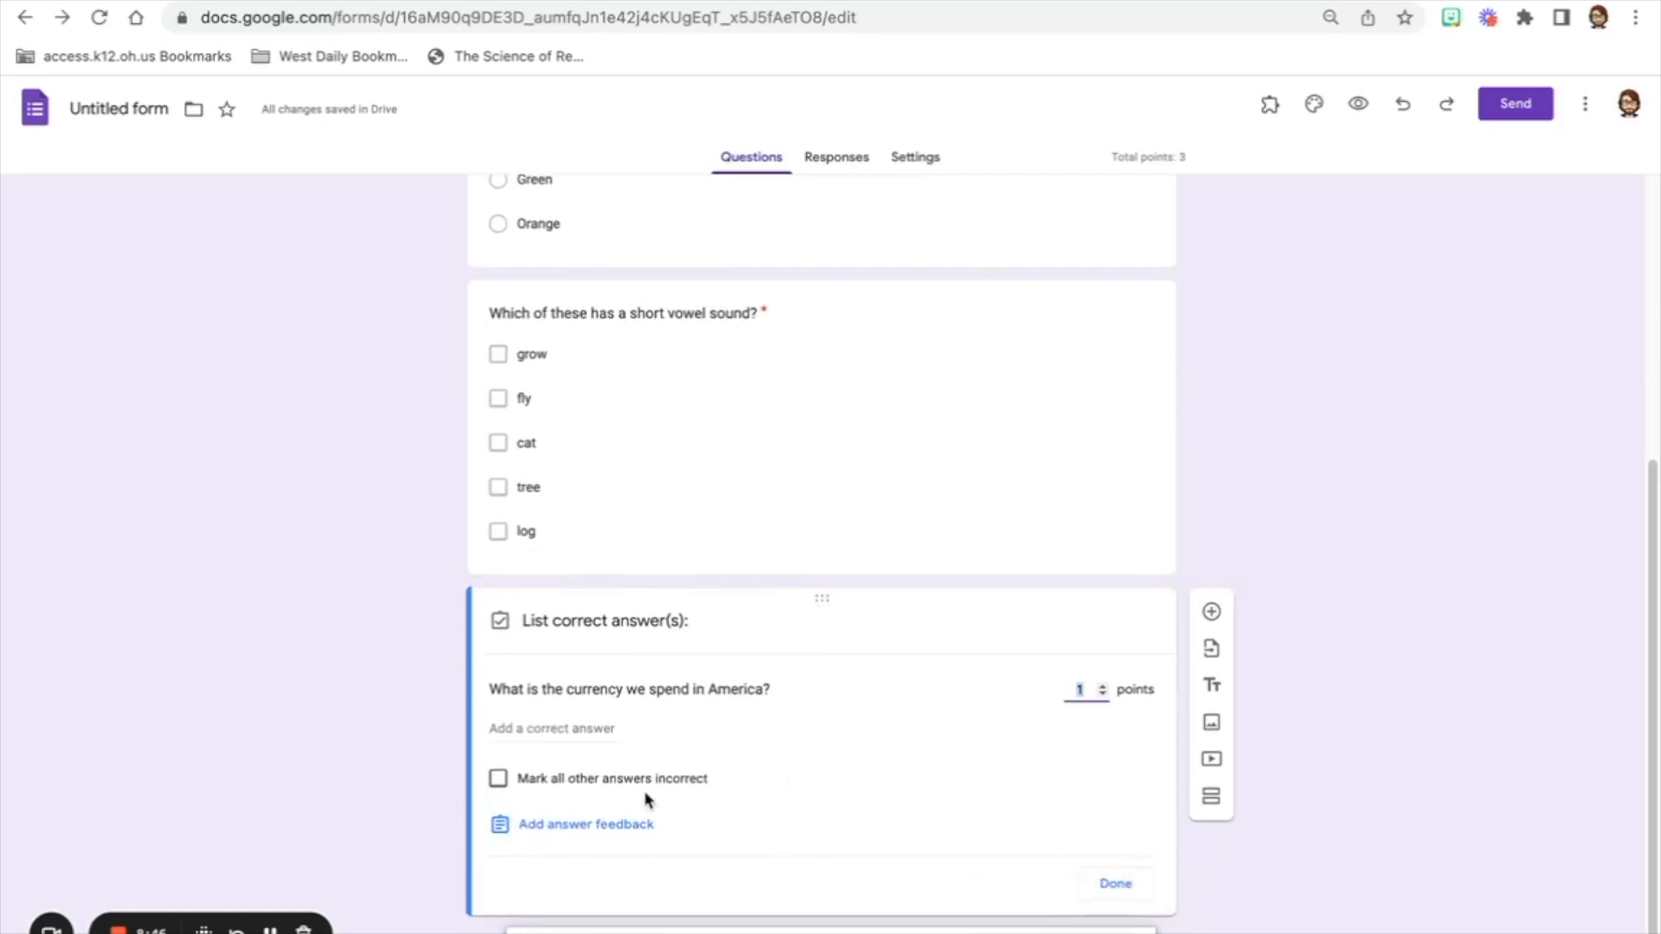
click(541, 731)
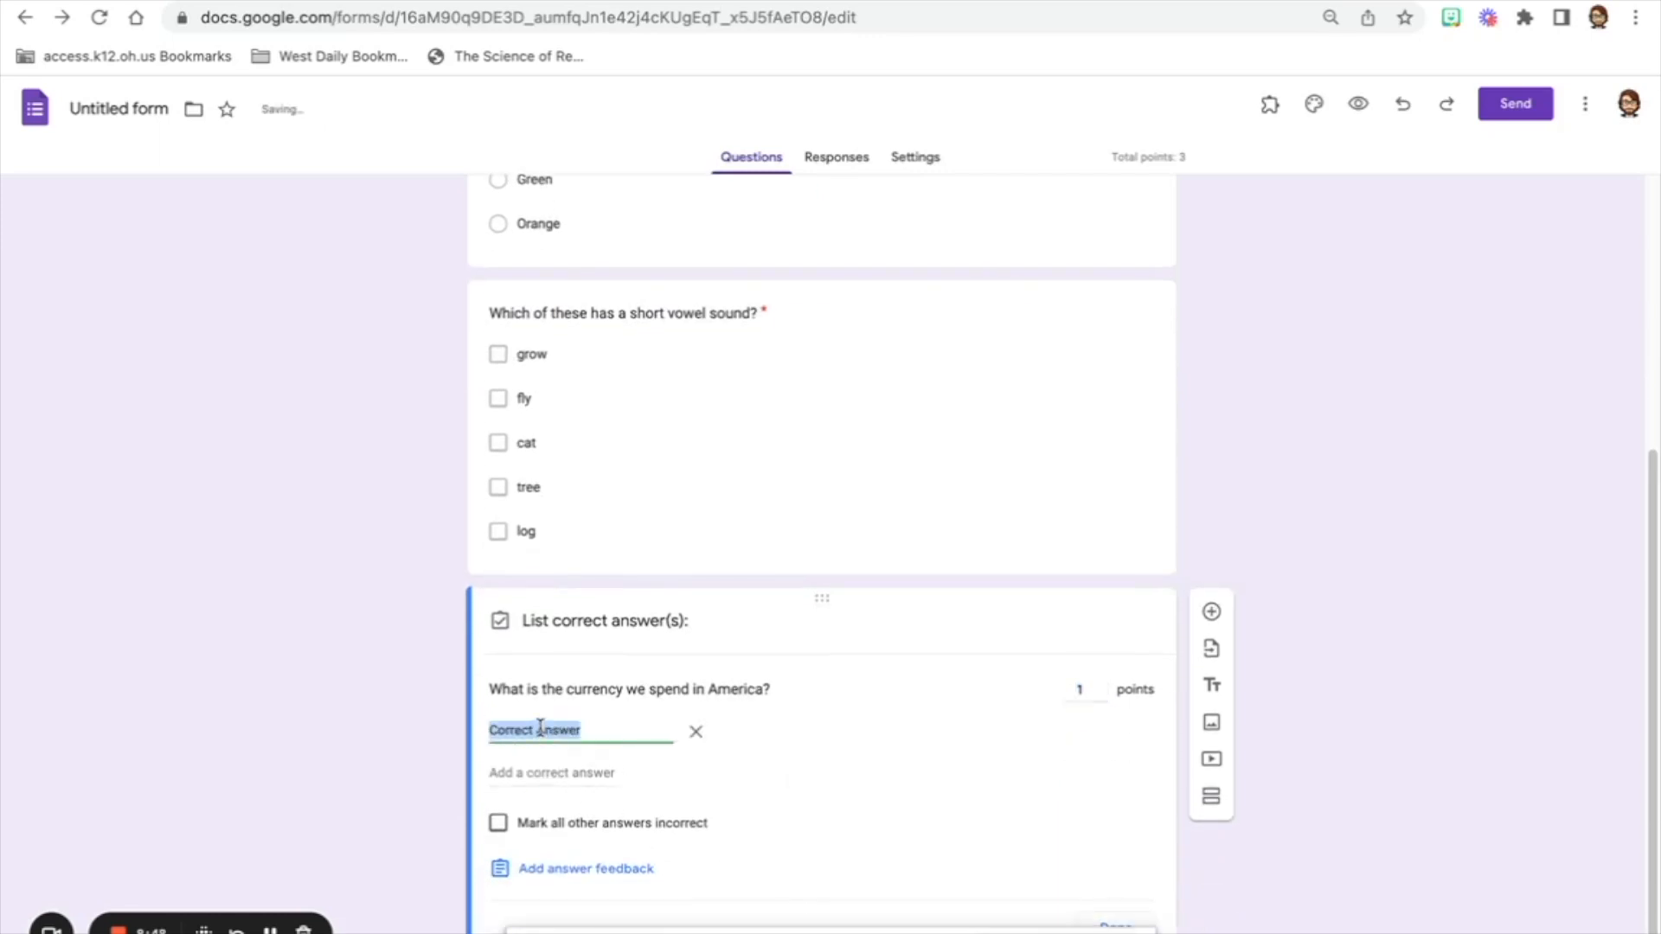
click(578, 772)
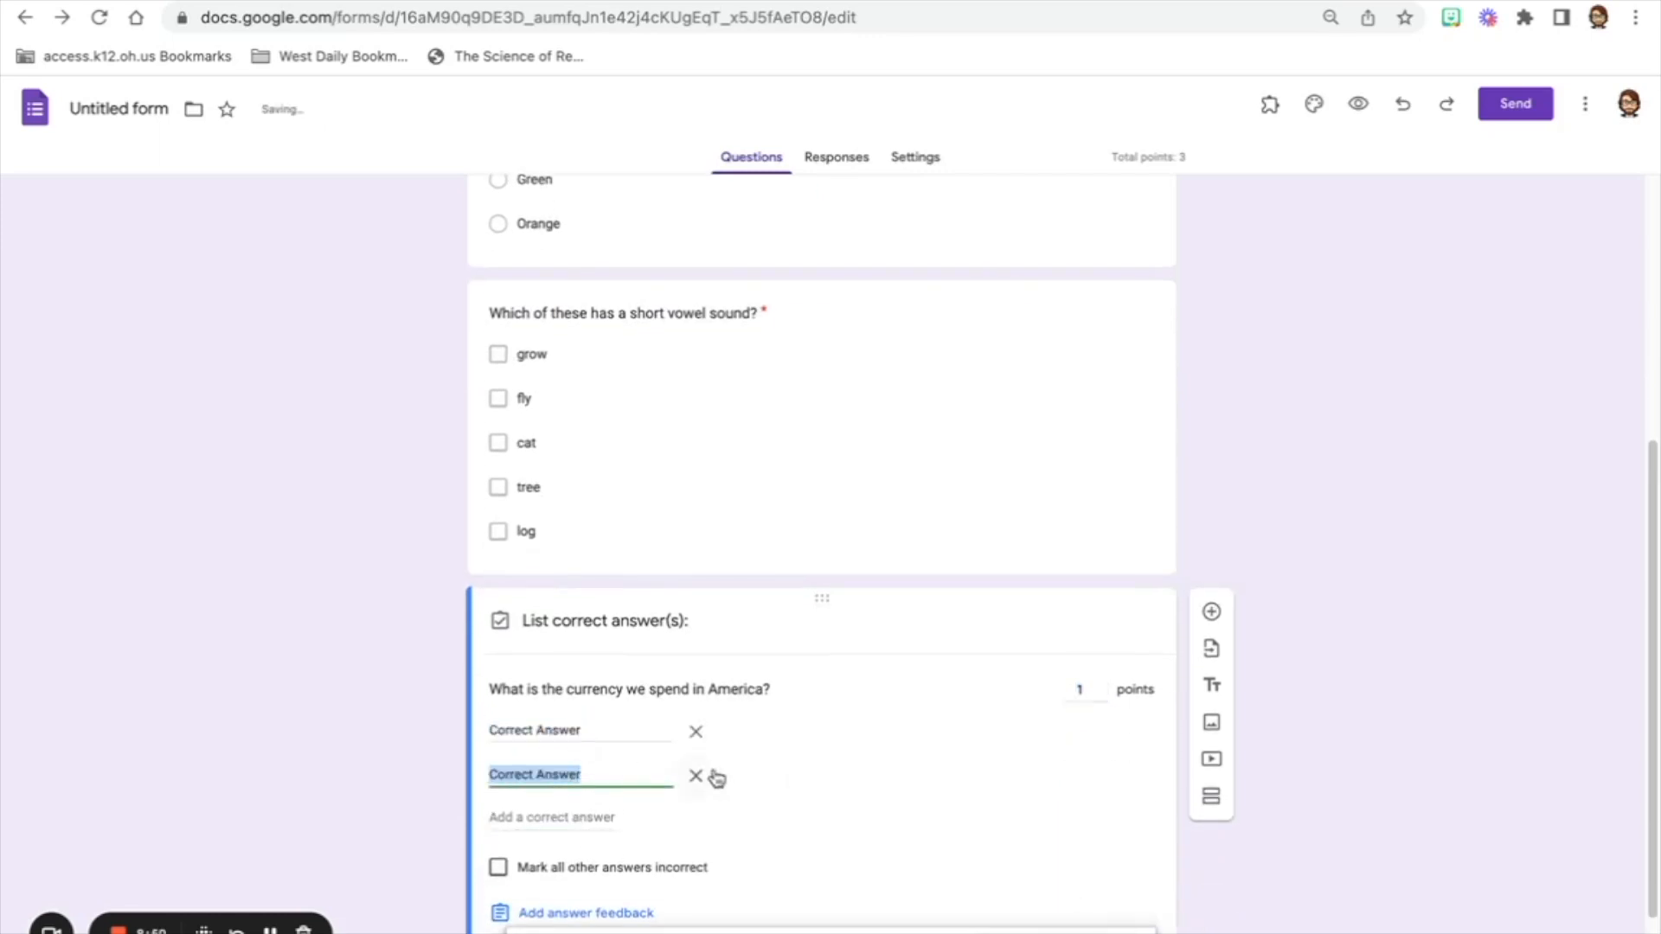
click(605, 727)
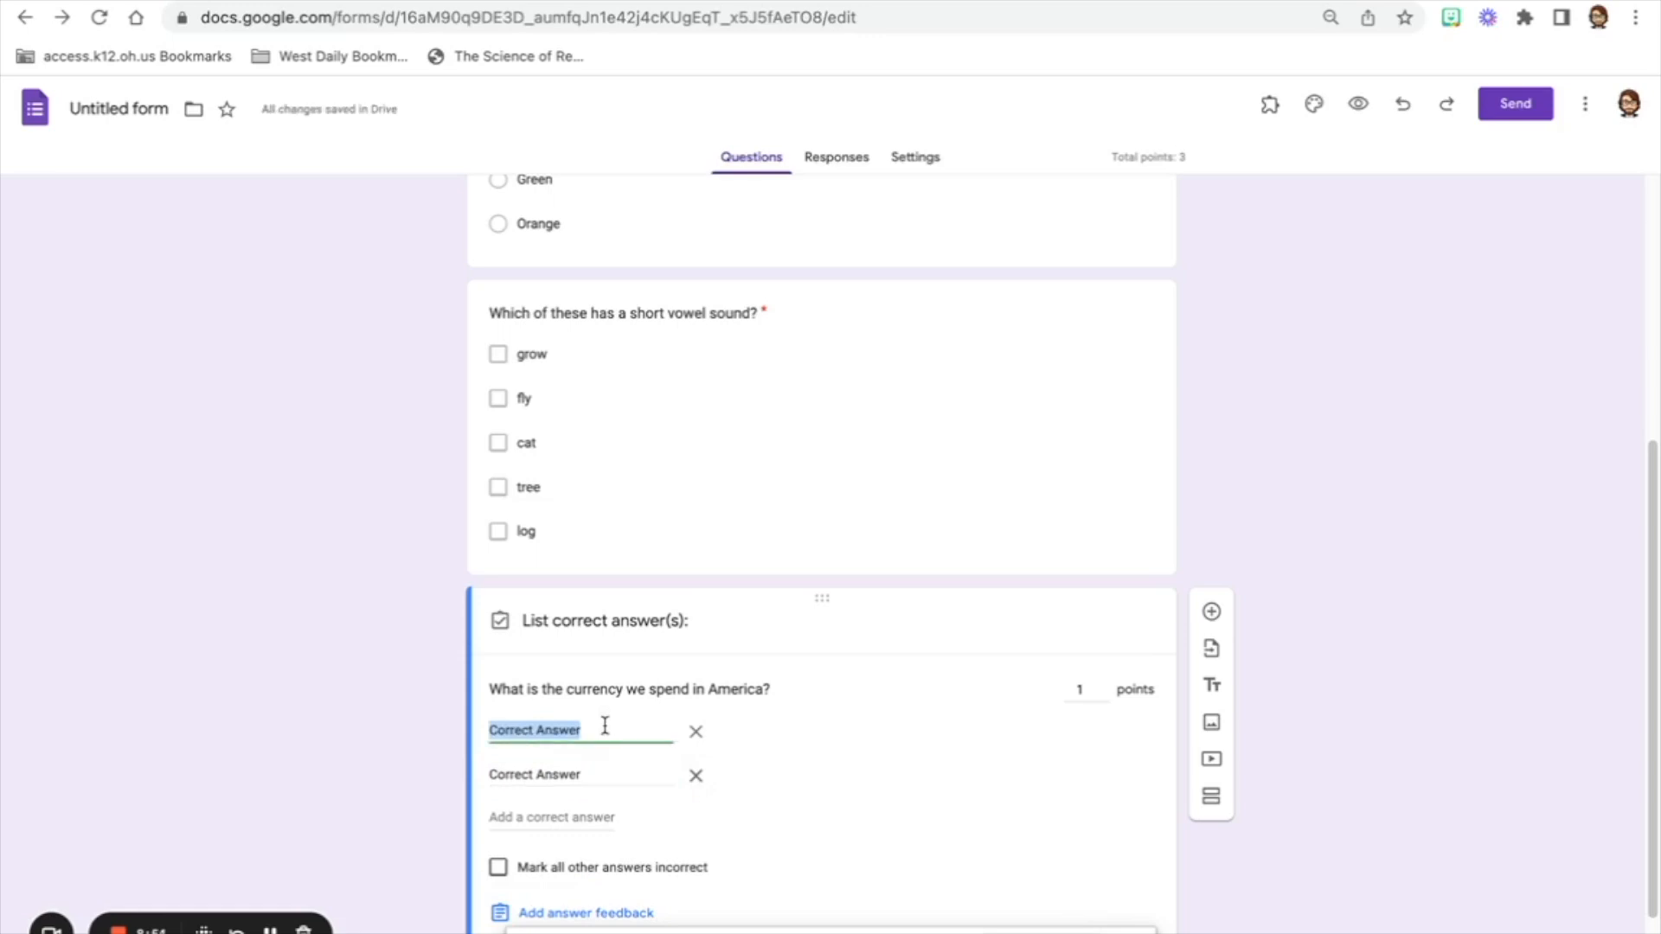
text(do)
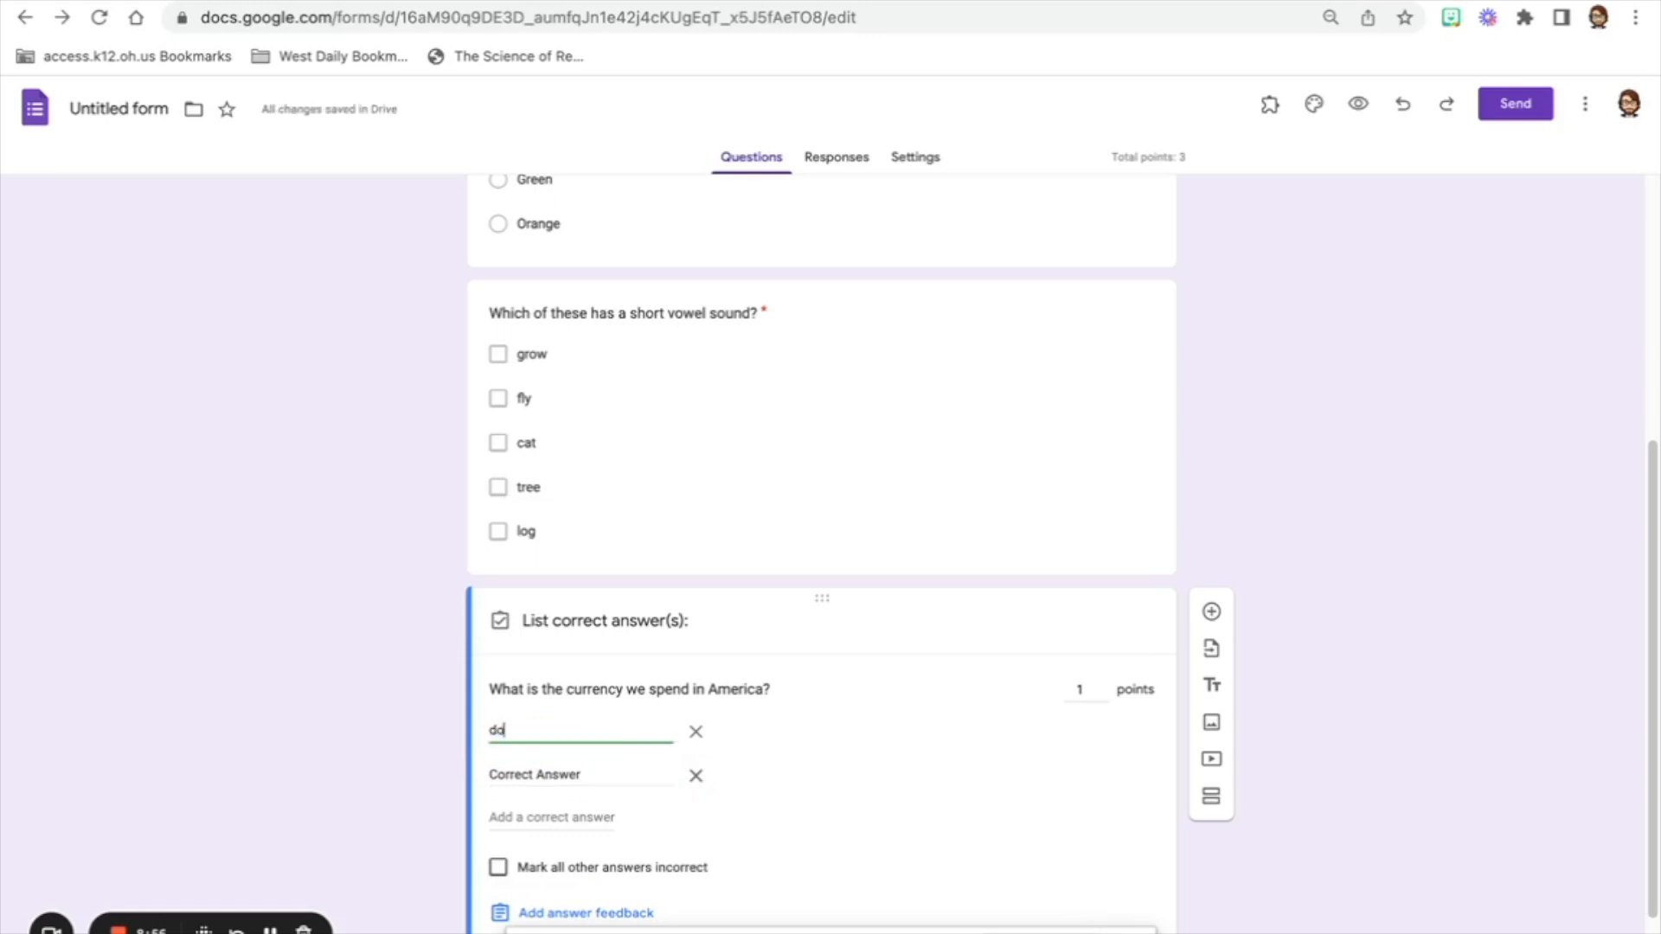
text(llar)
click(600, 775)
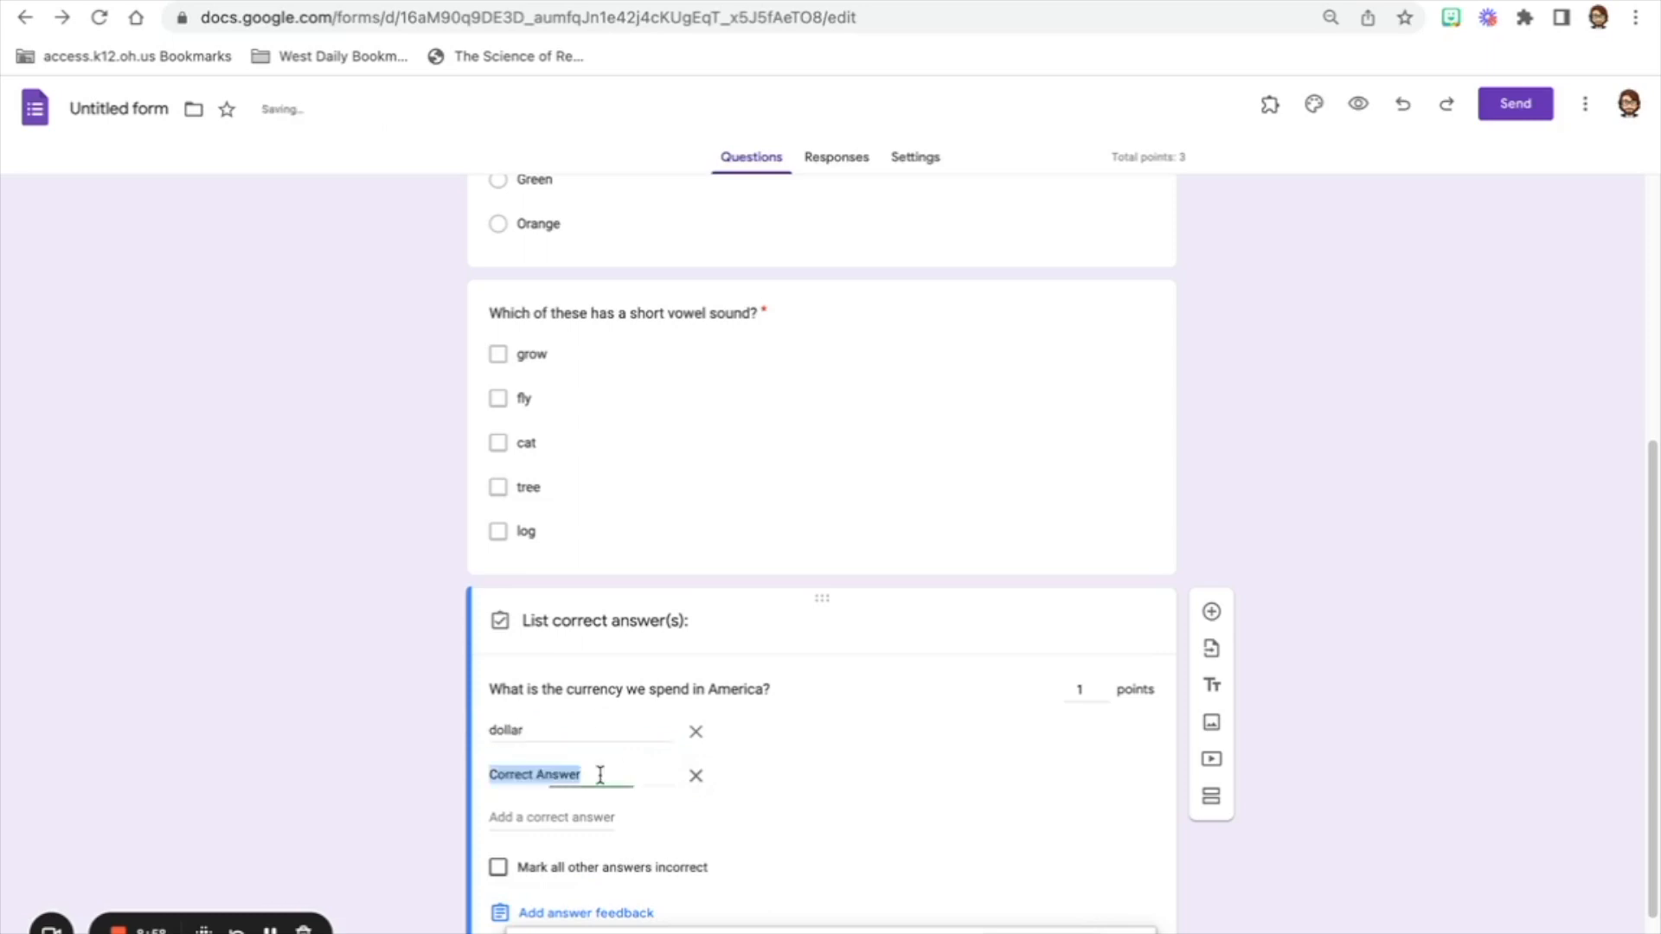
text(dollar bill)
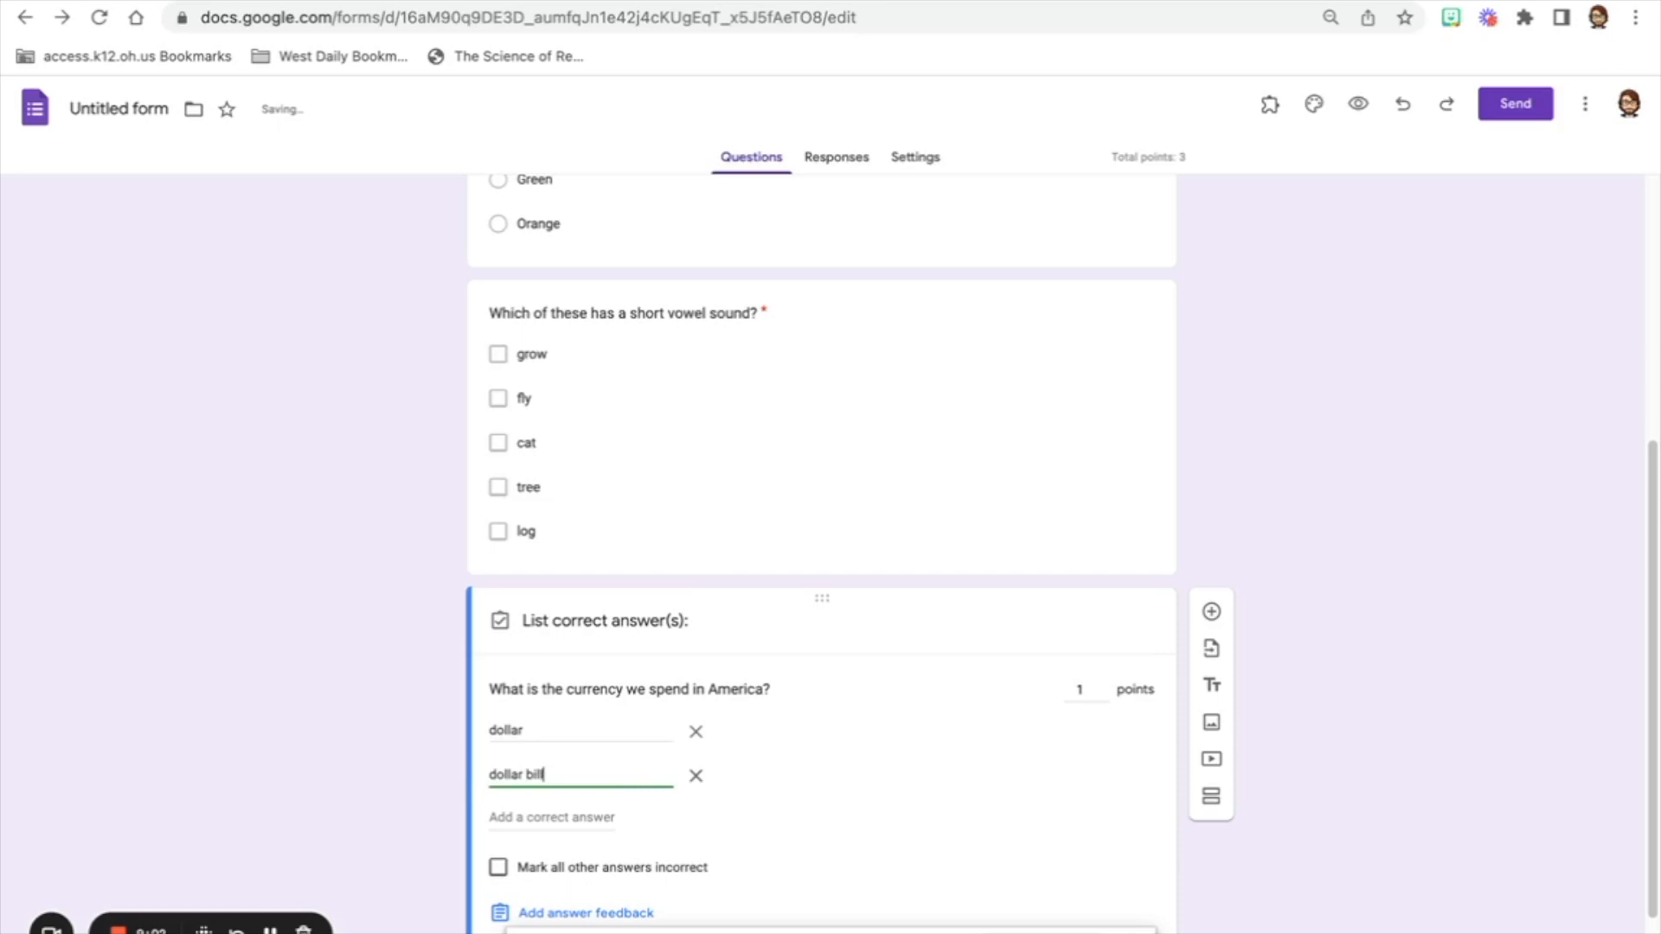
Add "dolar" as another correct answer to the currency question and finish its answer key
click(803, 836)
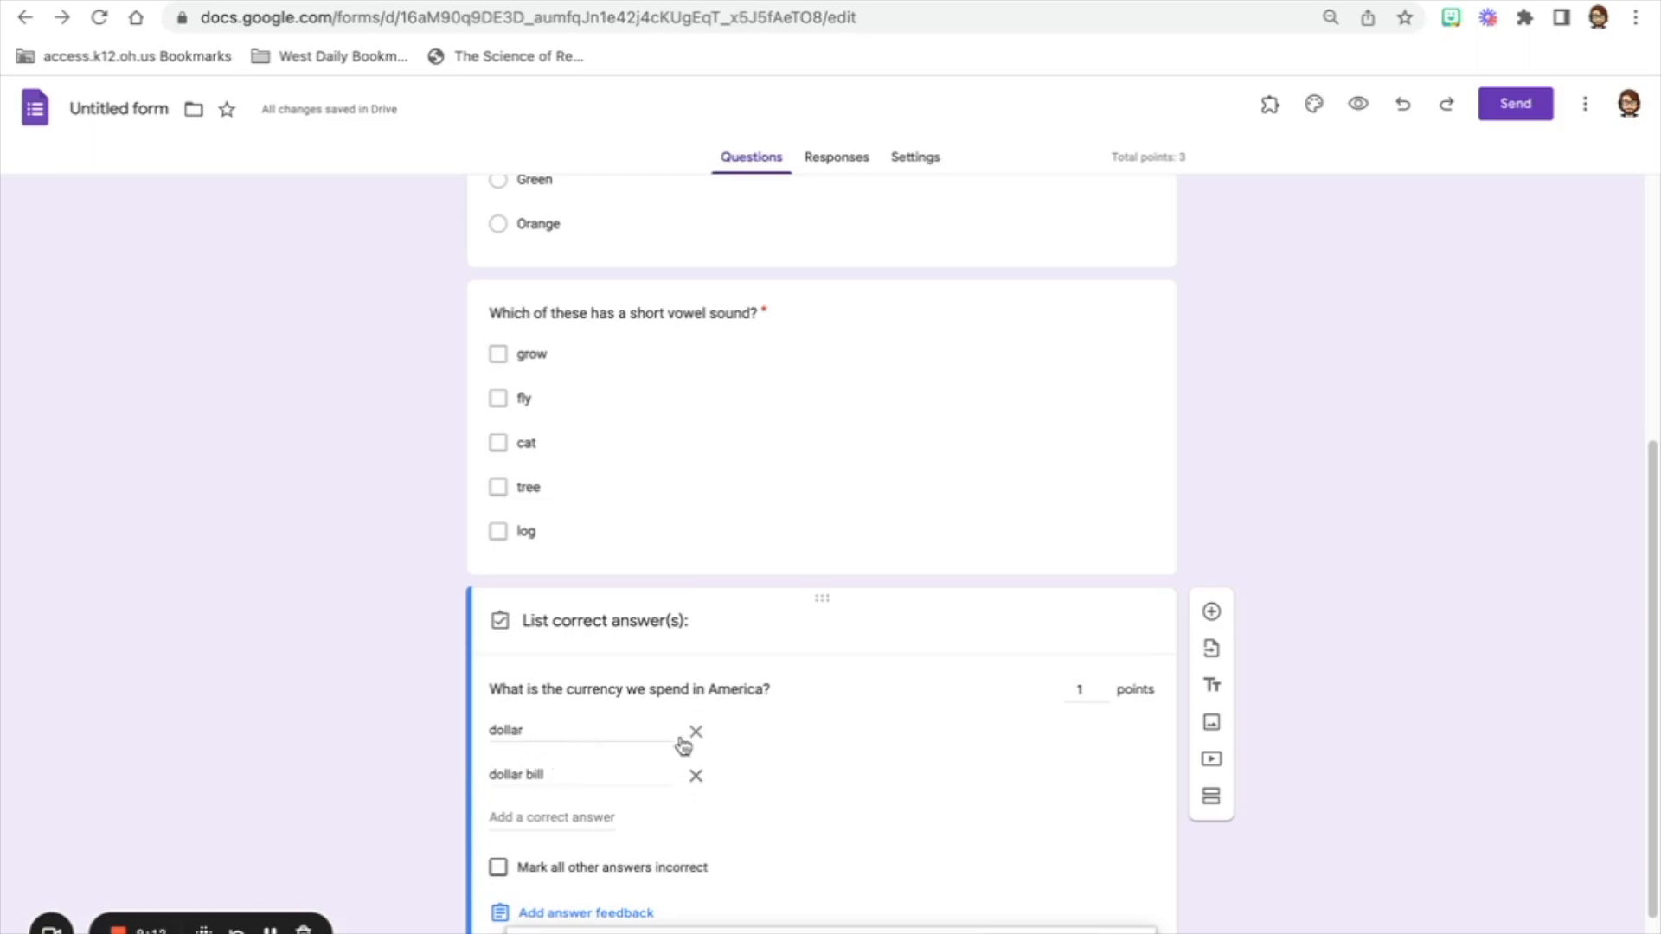
click(547, 818)
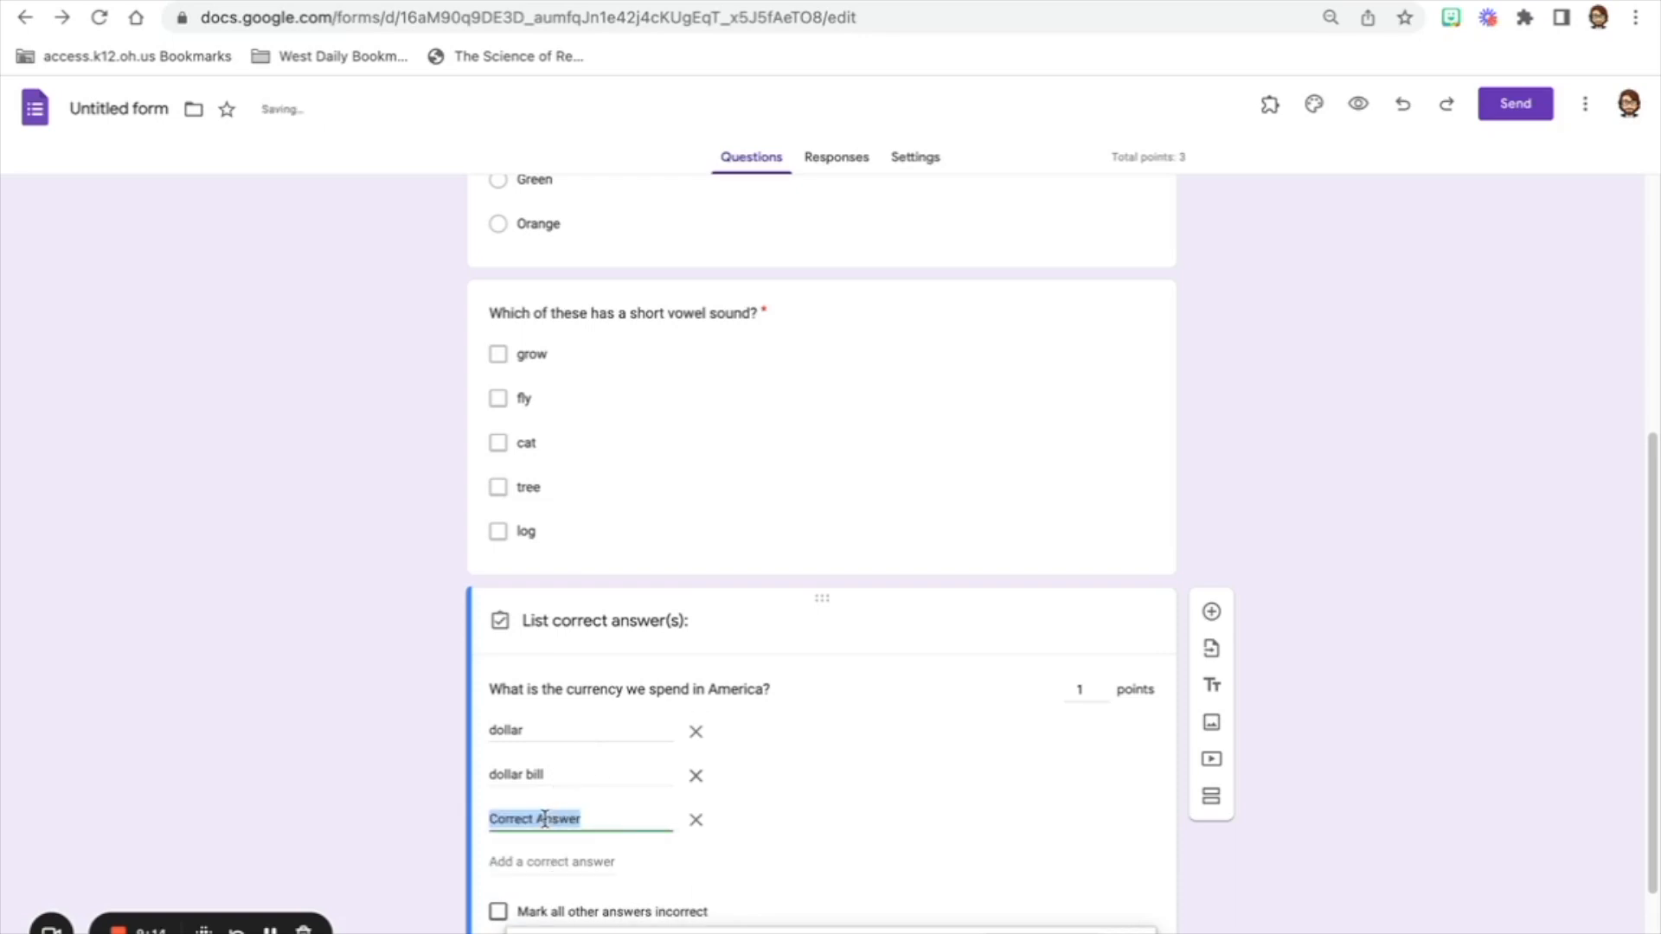
text(dolar)
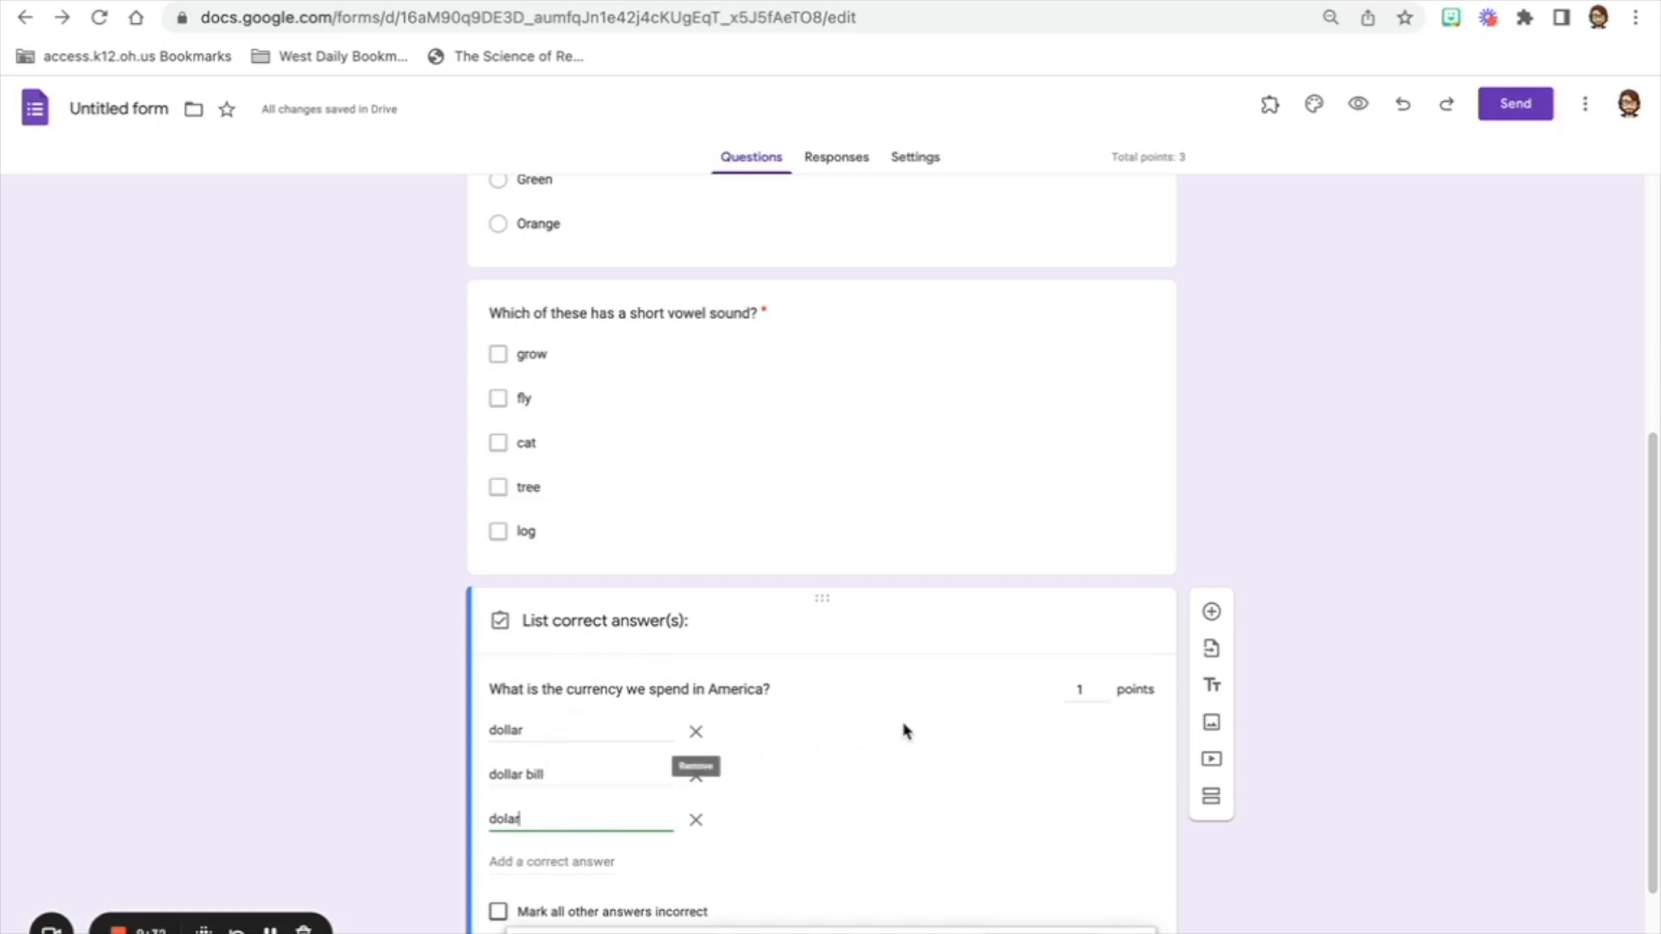
scroll(900, 733, down, 2)
scroll(901, 733, down, 1)
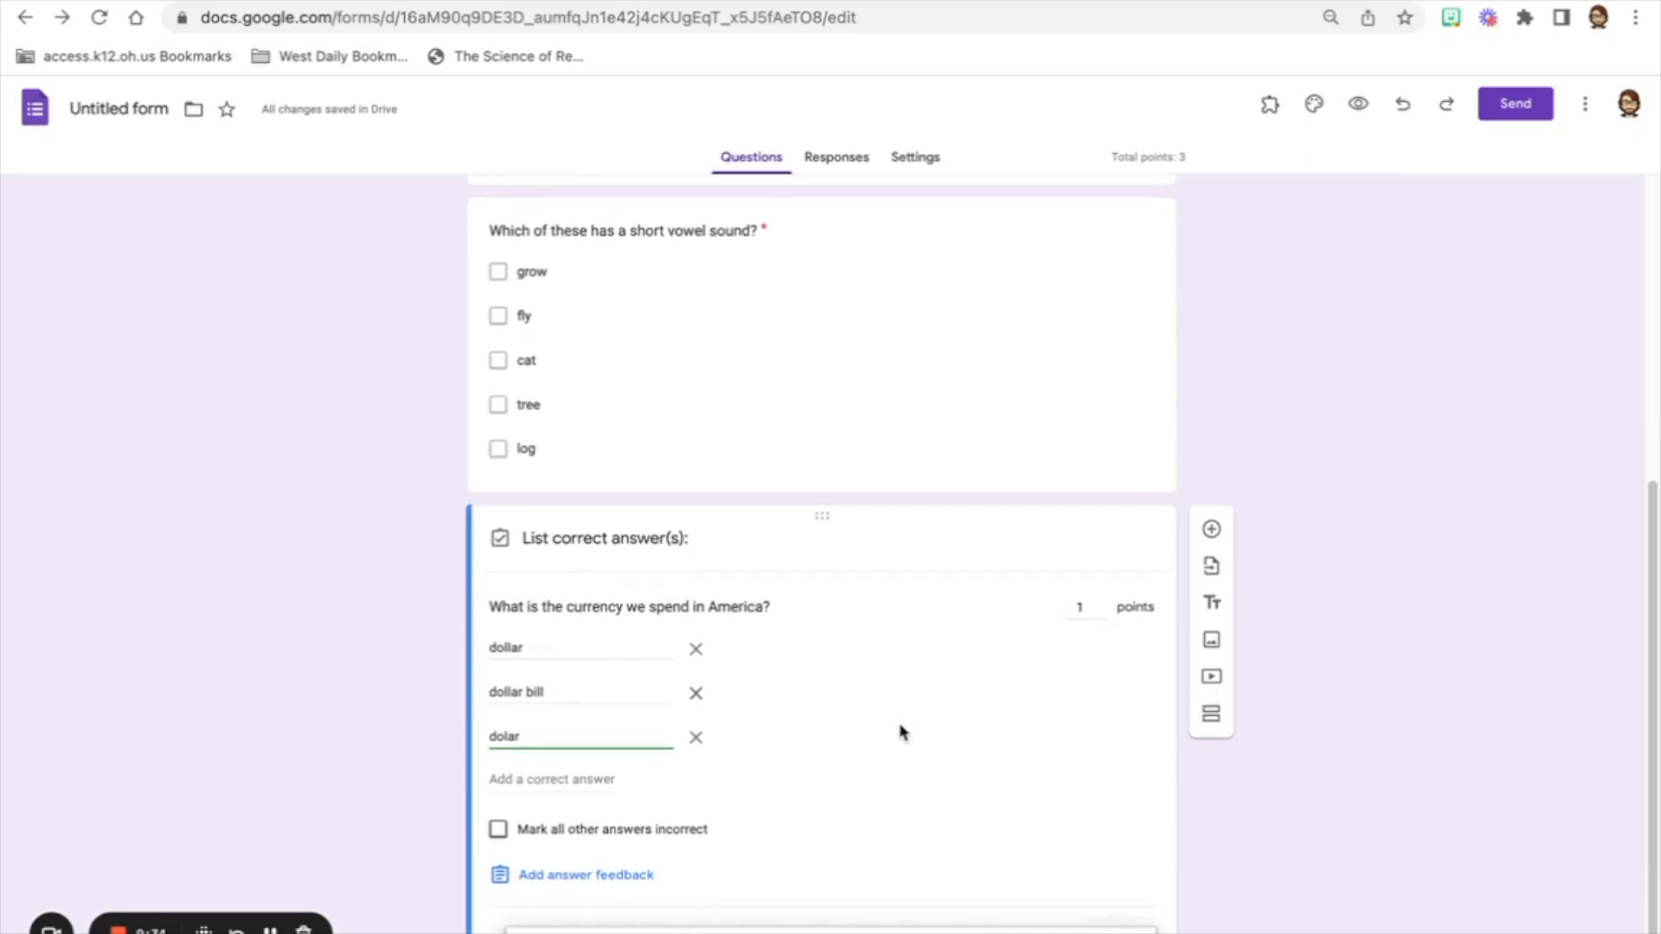
click(498, 822)
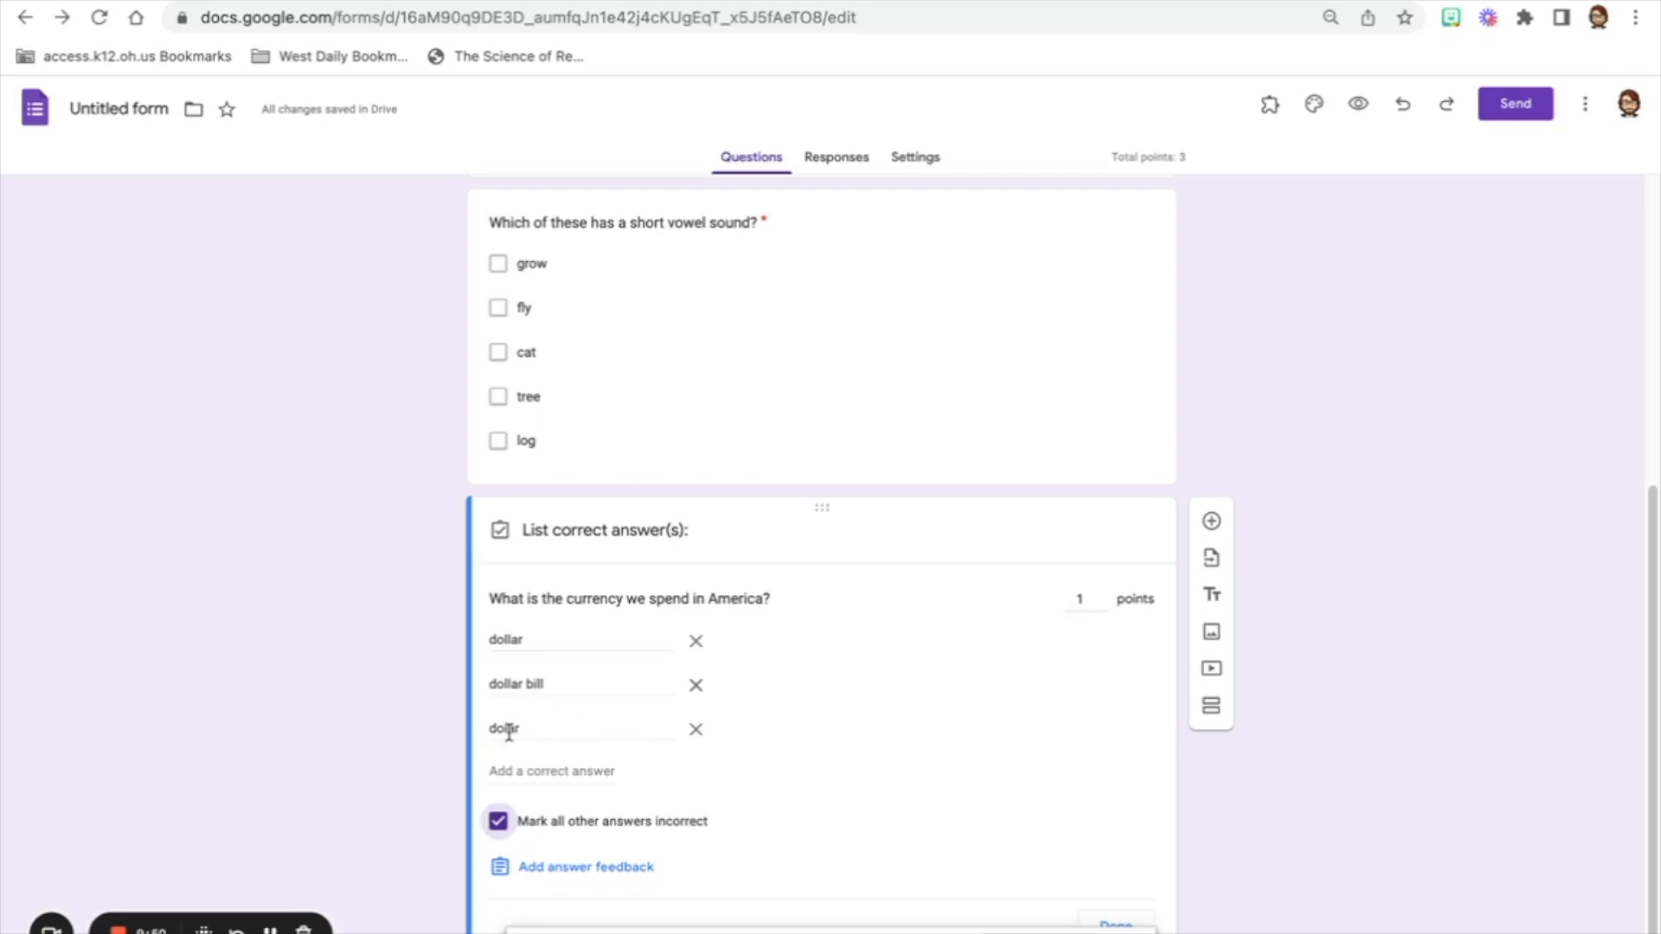
click(500, 826)
scroll(741, 828, down, 1)
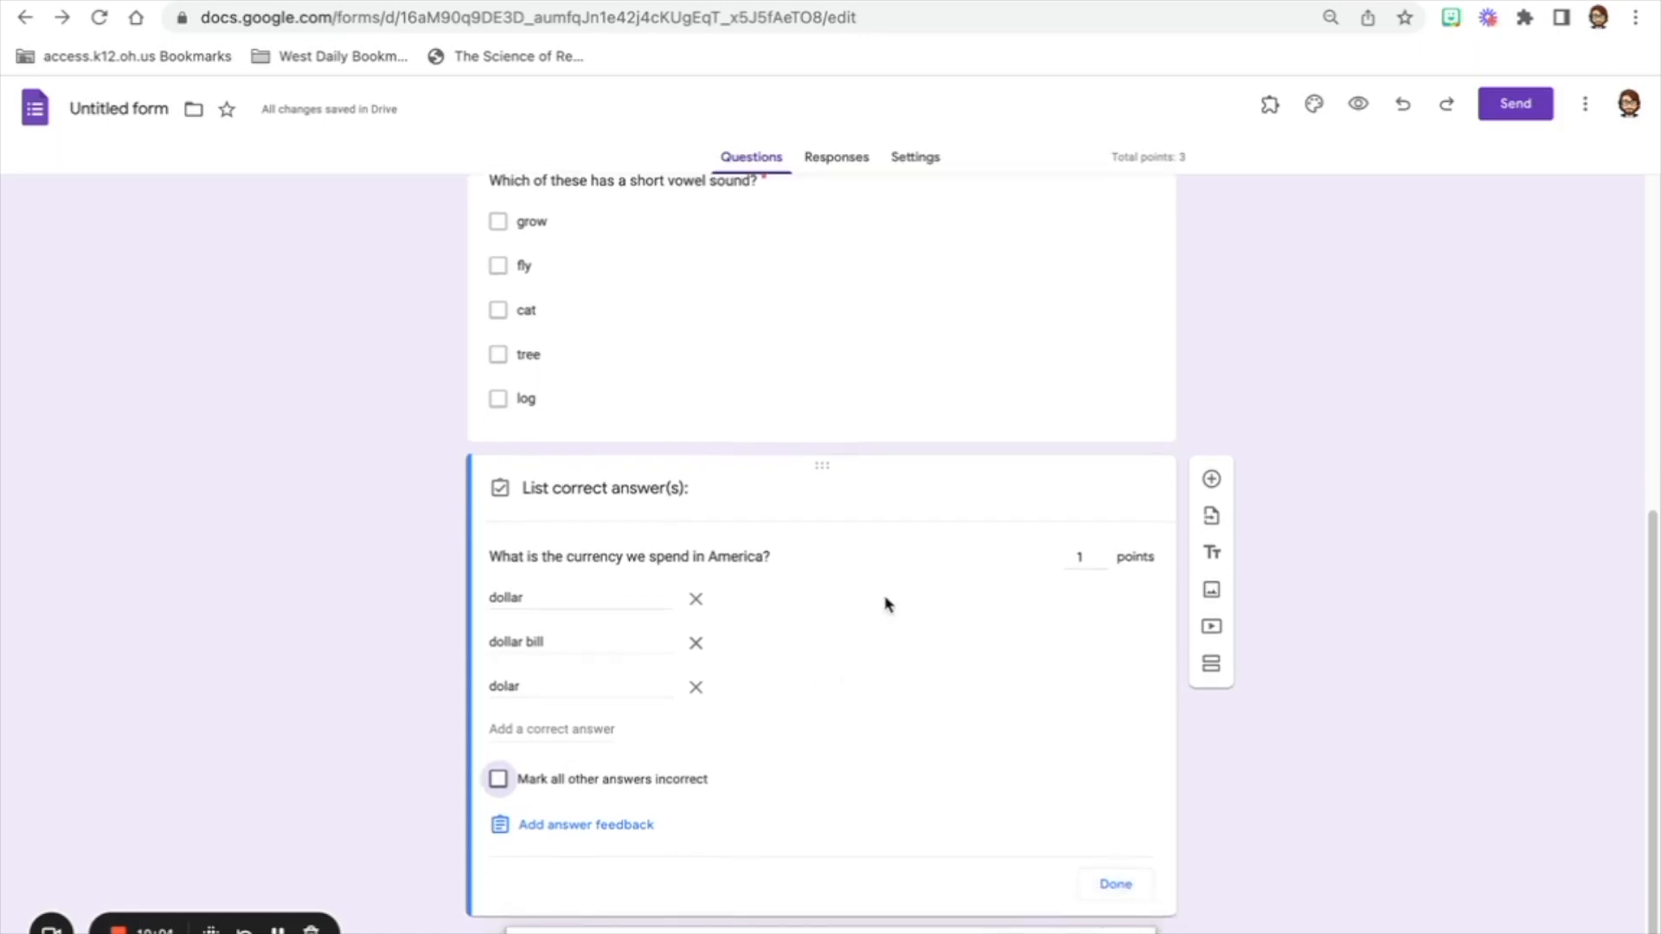
click(1119, 888)
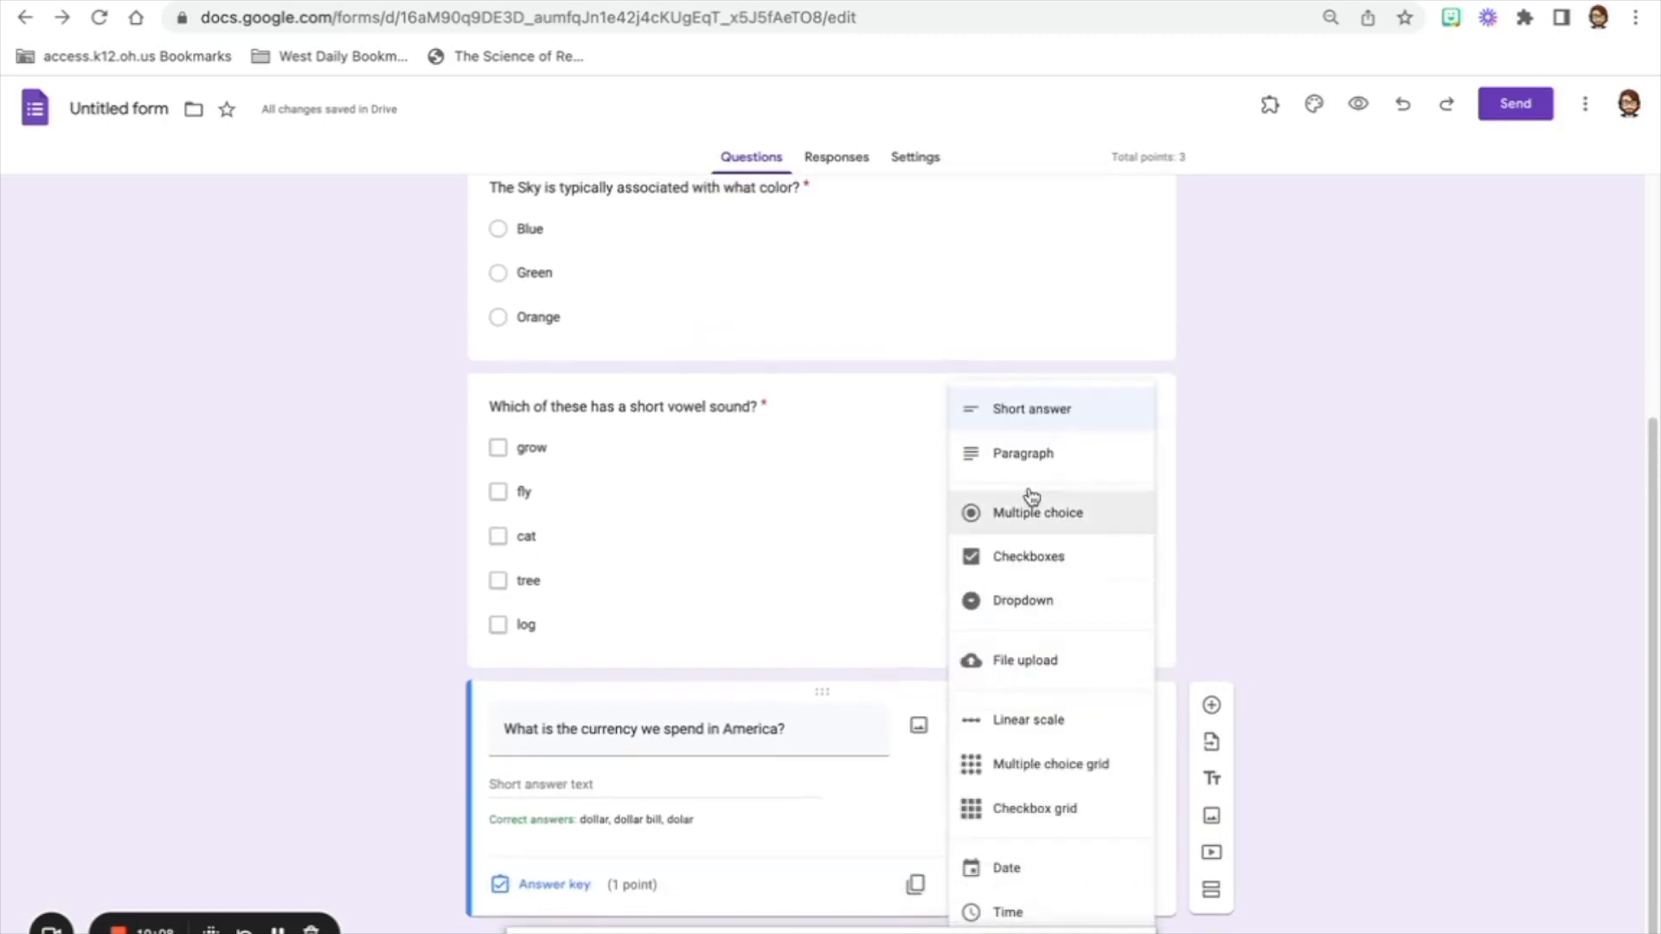
Change the currency question to a Paragraph question and check its answer key's feedback and points options
click(1032, 454)
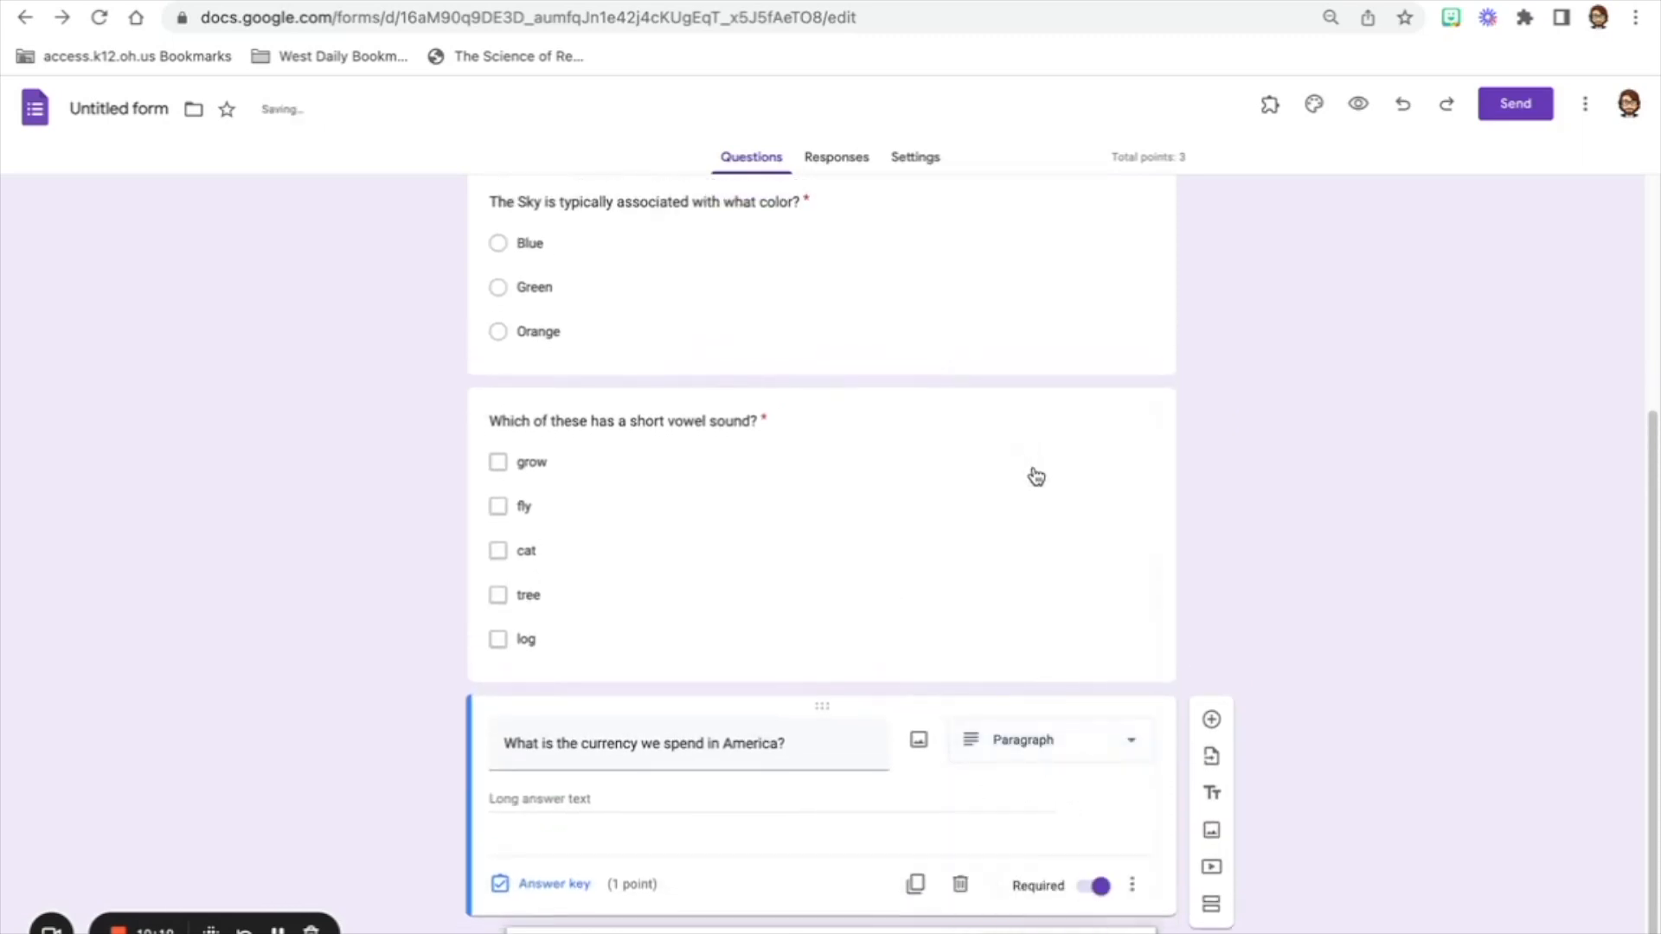
click(551, 887)
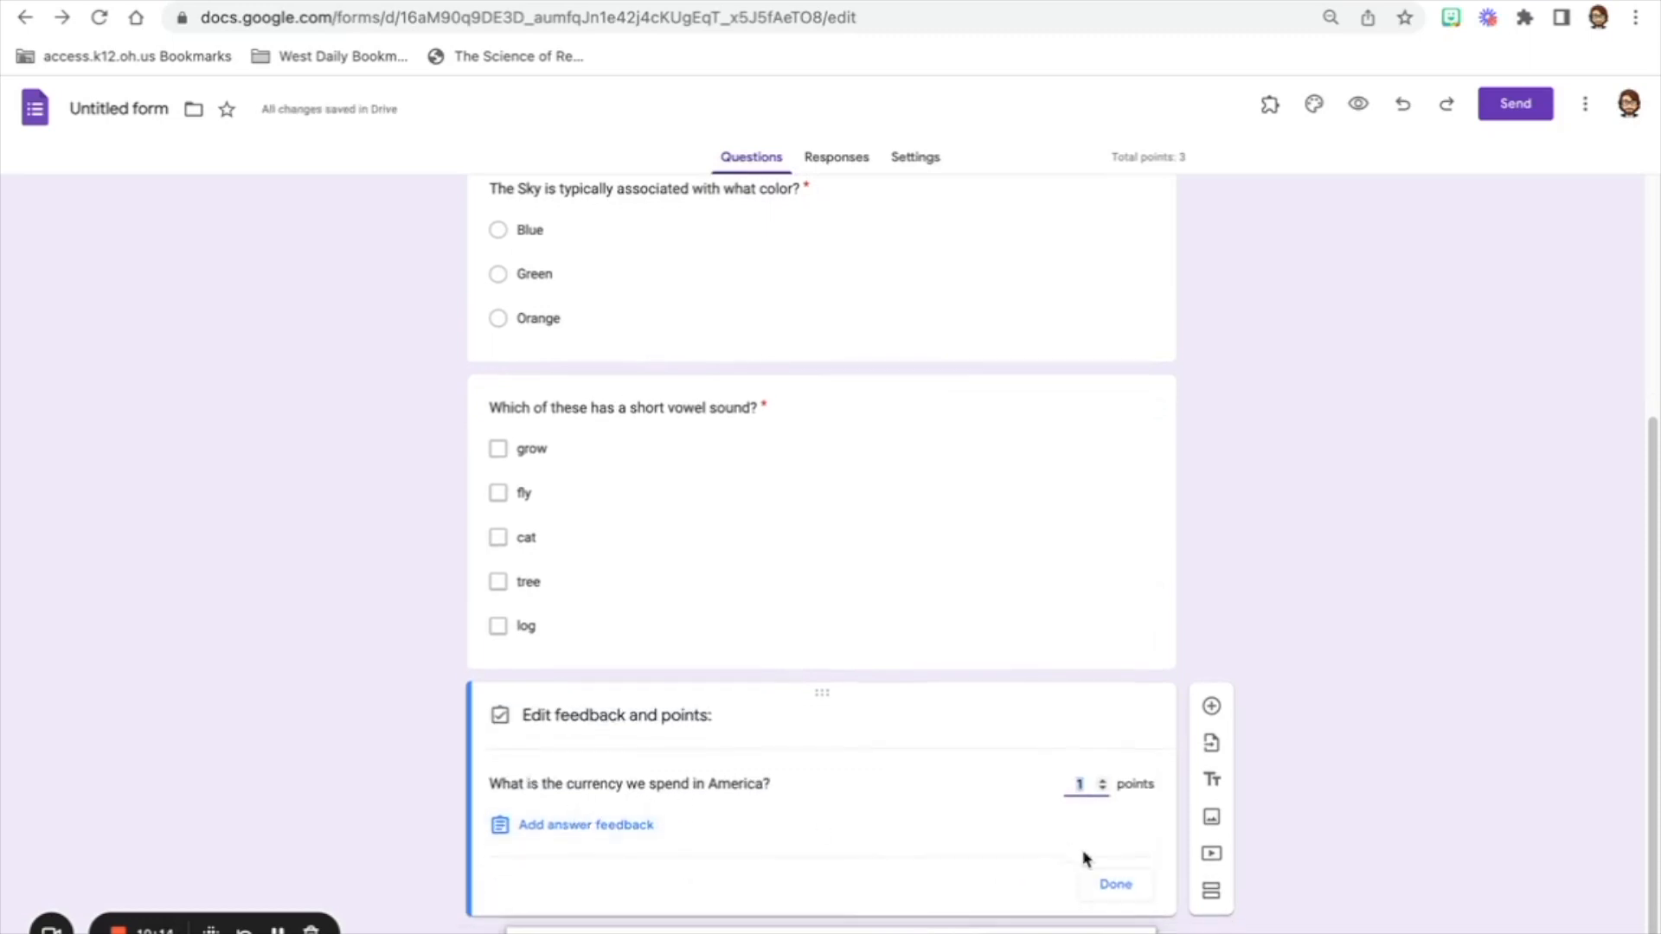
click(1116, 886)
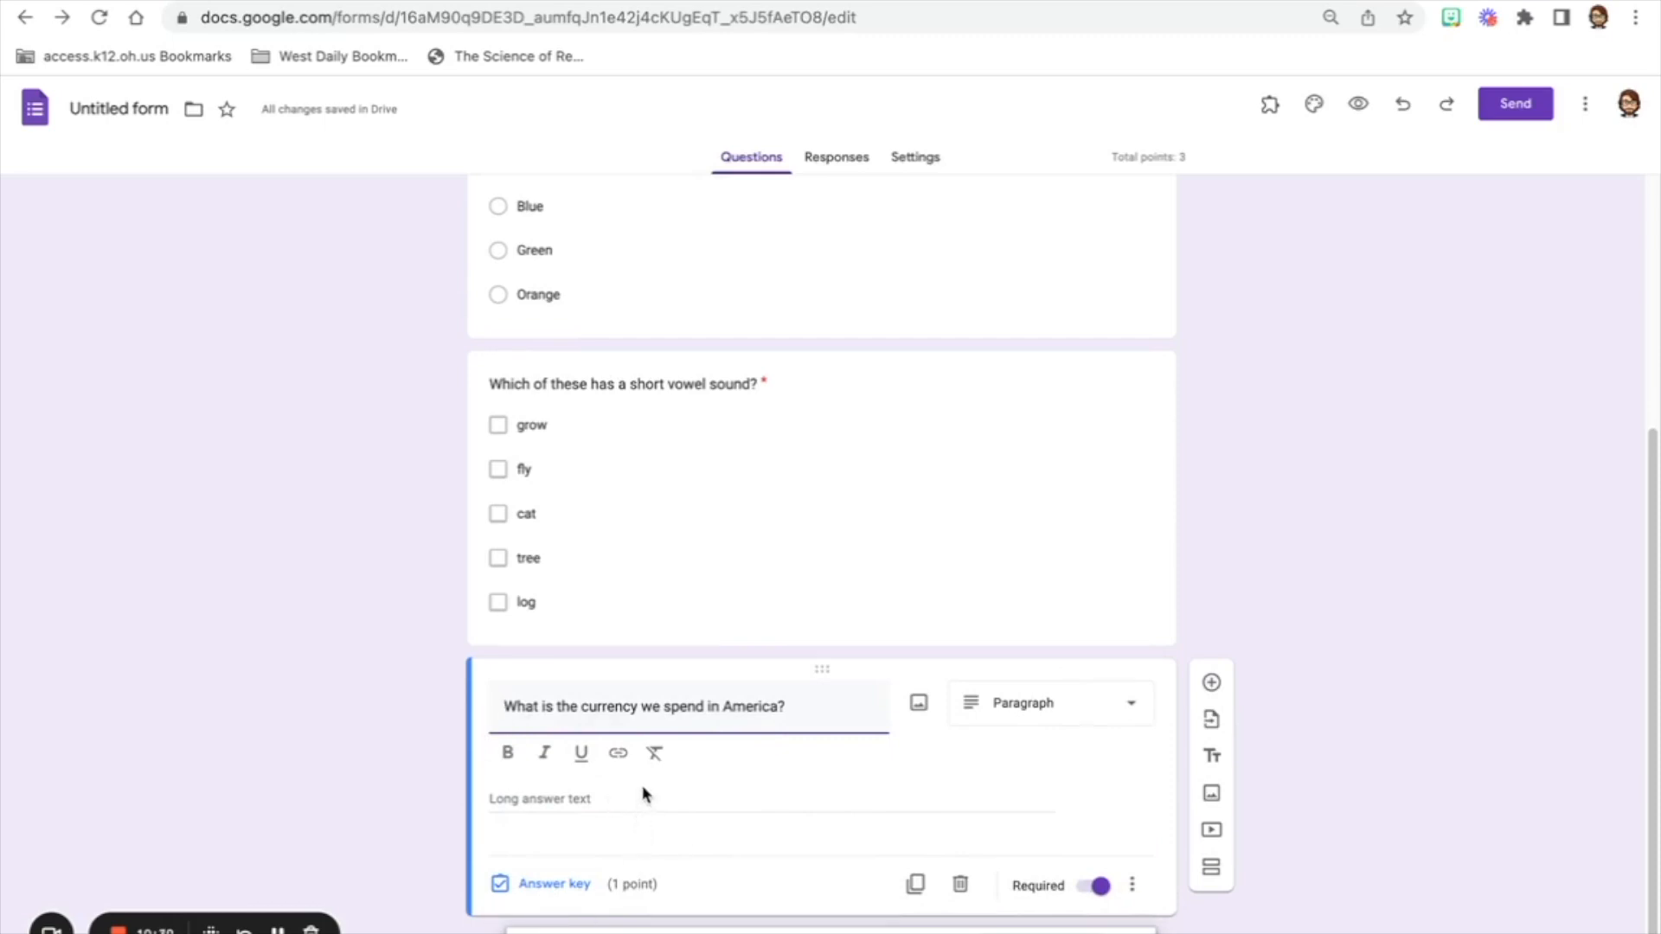
Set the currency question's type to Multiple choice
drag(1656, 464, 1639, 277)
scroll(1639, 276, down, 3)
click(802, 789)
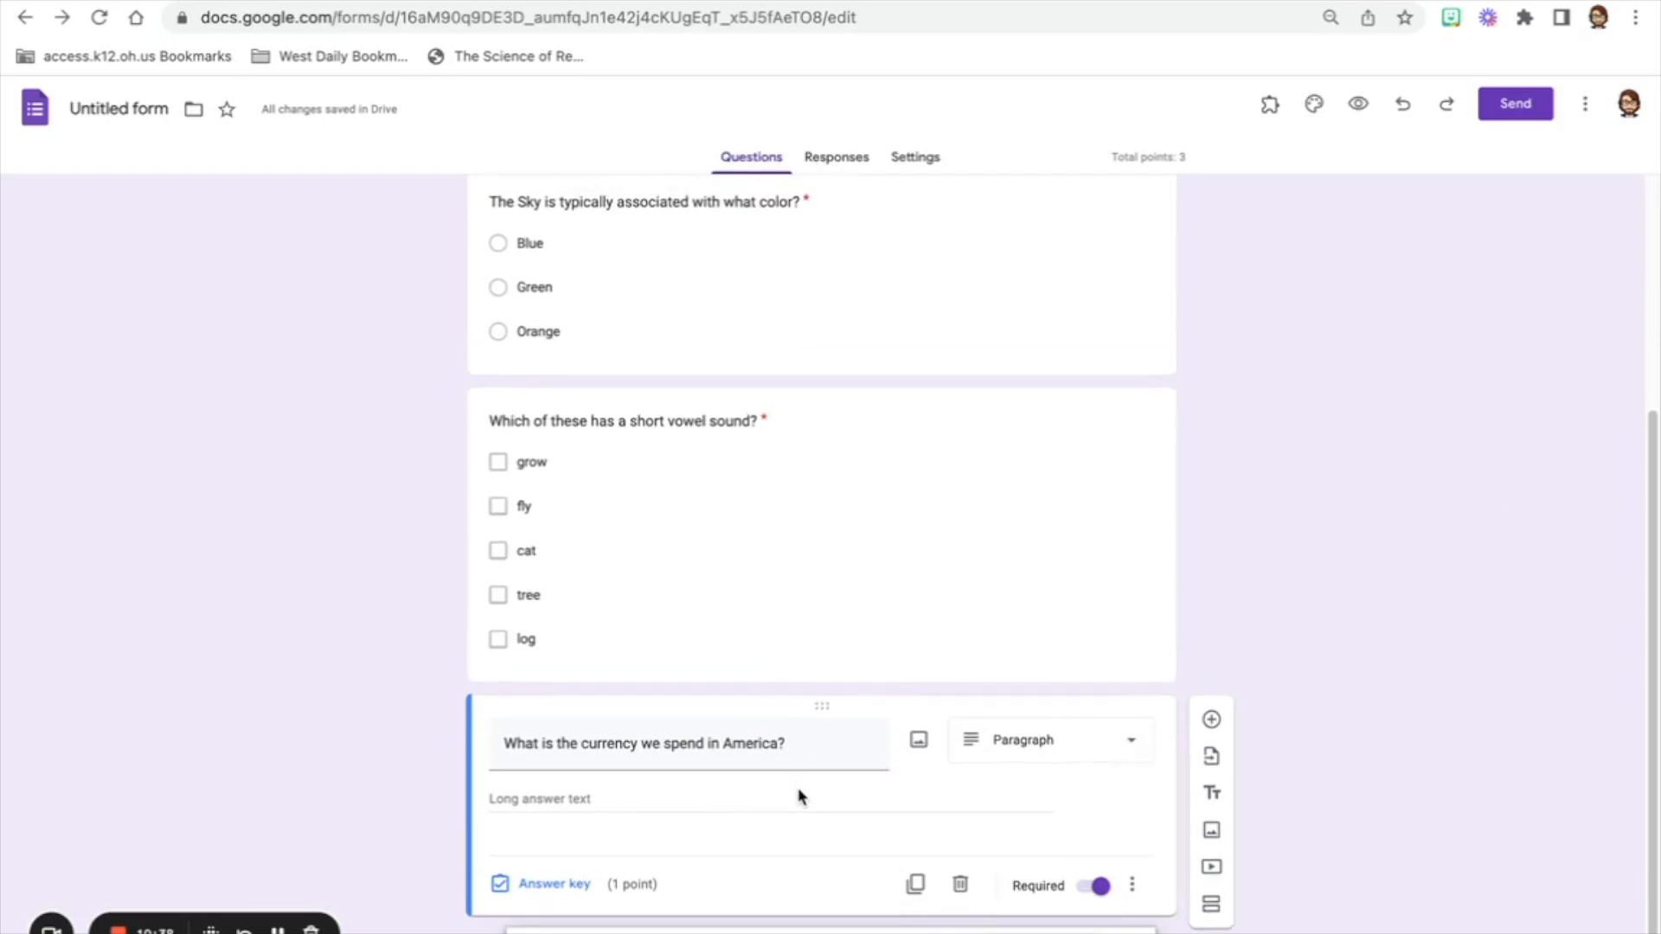
click(1088, 763)
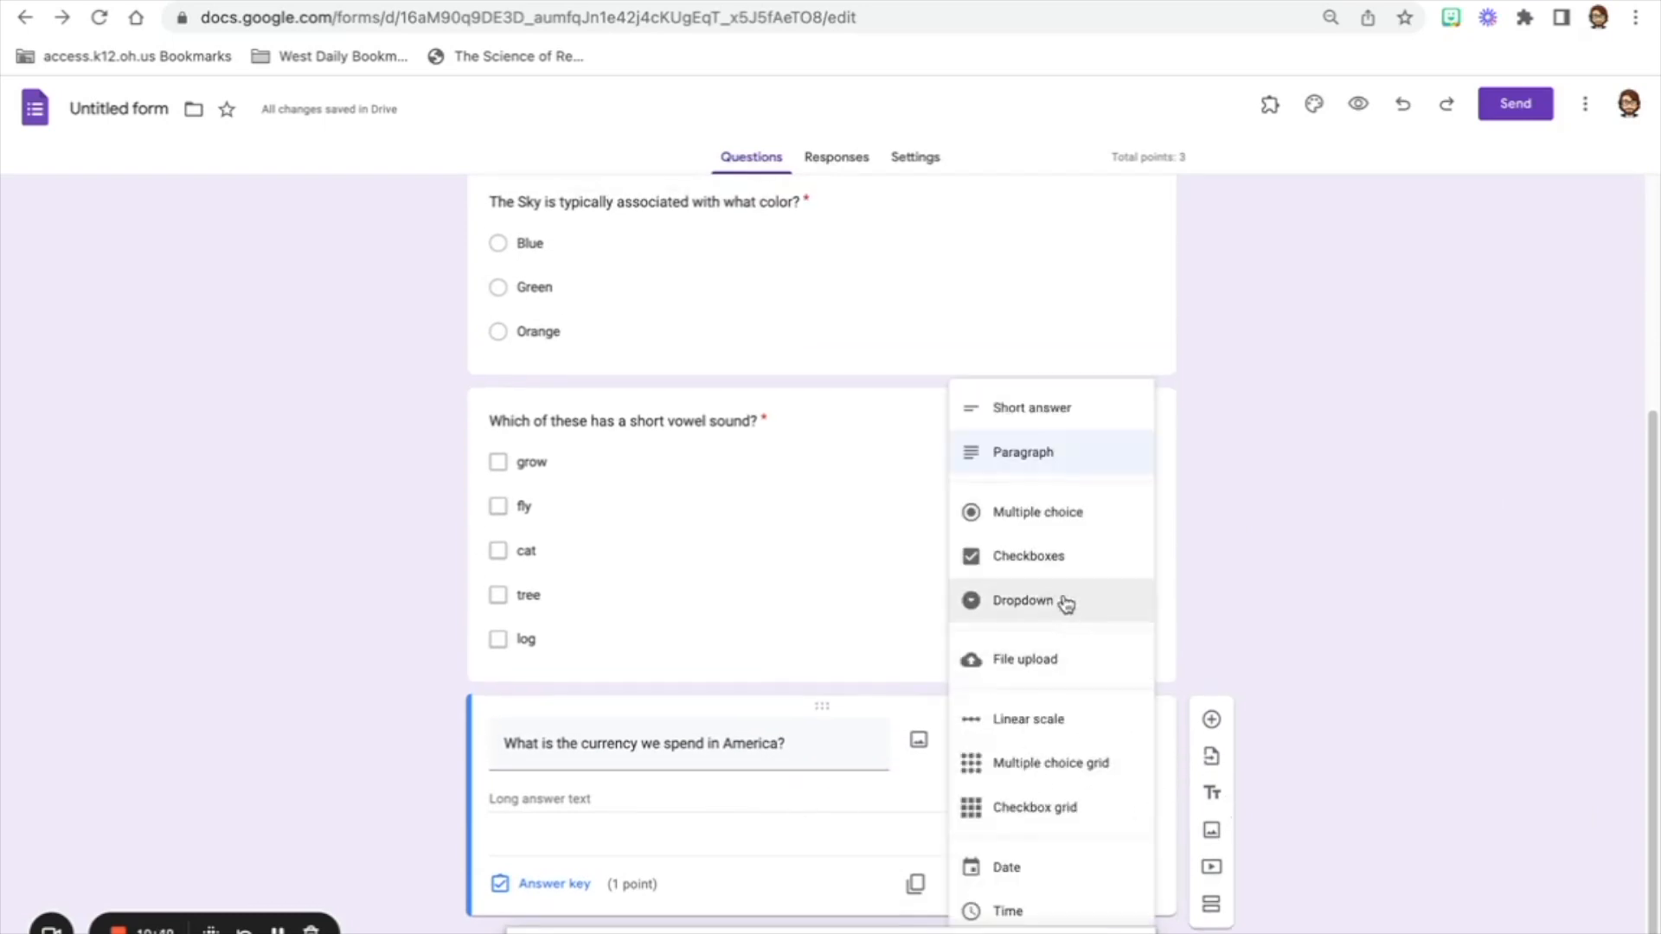
click(1032, 514)
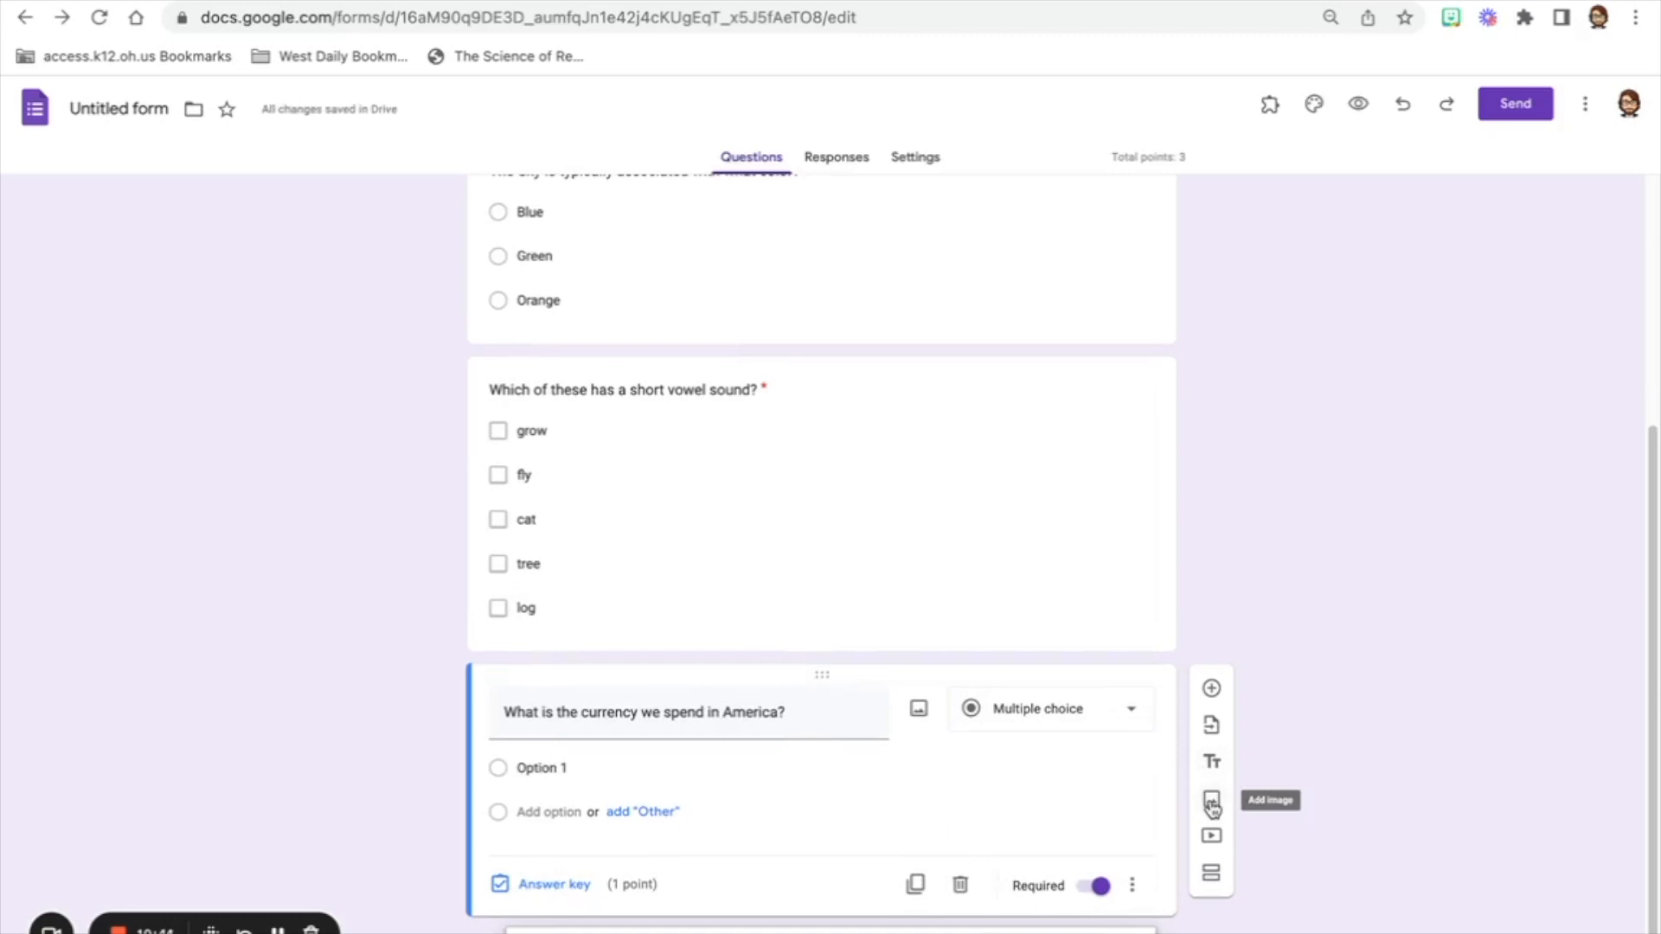
Insert an image of the light-coloured puppy on grass below the currency question, using a Google Images search for "dog"
click(1211, 805)
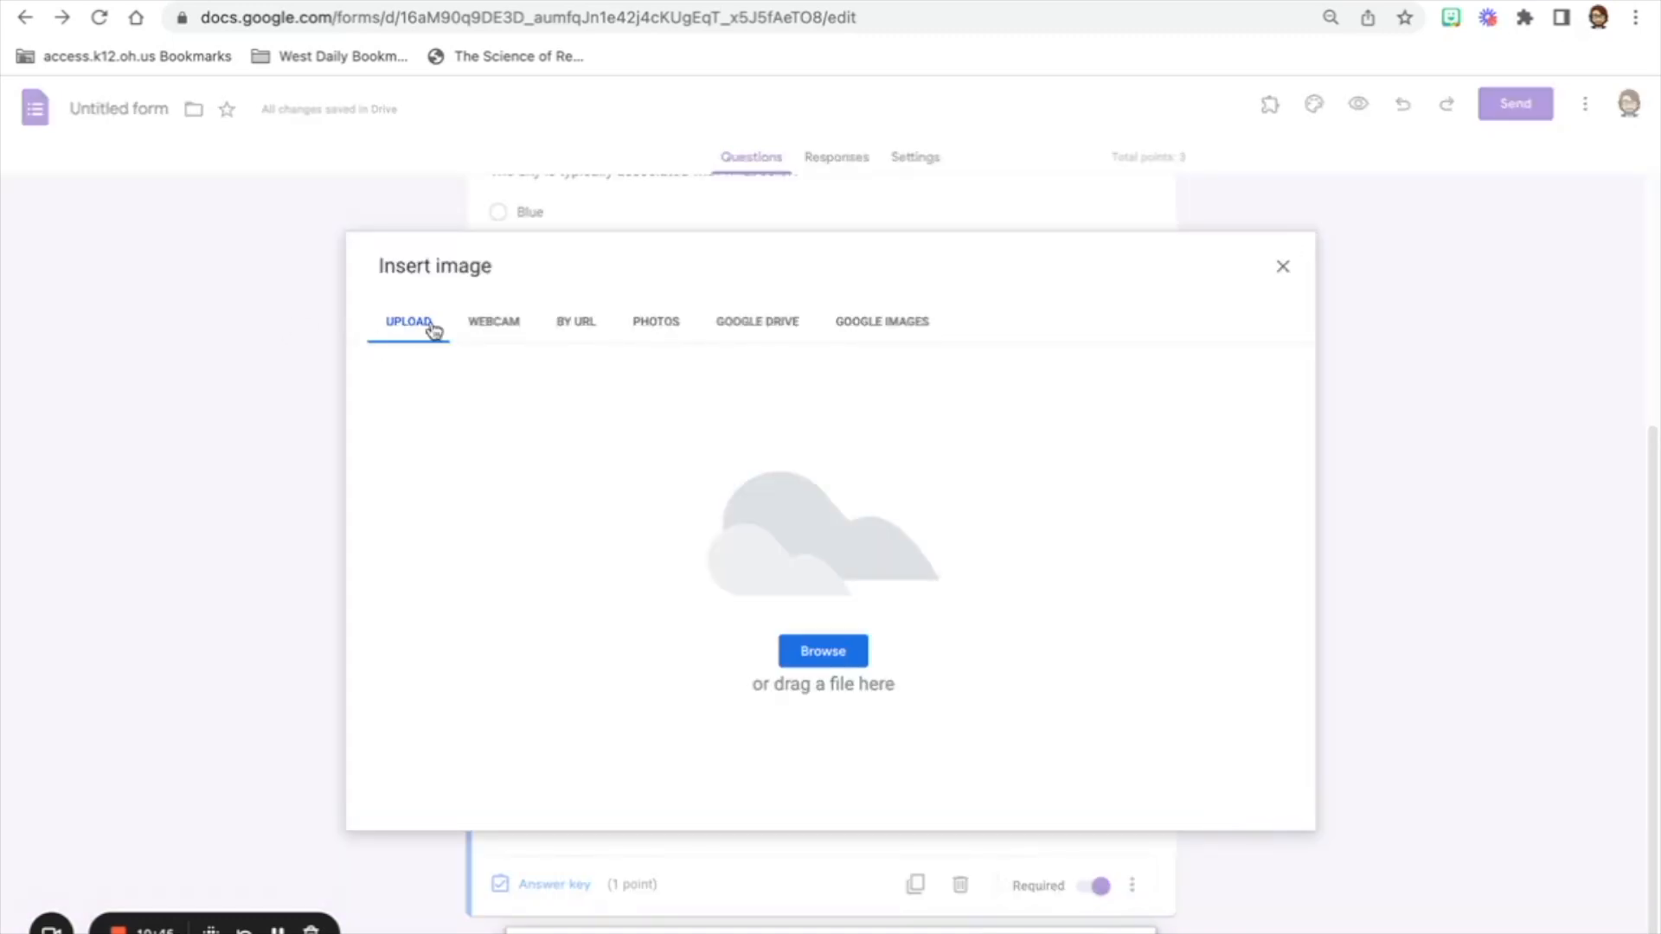
click(577, 330)
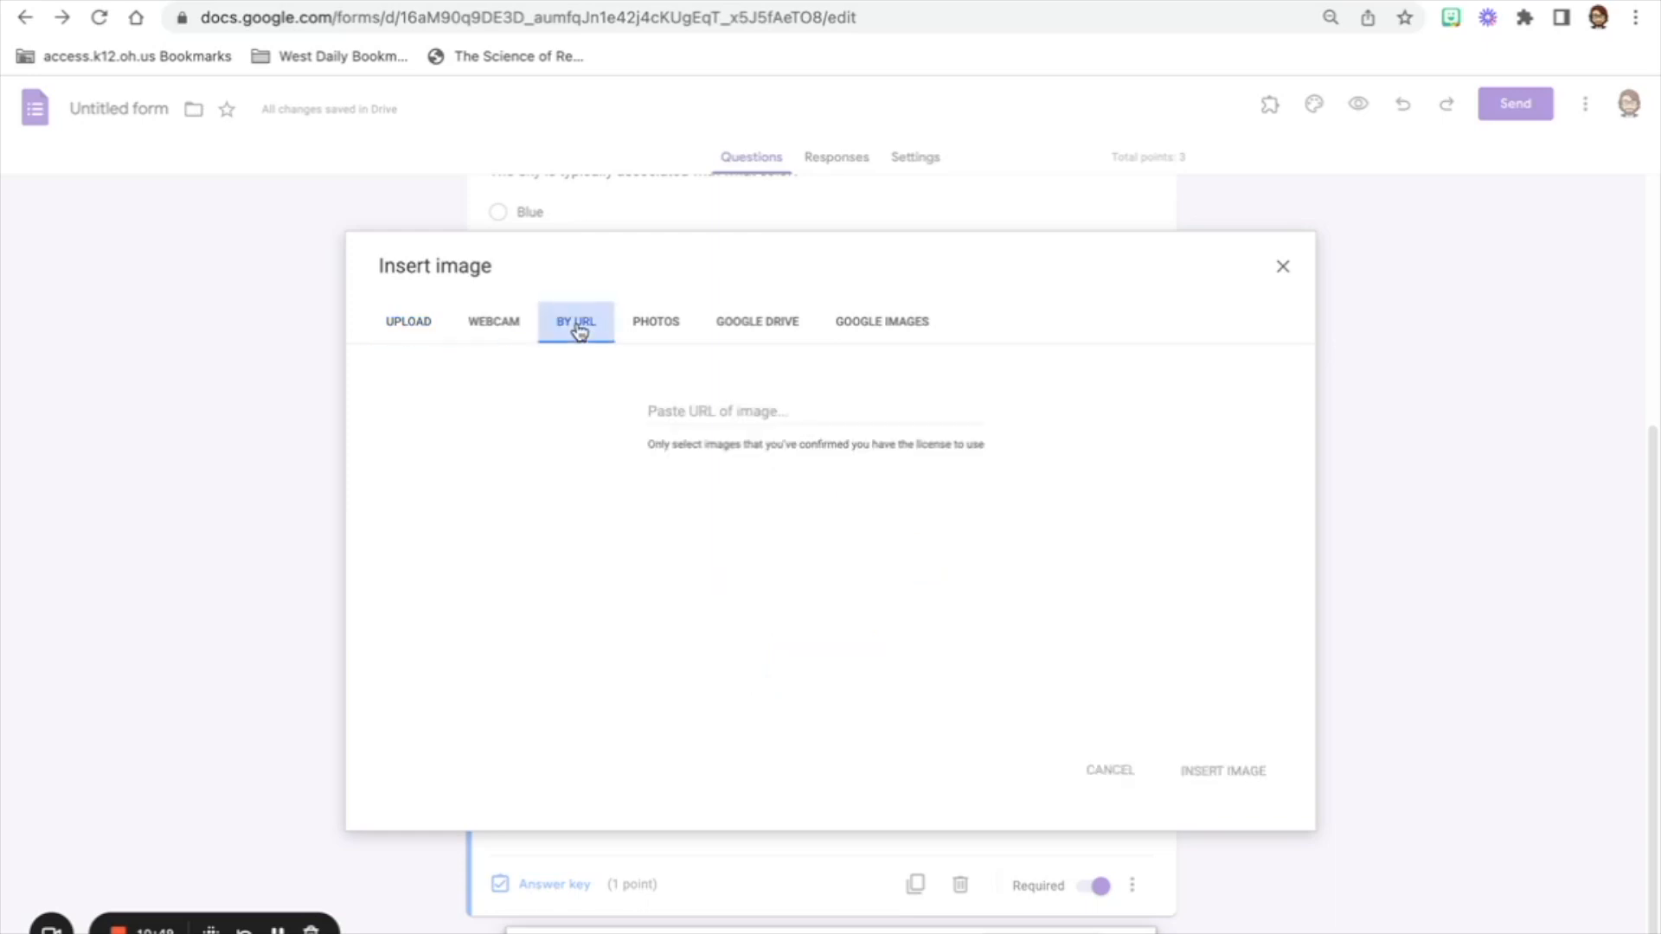
click(645, 336)
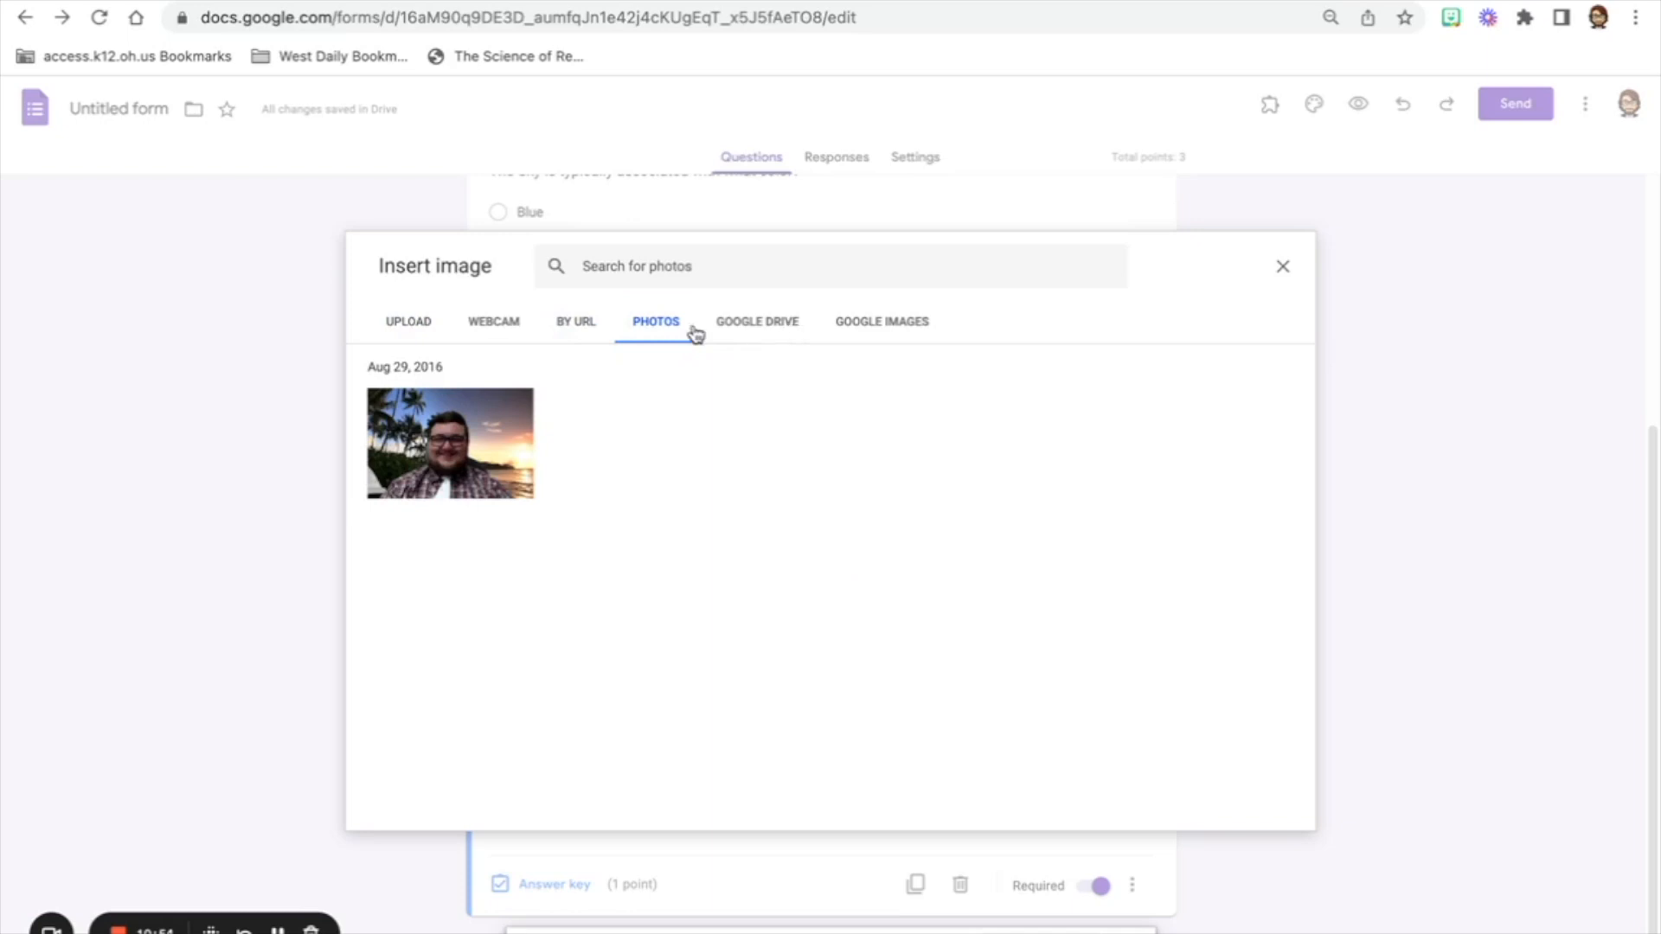
click(779, 334)
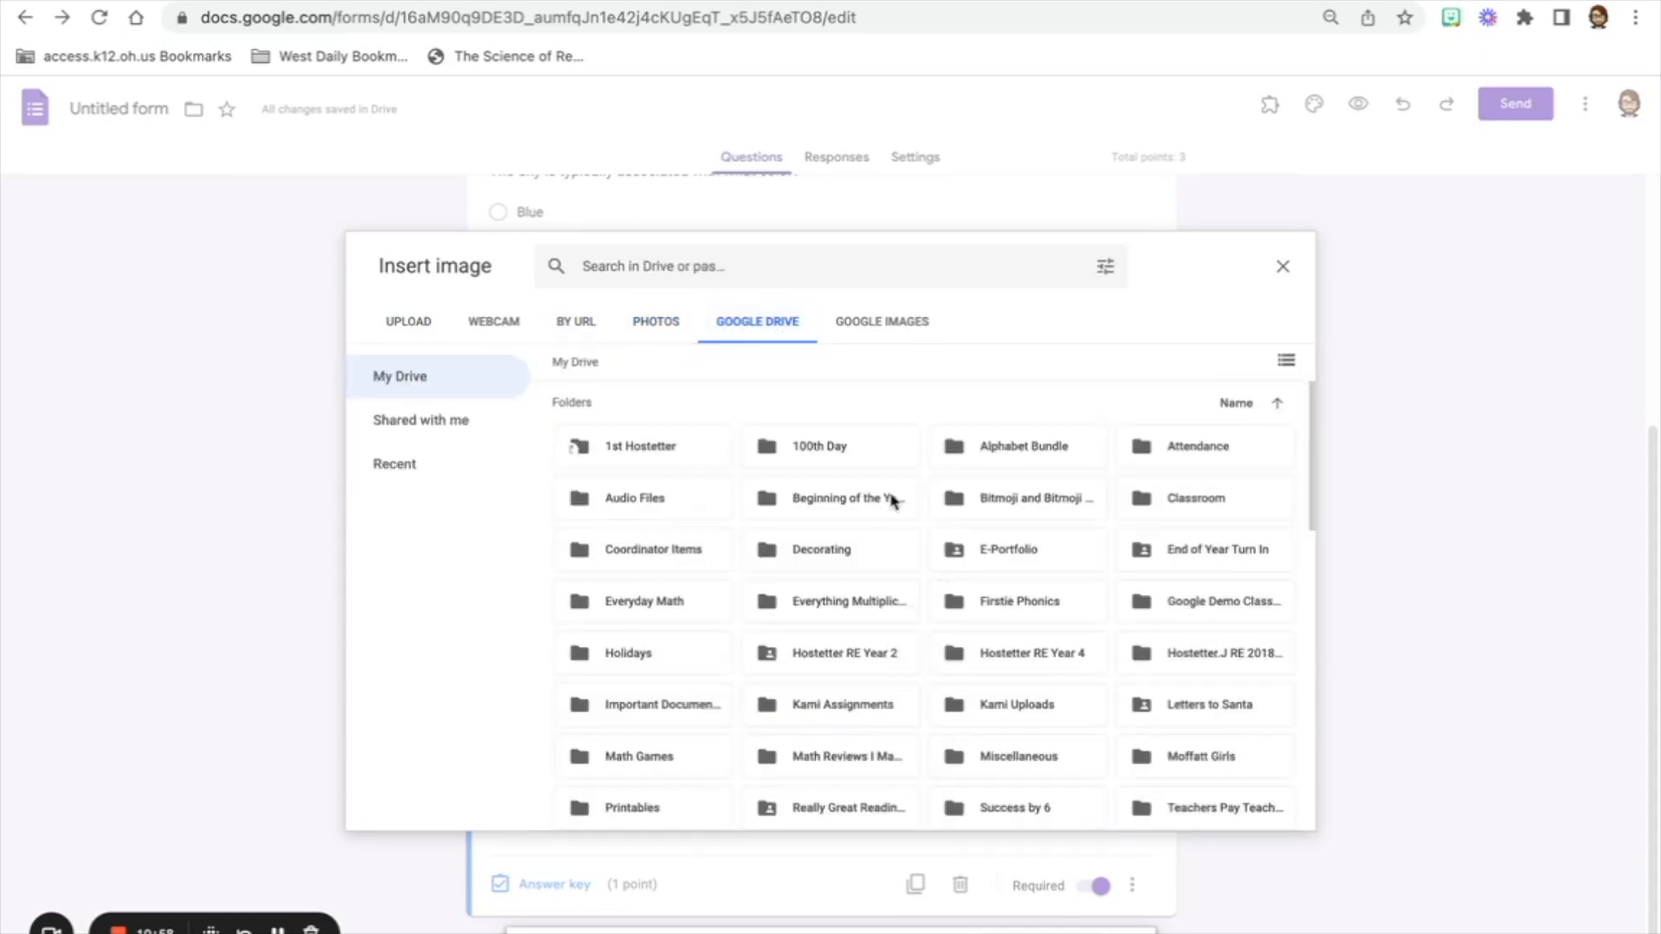
click(875, 334)
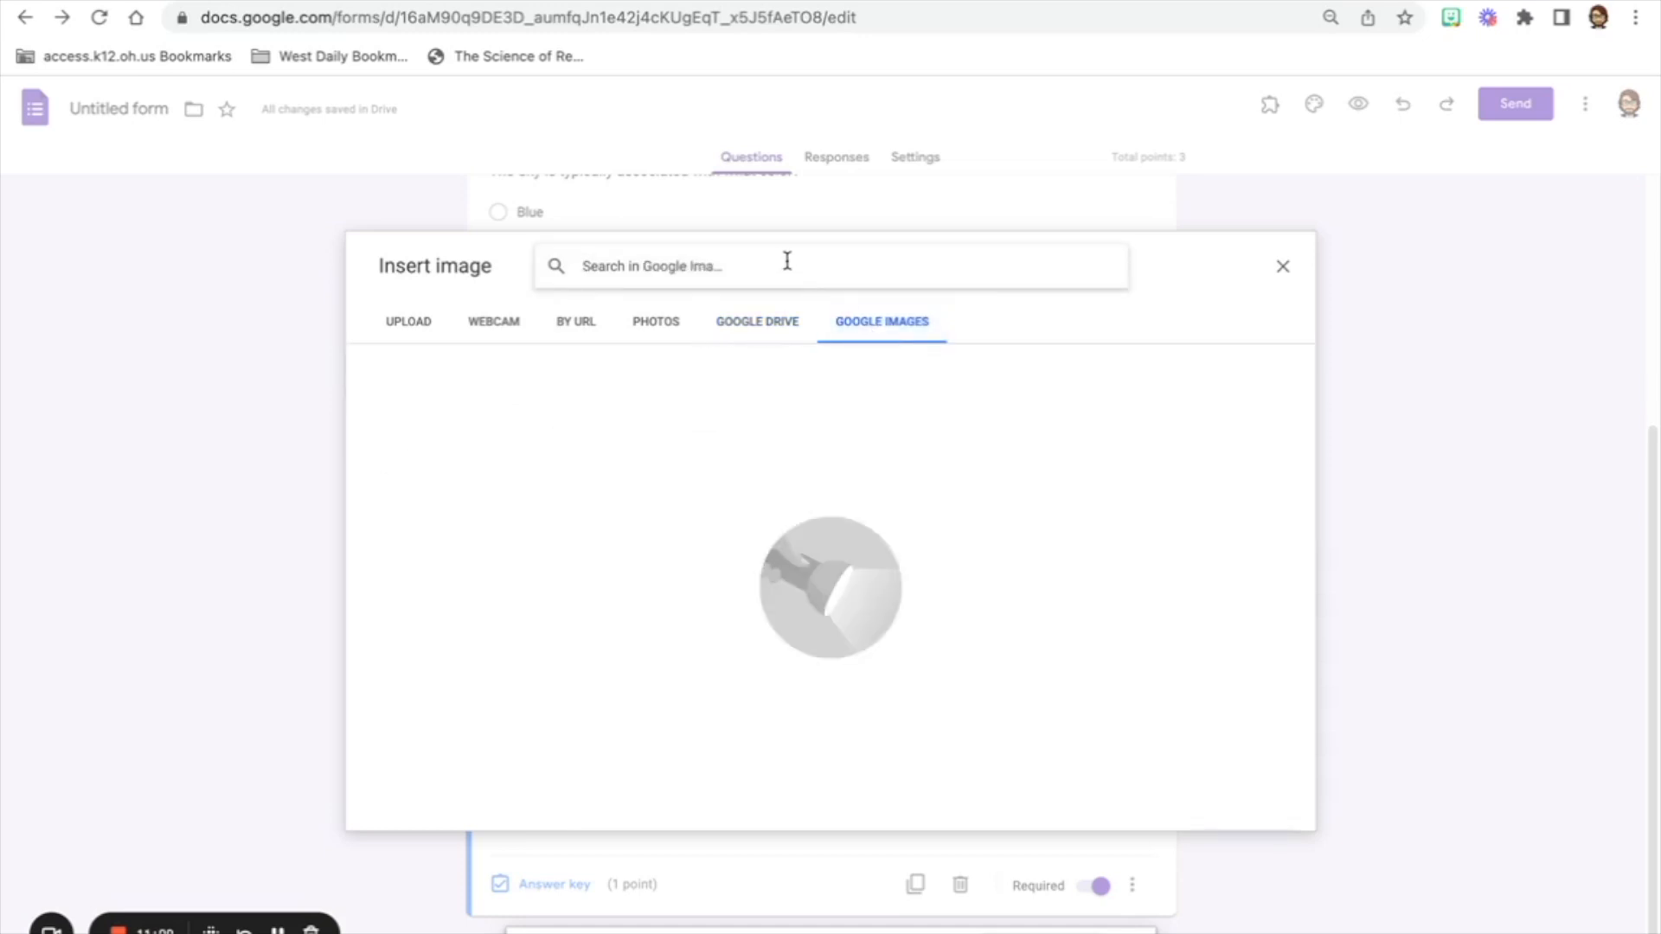
text(dog)
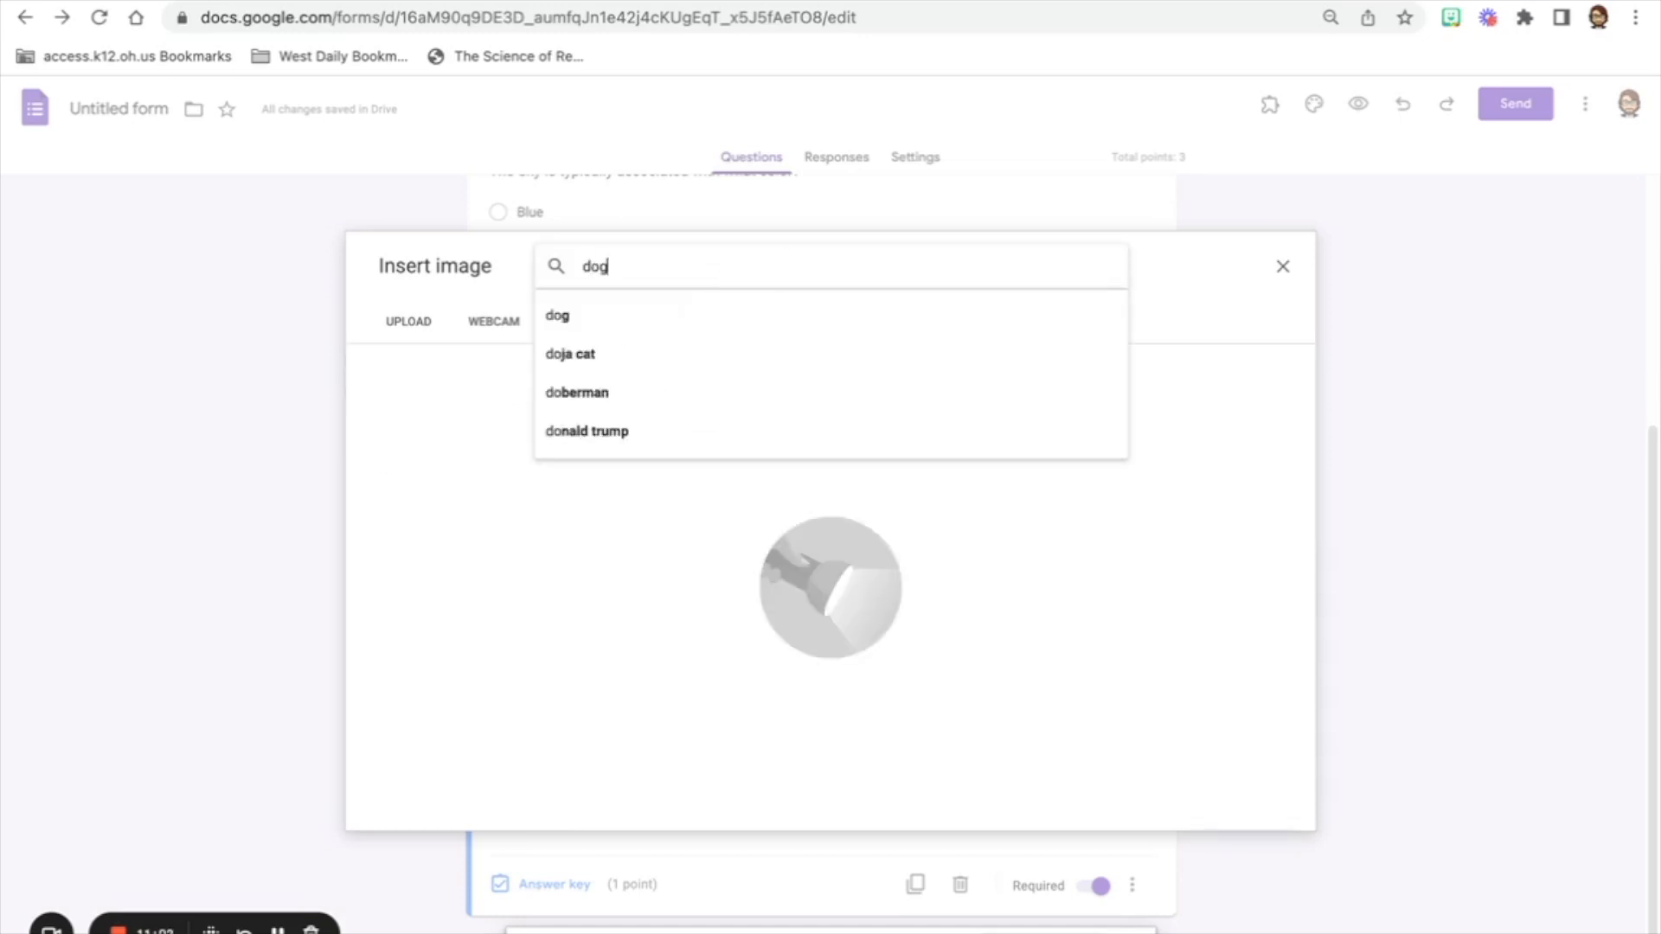
key(Return)
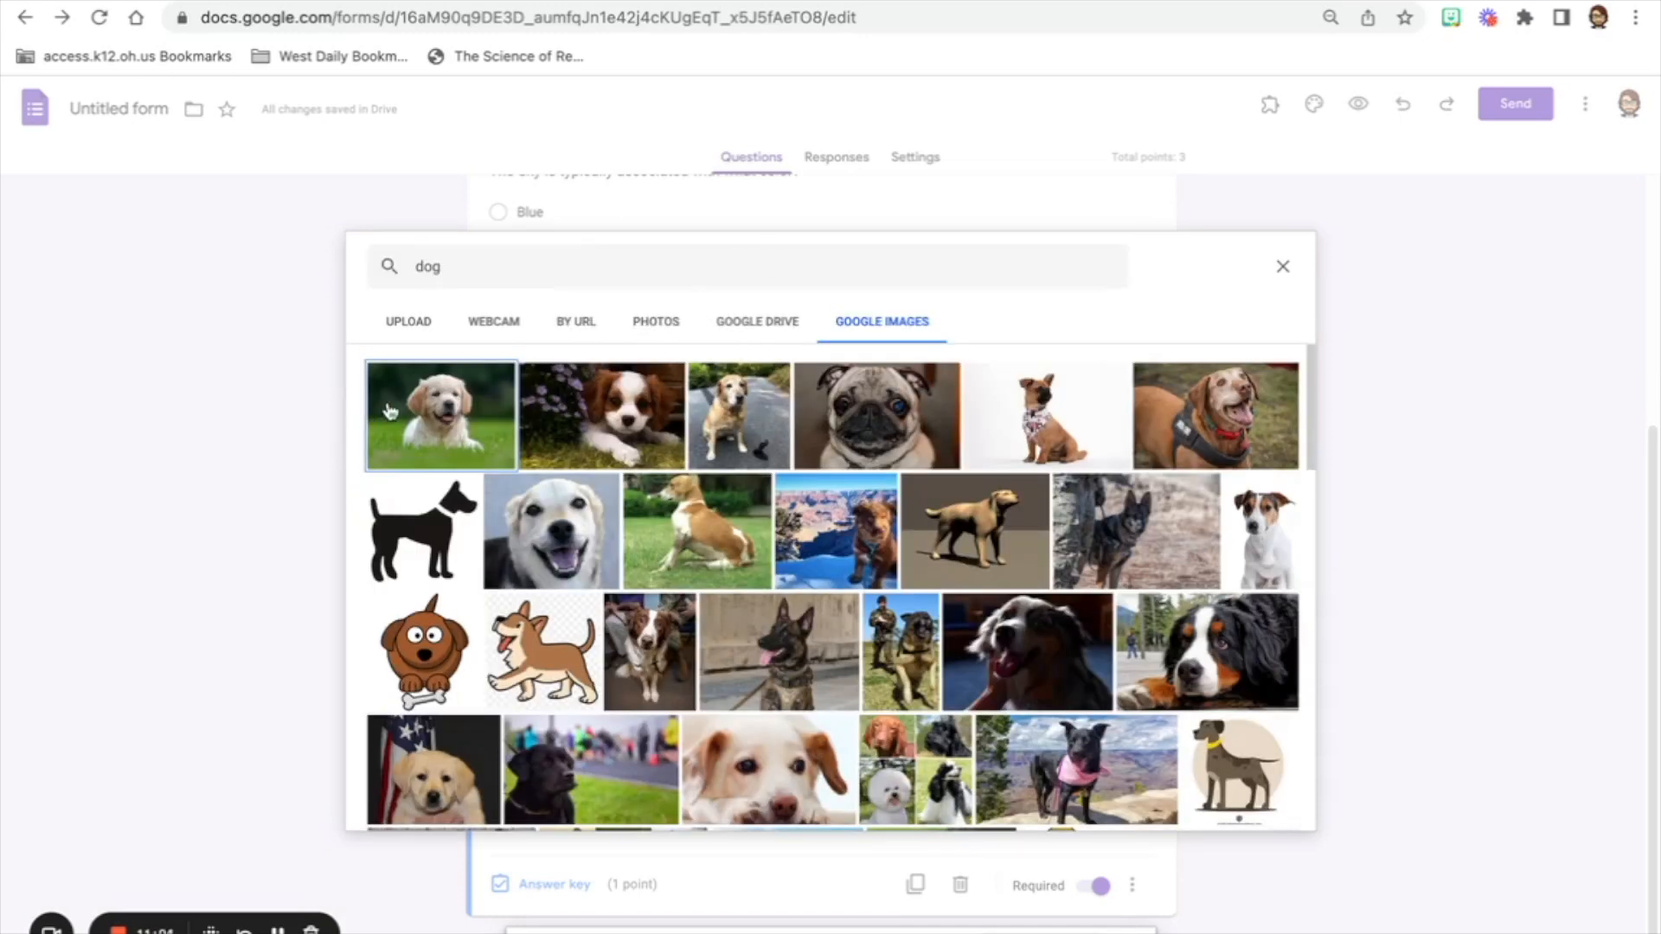
click(451, 439)
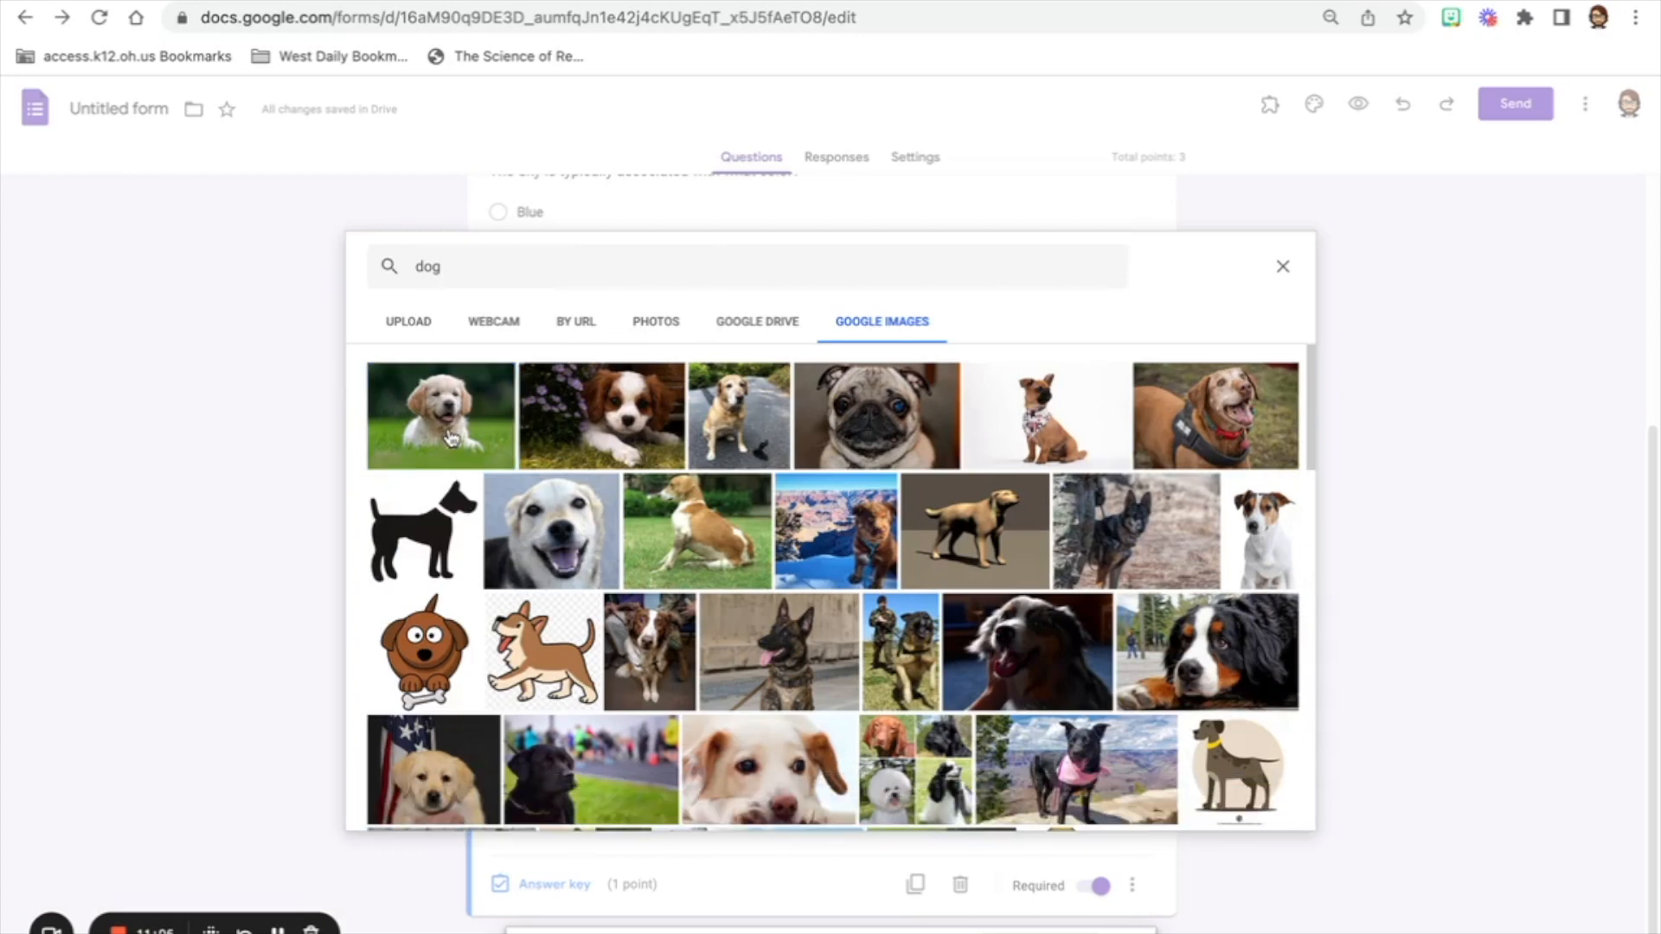
click(450, 439)
click(1267, 809)
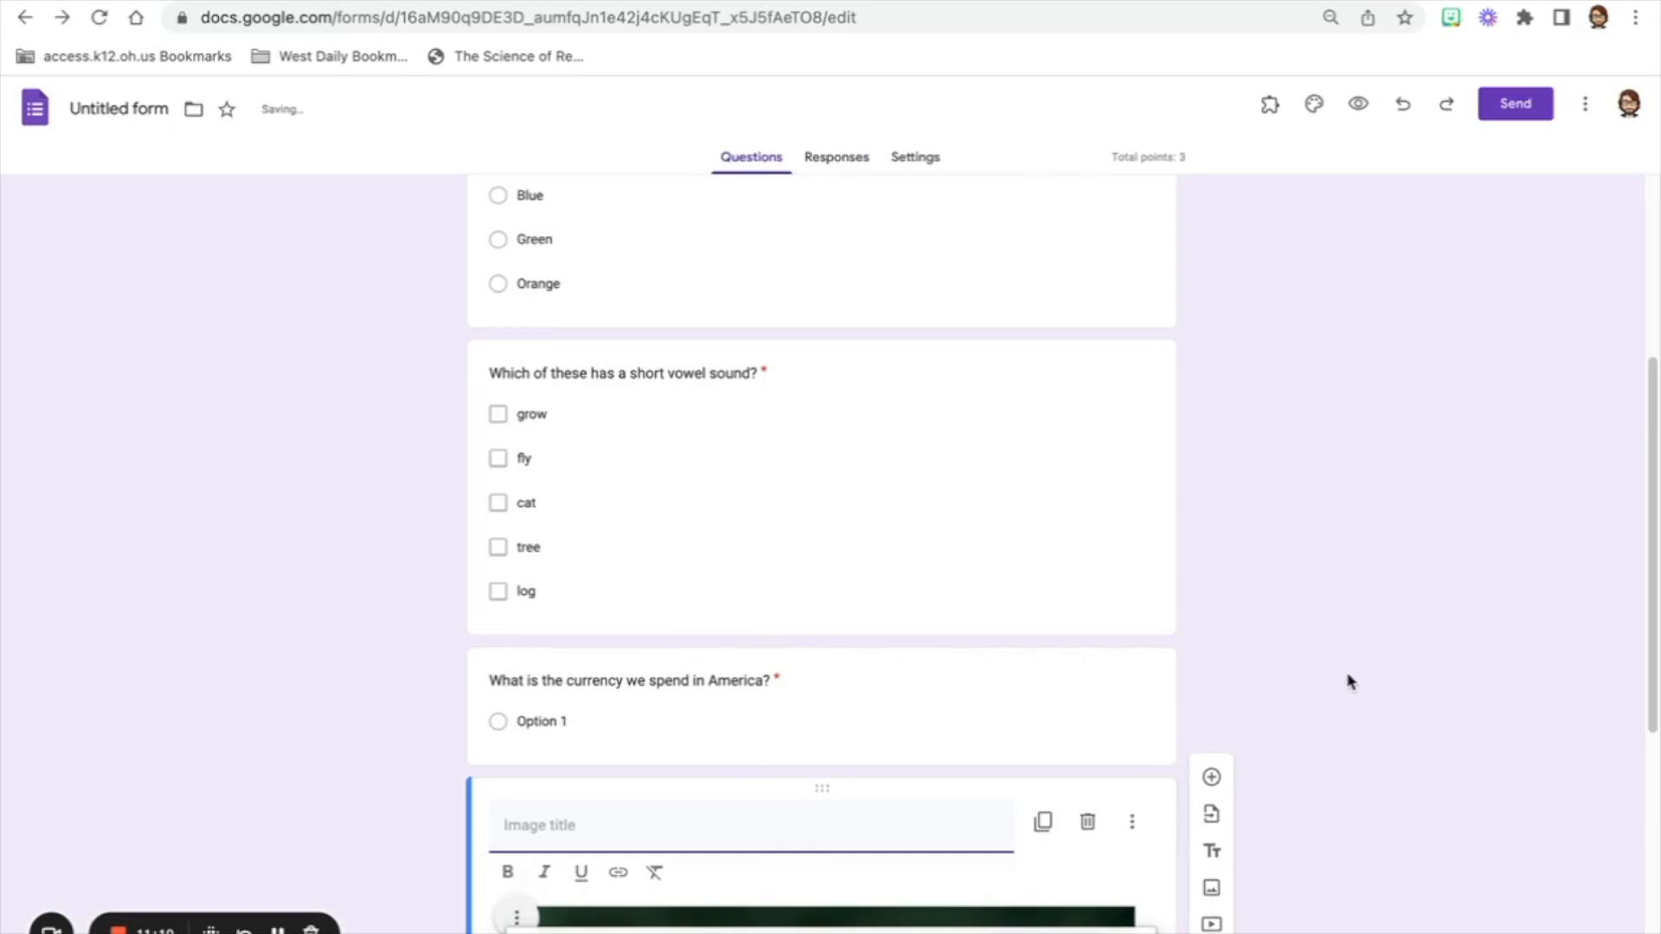
Title the puppy image "What do you see pictured?"
text(What do you see pictured?)
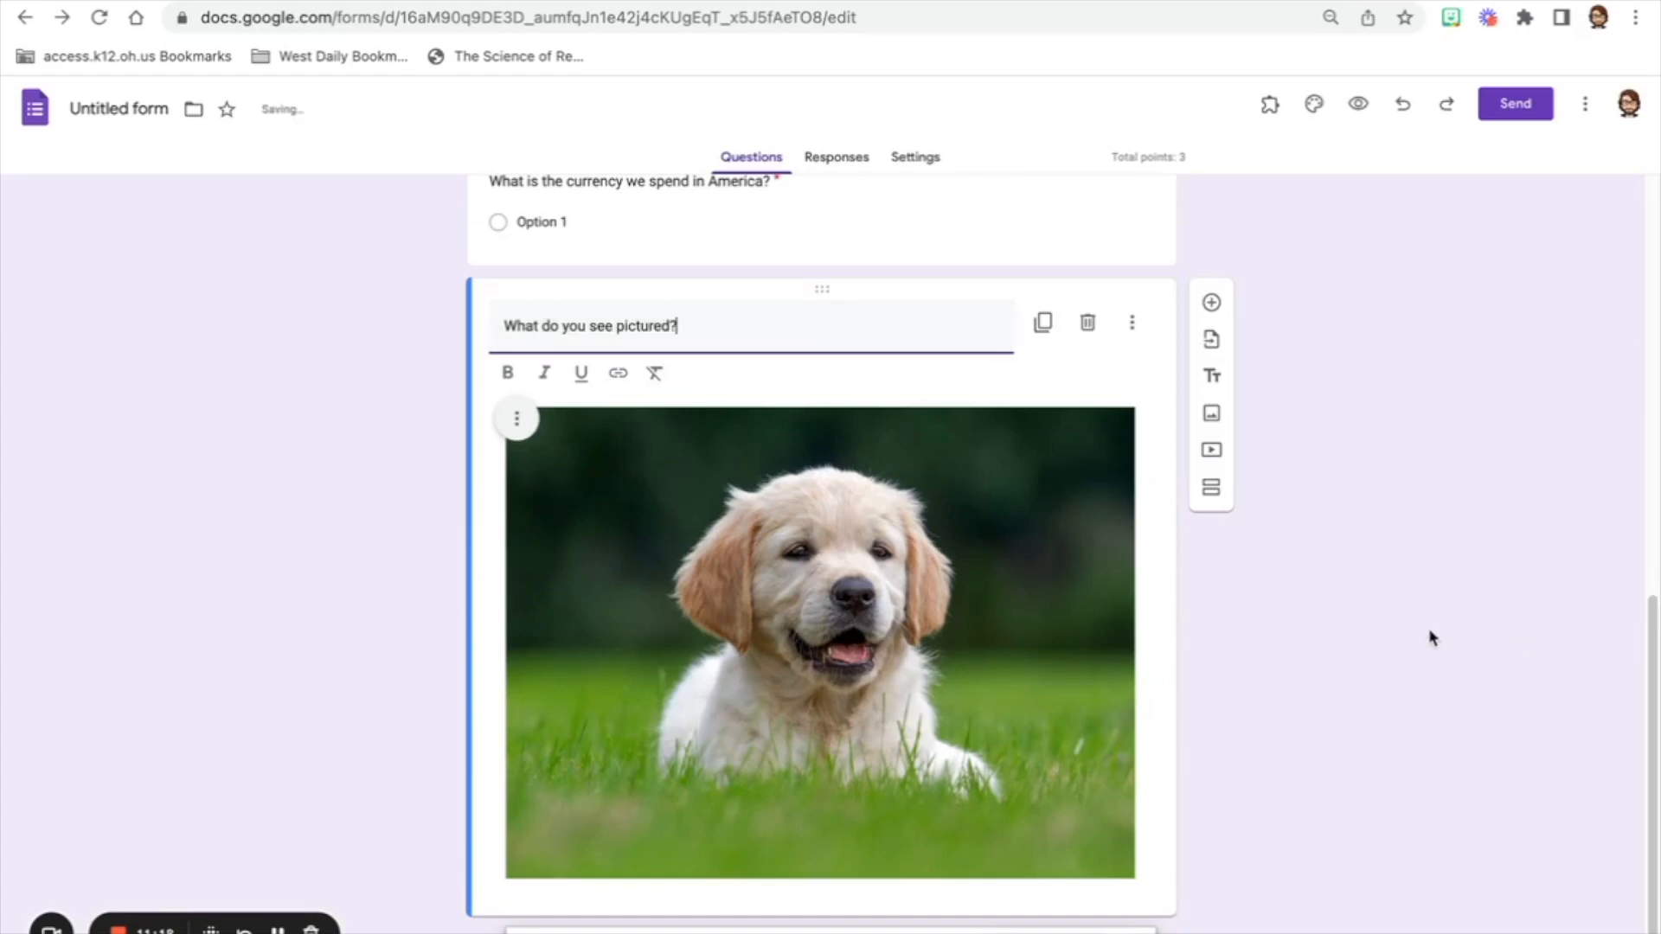
click(1349, 558)
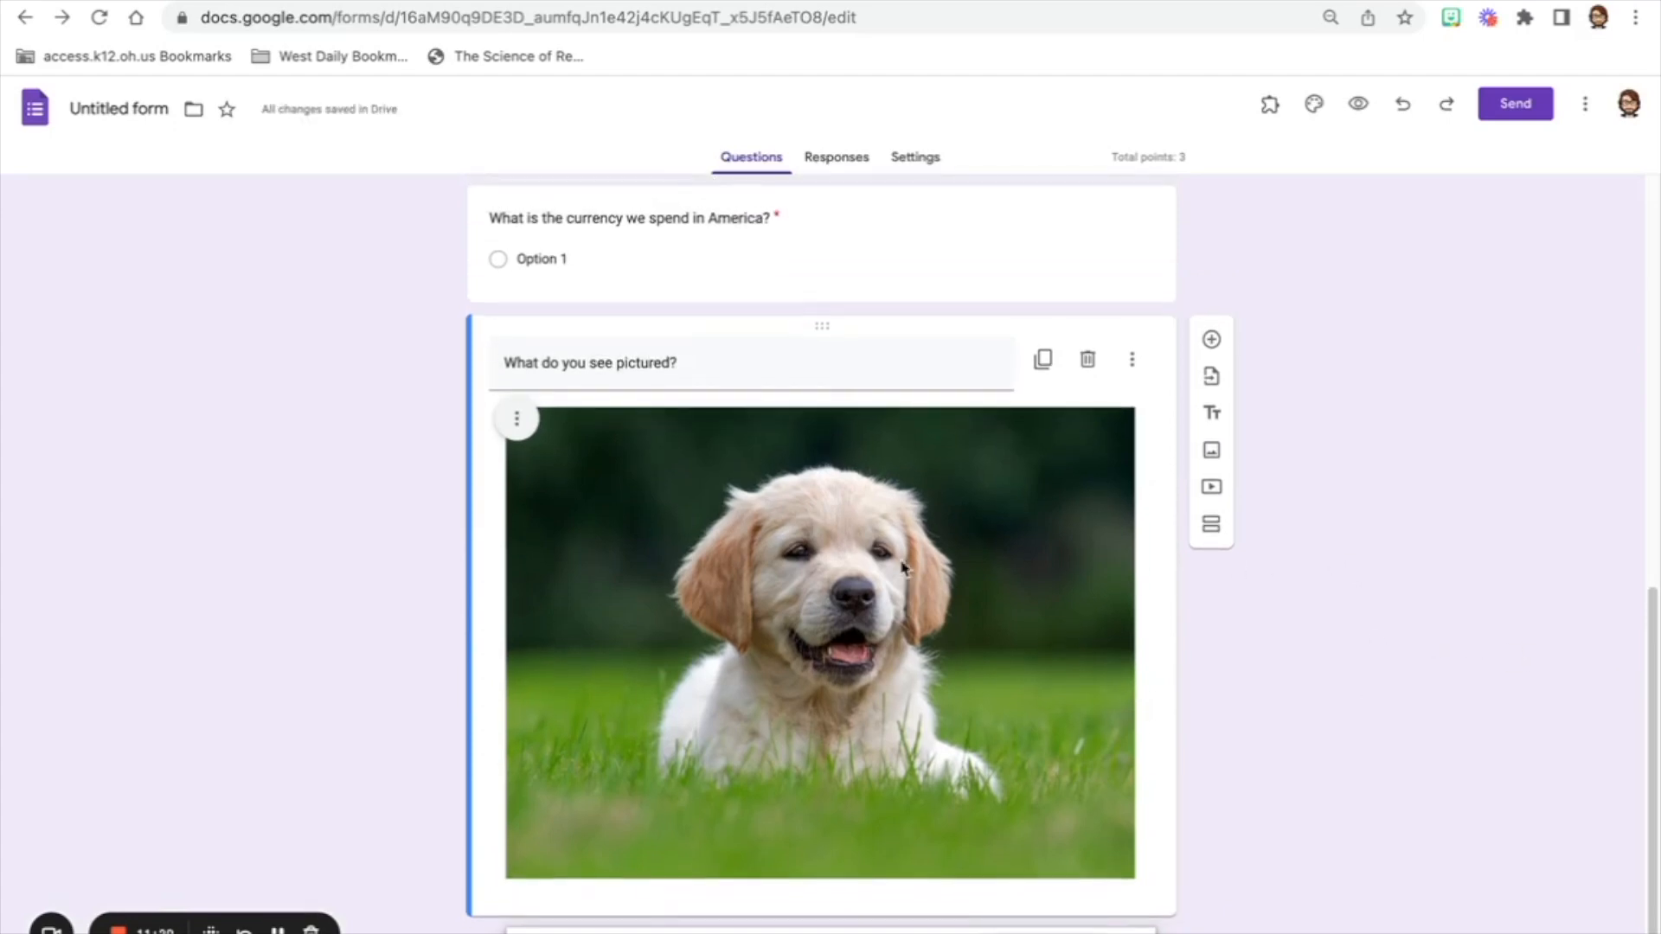
triple_click(660, 372)
click(1306, 690)
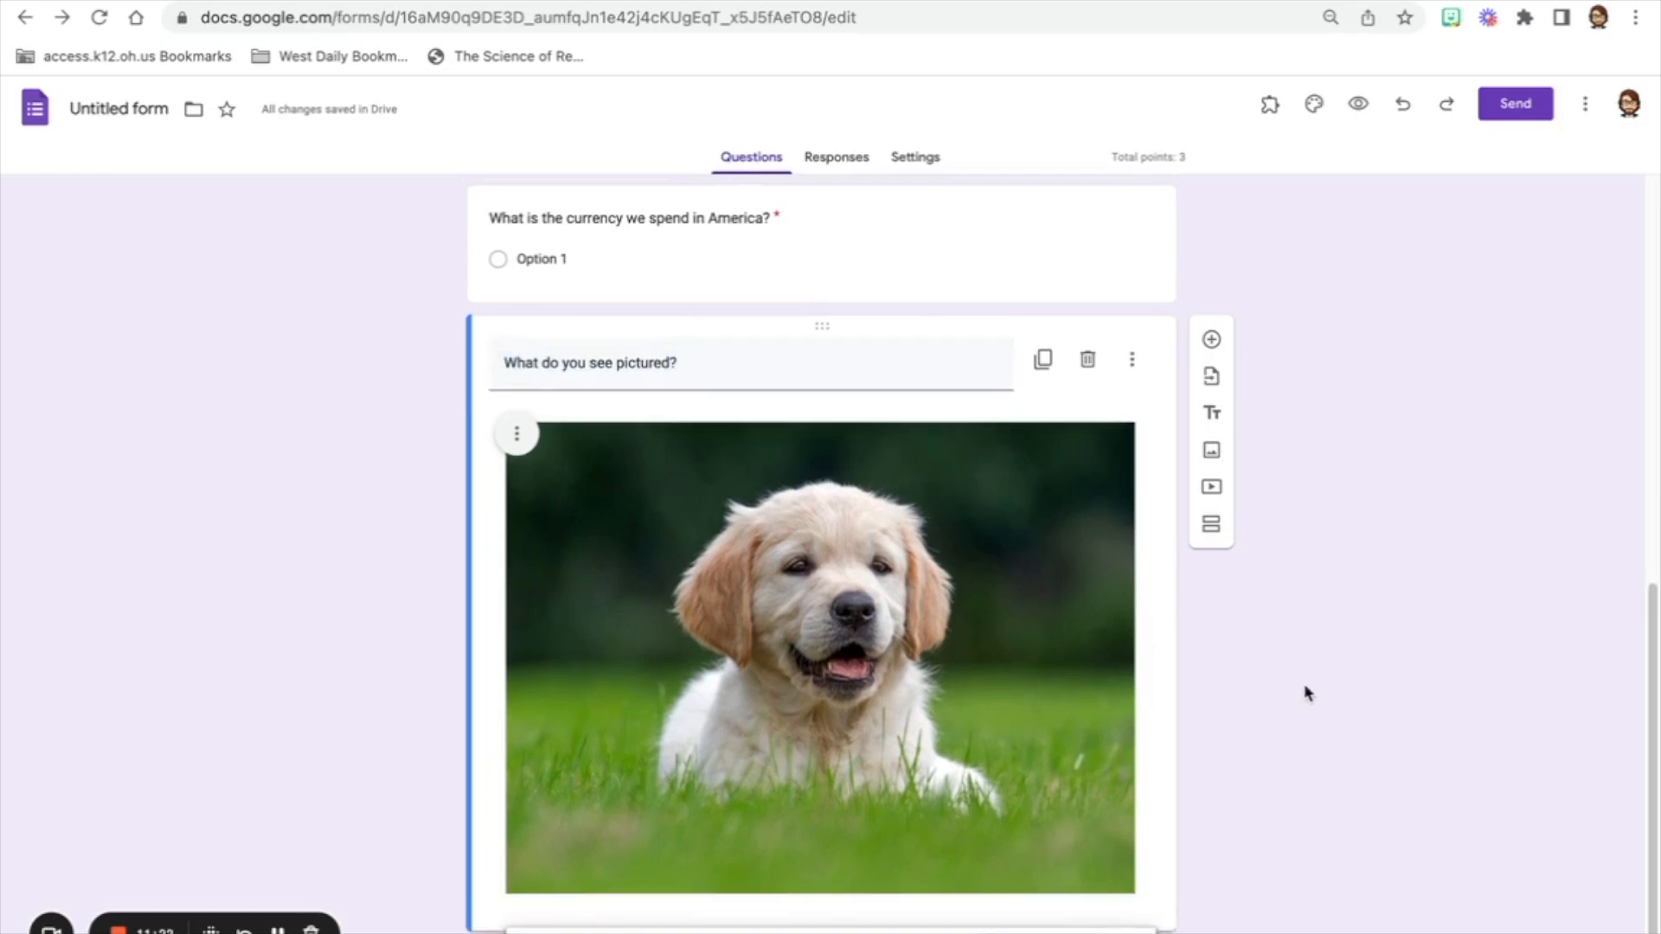
Add a multiple choice question below the puppy image reading "What is pictured?"
click(1211, 339)
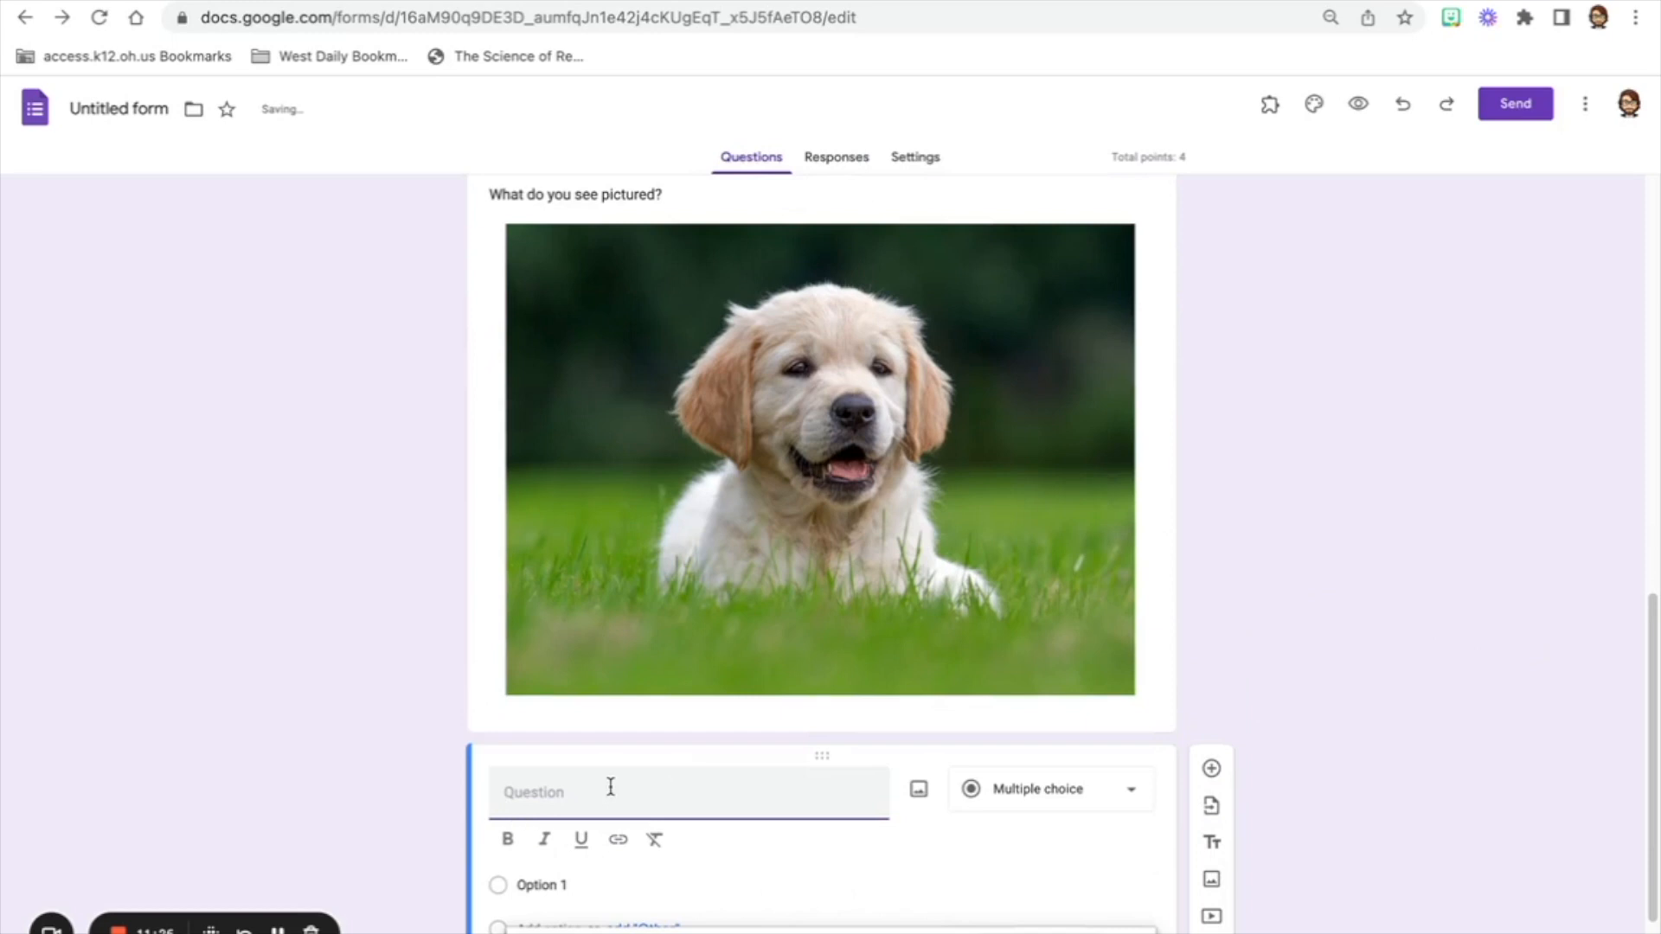
text(What pictured)
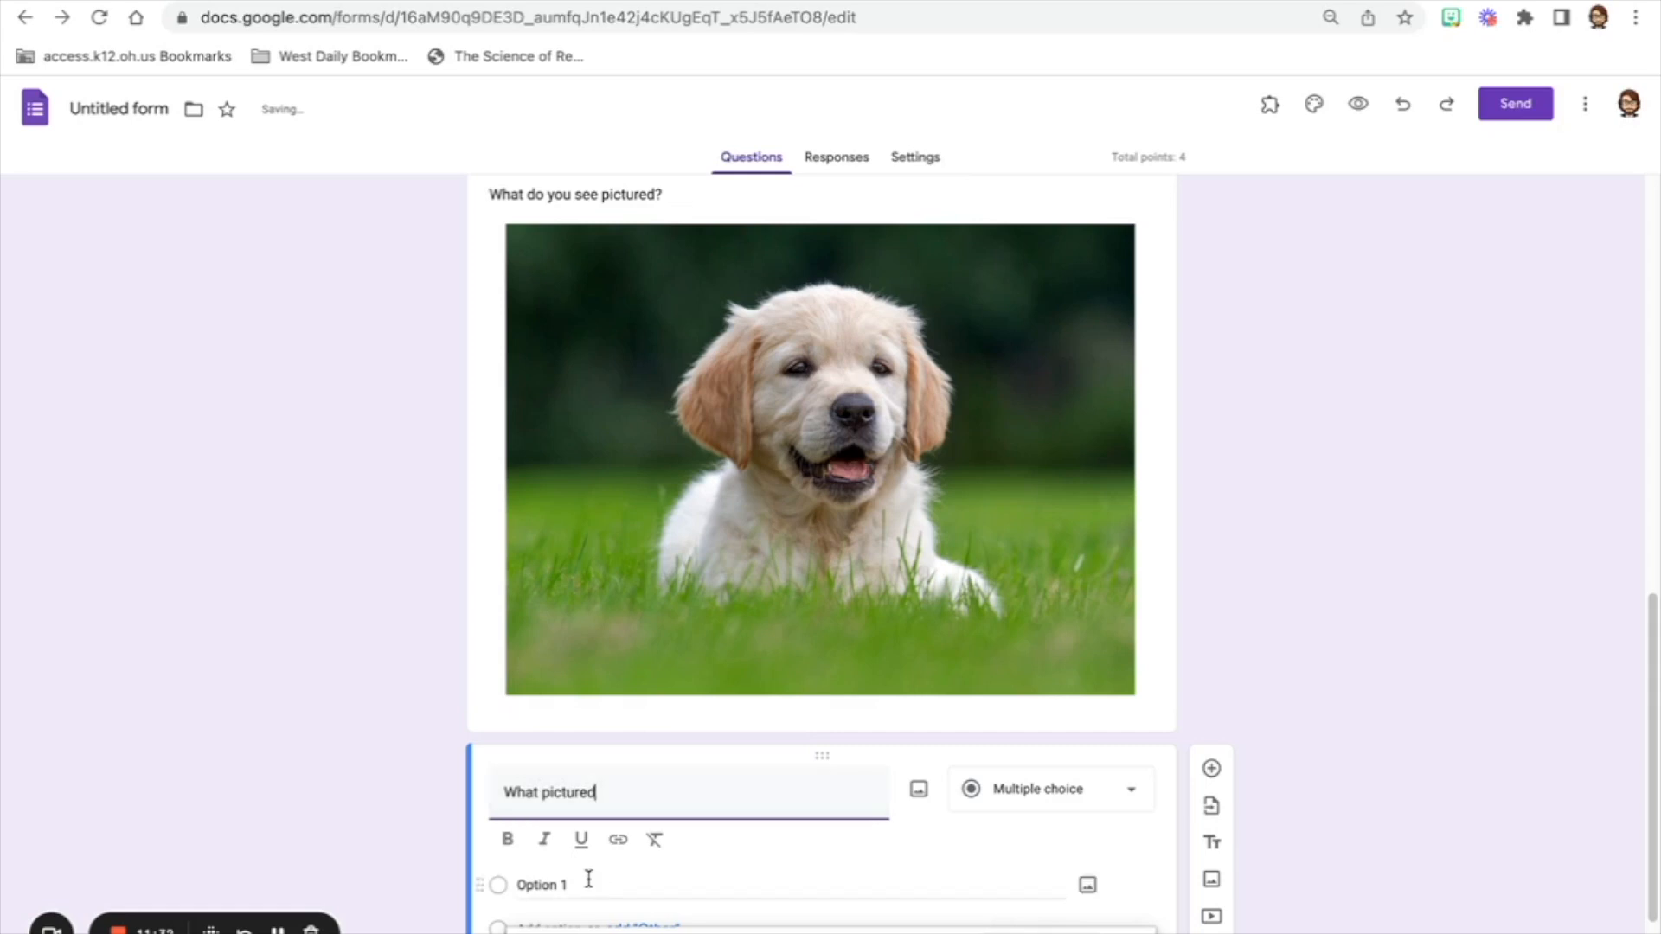
click(1087, 619)
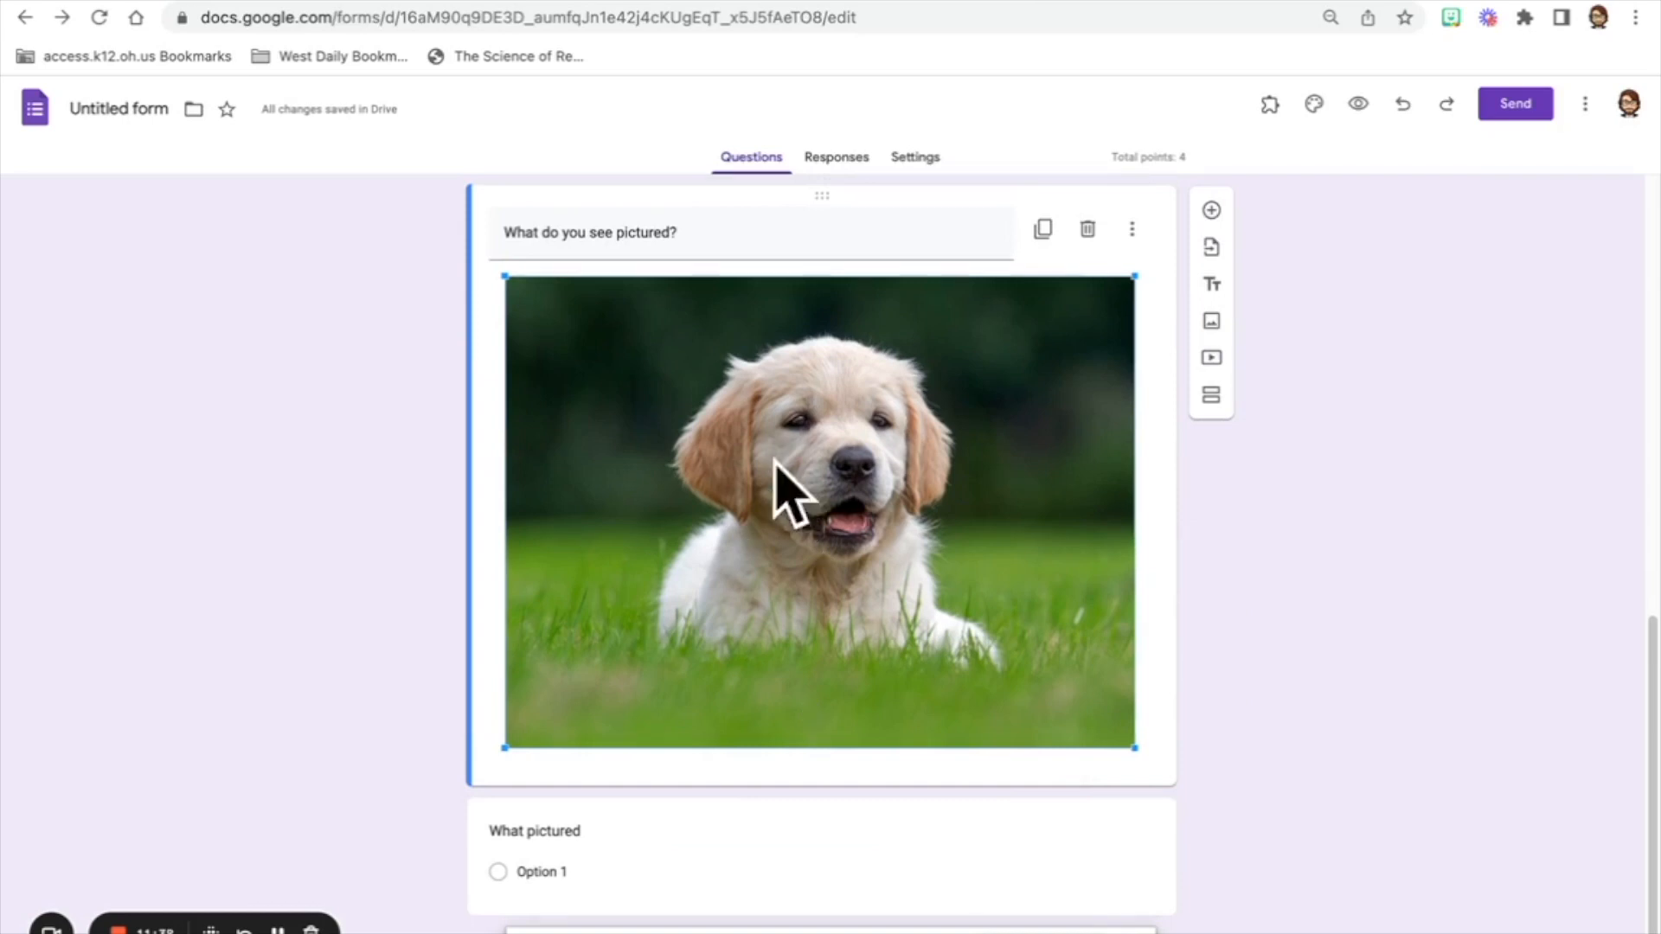
click(604, 870)
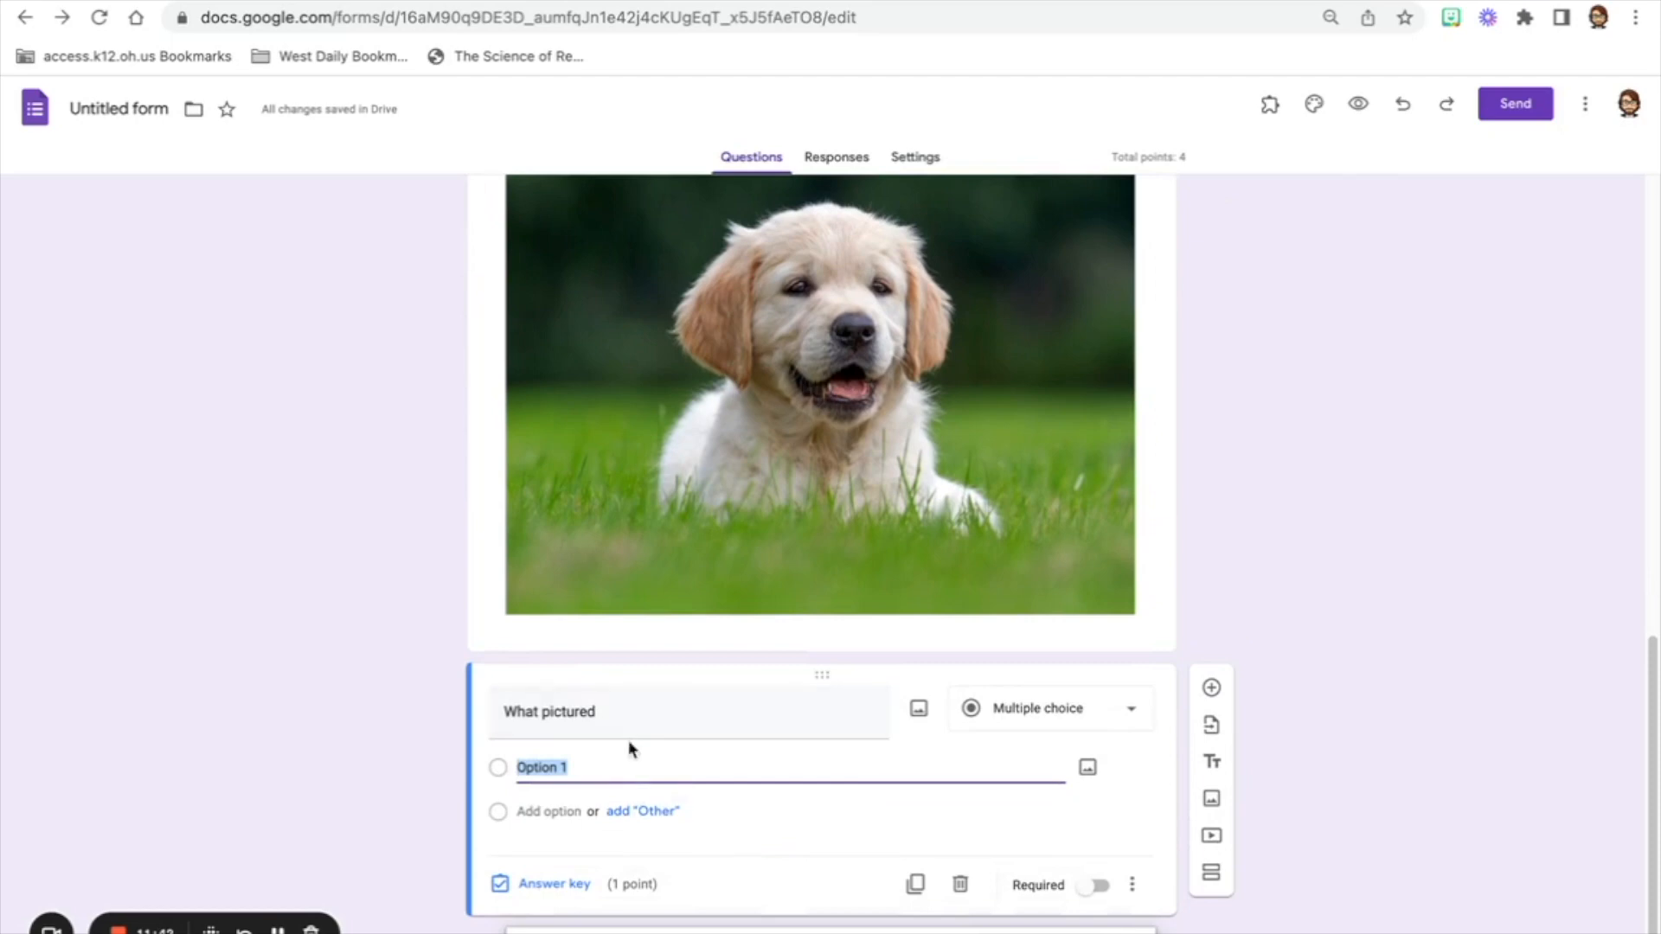
click(541, 712)
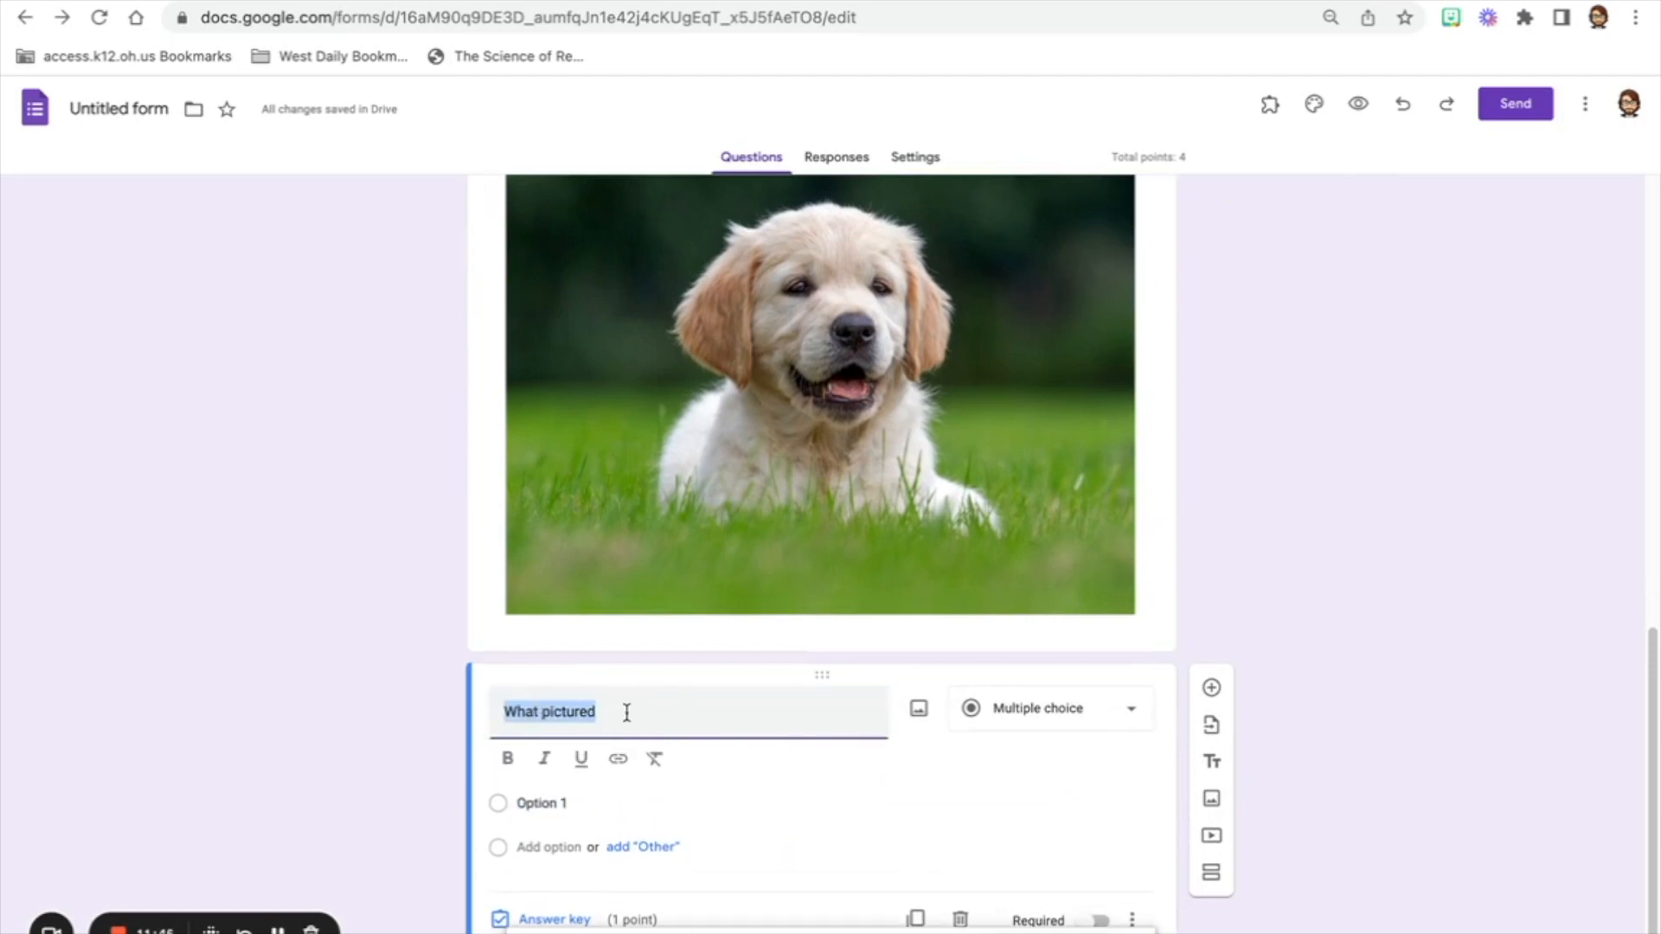
click(545, 711)
text(is)
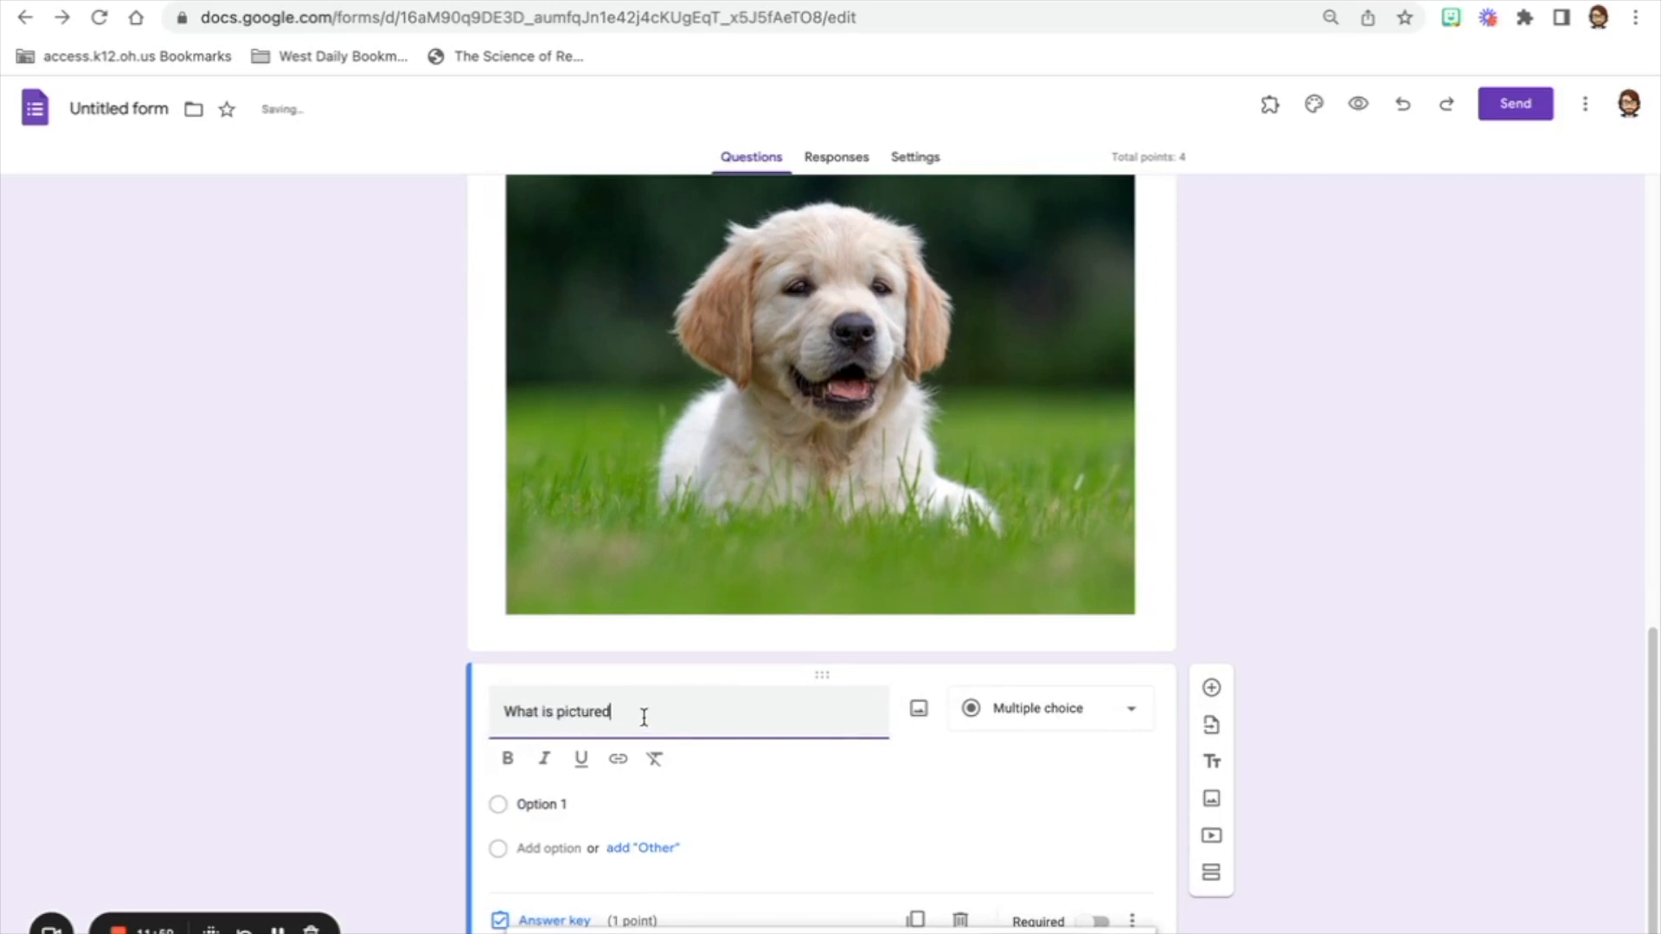
scroll(640, 736, down, 1)
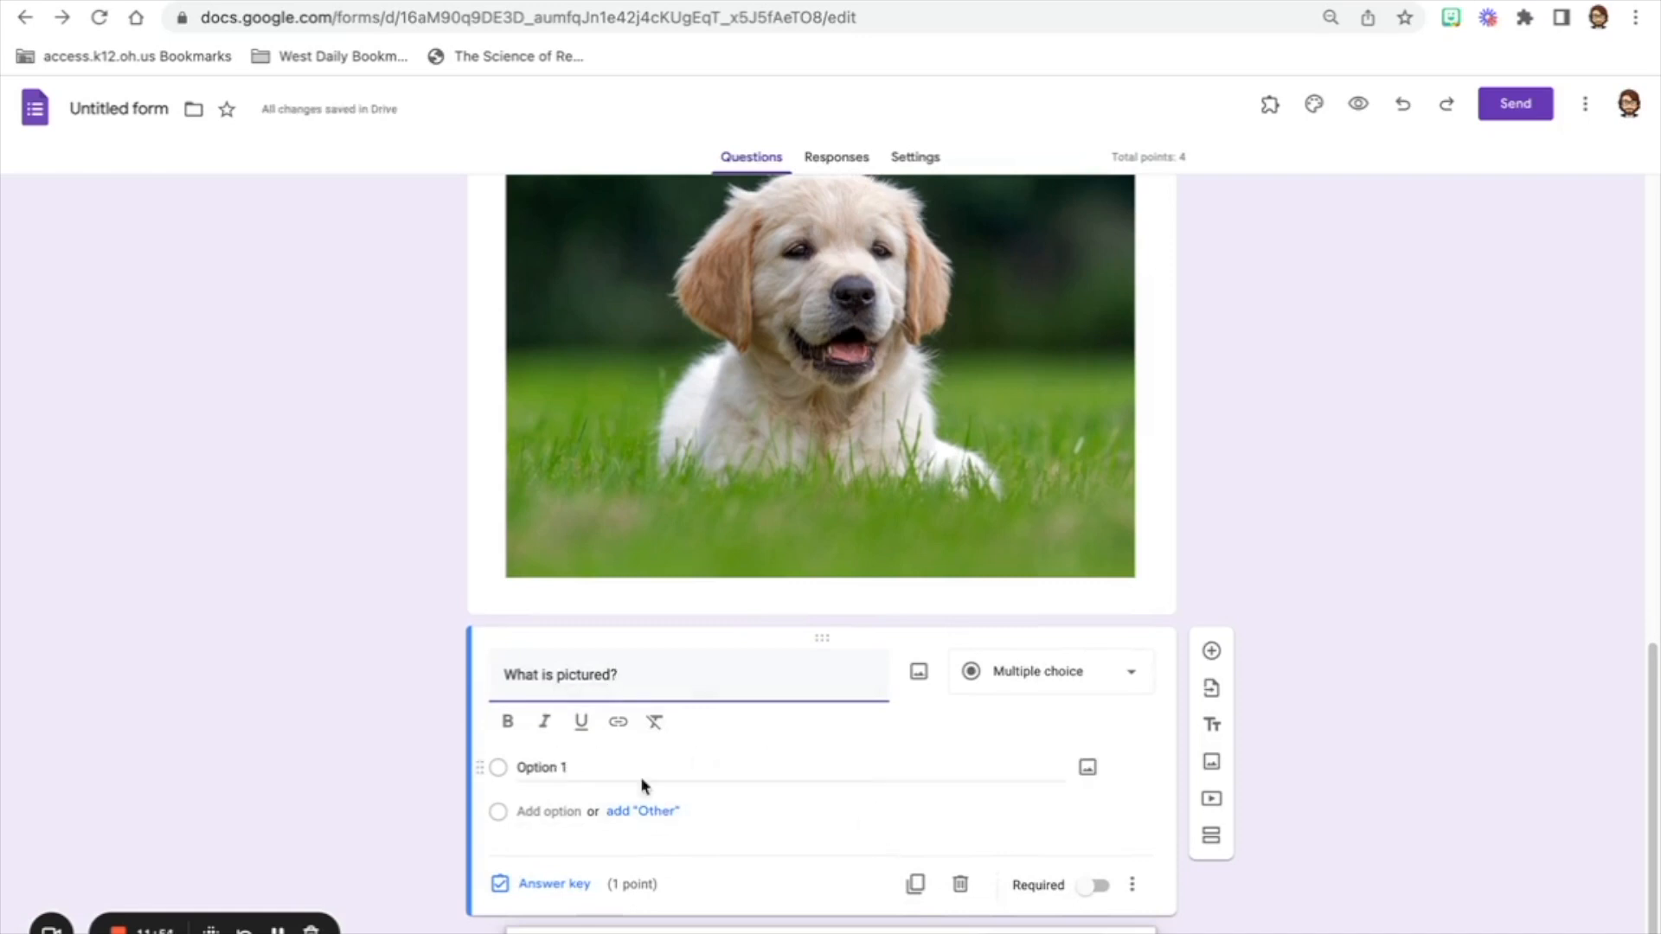
click(1014, 673)
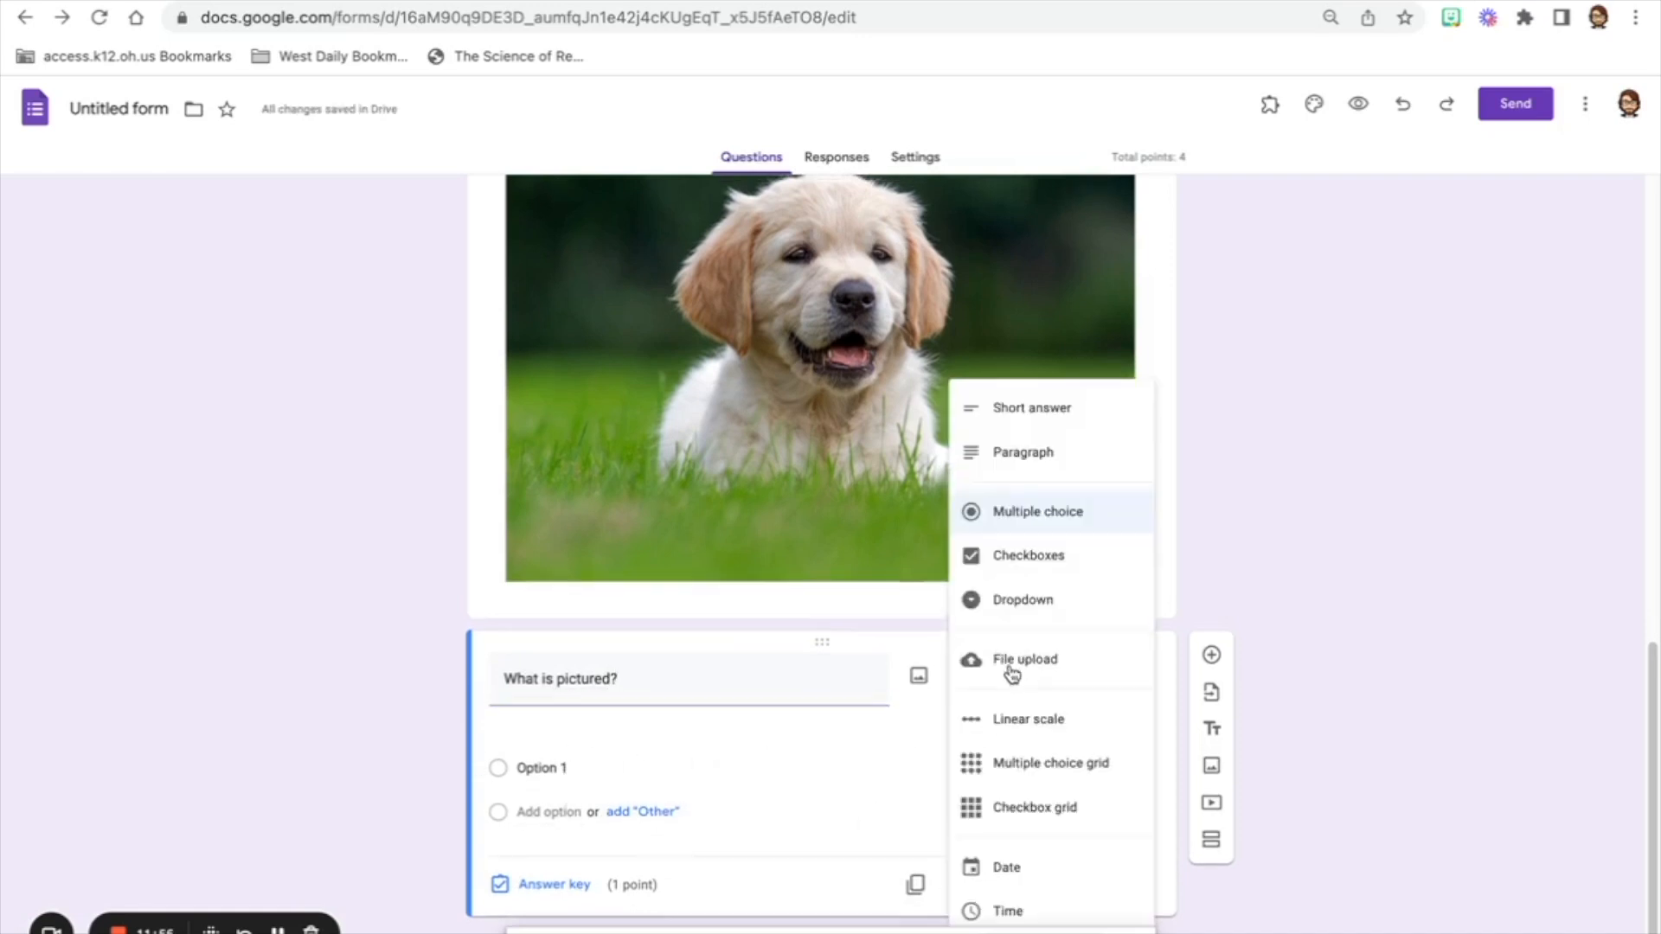
click(386, 761)
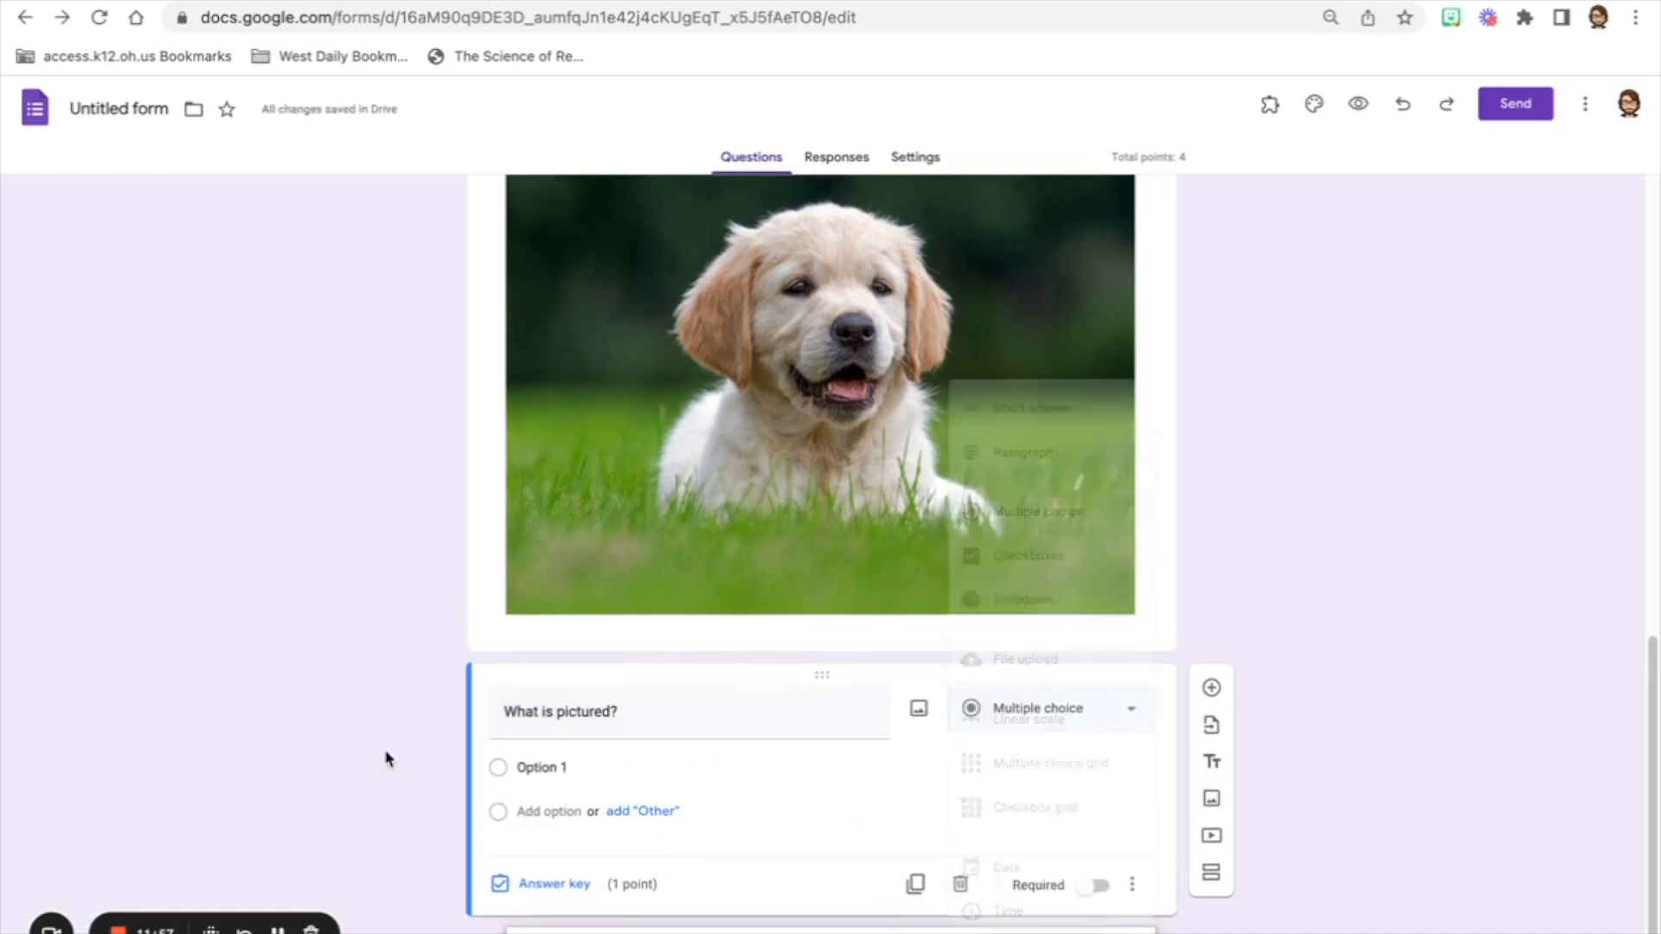
click(553, 884)
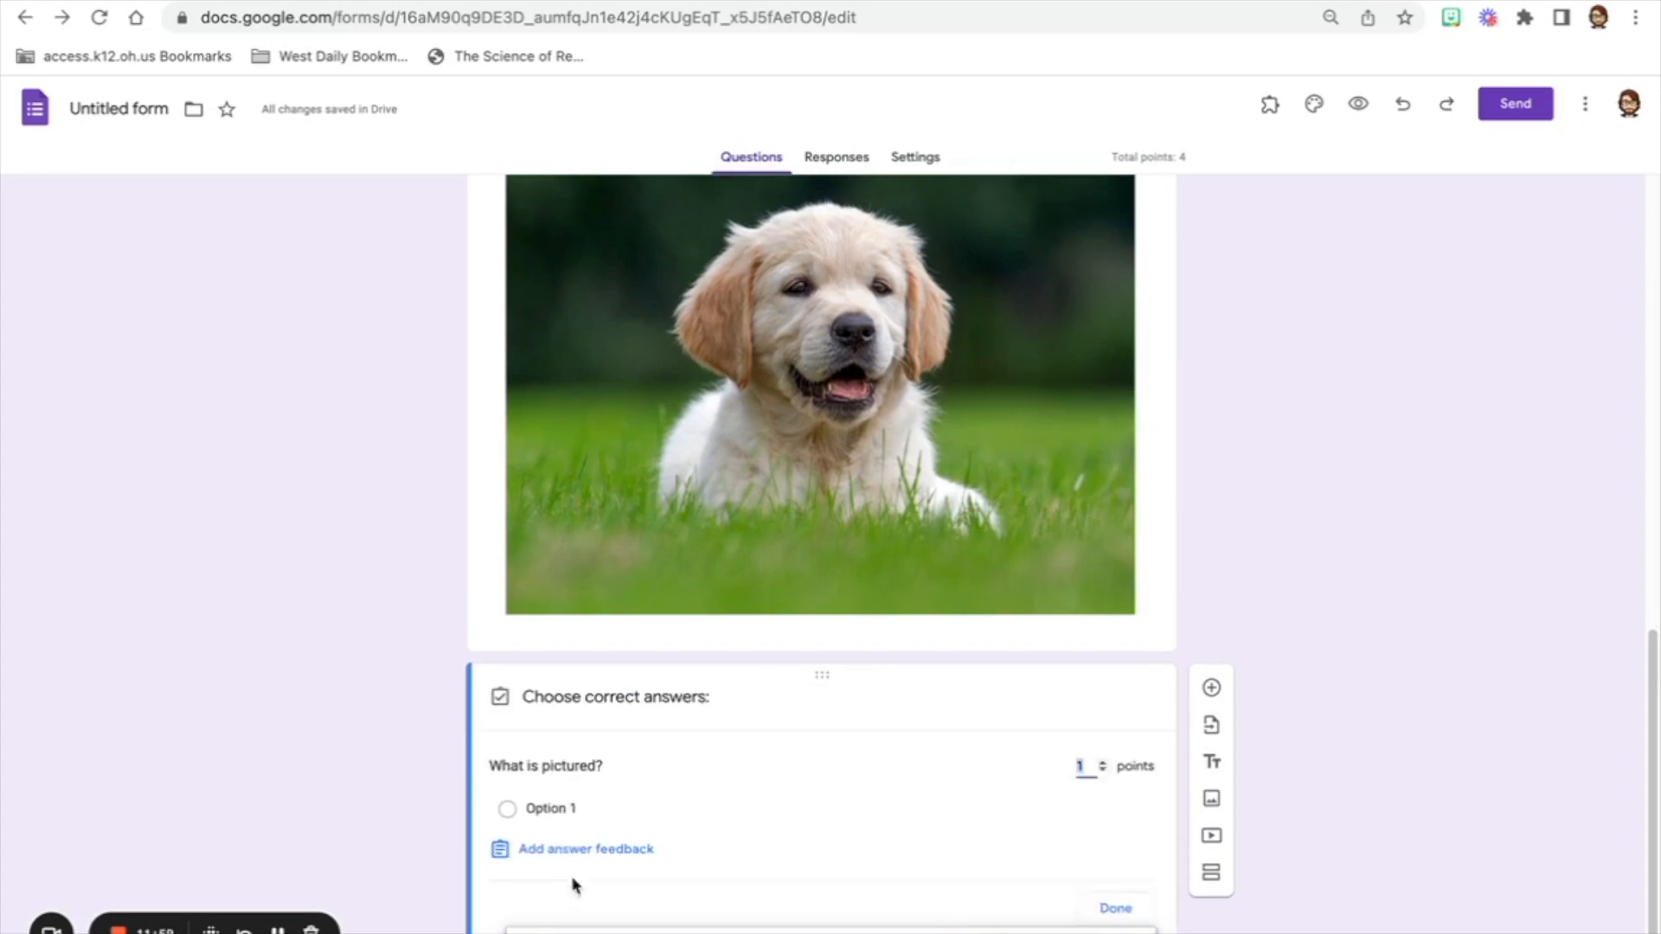
click(1113, 907)
Delete the puppy image block titled "What do you see pictured?" from the quiz
scroll(970, 766, up, 3)
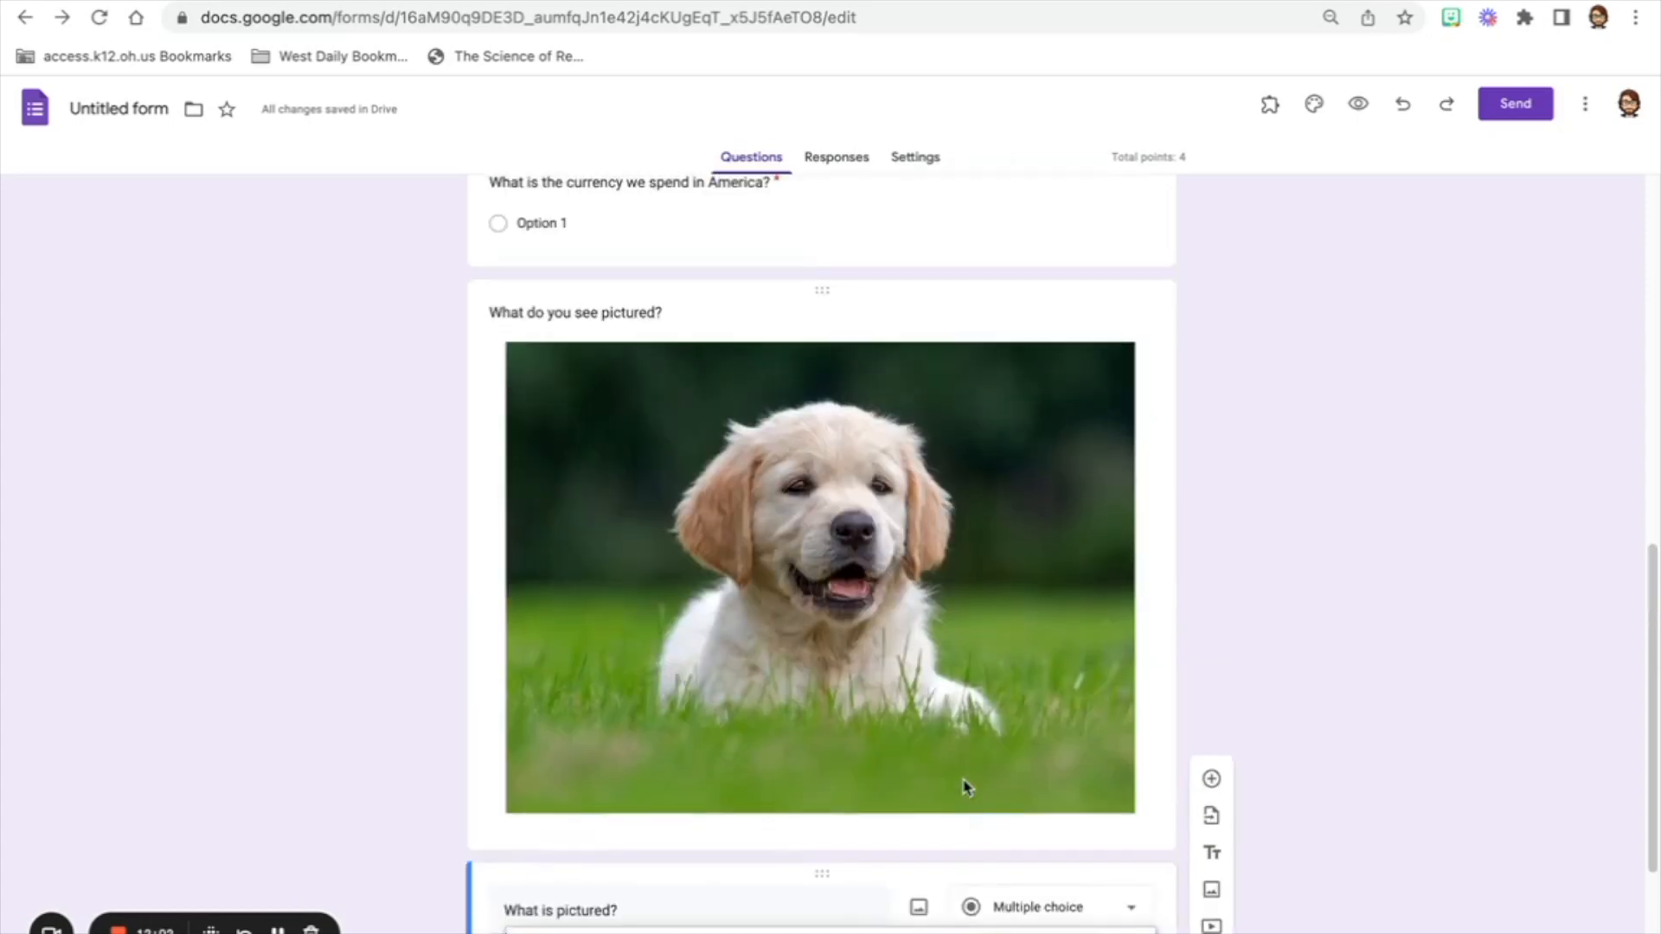
click(964, 801)
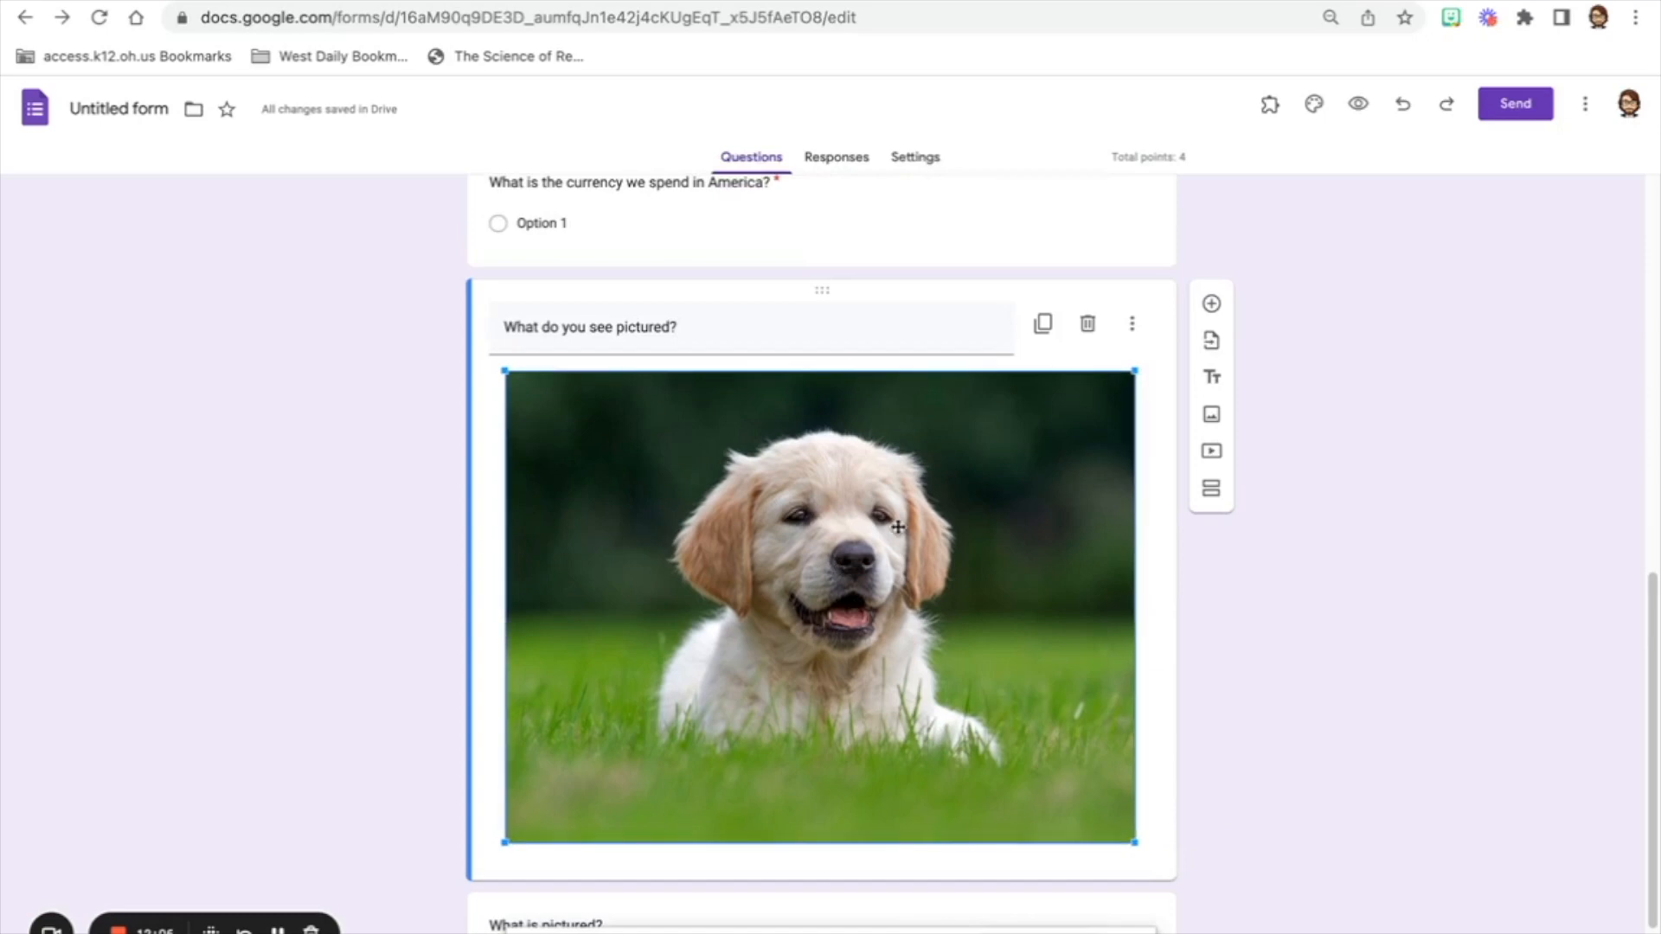
click(1087, 326)
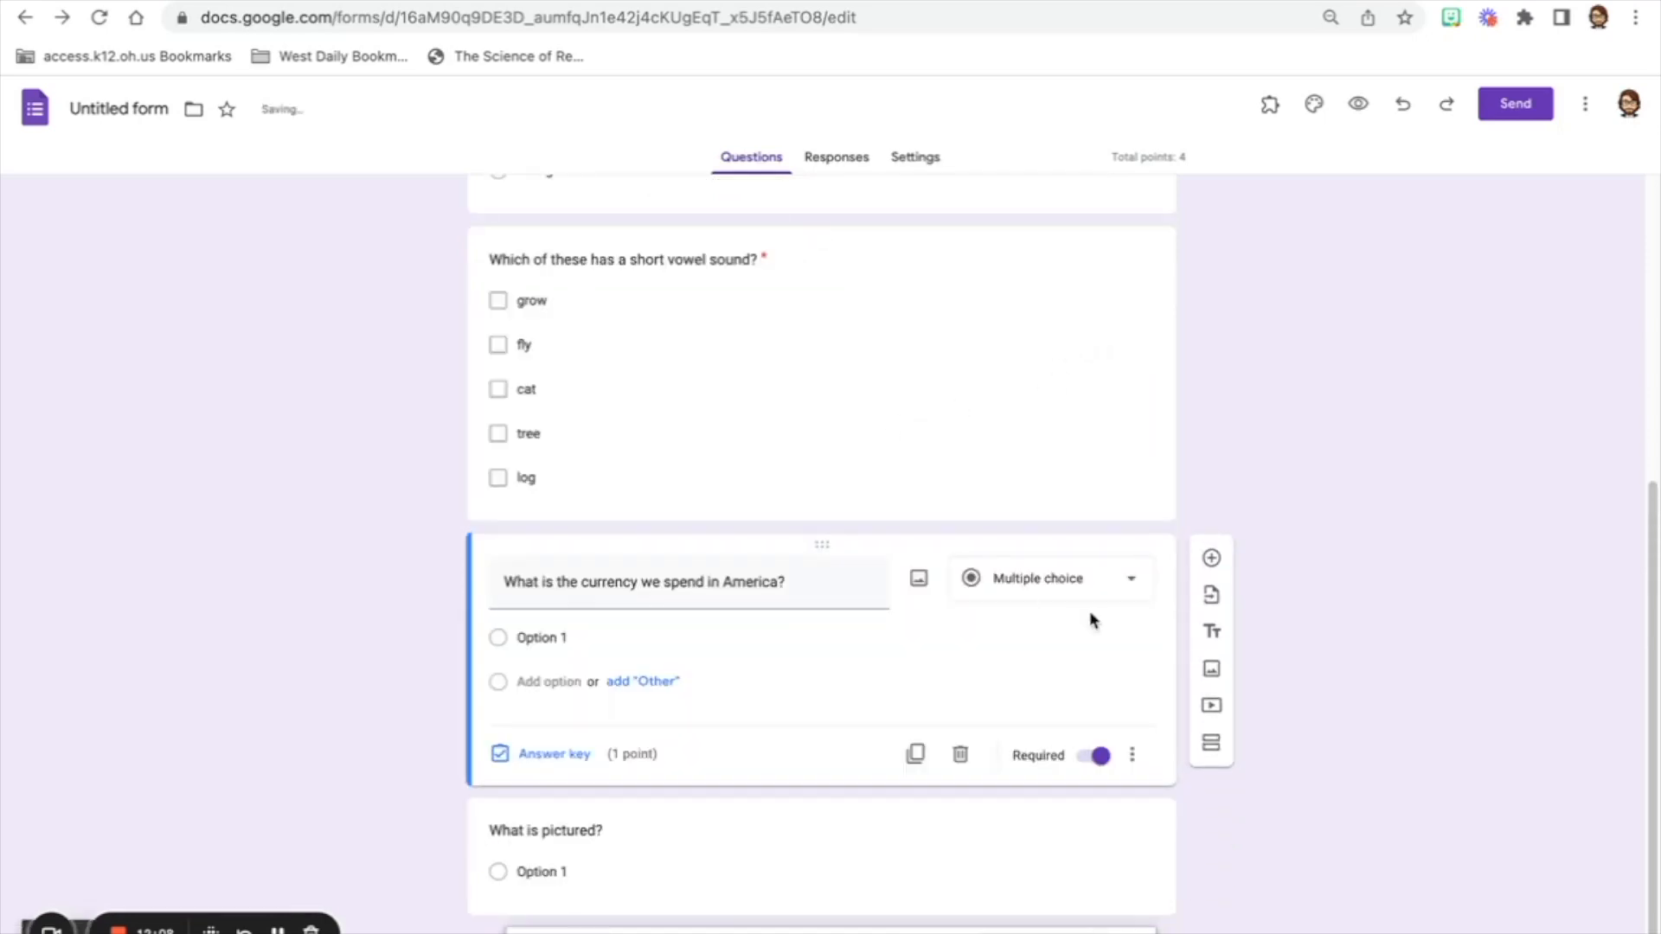
Try to add a video below the currency question from the copied Loom share link, and clear the link
click(1212, 708)
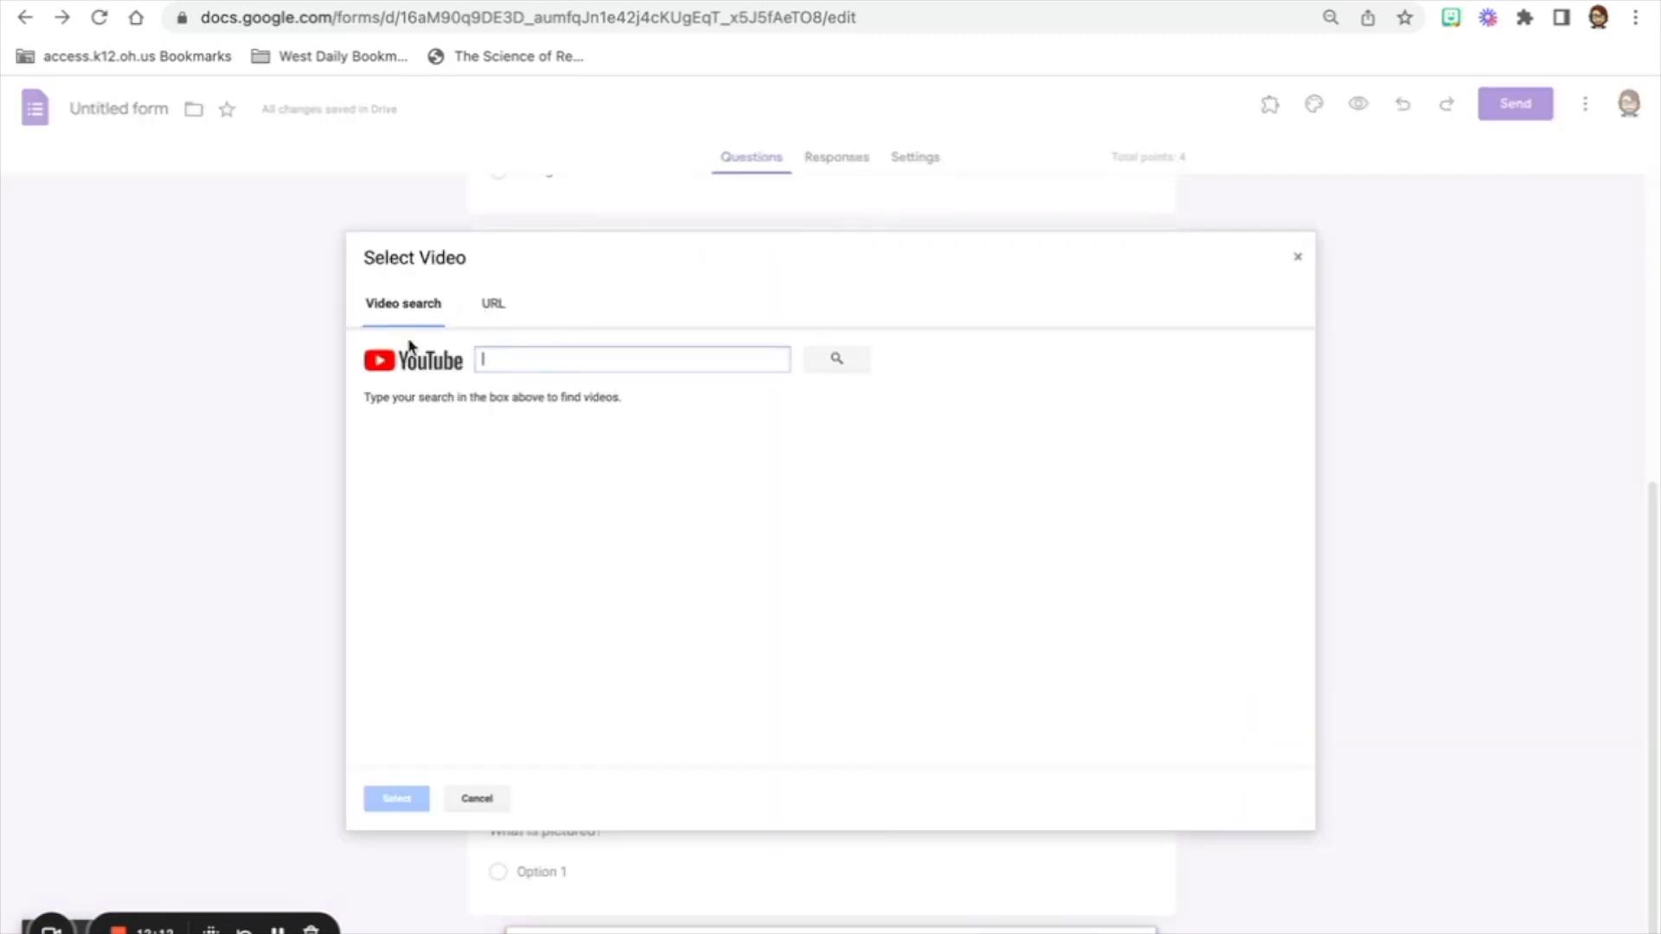
click(491, 304)
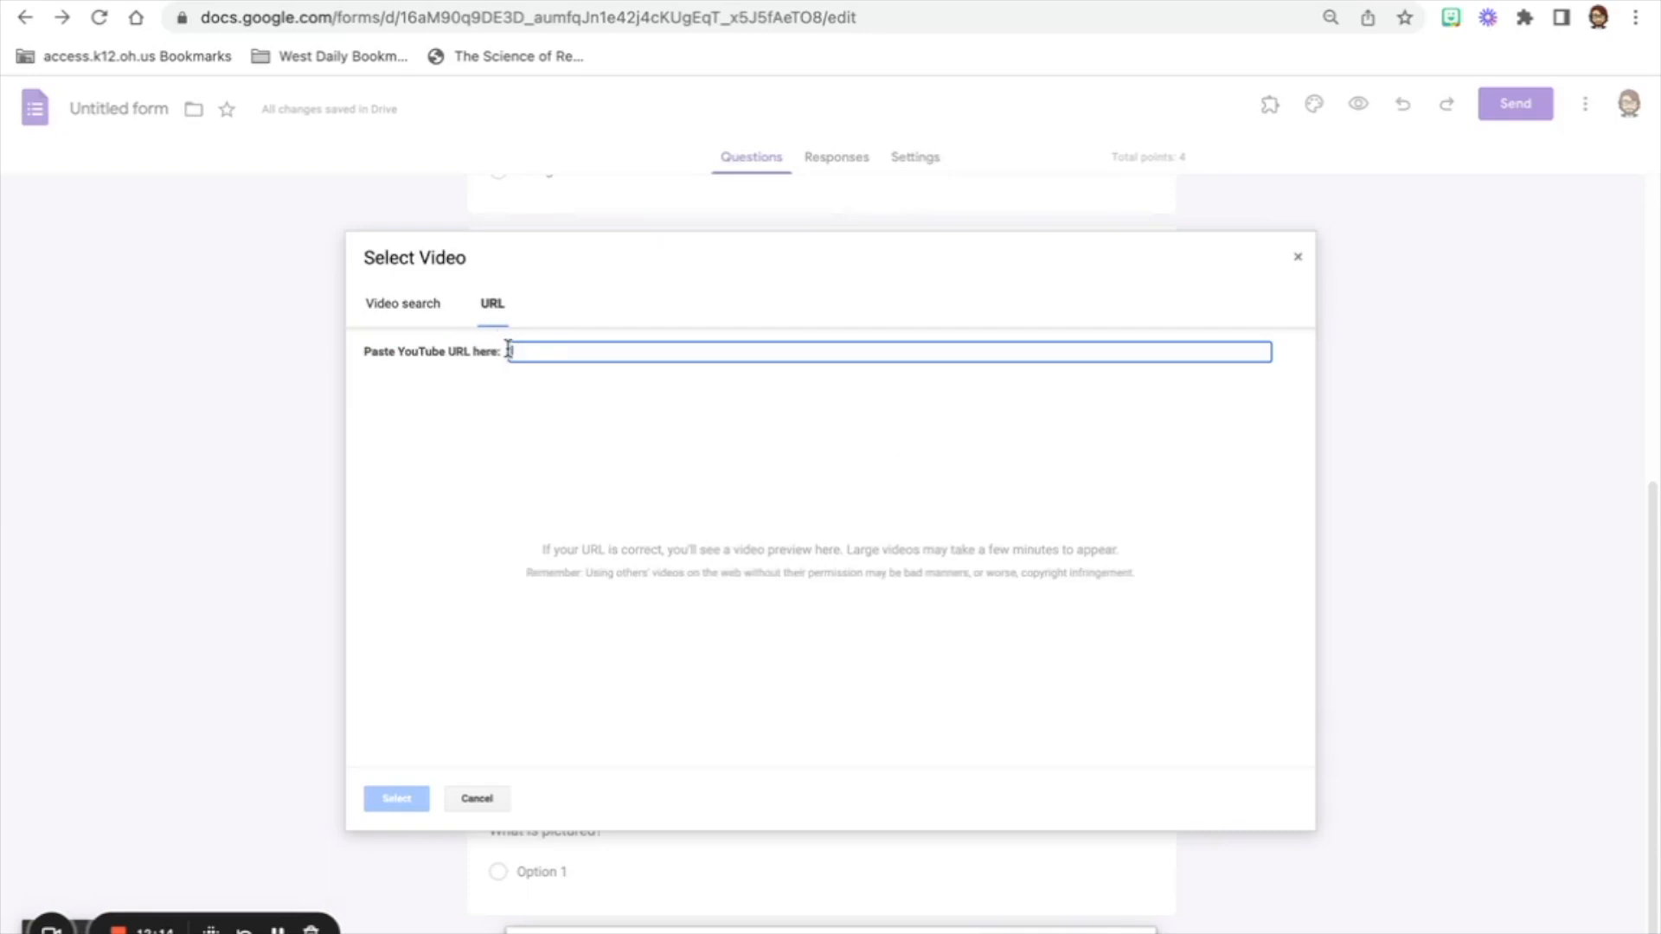
right_click(552, 354)
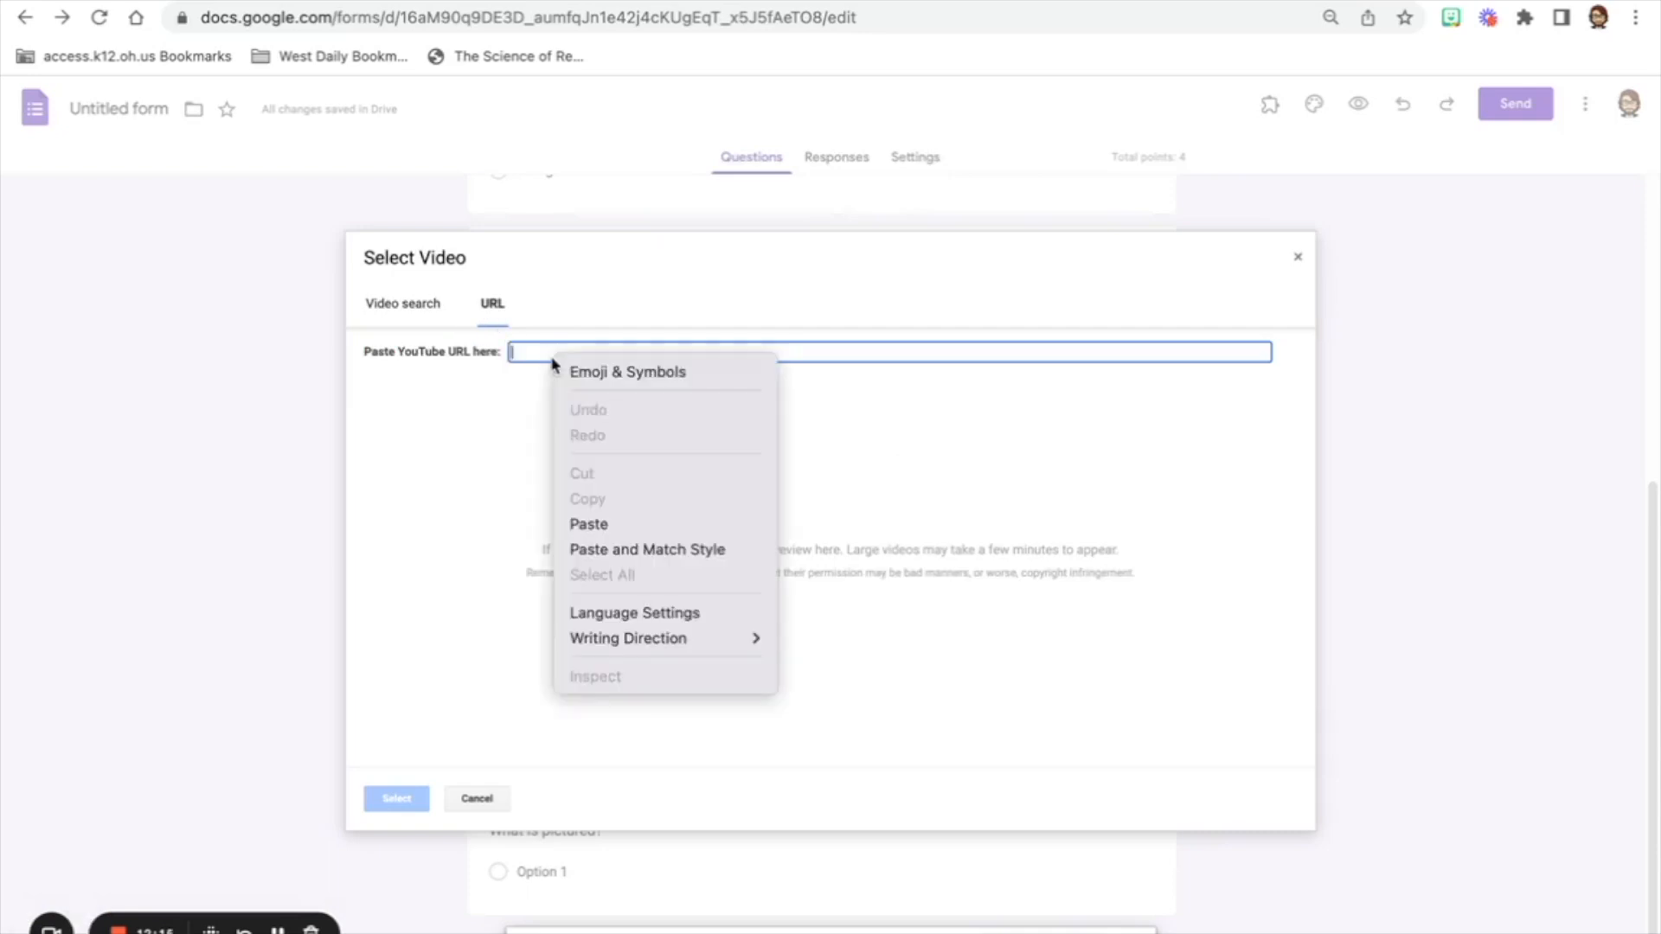
click(632, 523)
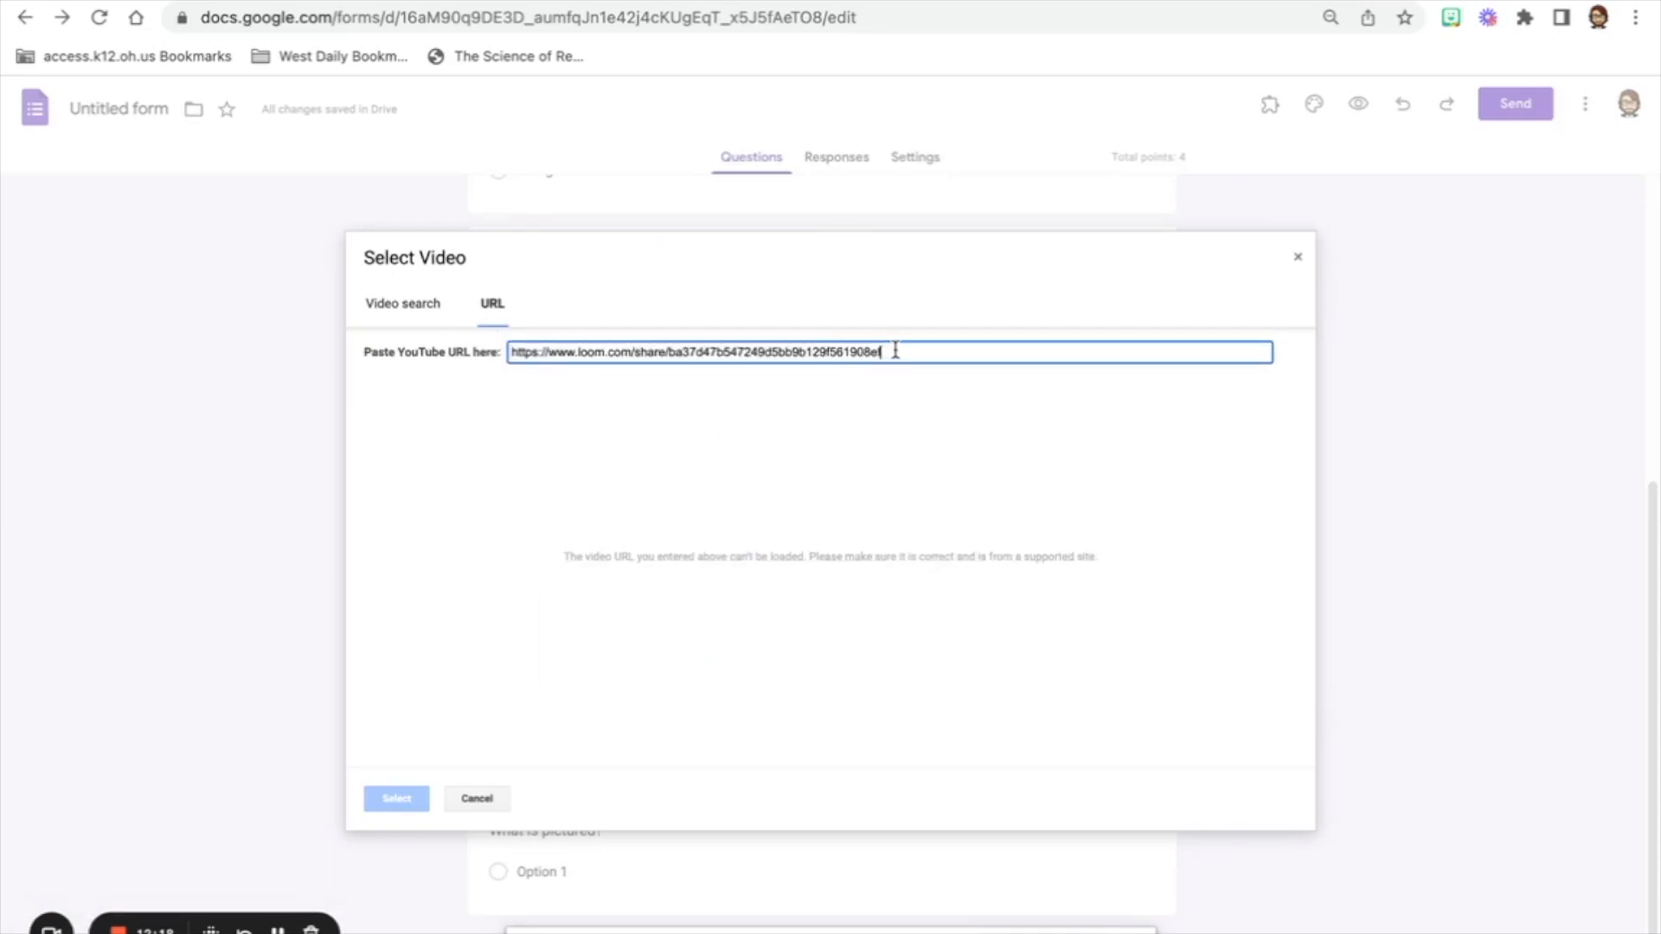
drag(895, 351, 541, 335)
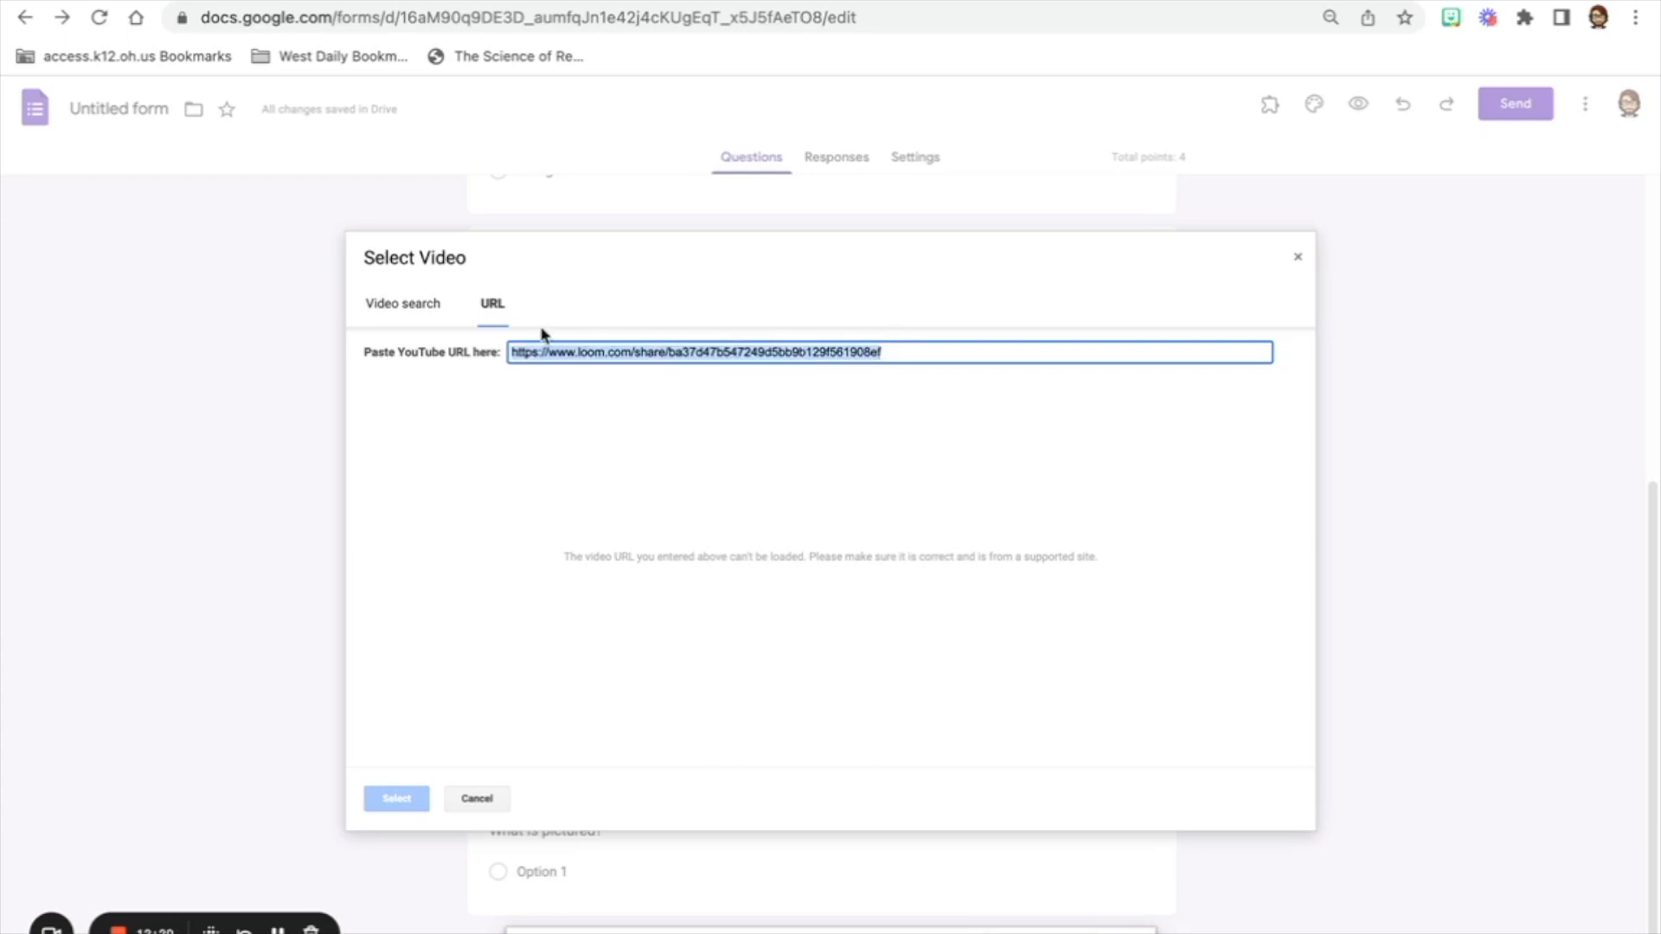
key(BackSpace)
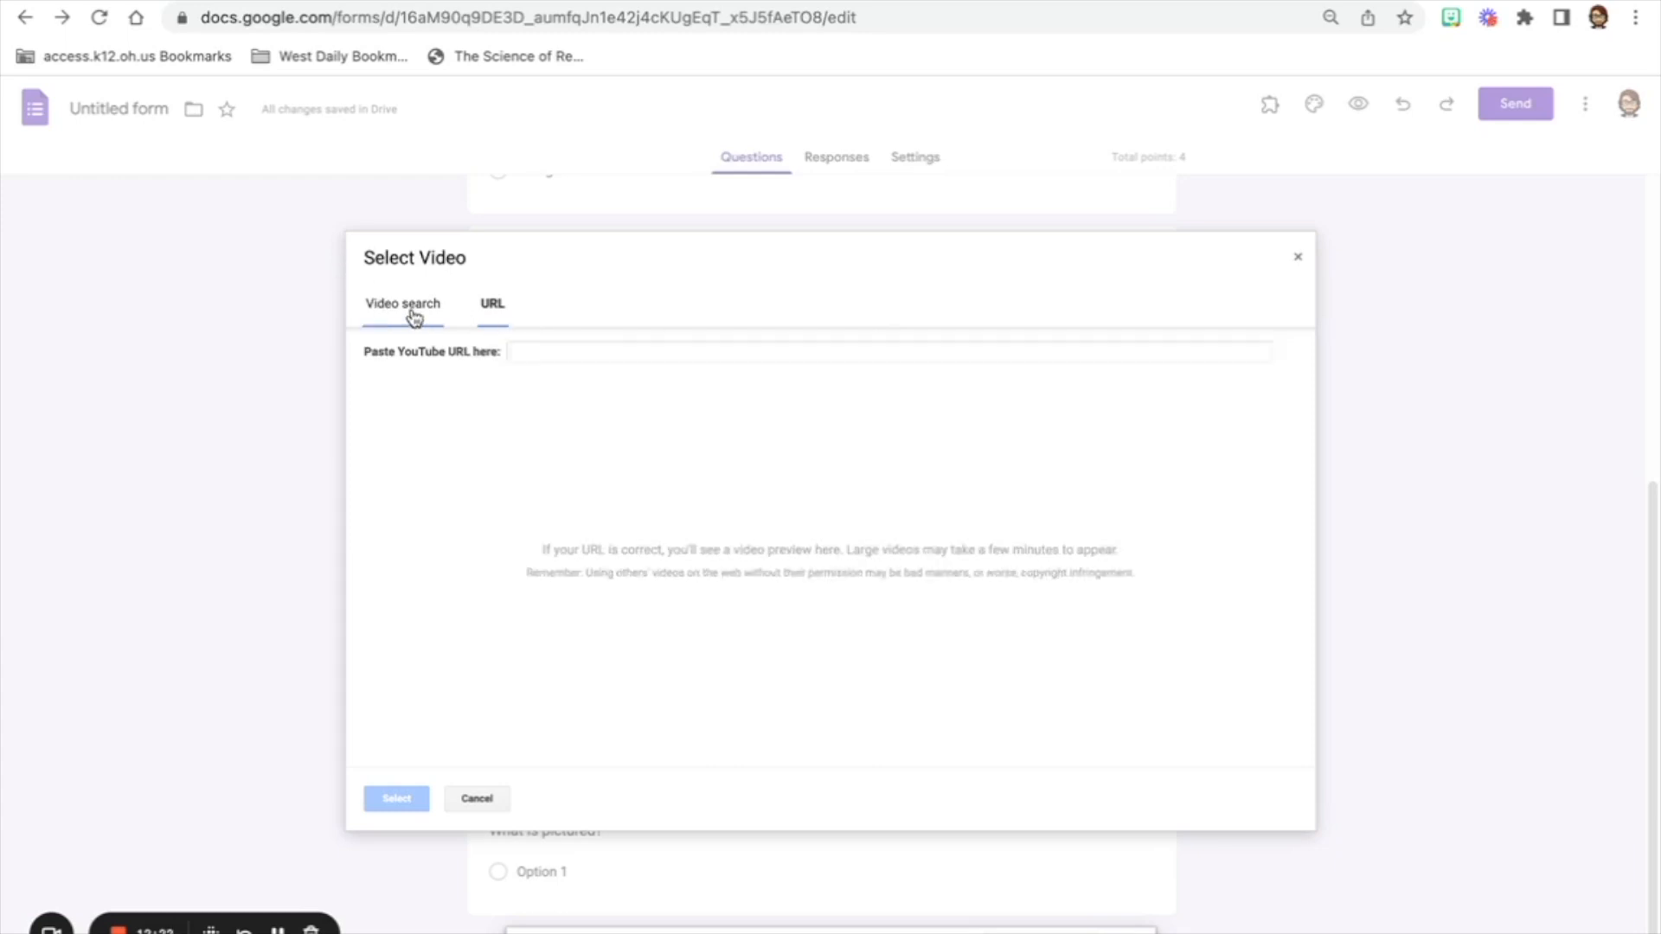
Insert the YouTube video "Visiting the UK - Showcasing Best Practices" below the currency question by searching for its name, and title it "Please the watch"
click(409, 311)
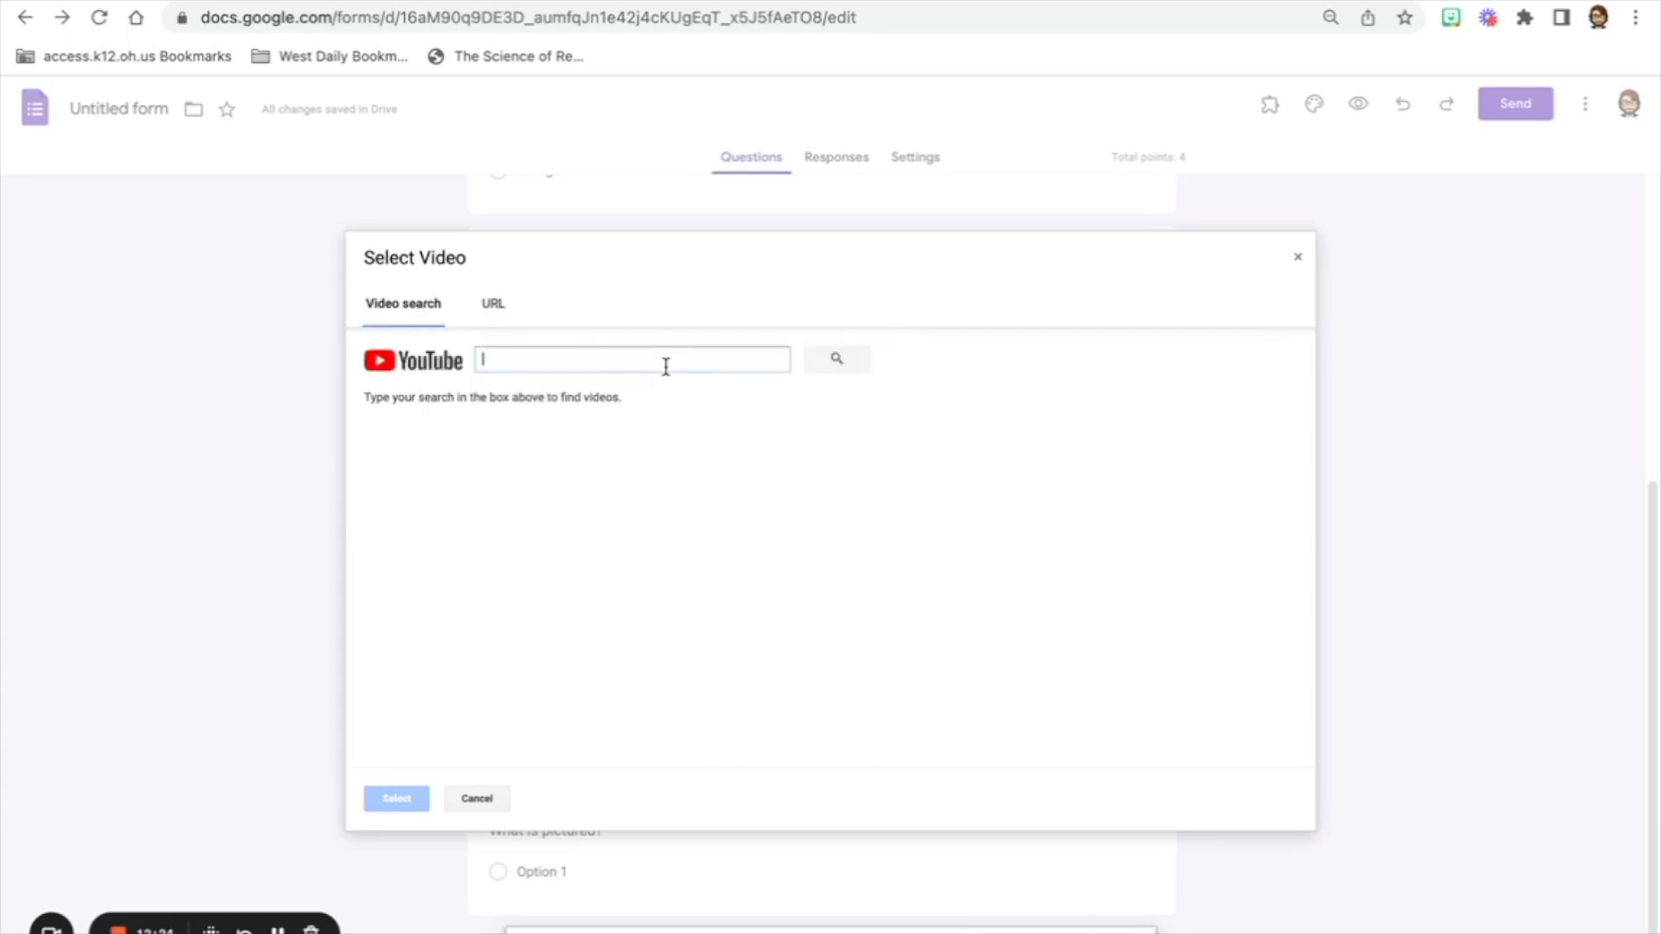
text(vid)
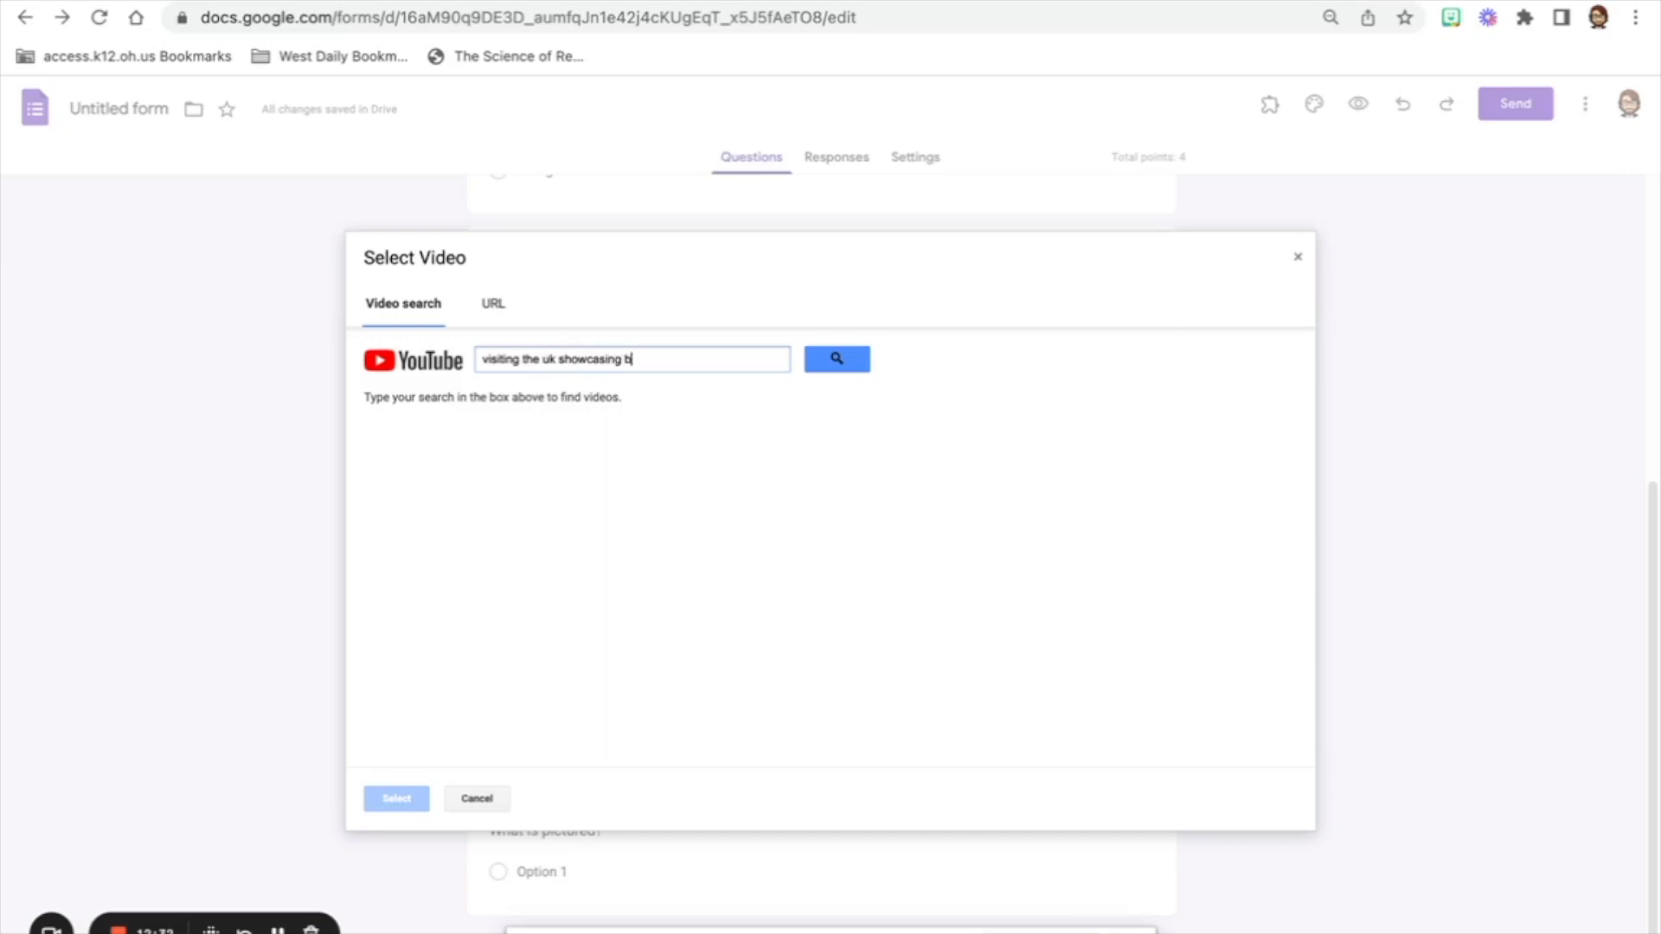
key(Return)
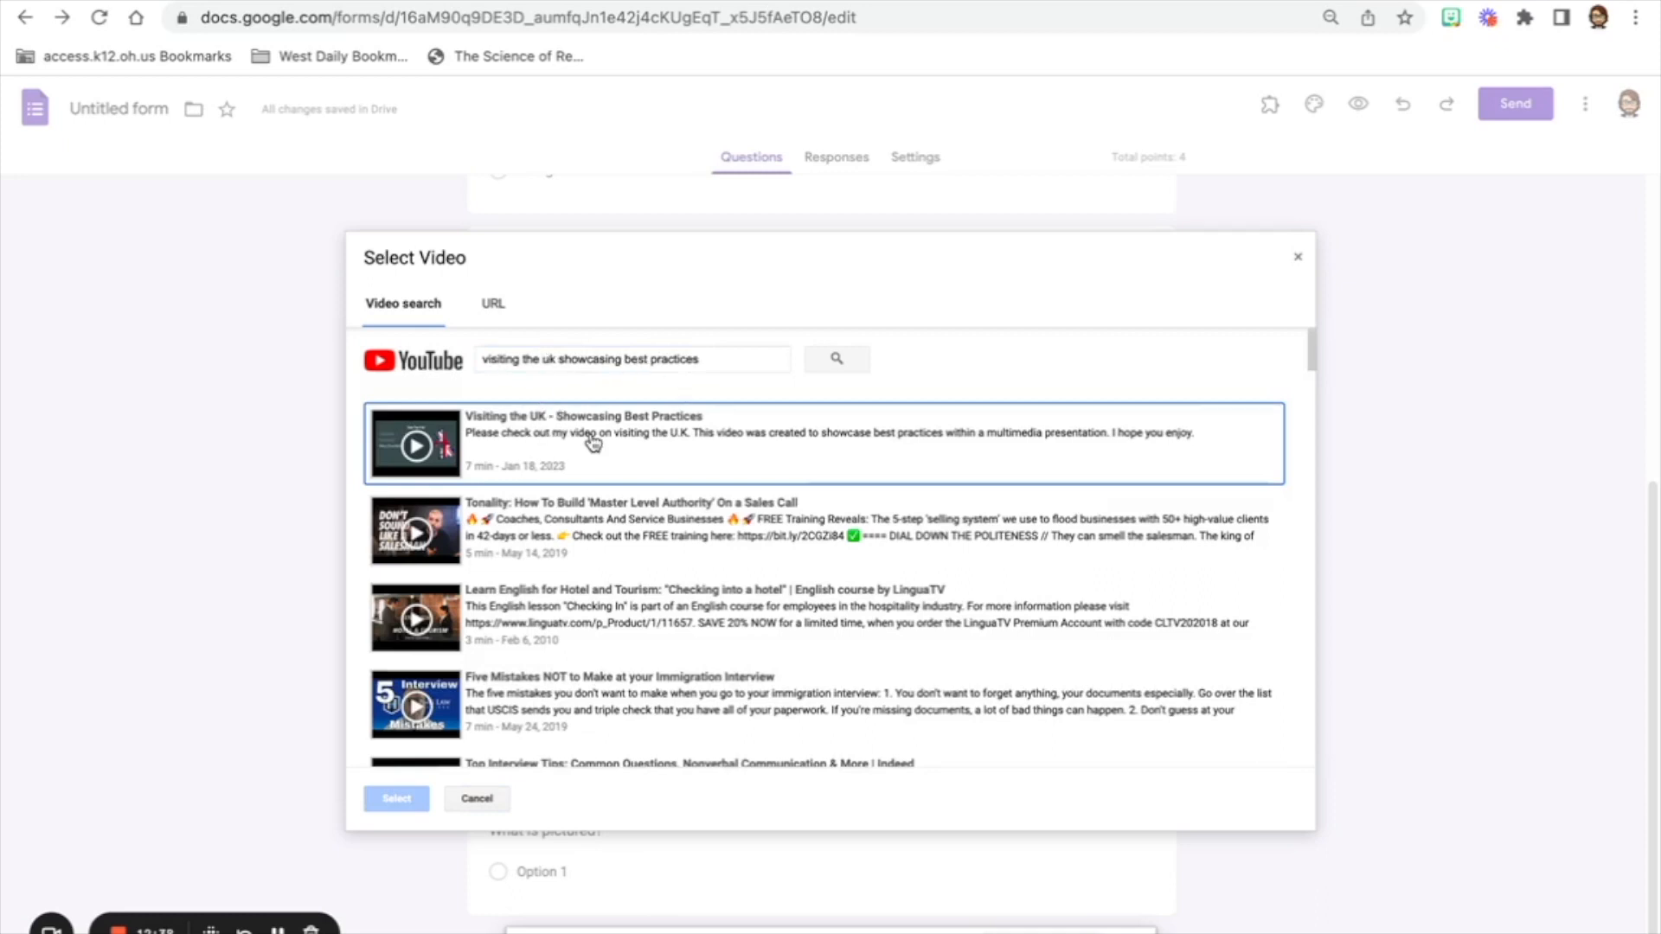
click(605, 435)
click(394, 796)
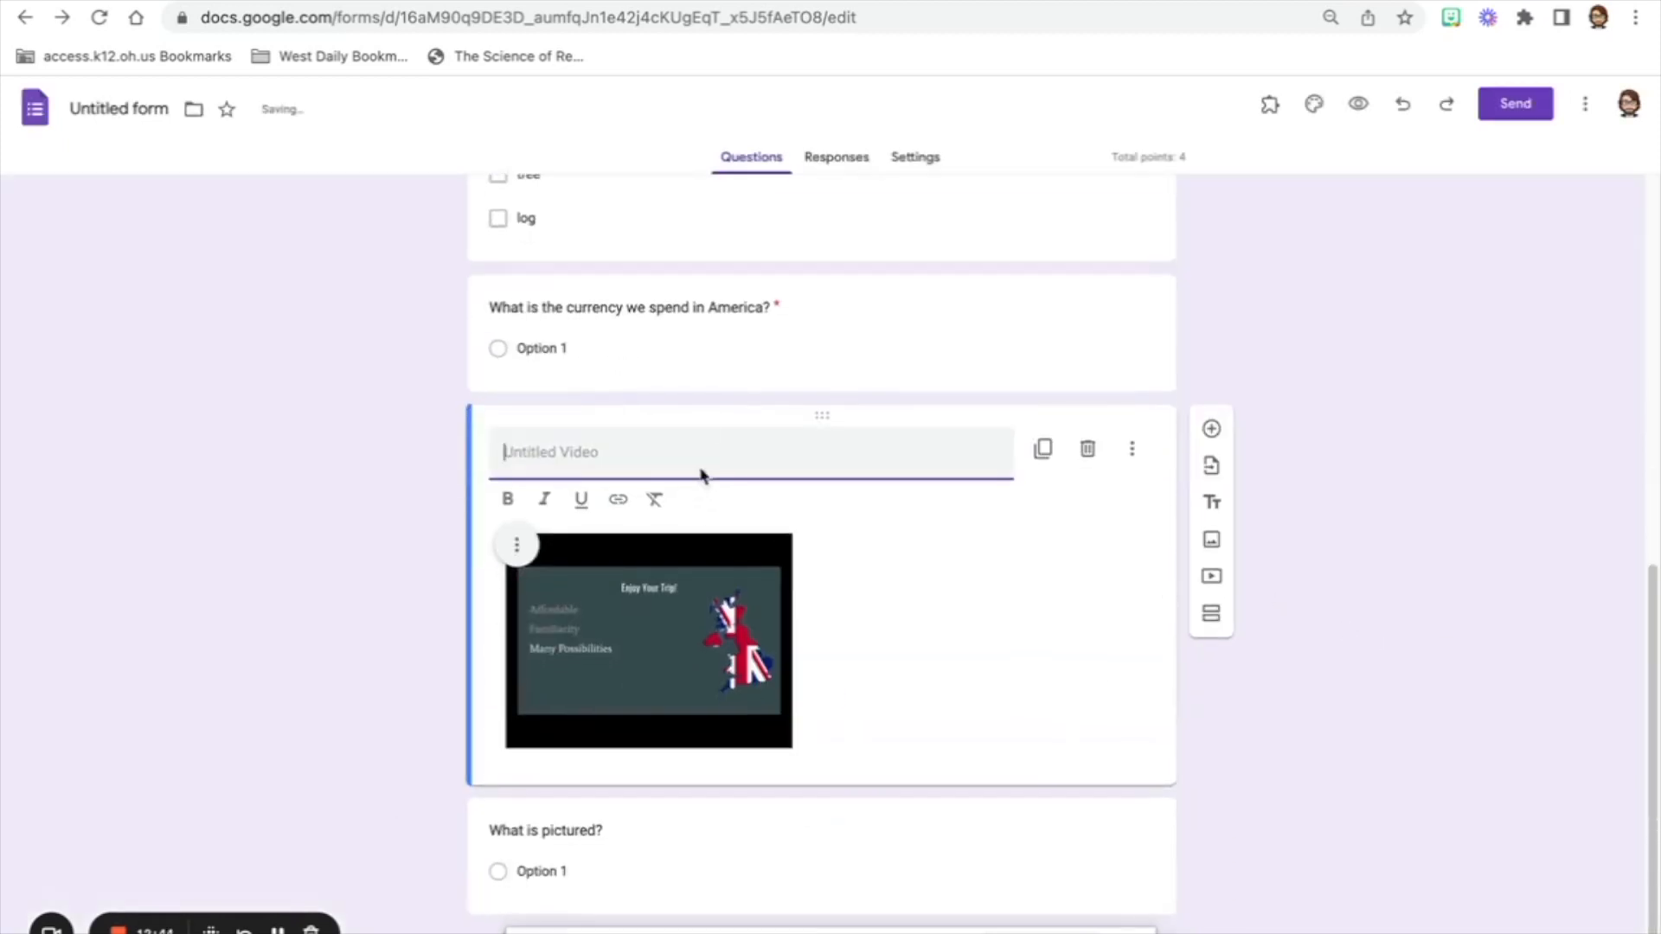
text(P)
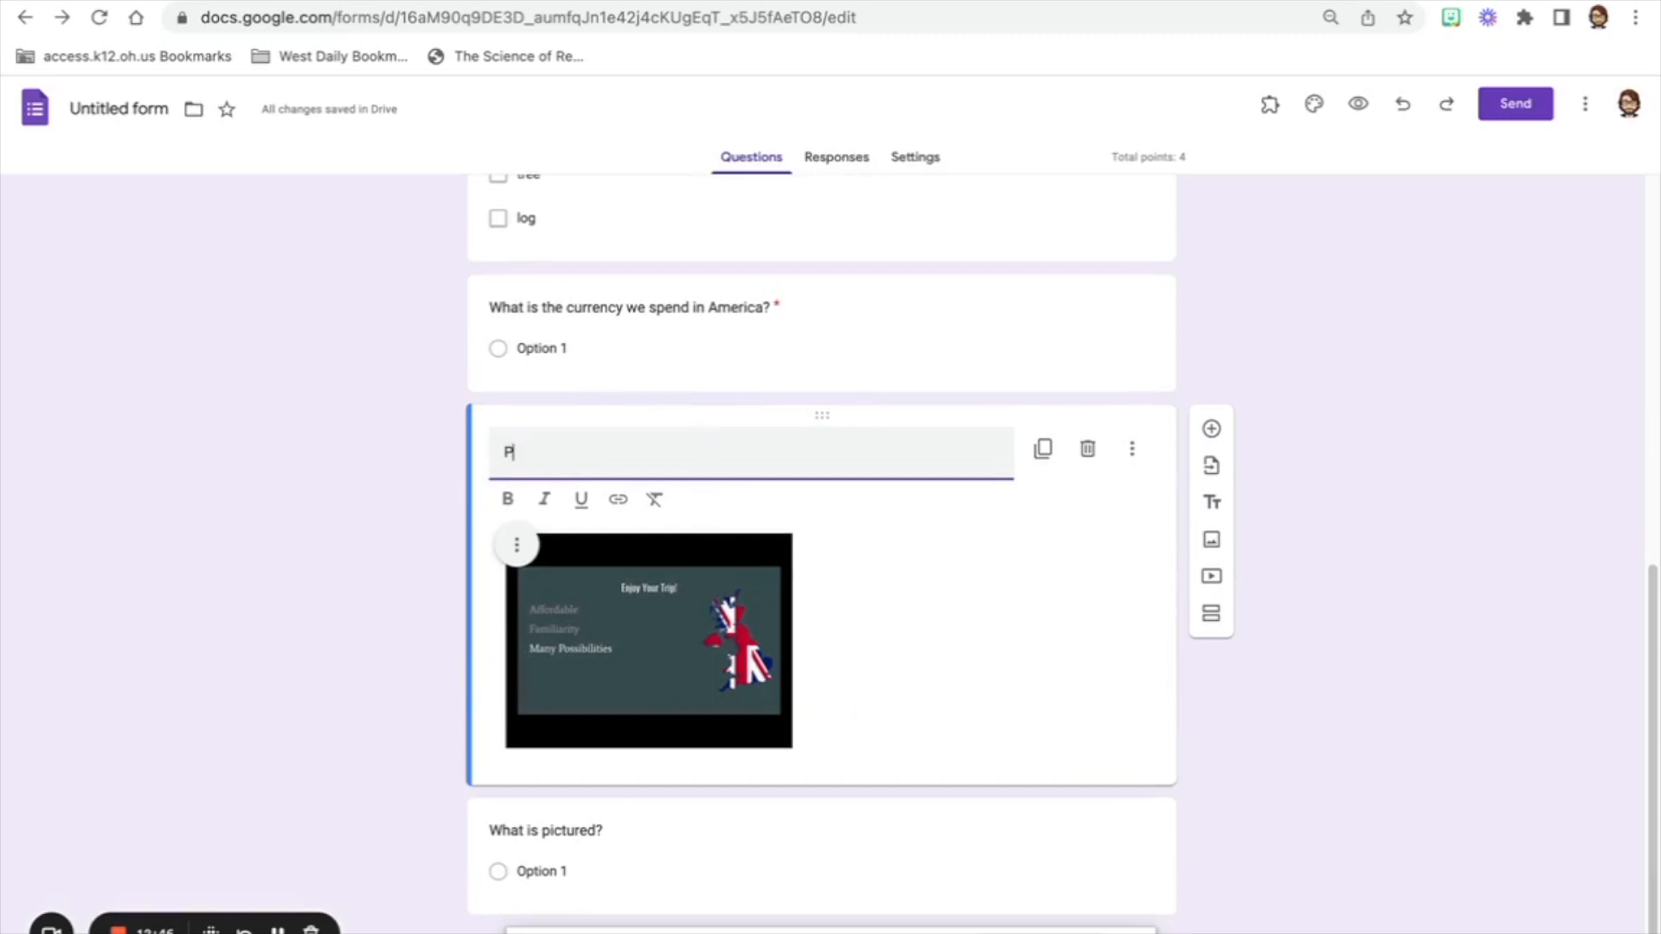
text(lease the watch)
Add three blank multiple choice questions below the "What is pictured?" question
click(836, 869)
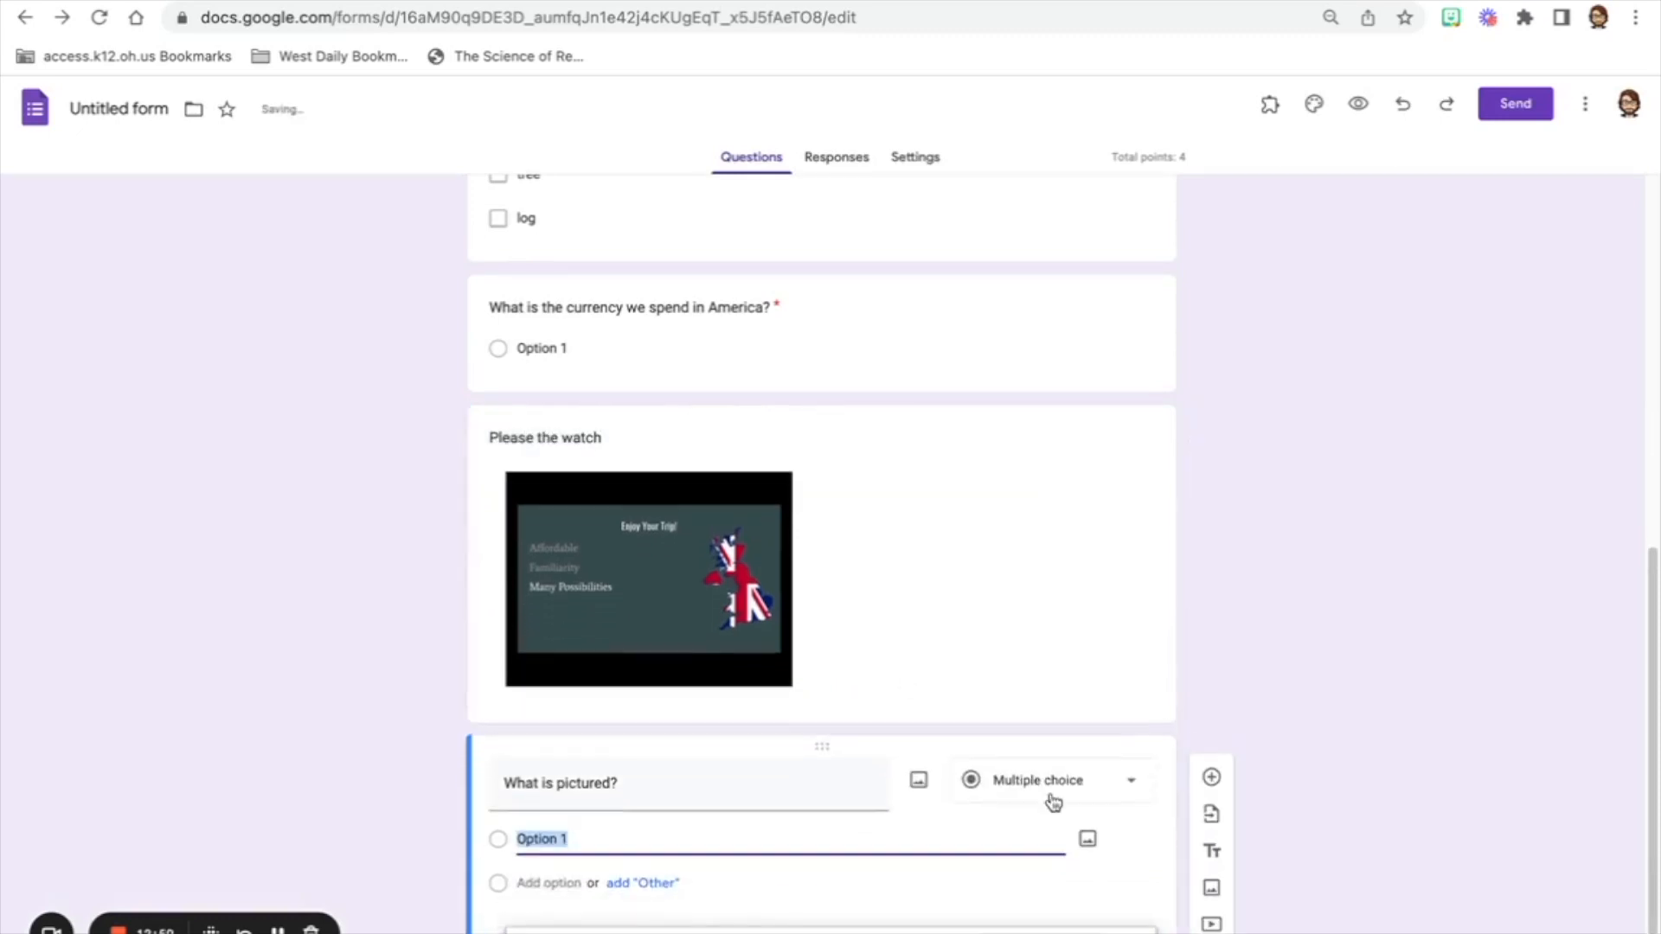
scroll(1212, 779, down, 2)
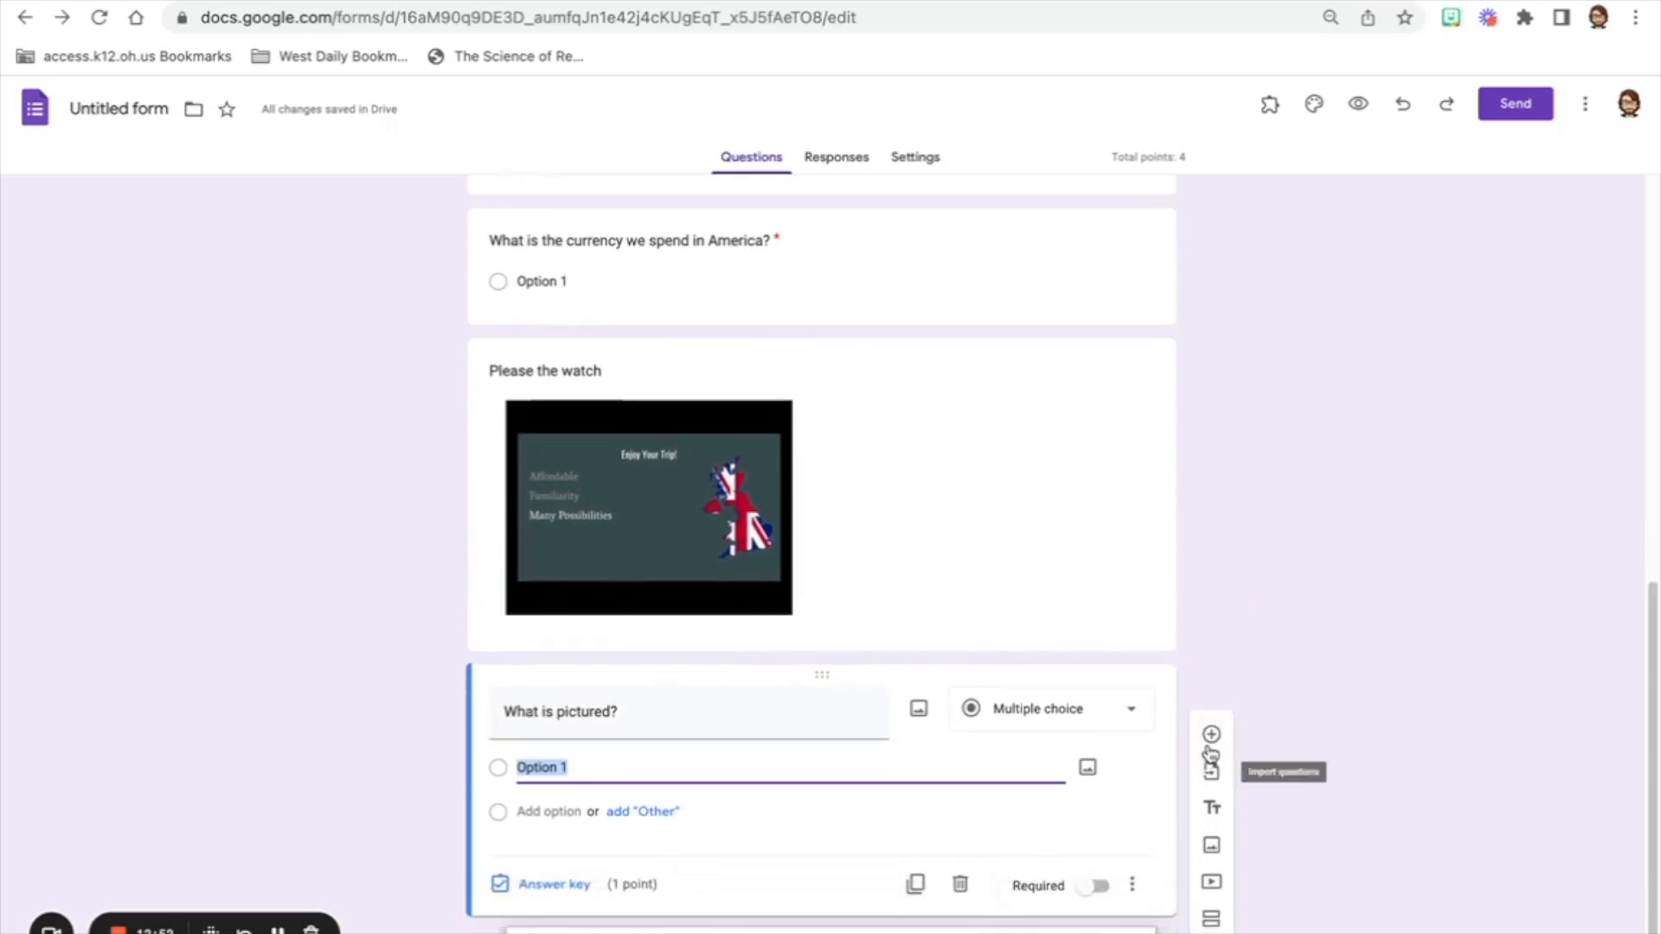
click(1211, 735)
click(1212, 775)
click(1212, 736)
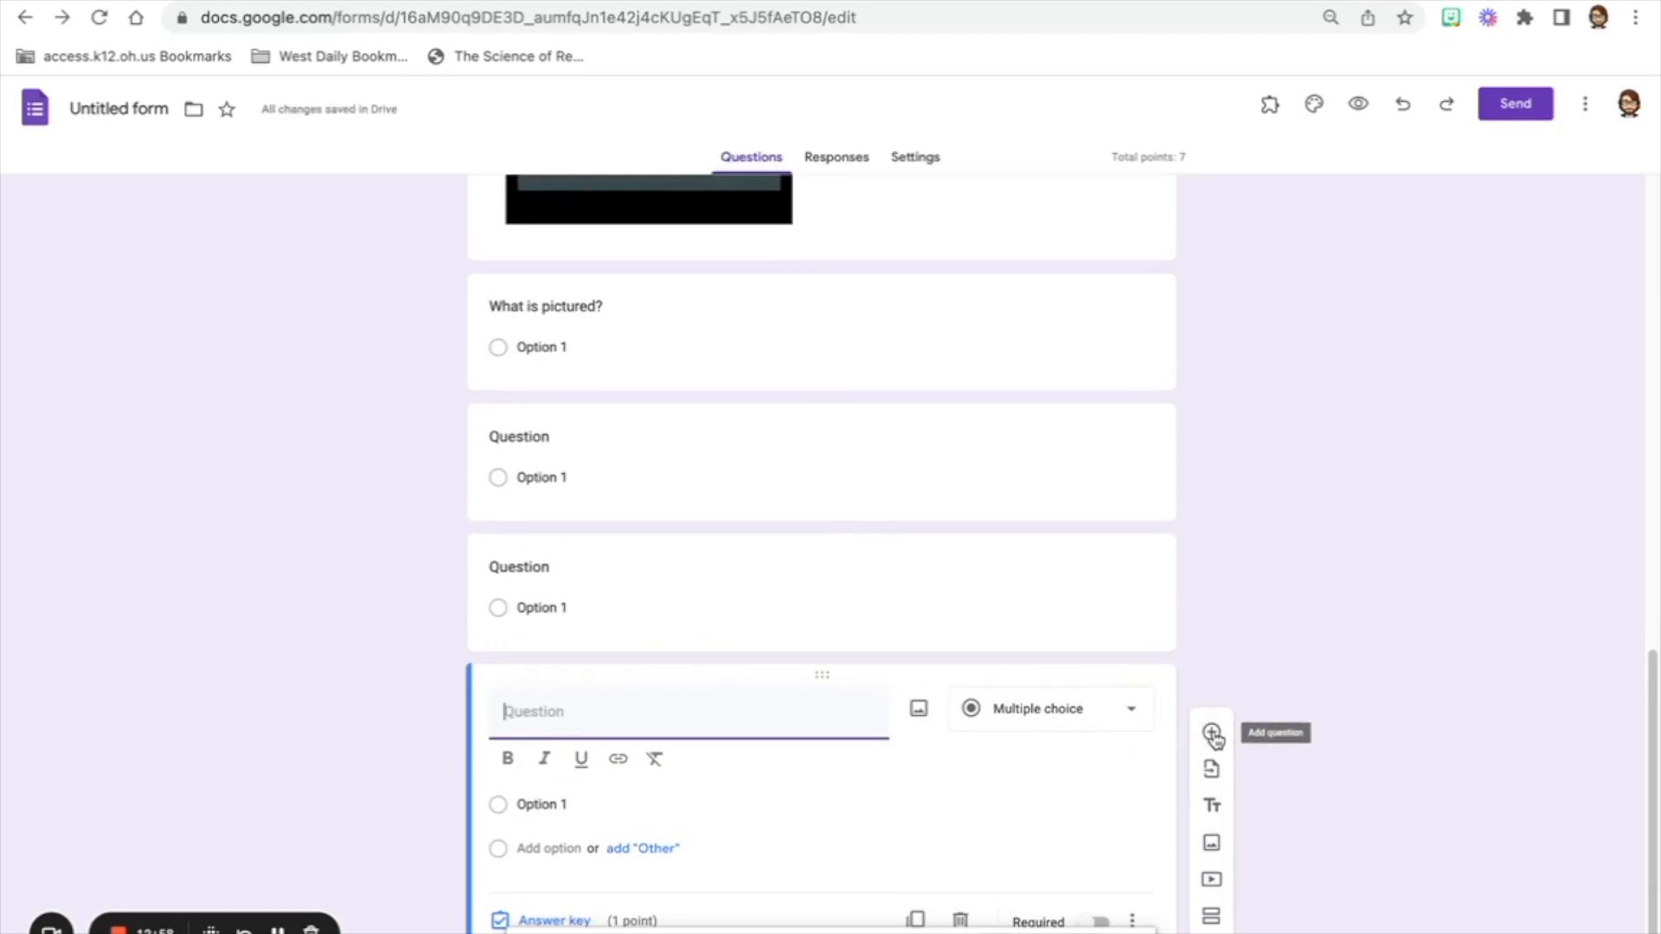
click(1355, 513)
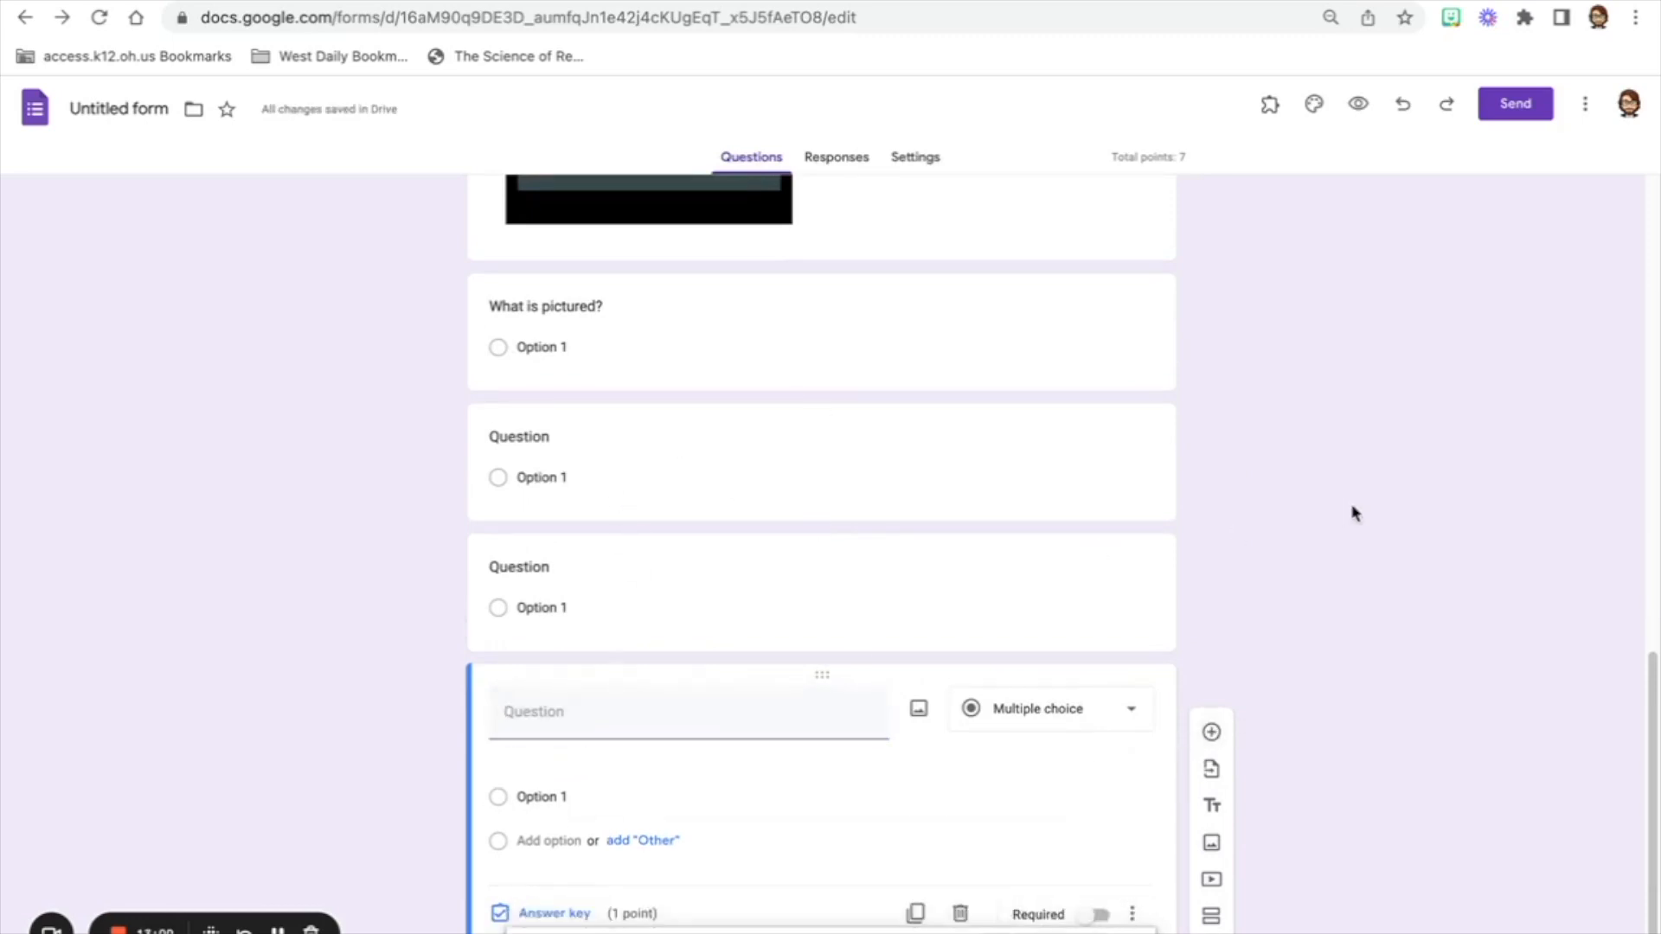
Look over the blank questions and the video block, going back up to the quiz header
click(516, 442)
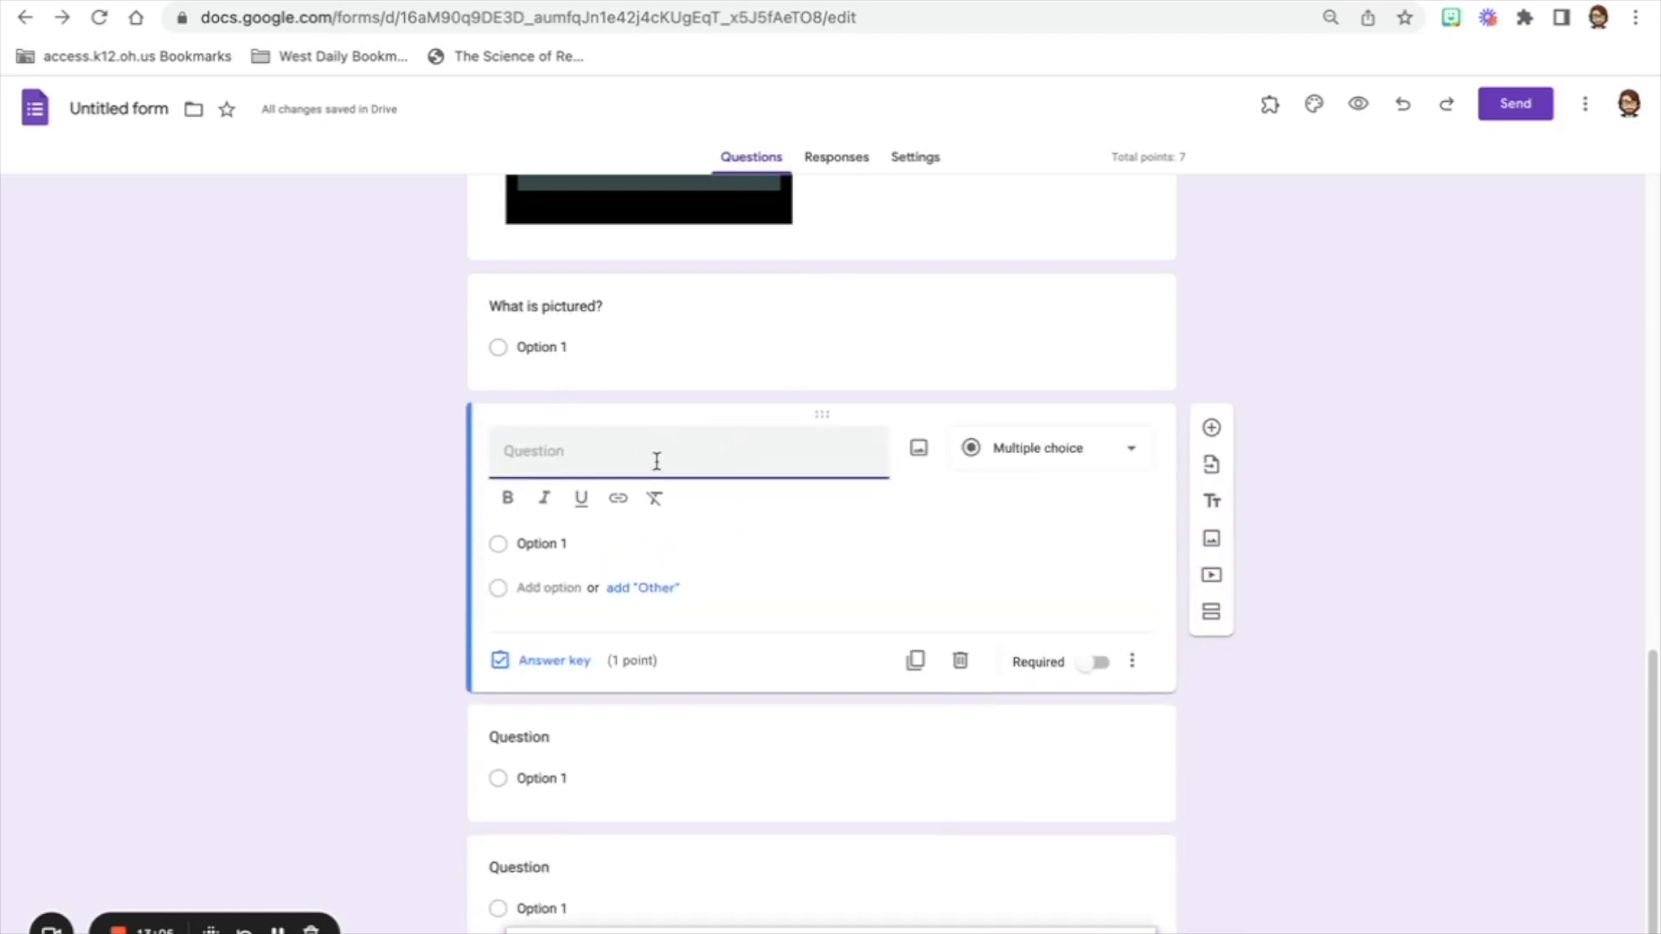
click(564, 736)
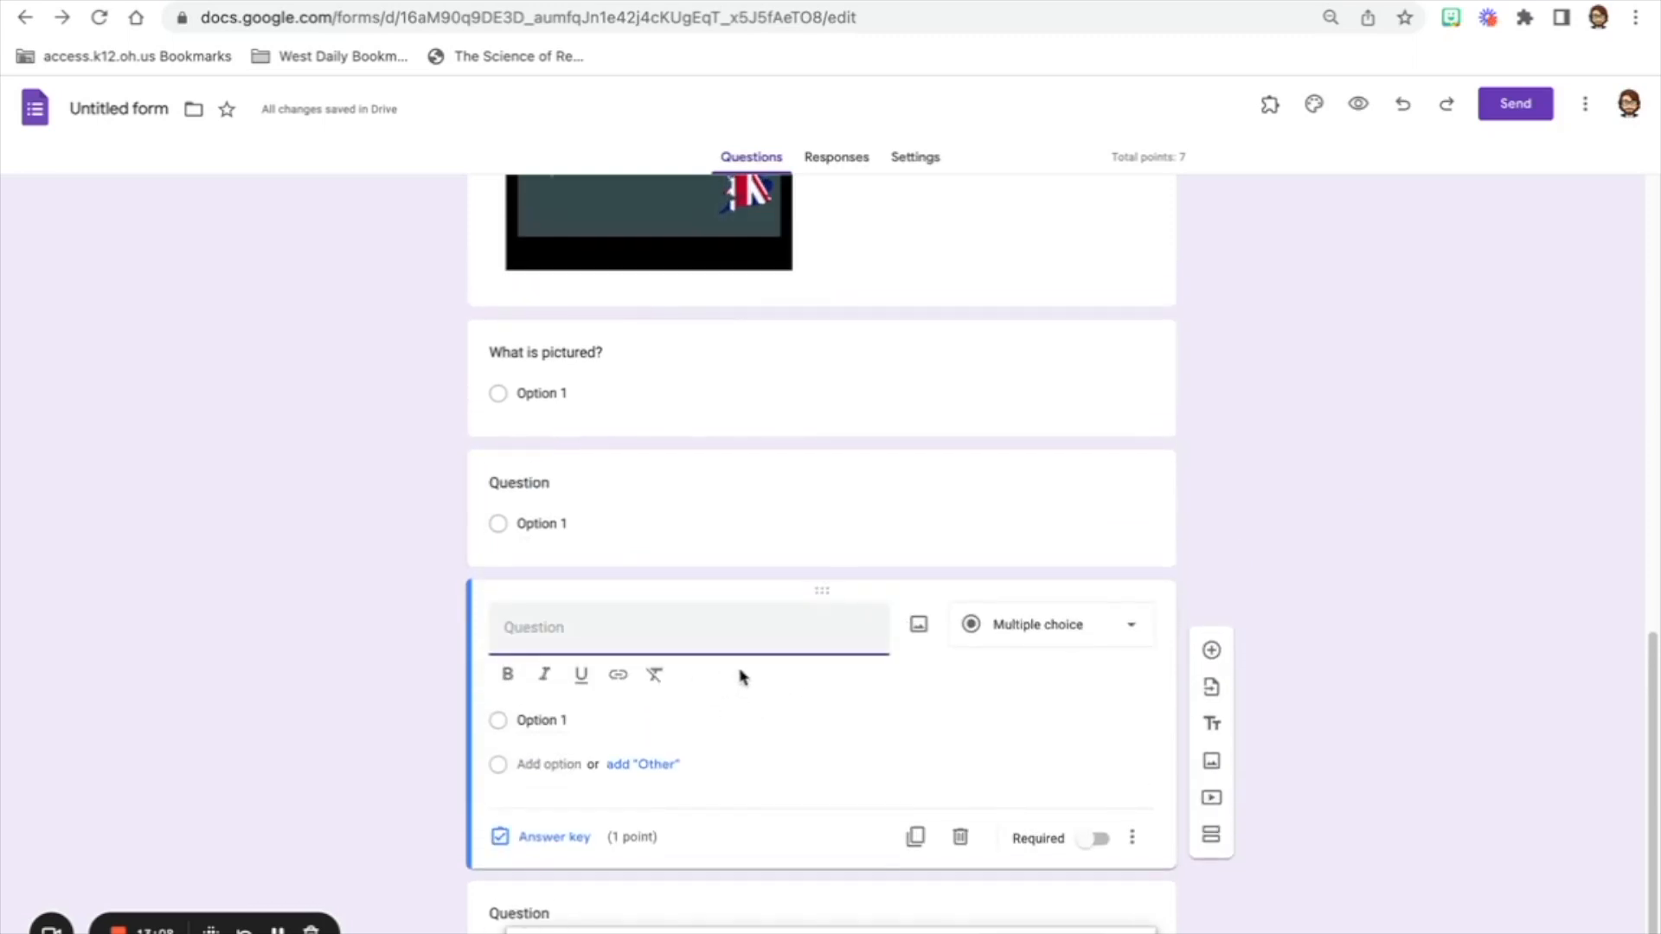
drag(1652, 663, 1652, 504)
click(634, 591)
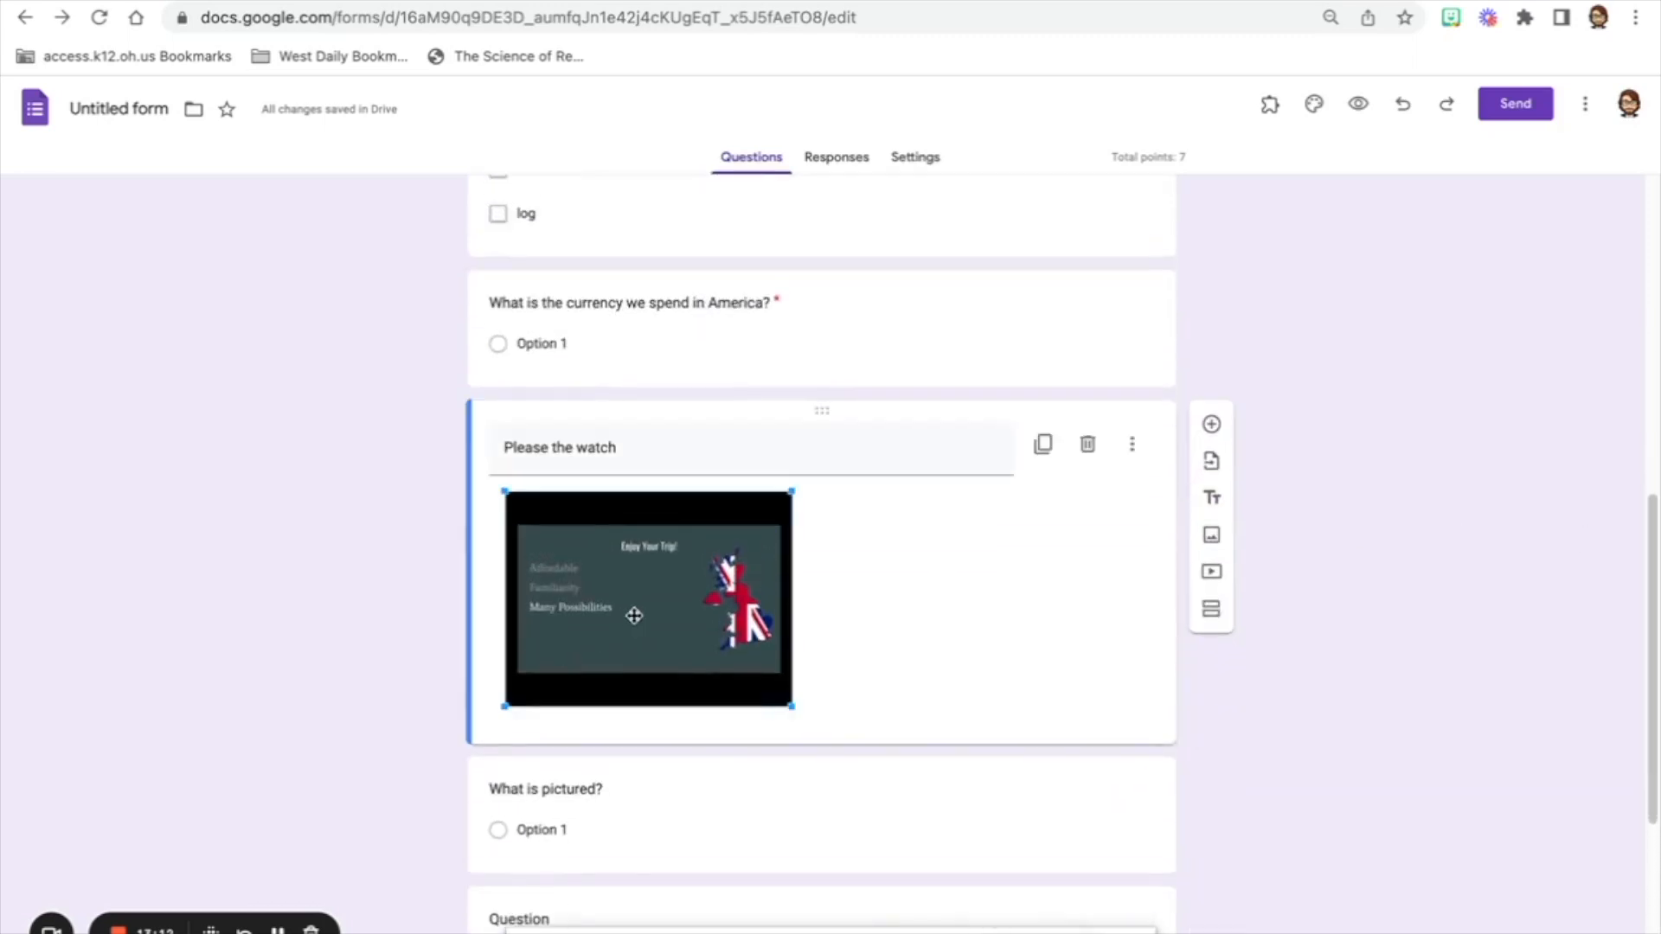
drag(1651, 551, 1655, 225)
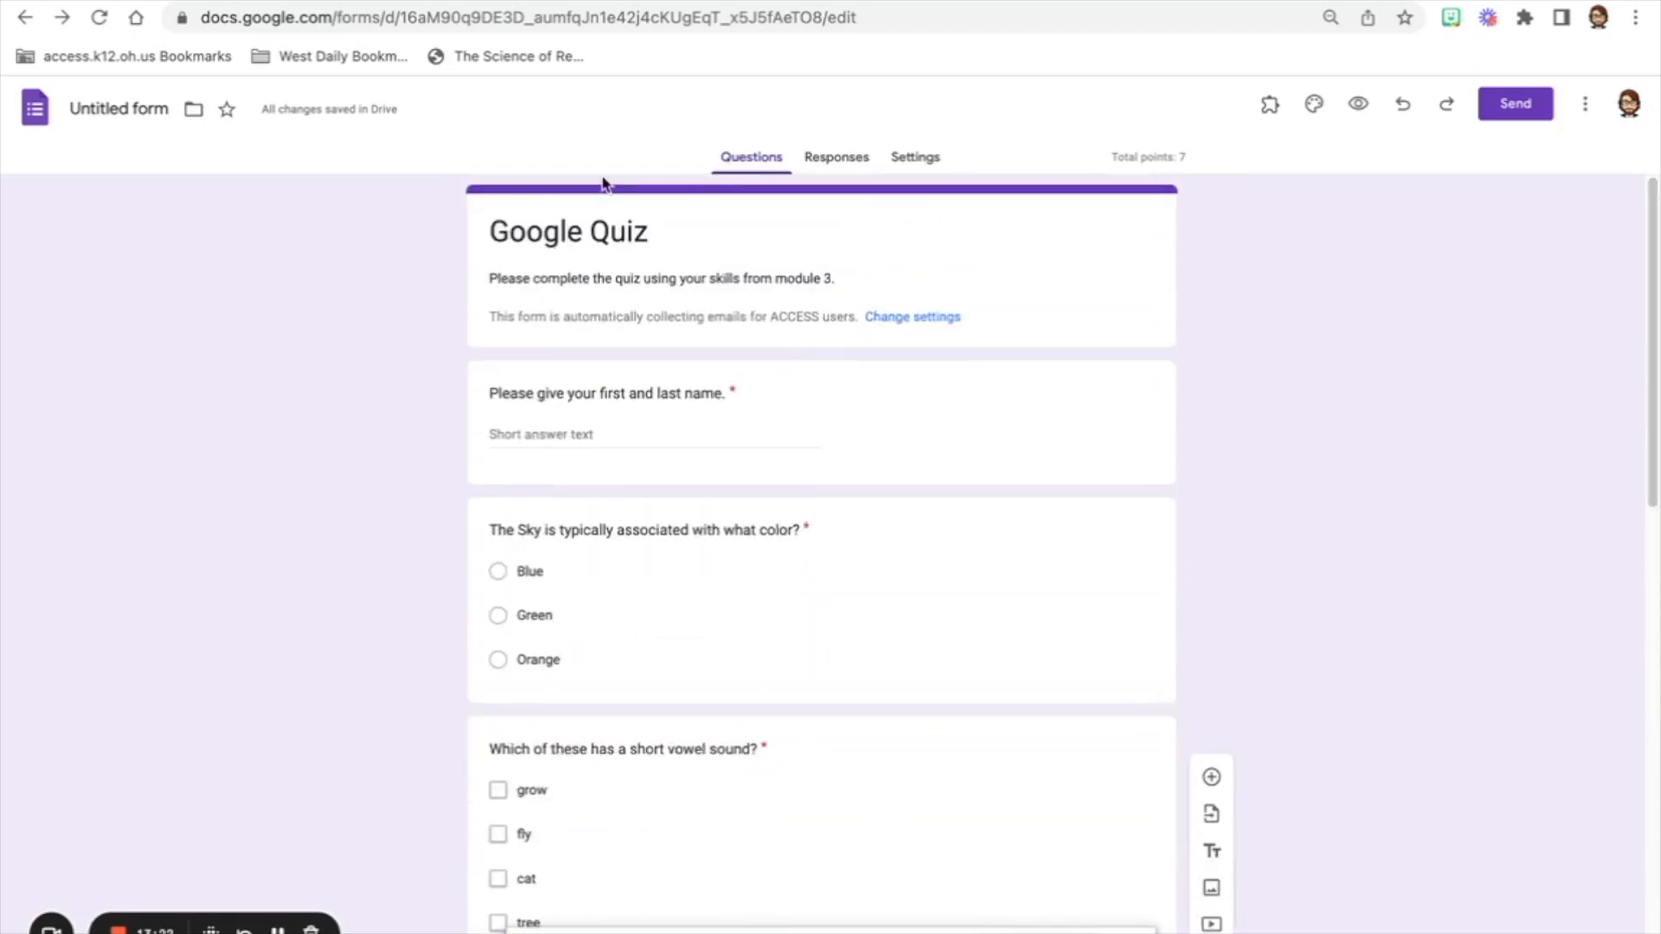
Check where the quiz's responses are collected, and look over the list of questions down to the last blank one
click(855, 162)
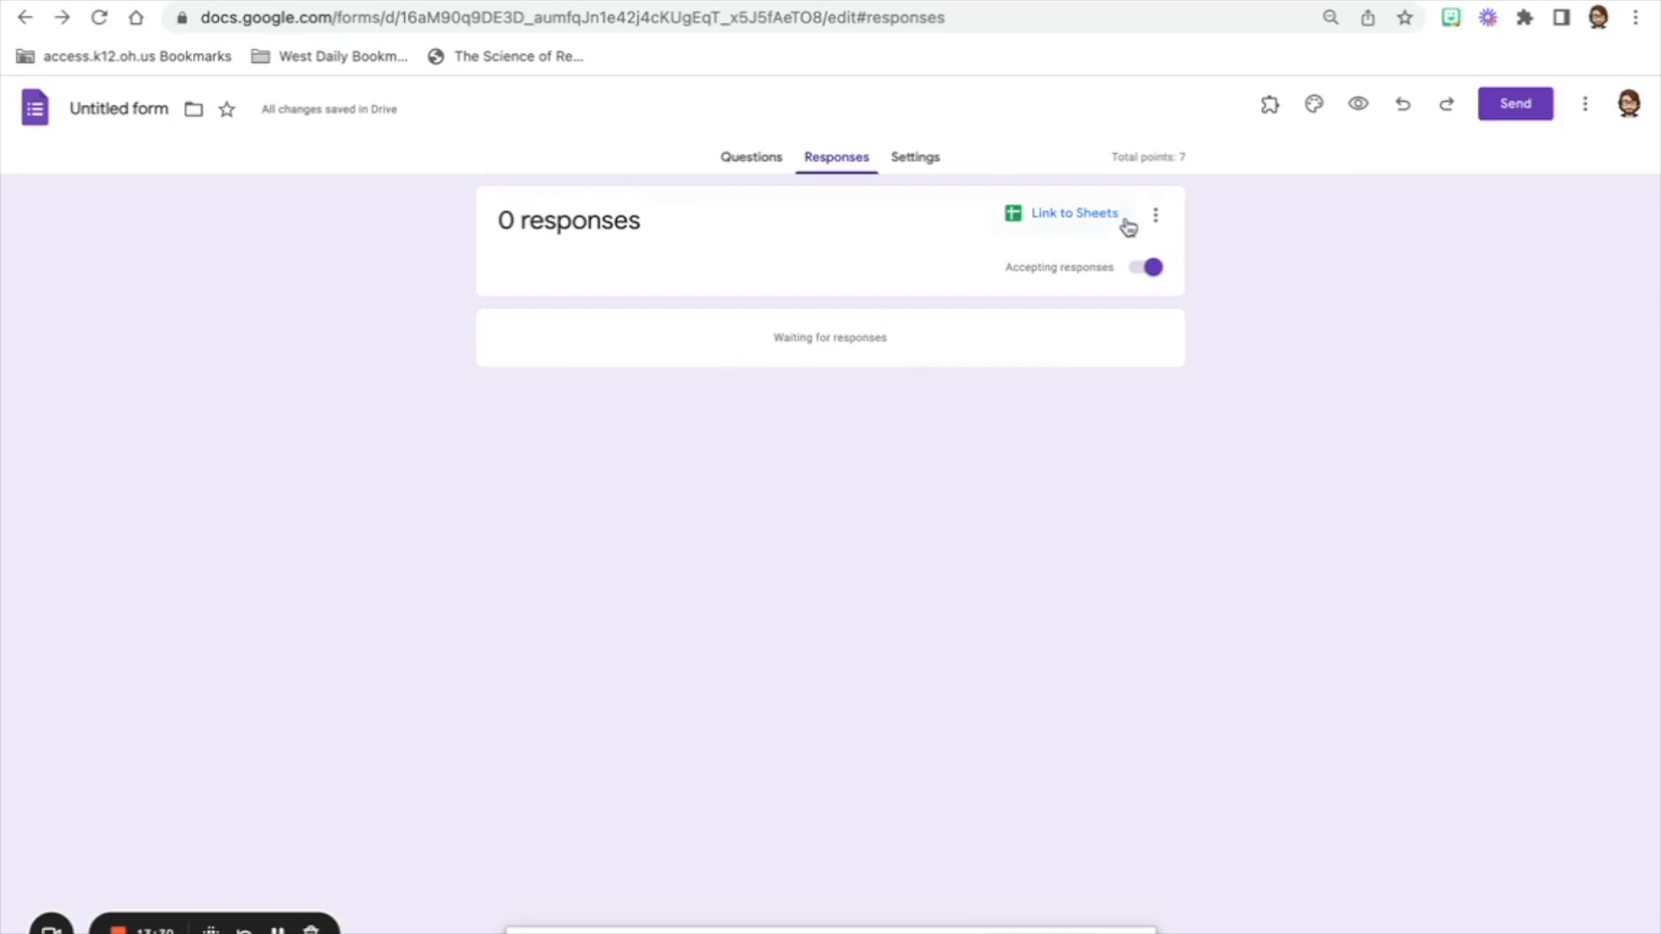
click(767, 167)
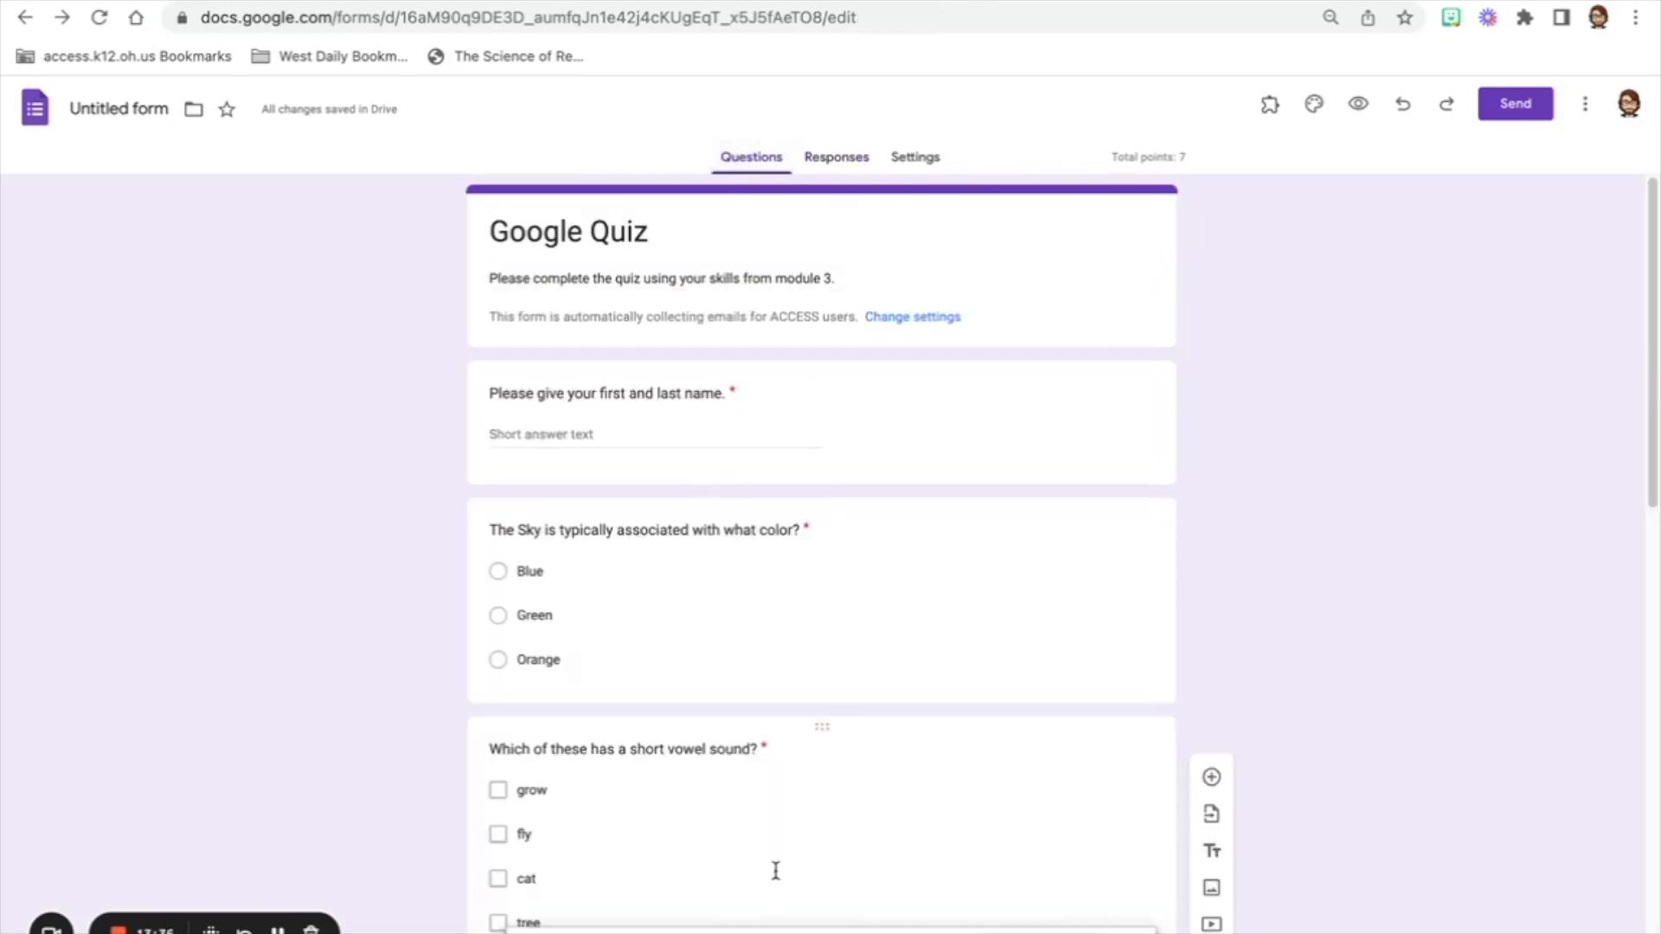
click(853, 158)
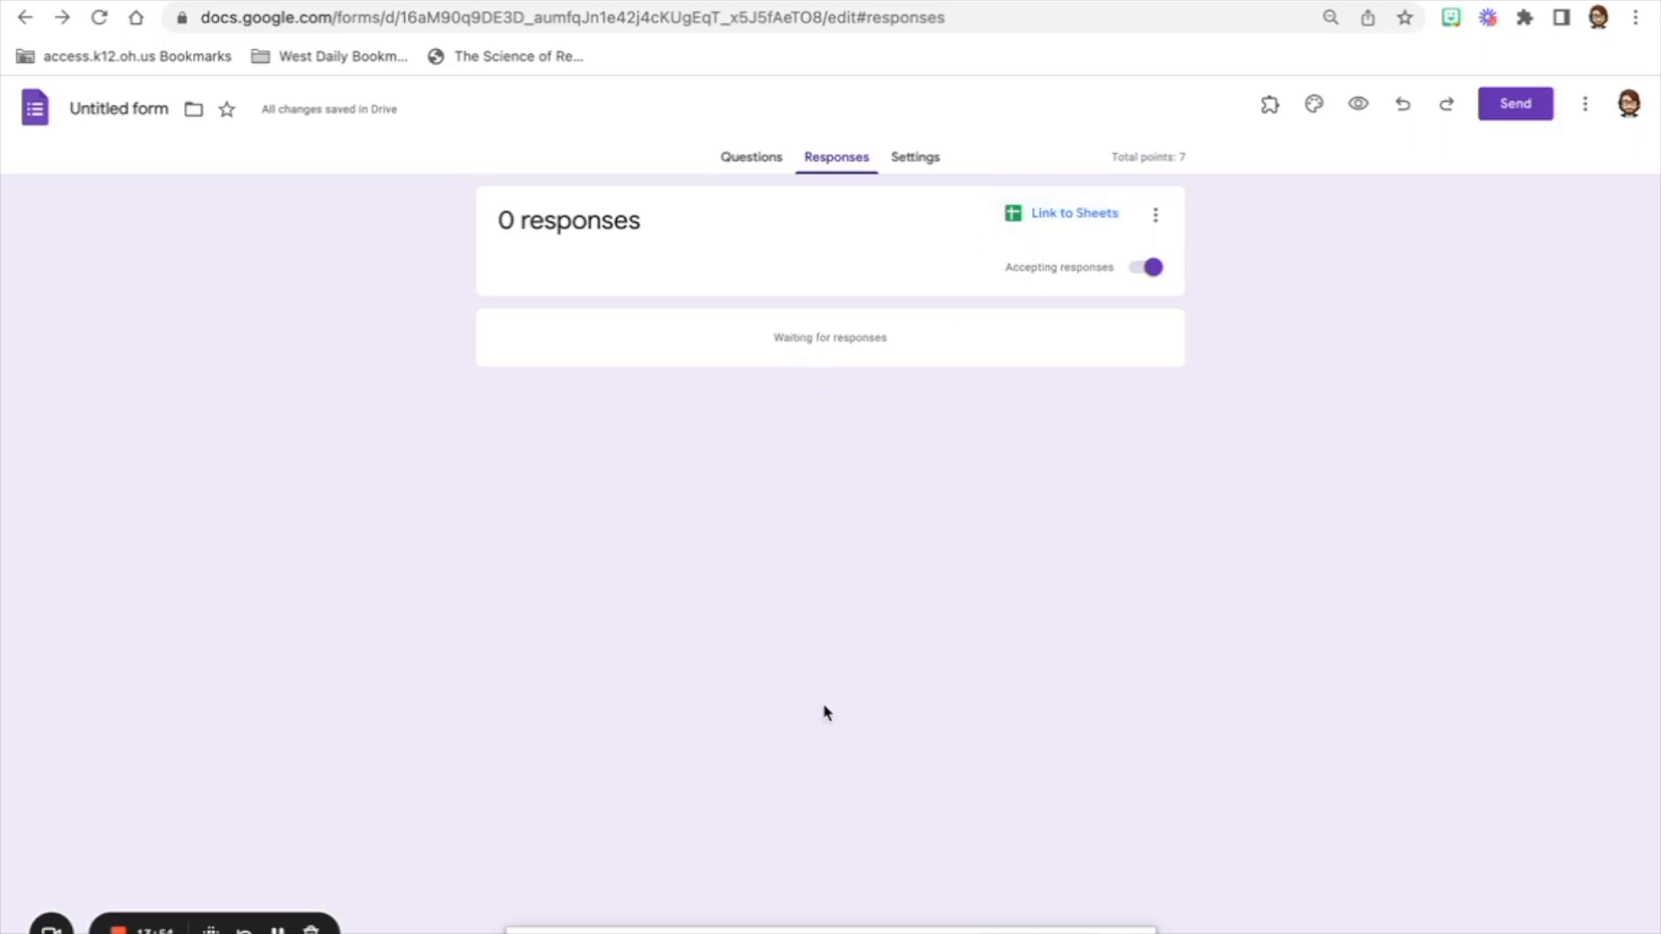
click(774, 164)
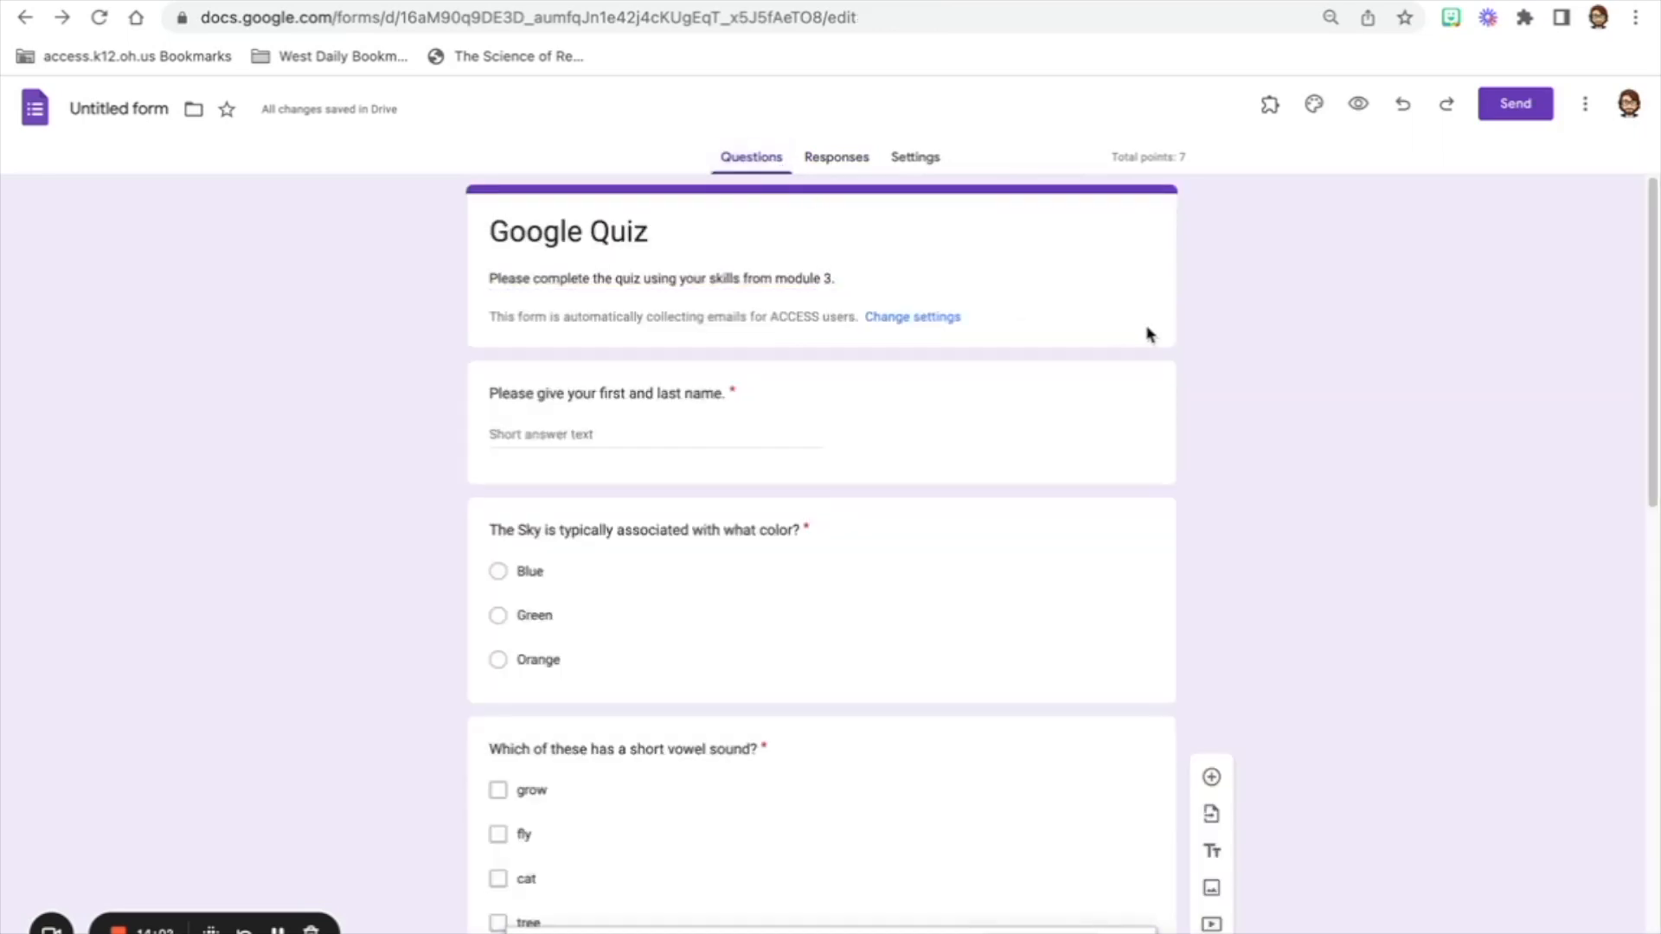
drag(1657, 240, 1654, 692)
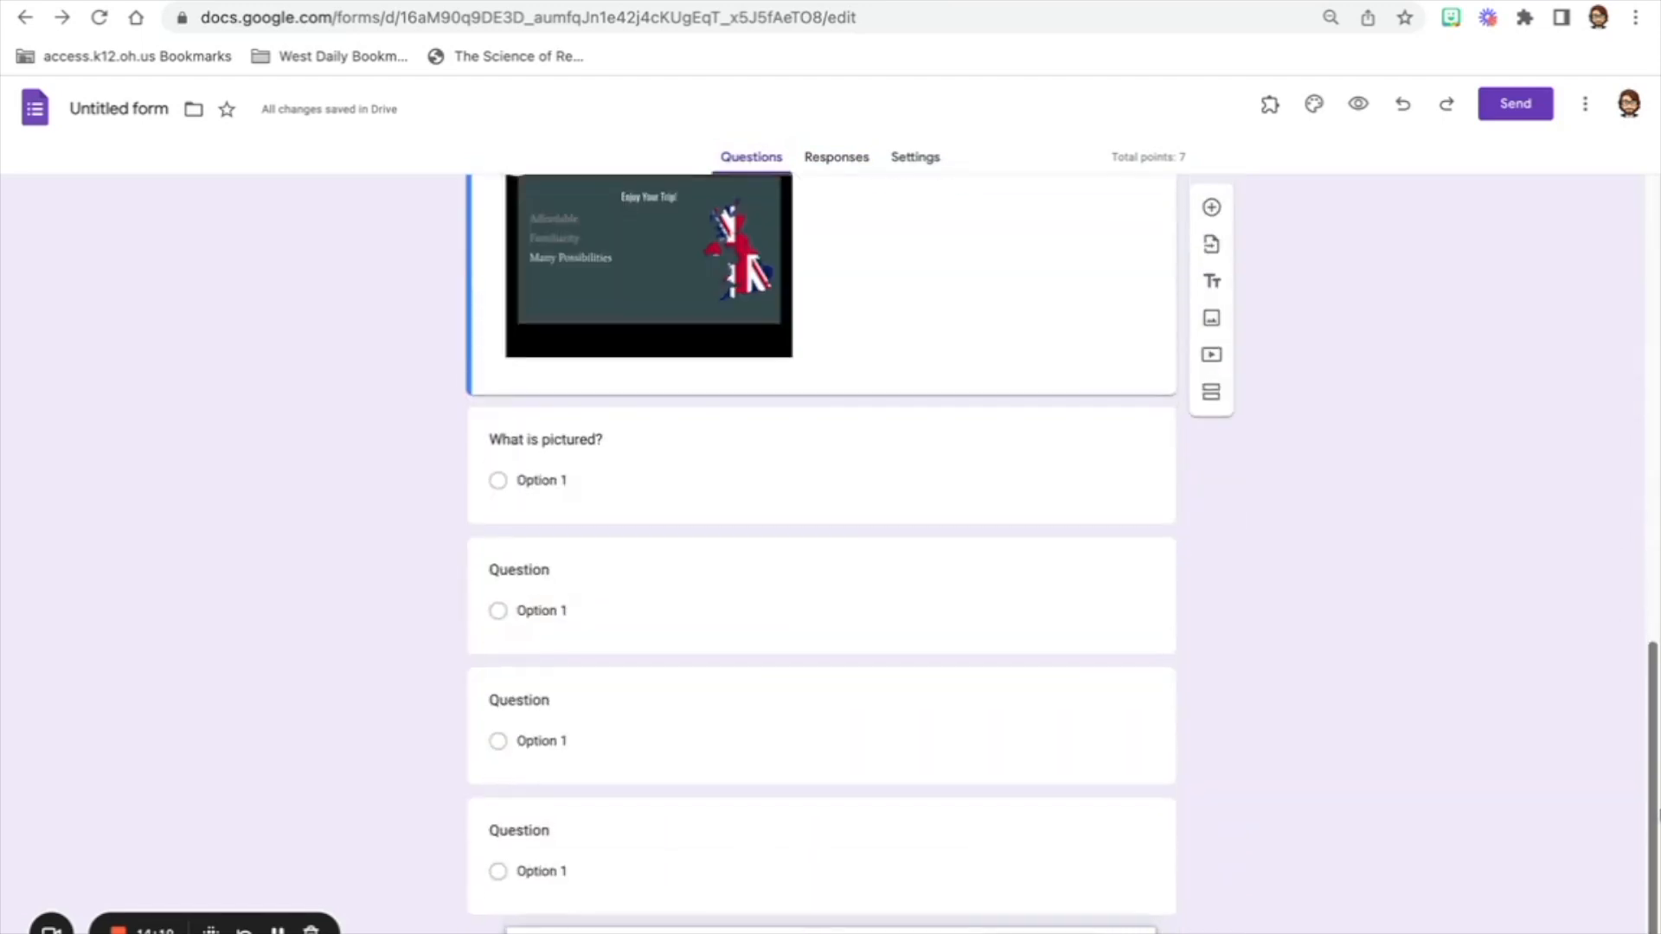
drag(1656, 813, 1656, 813)
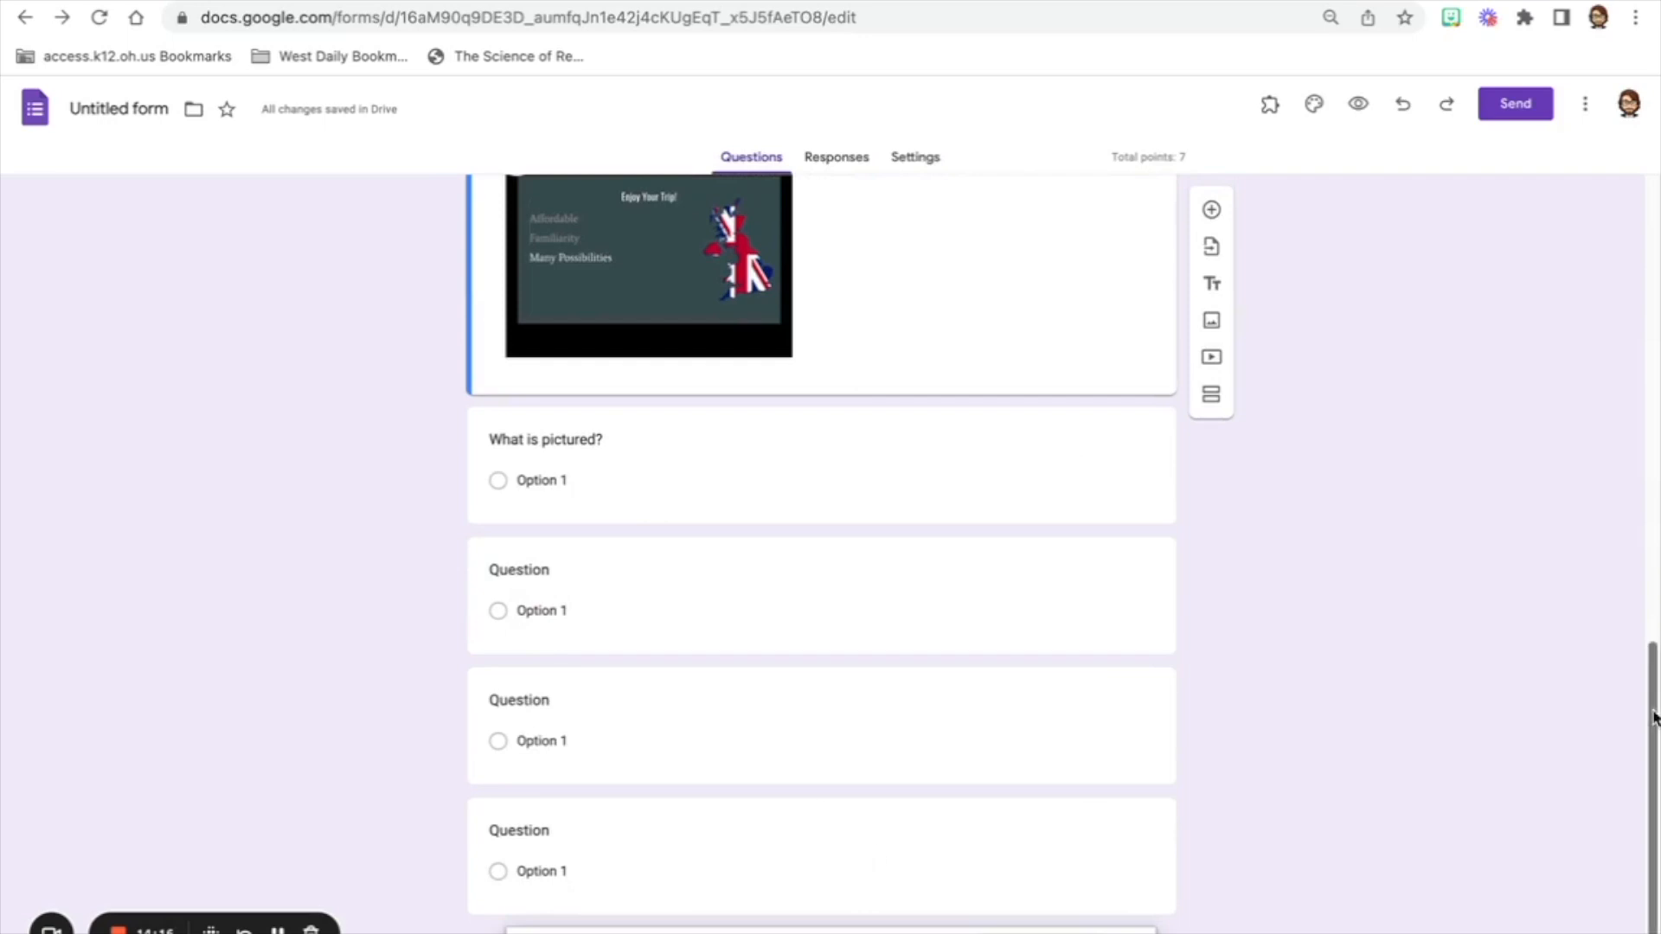
drag(1656, 731, 1646, 548)
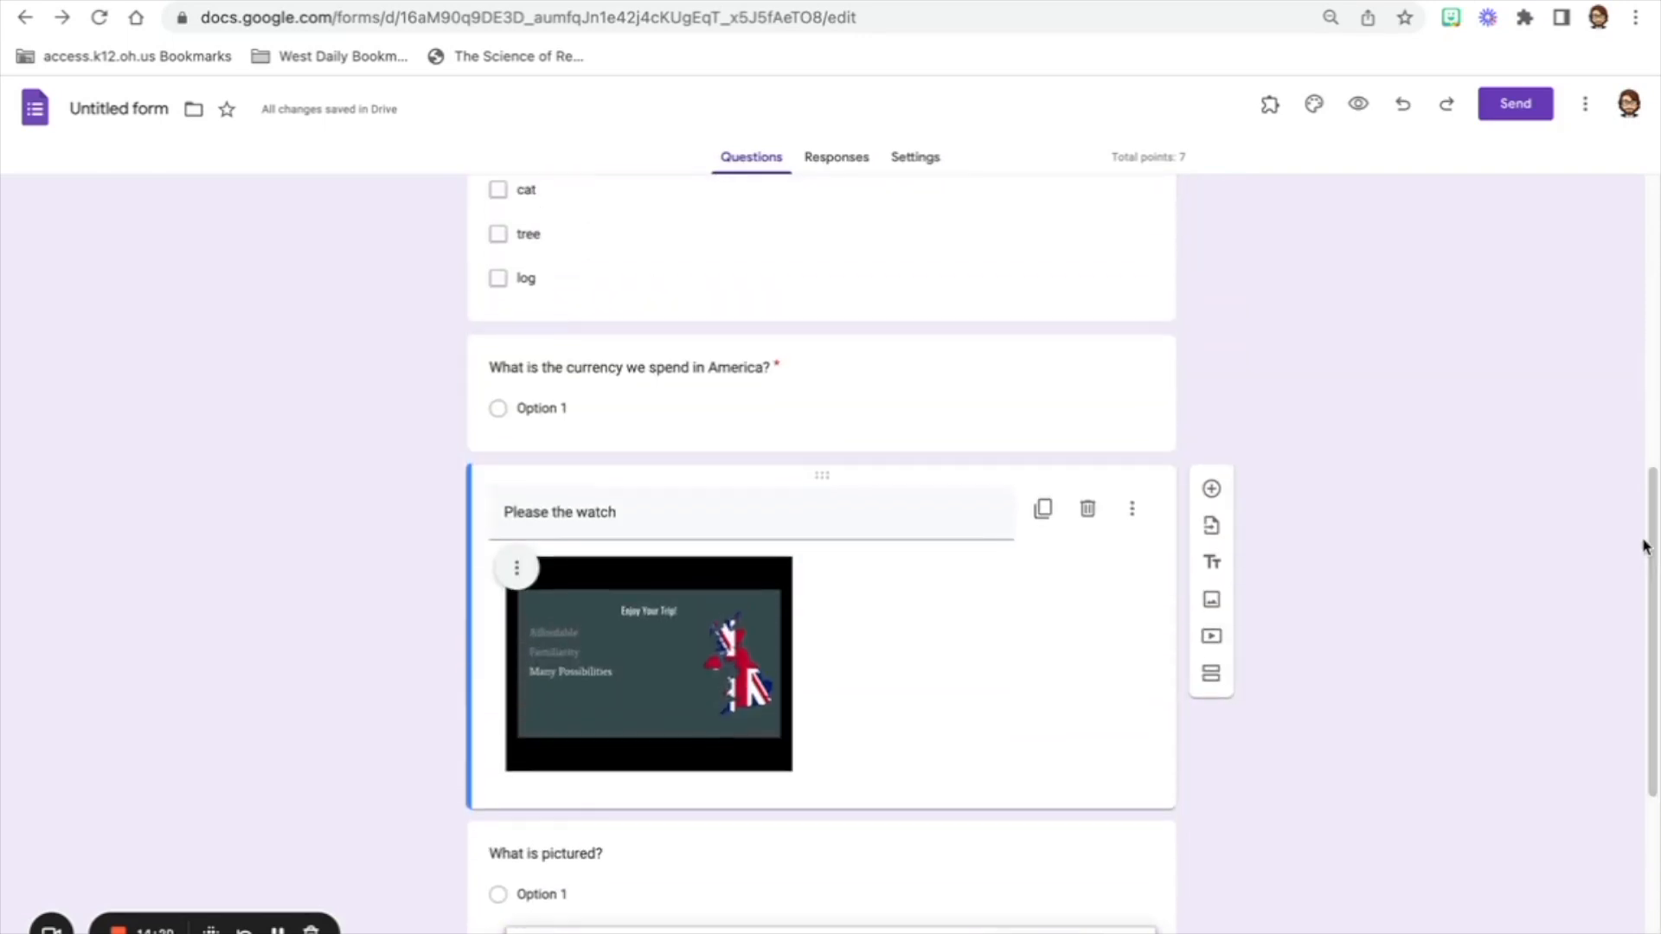